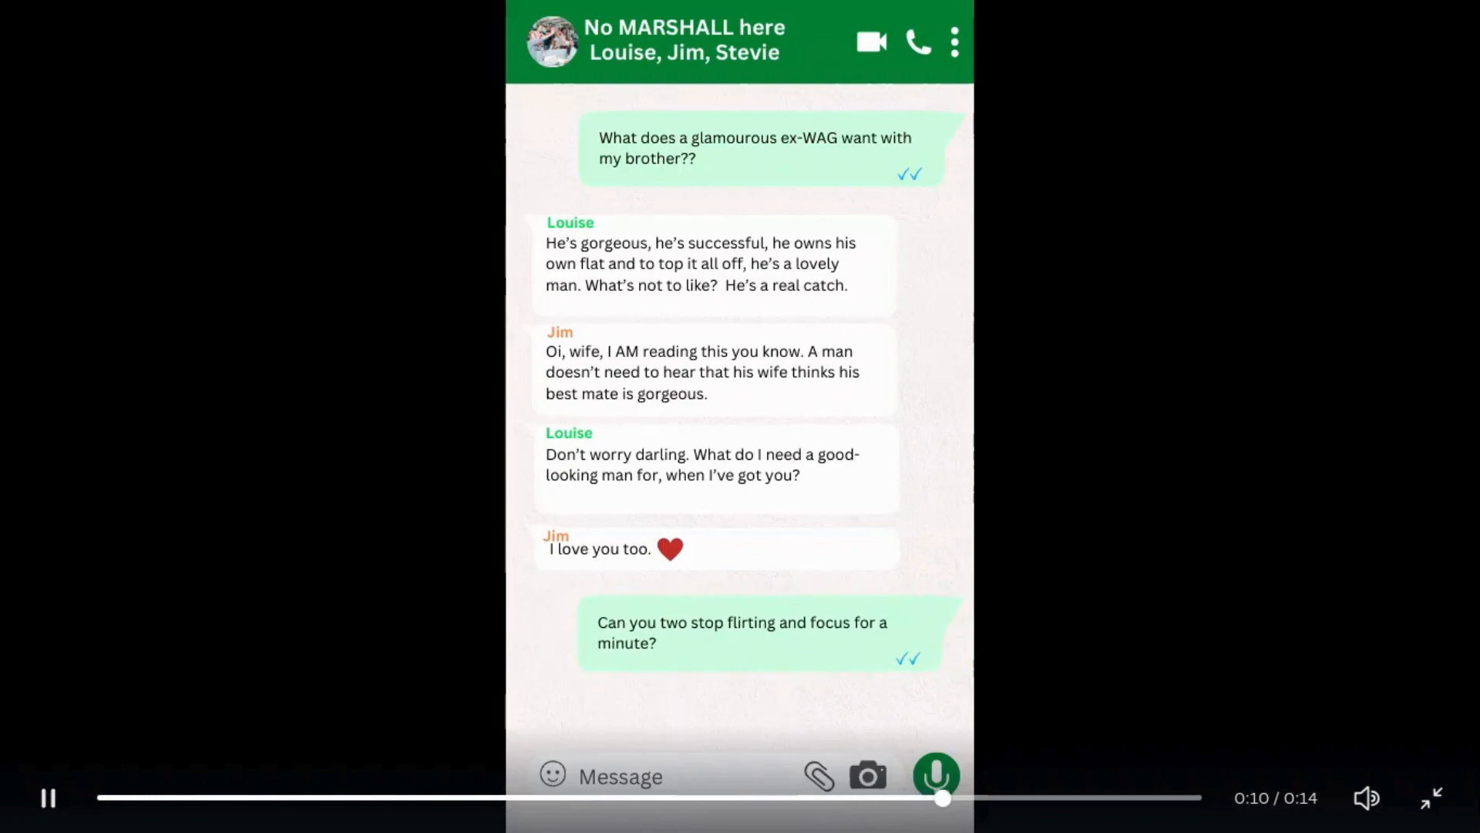
Step: Leave the full-screen sample video and create a blank Instagram Story design of 1080 × 1920 px
key(Escape)
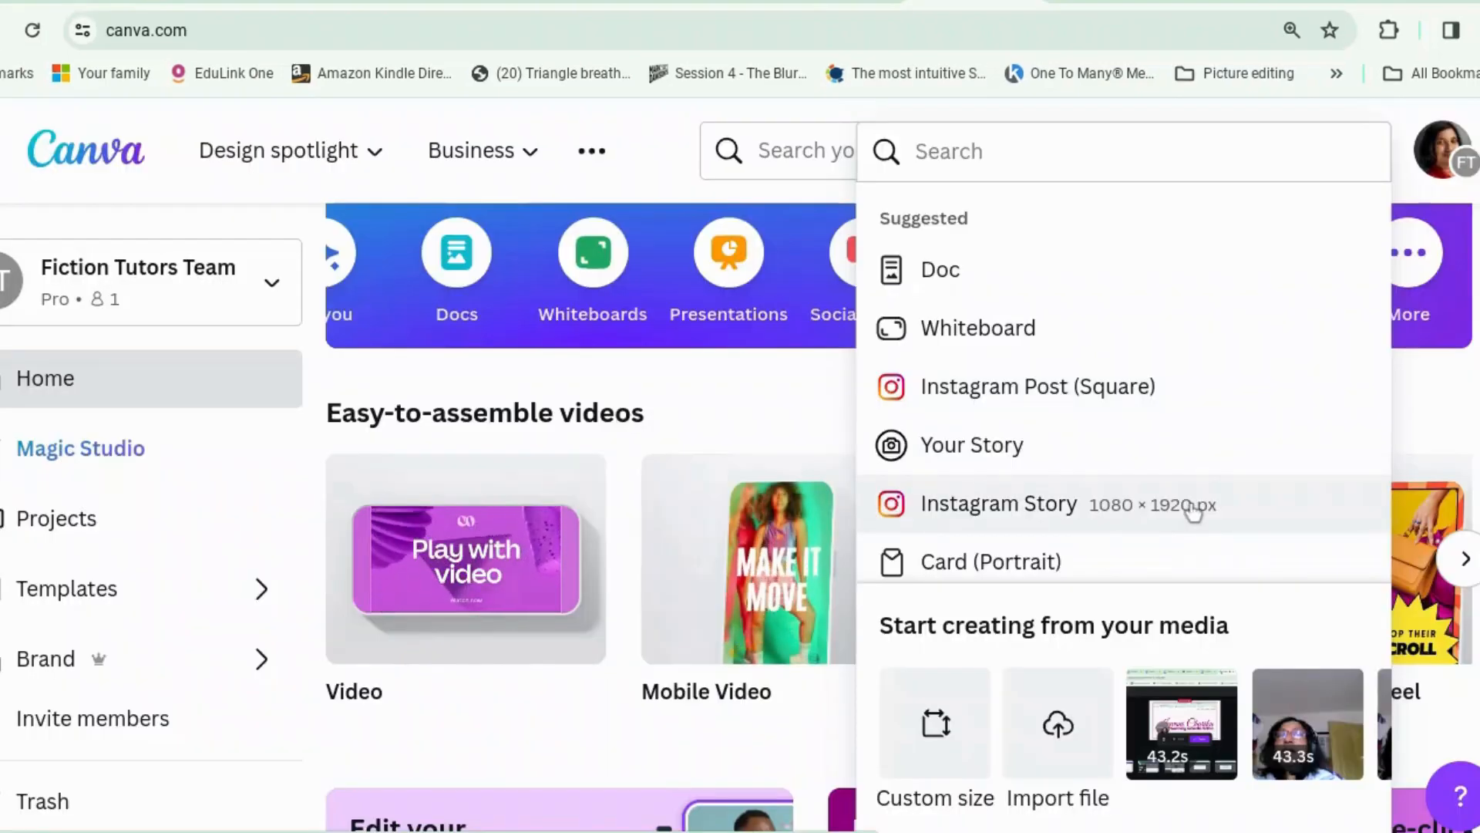
click(1193, 510)
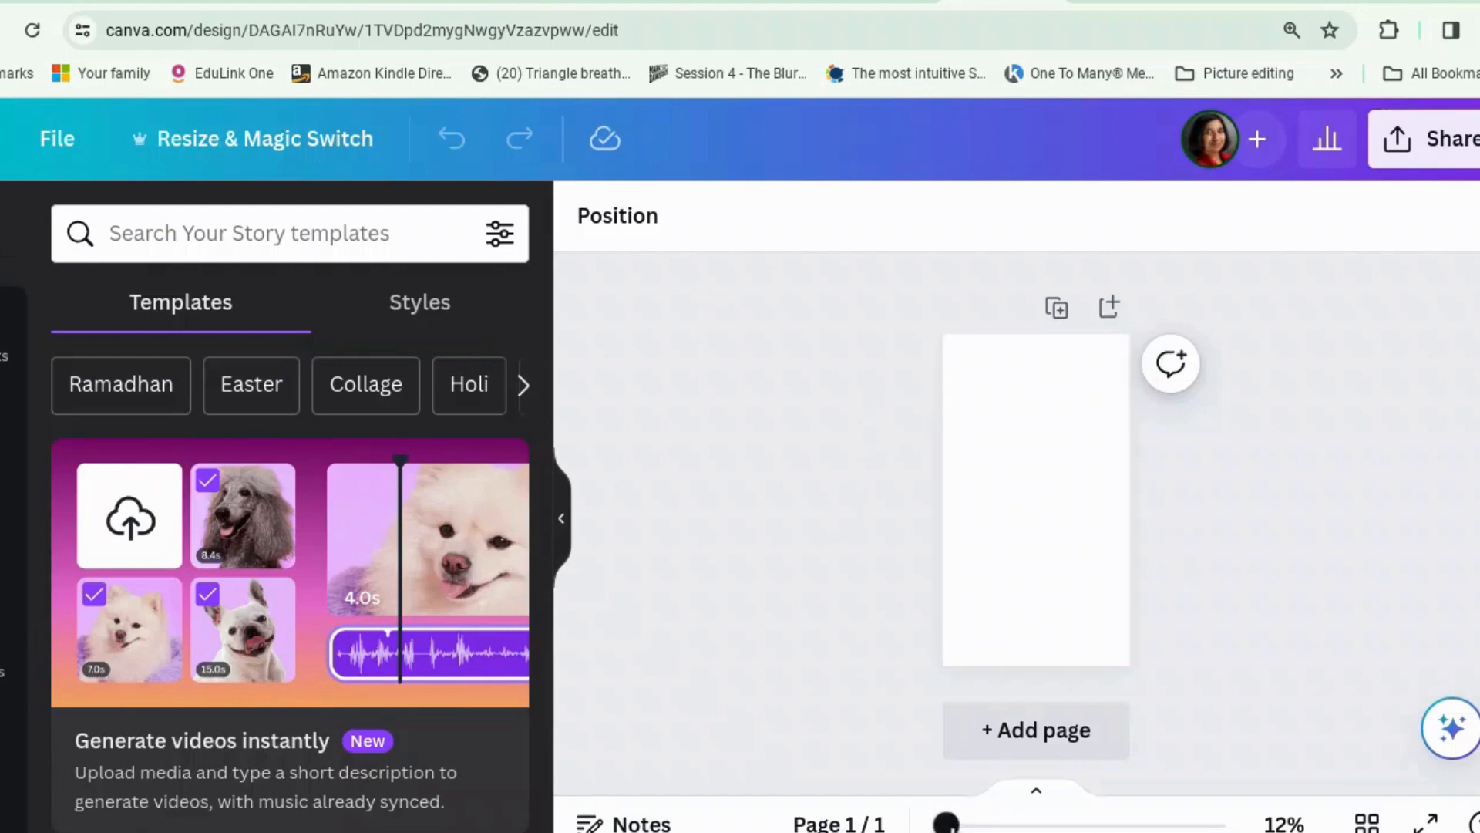
mouse_move(946, 823)
mouse_down()
mouse_move(988, 824)
mouse_move(969, 823)
mouse_up()
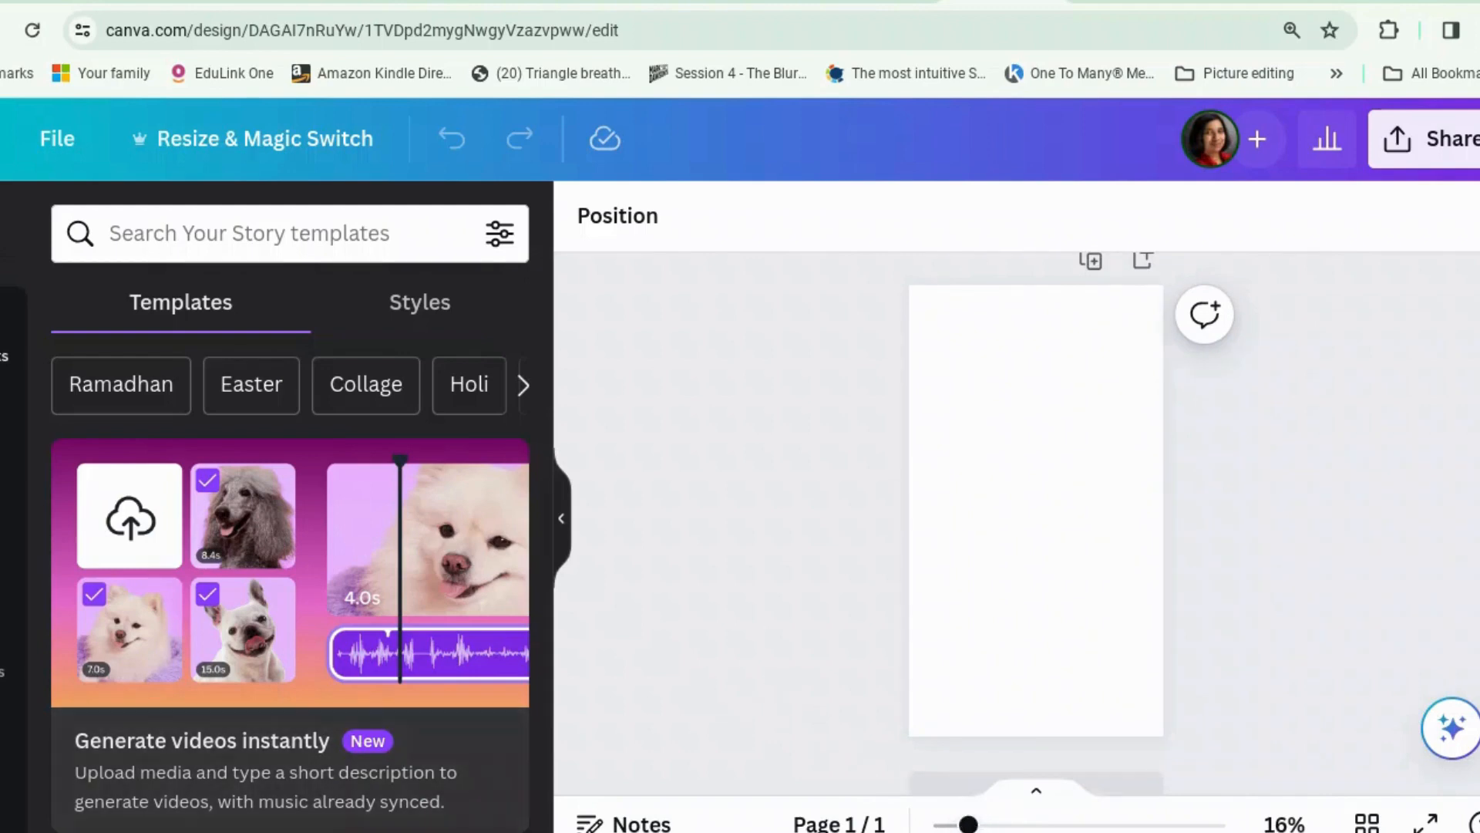
Step: Add the solid video camera icon from the recently used elements and place it near the top of the page
click(5, 339)
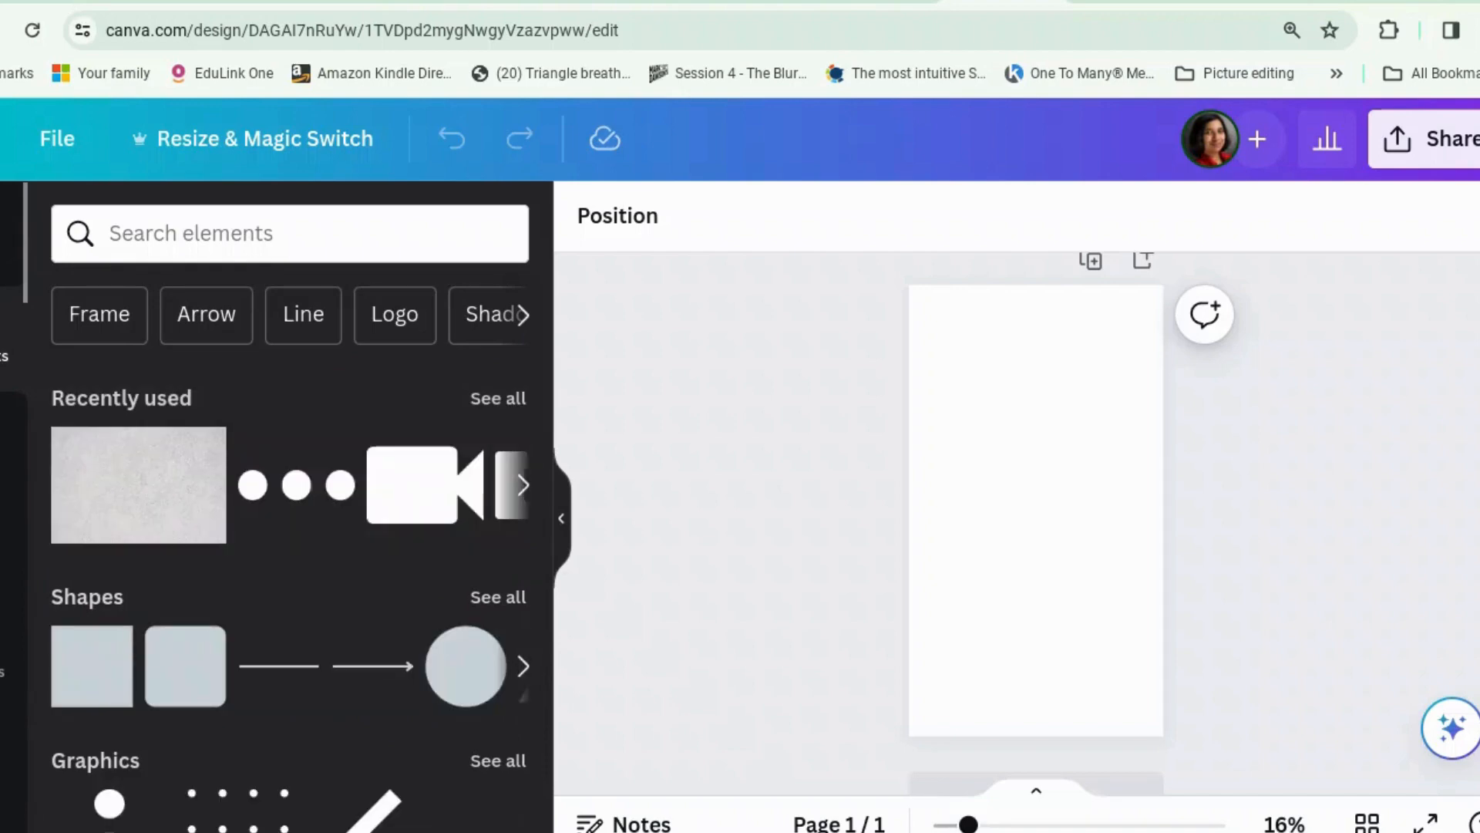
click(497, 398)
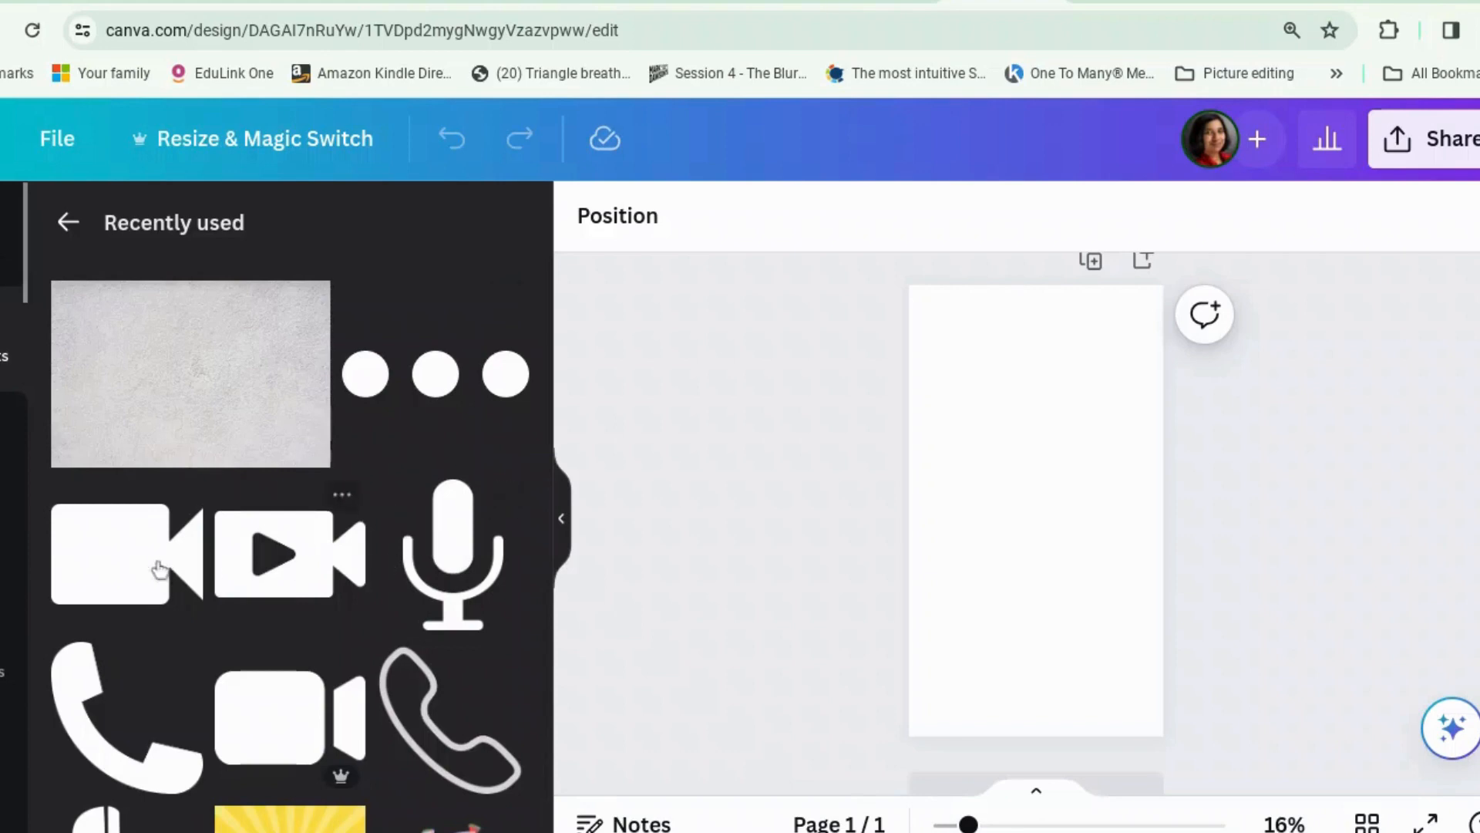
click(128, 567)
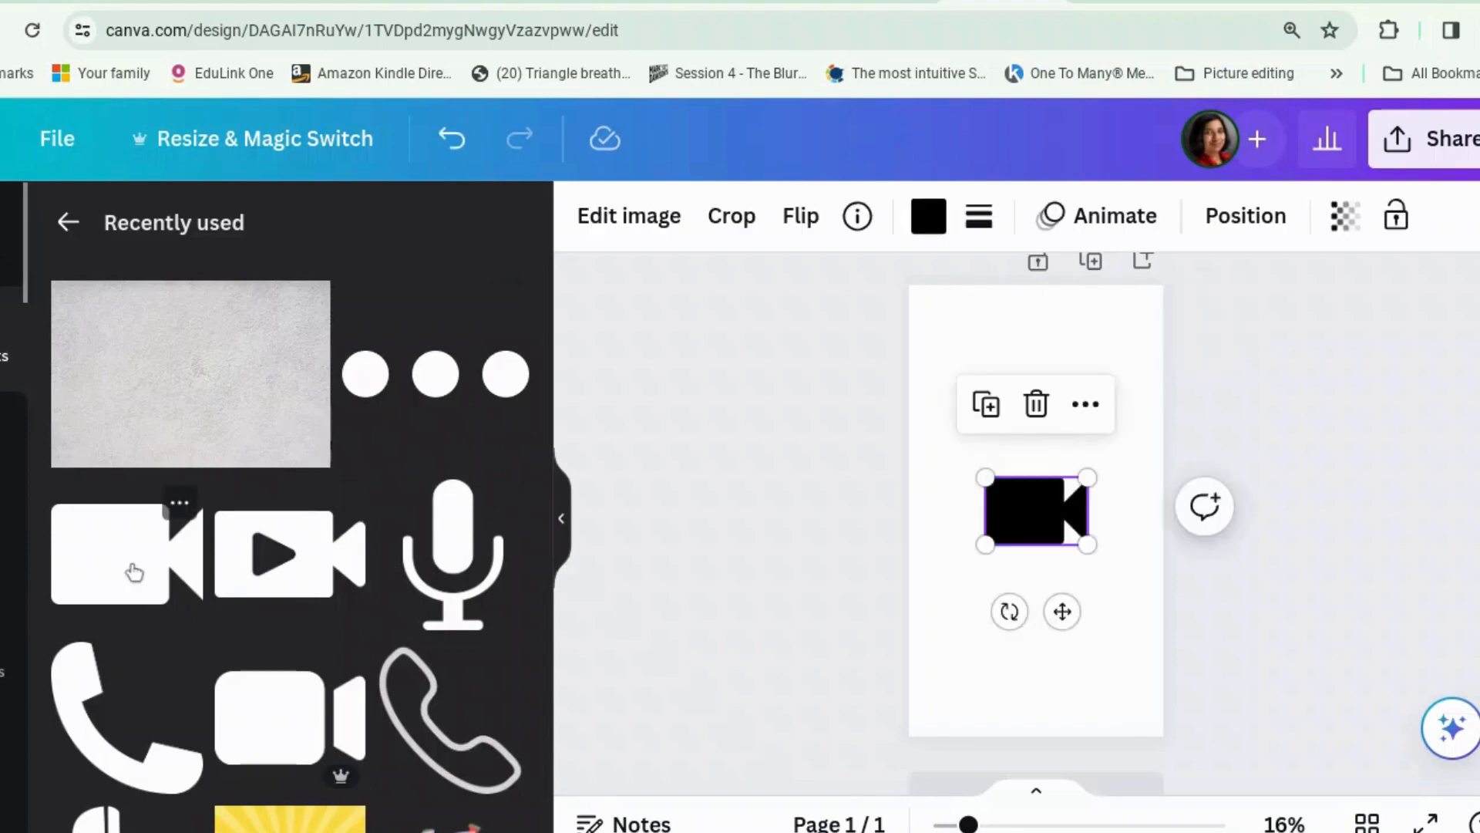
drag(1061, 609, 1055, 454)
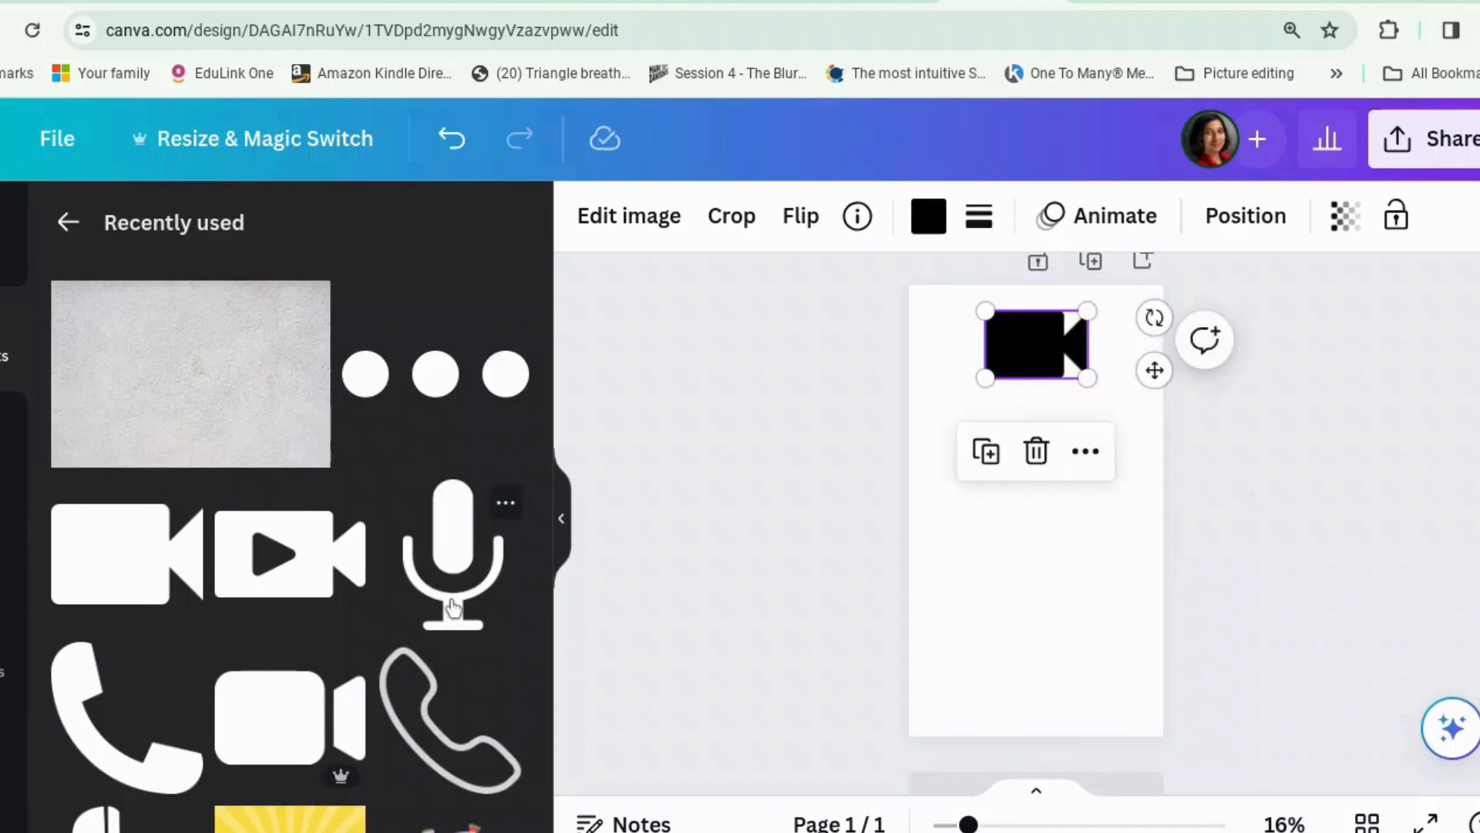
Step: Add the microphone, solid phone handset and three-dot icons, moving the dots below the microphone and the handset to the page's upper left
click(452, 554)
click(150, 756)
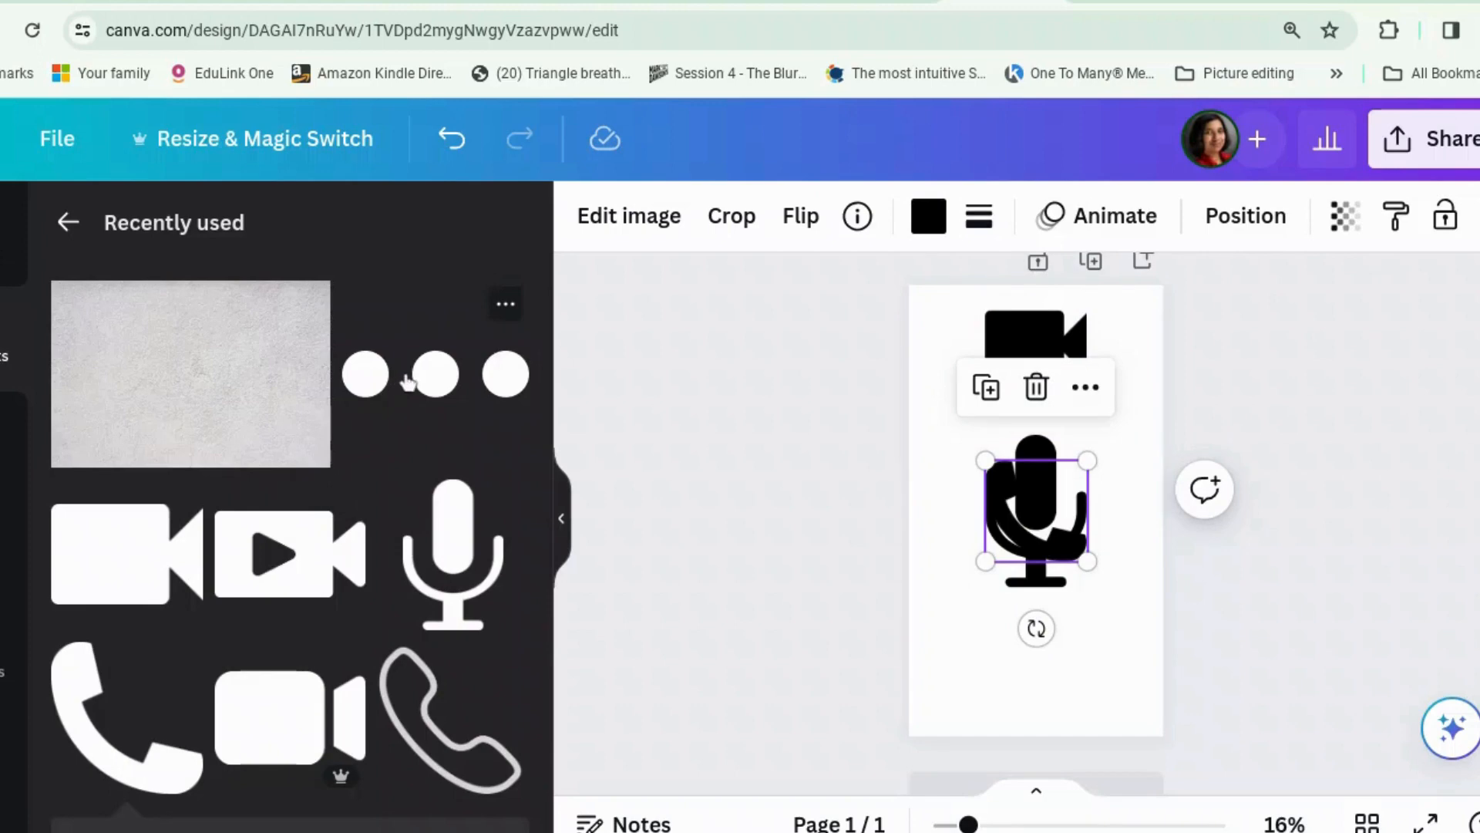
click(409, 380)
drag(1041, 509, 1076, 730)
click(1007, 504)
drag(1007, 505, 942, 425)
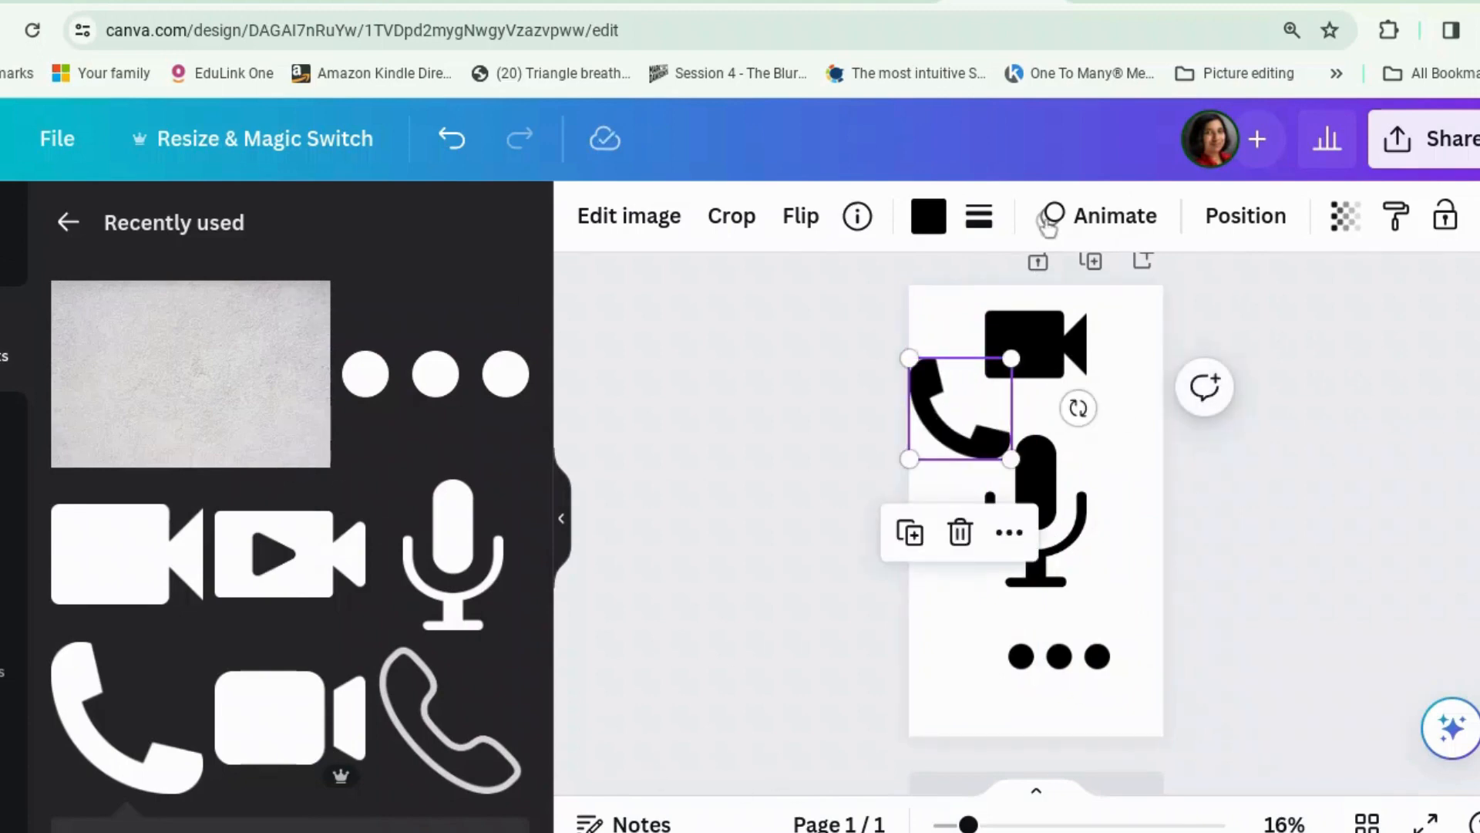
Step: Add a second page and insert the recently used grey textured wall photo on it
scroll(1221, 654, down, 2)
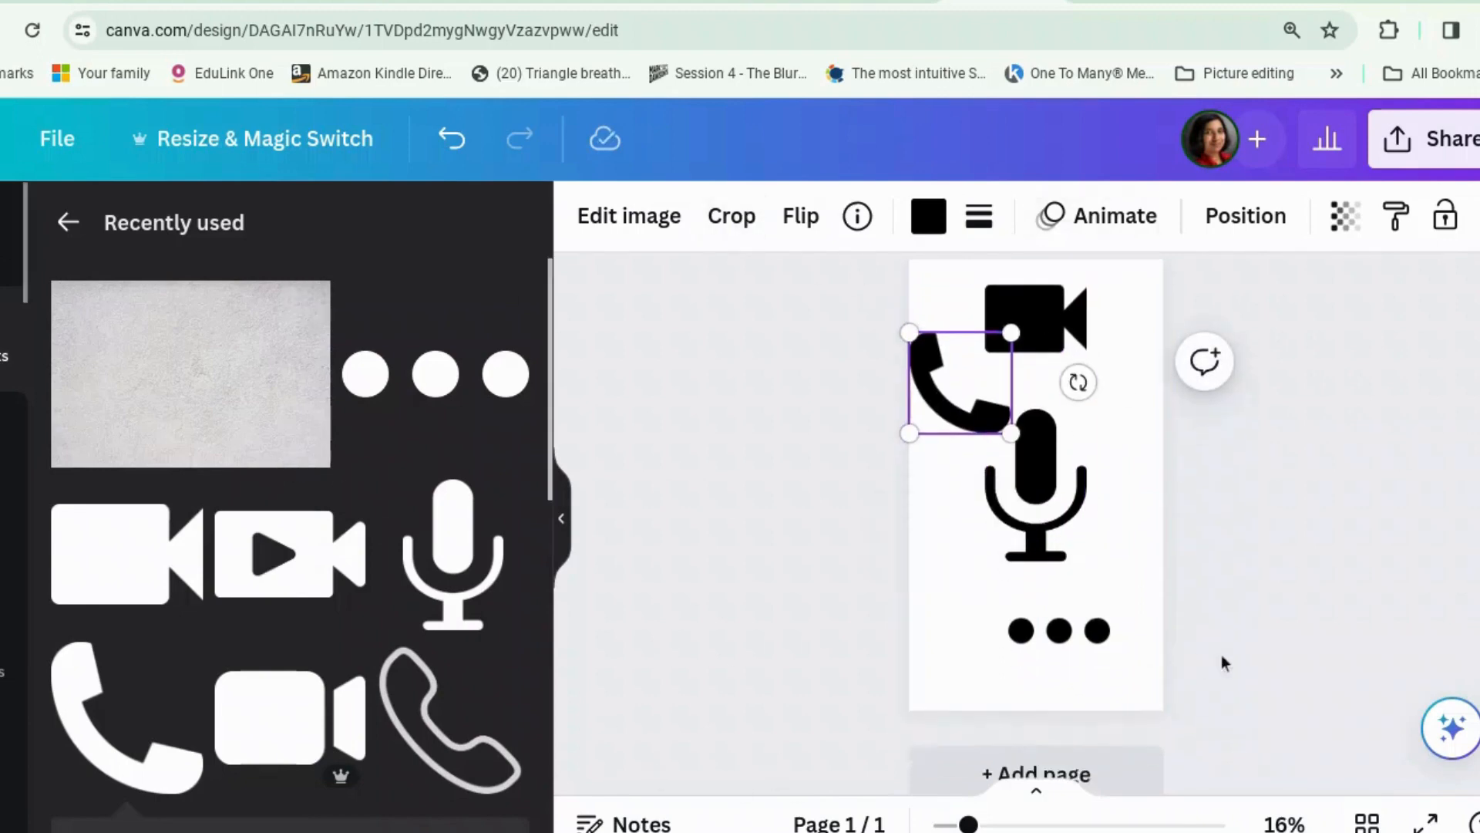
click(1138, 766)
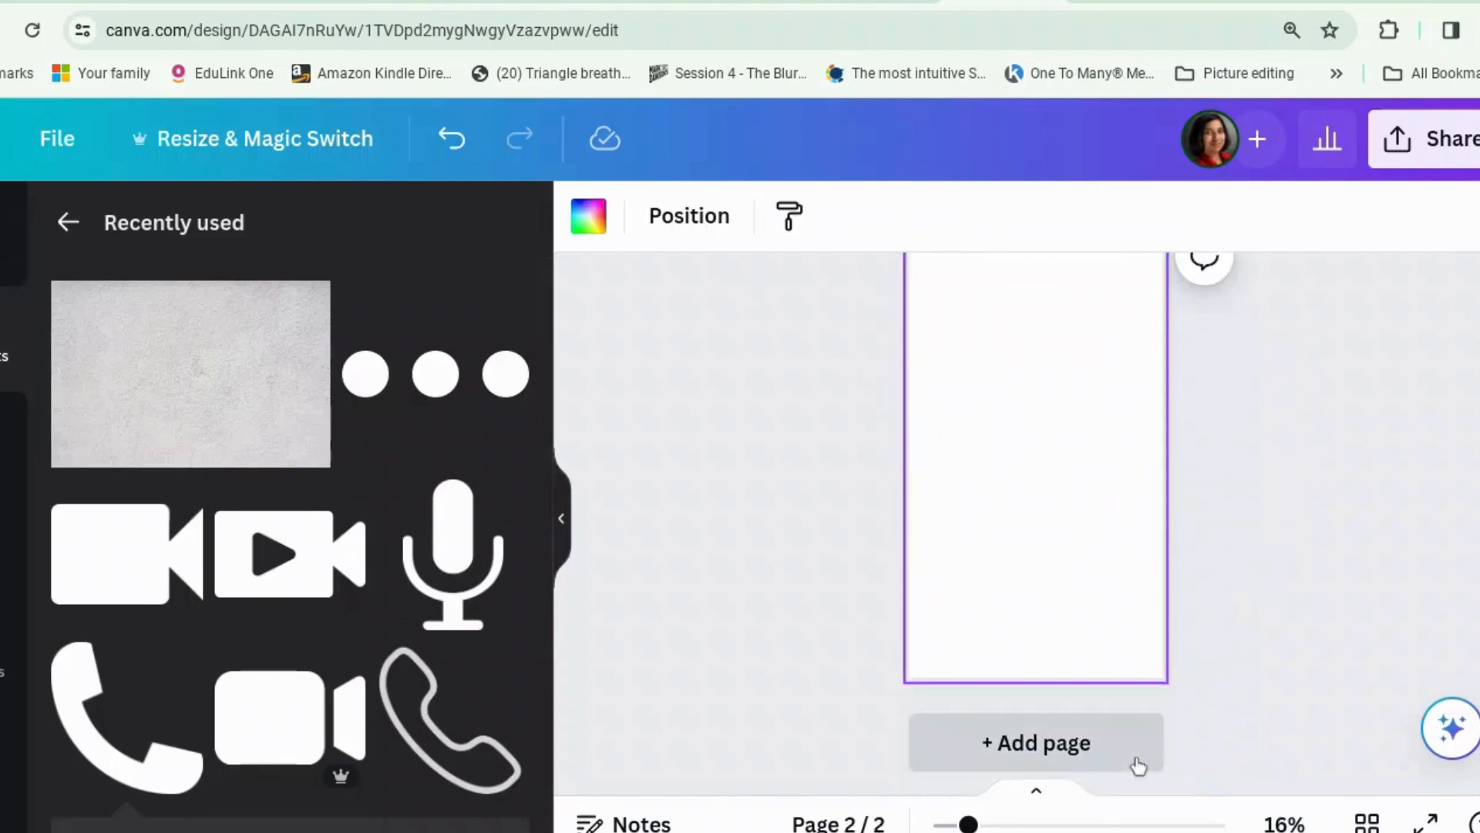
click(270, 400)
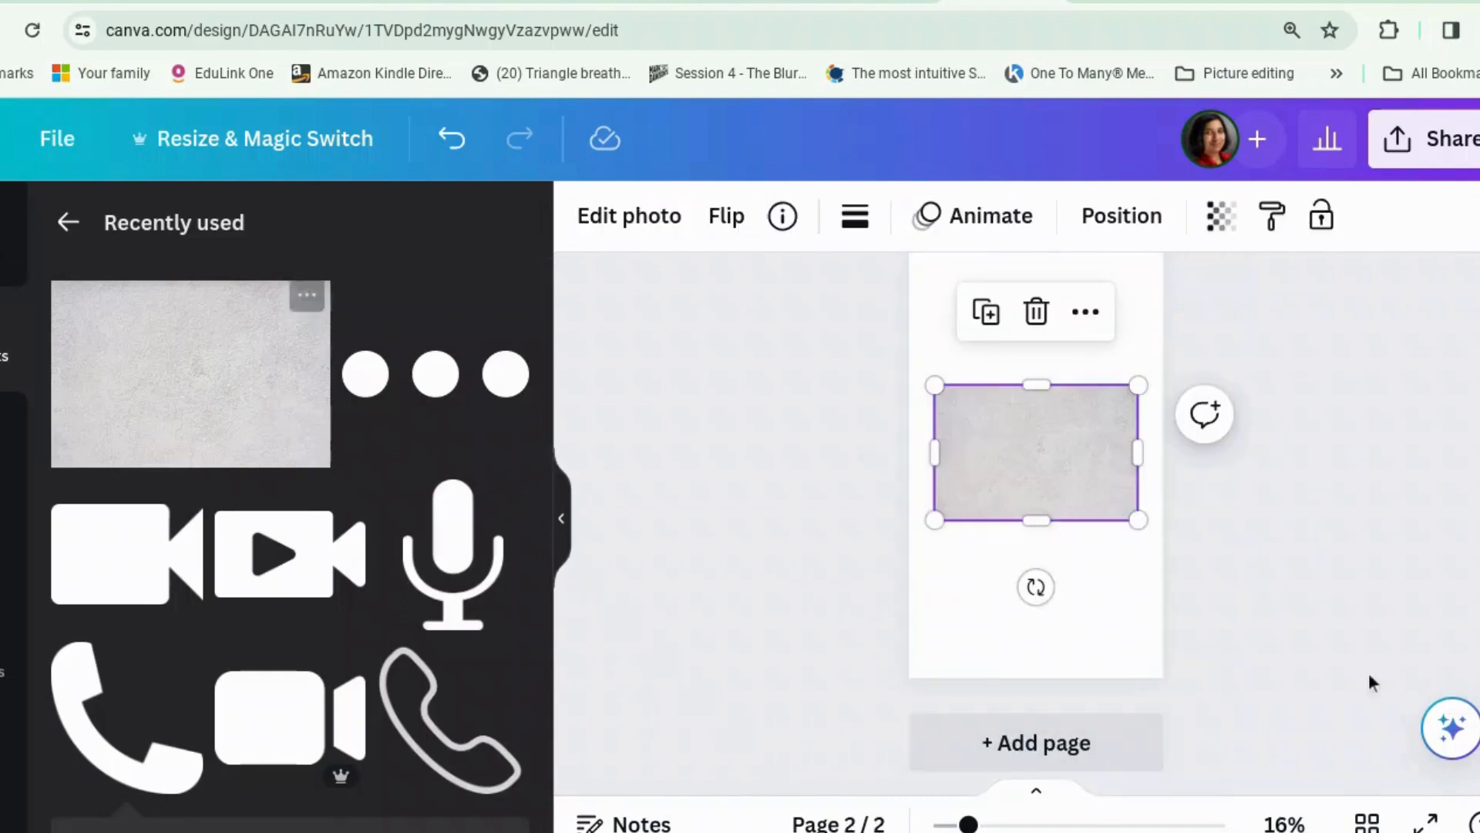
scroll(1375, 668, up, 3)
scroll(1164, 632, down, 1)
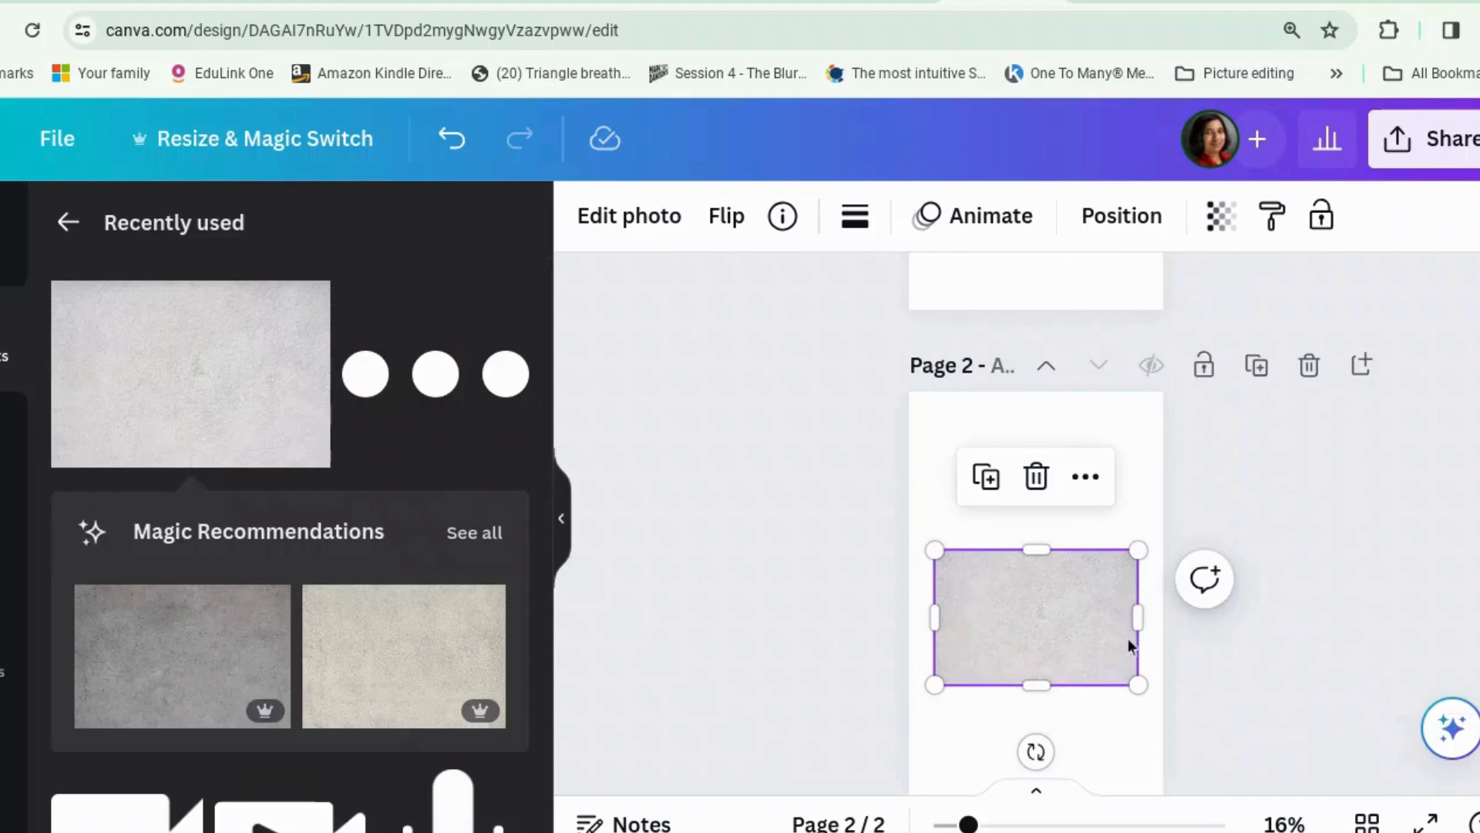
Step: Rotate the textured photo to portrait orientation and enlarge it until it covers all of page 2
drag(1035, 738, 913, 606)
scroll(961, 631, down, 2)
drag(966, 564, 903, 725)
scroll(1044, 516, up, 2)
drag(1103, 535, 1256, 453)
scroll(1338, 497, down, 2)
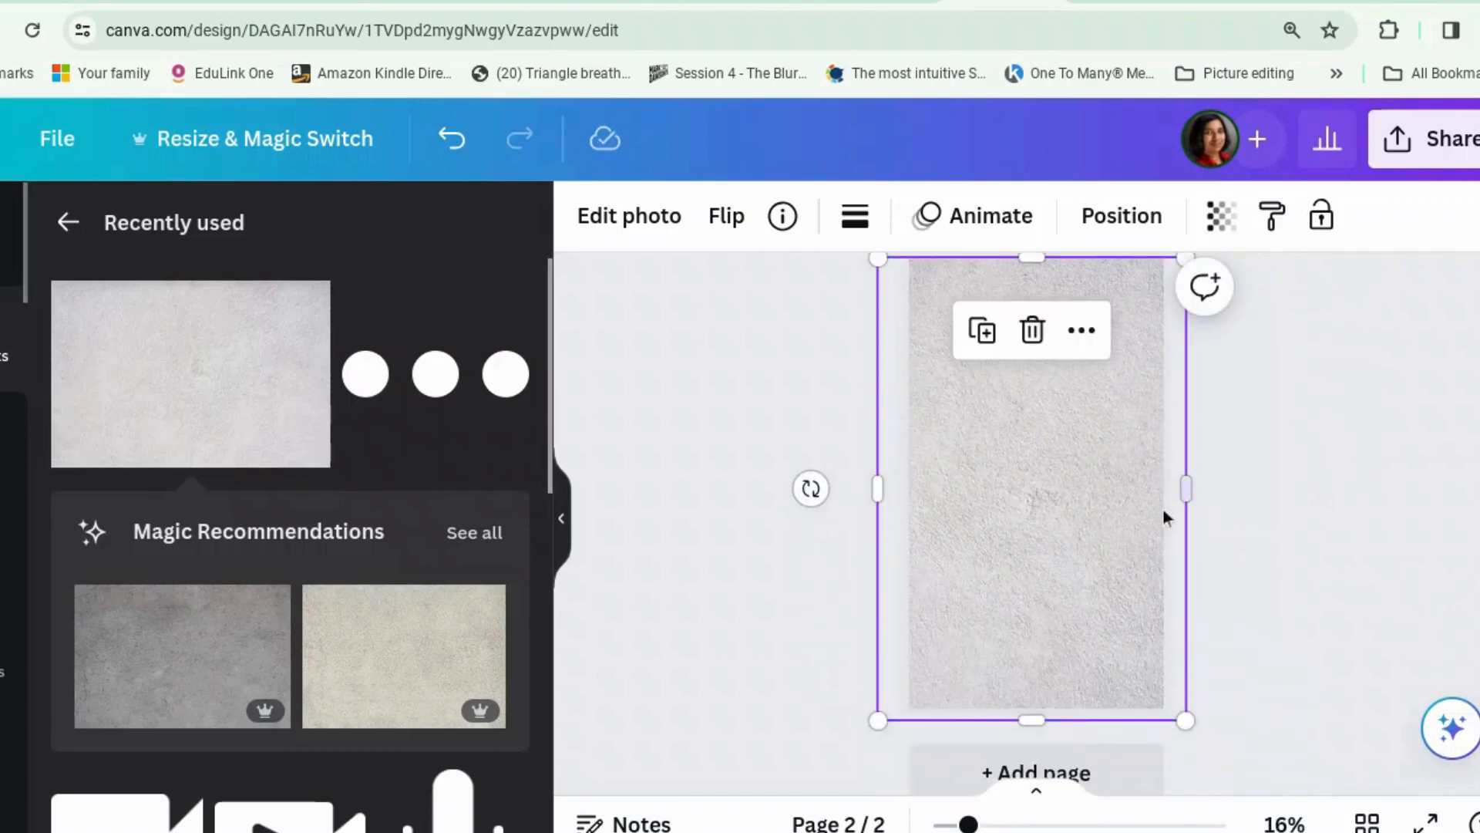
mouse_move(1116, 512)
mouse_down()
mouse_move(1149, 516)
mouse_move(1133, 512)
mouse_up()
click(1315, 521)
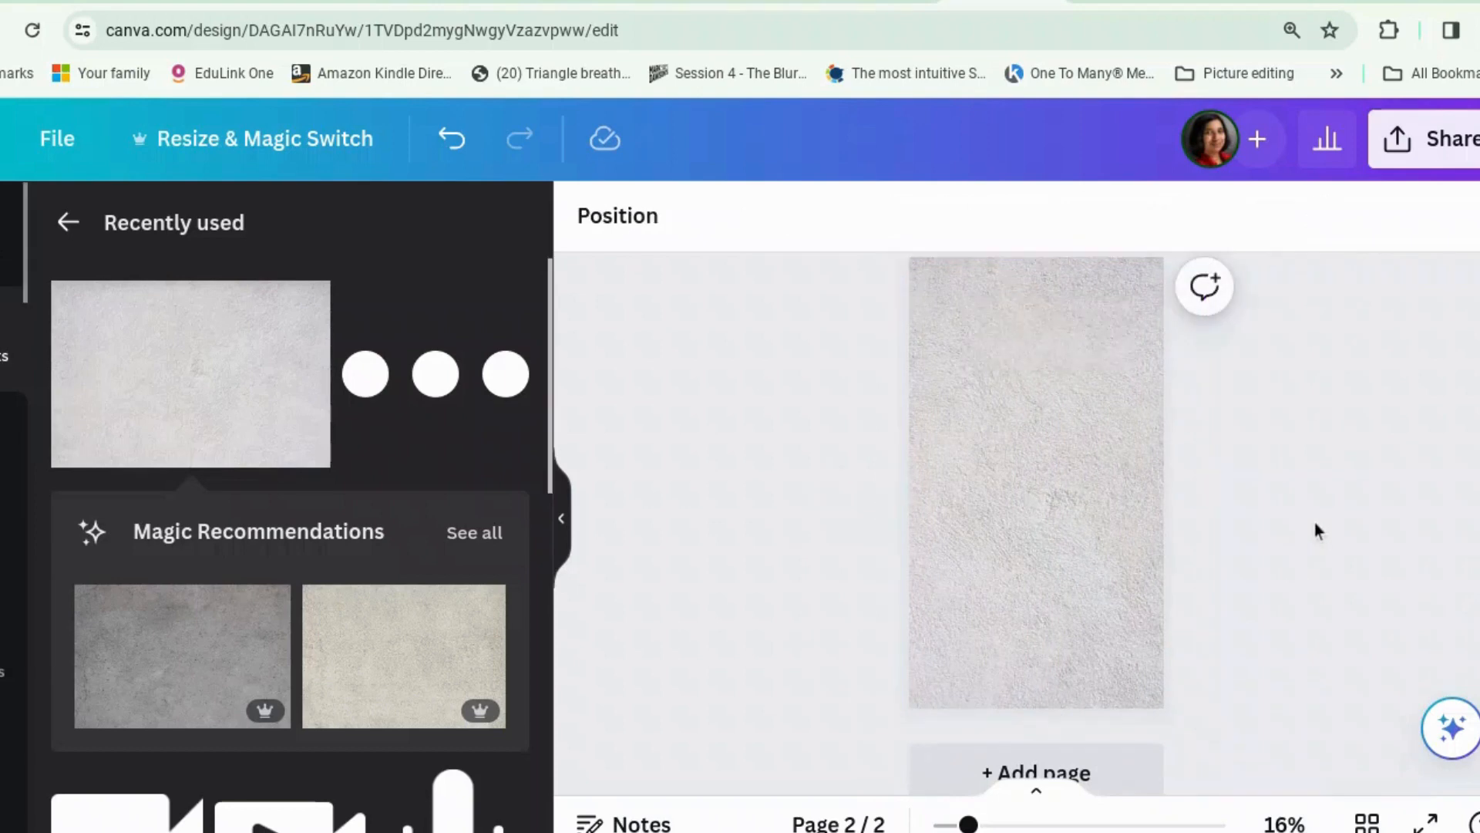
Step: Adjust the background photo's white balance to temperature 44 and tint 25 for the whole image
click(1002, 486)
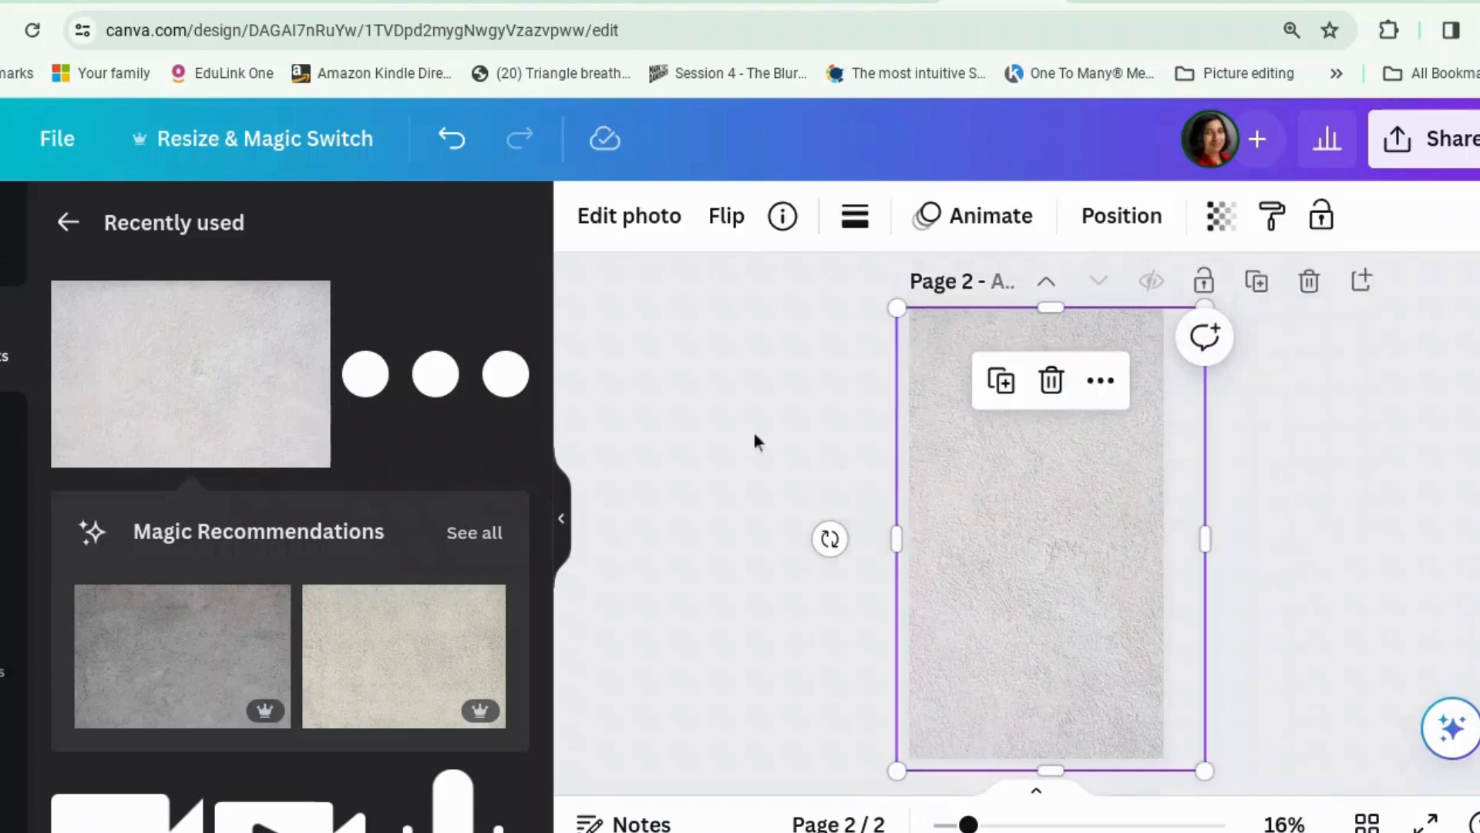
click(646, 234)
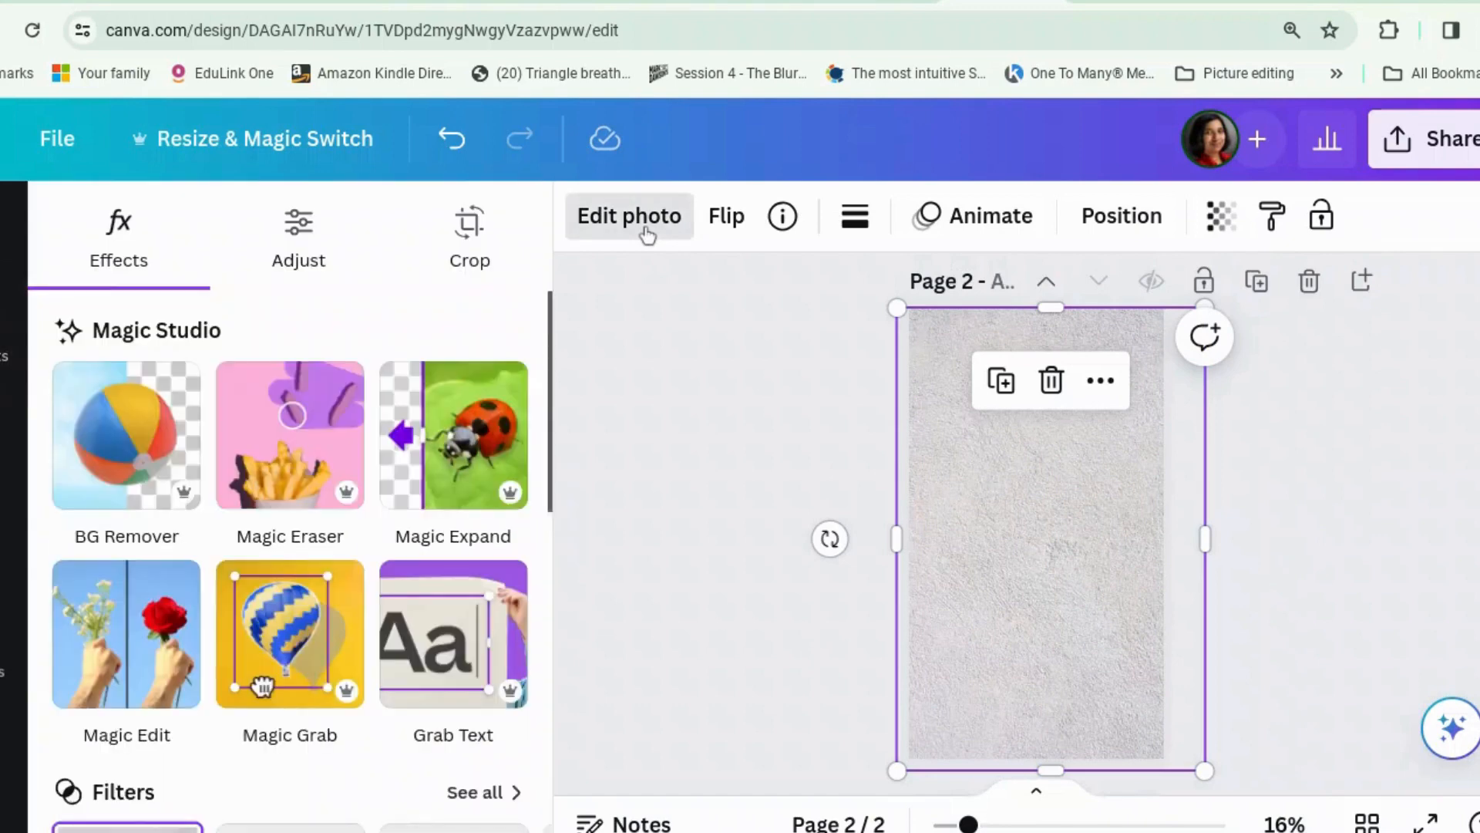
click(312, 245)
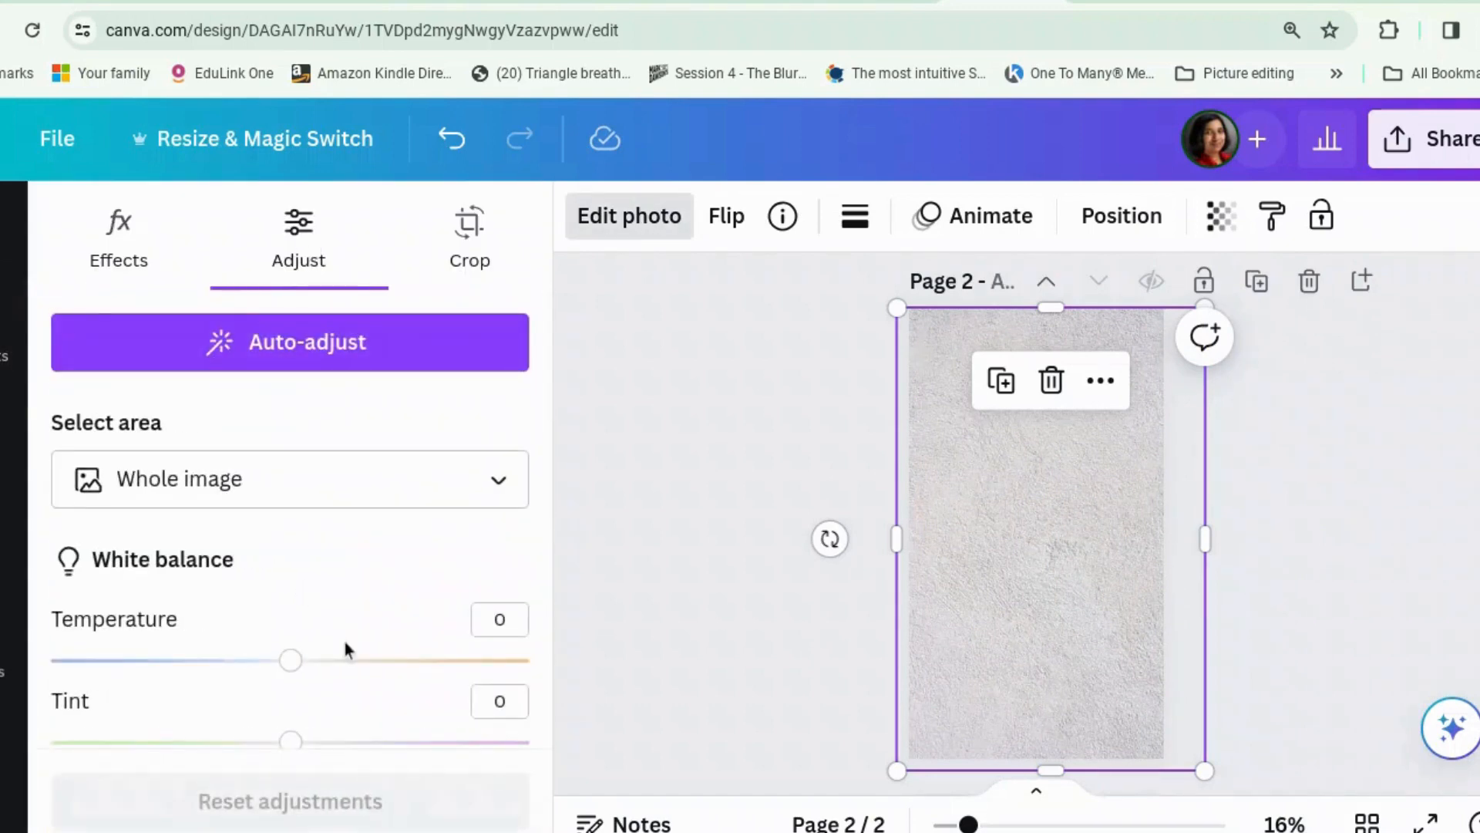
drag(292, 663, 395, 663)
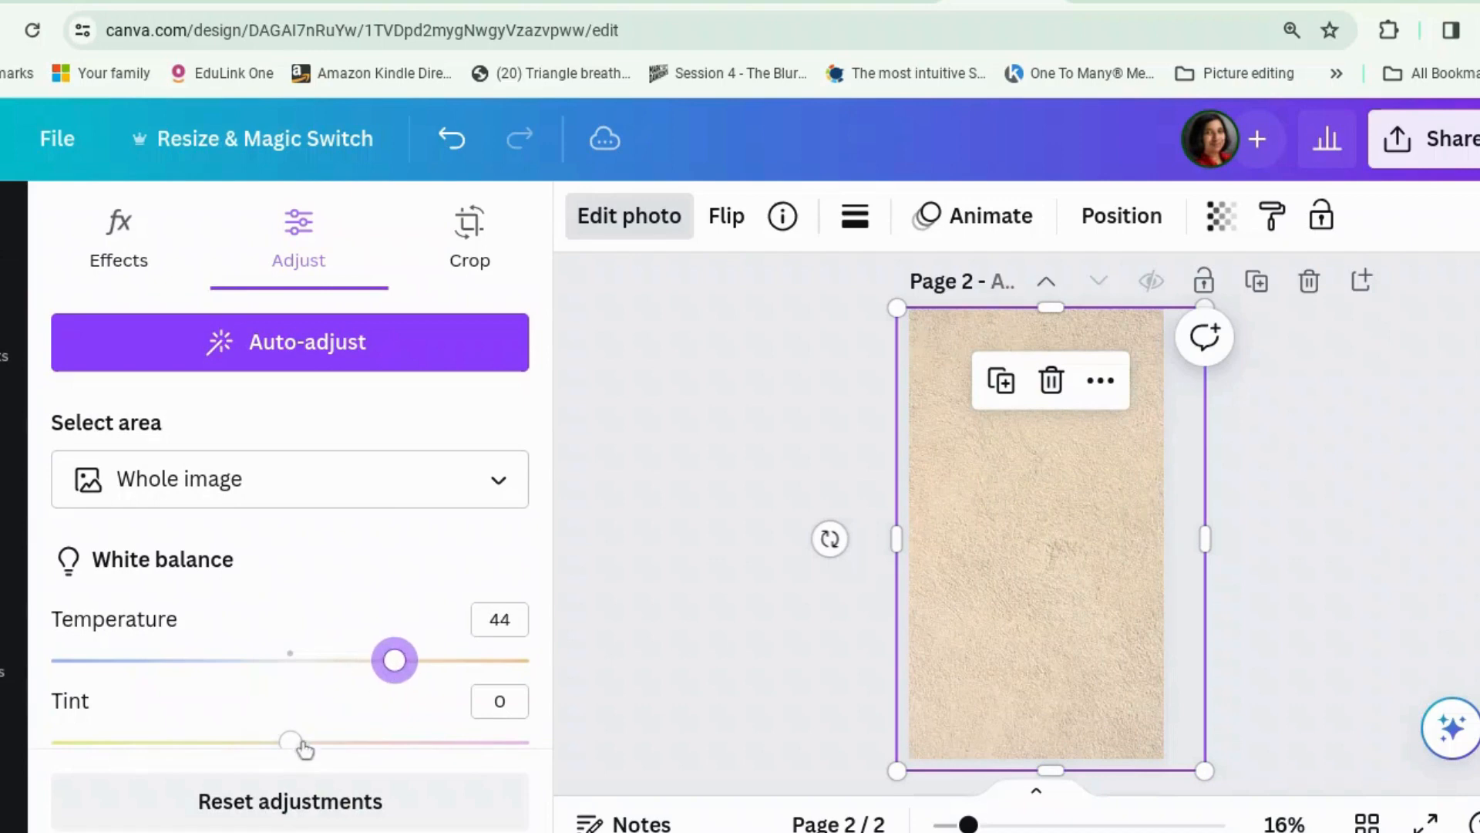
drag(291, 741, 352, 743)
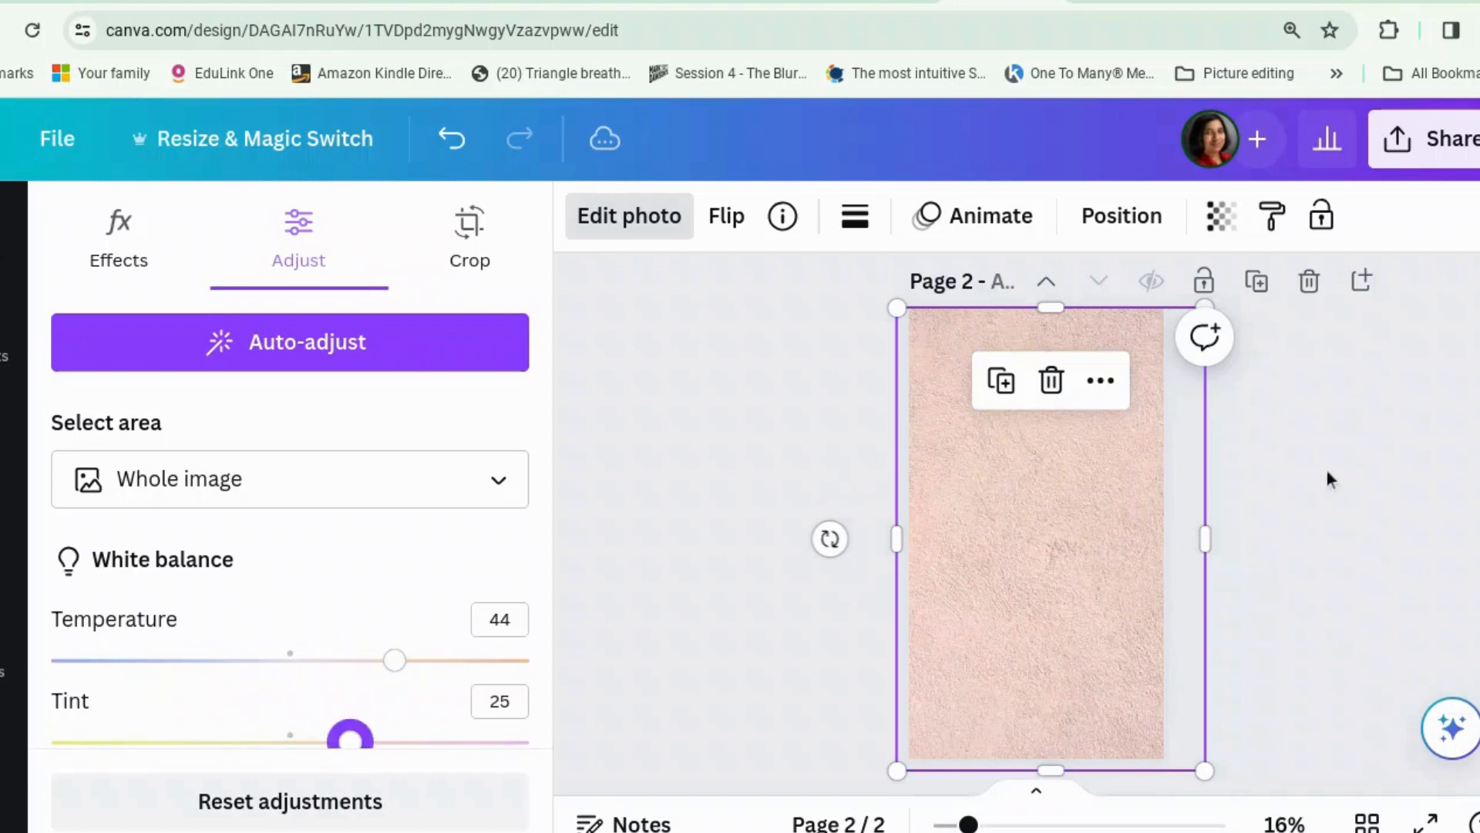
Step: Set the background photo's transparency to 22
click(1220, 216)
click(1220, 219)
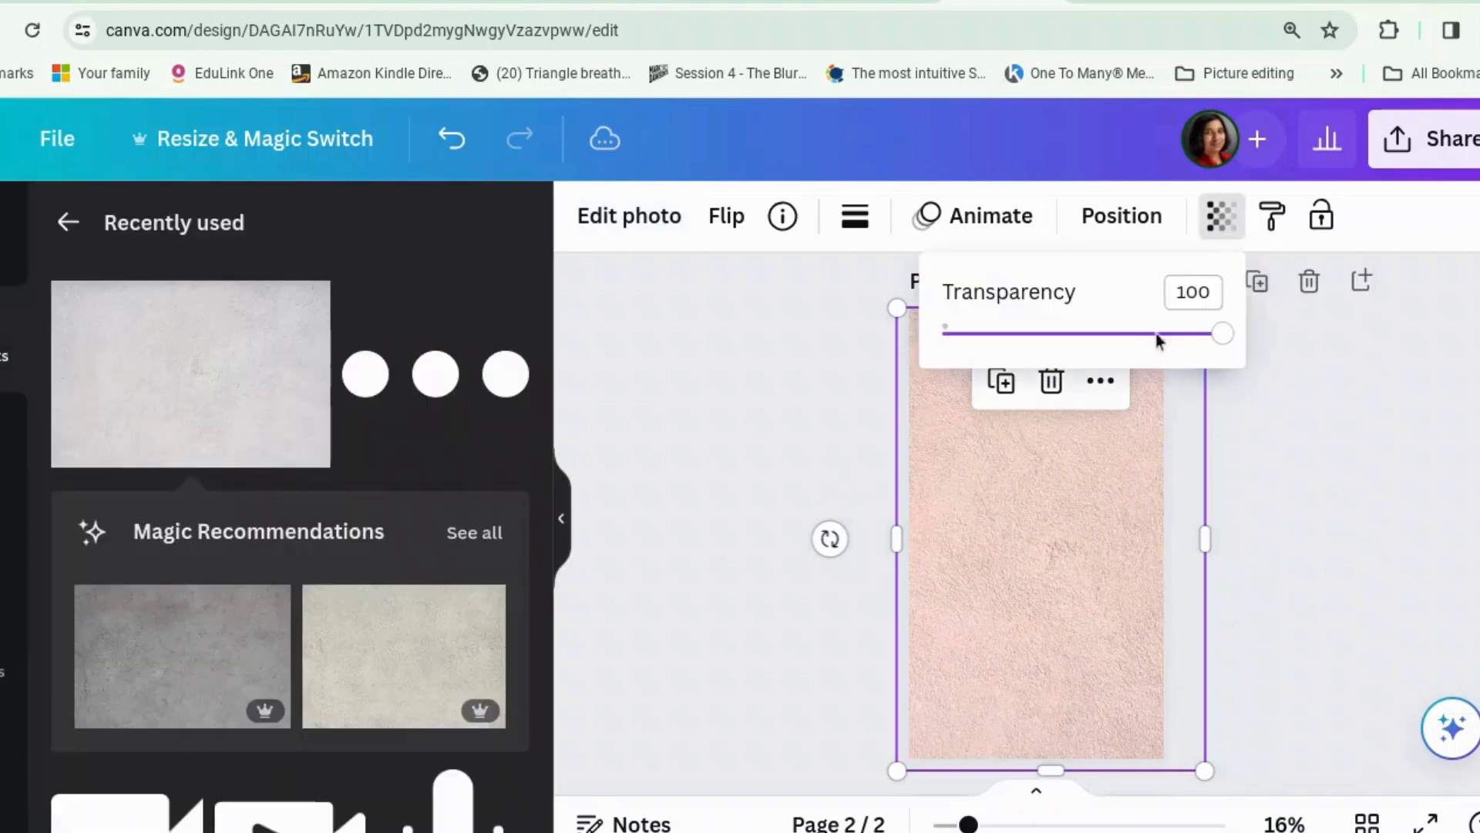
drag(1223, 334, 1007, 345)
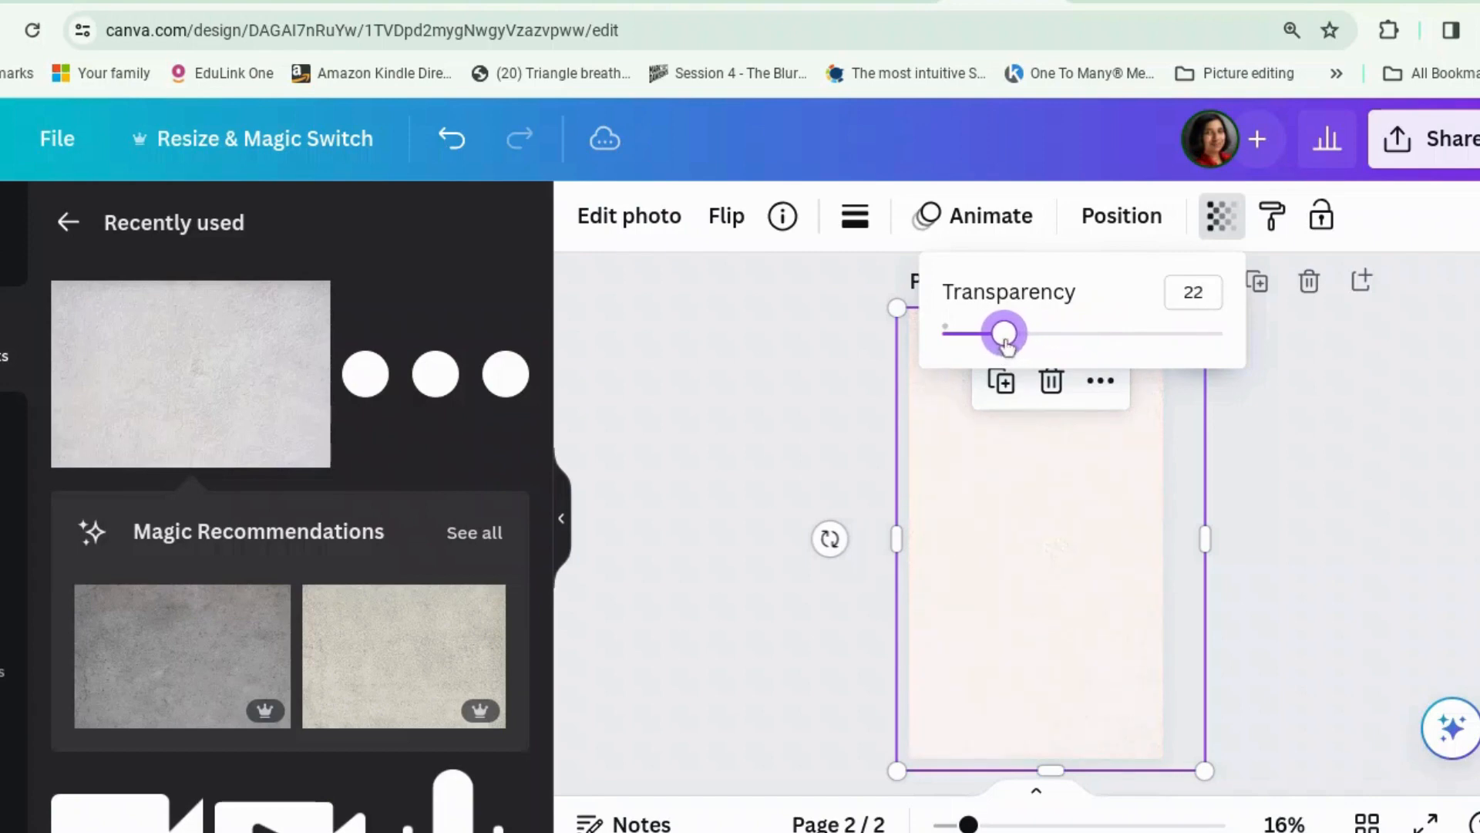
click(1429, 530)
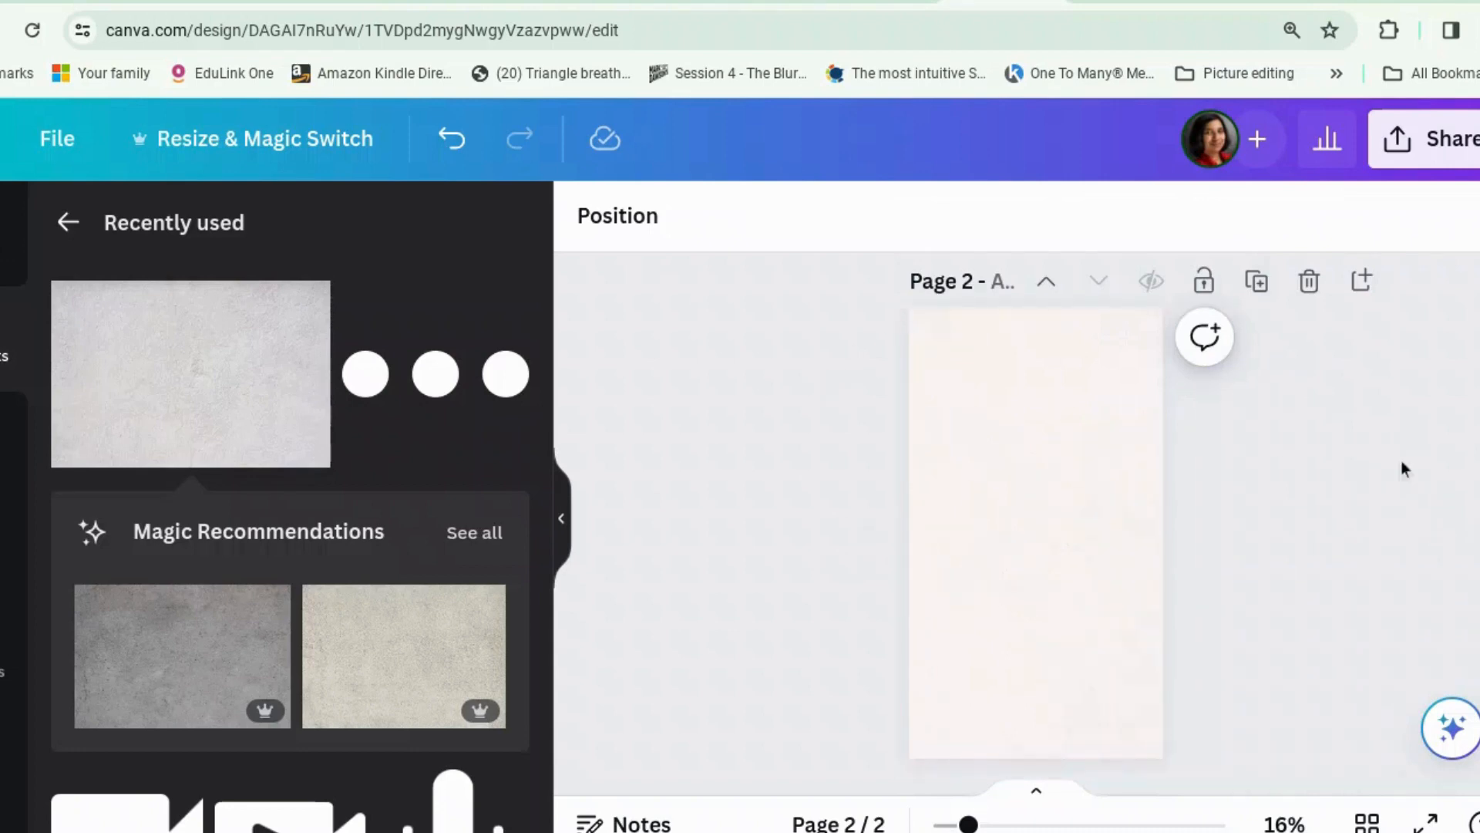
Step: Add a square shape to page 2 and fill it with teal from the Fiction Tutors palette
key(r)
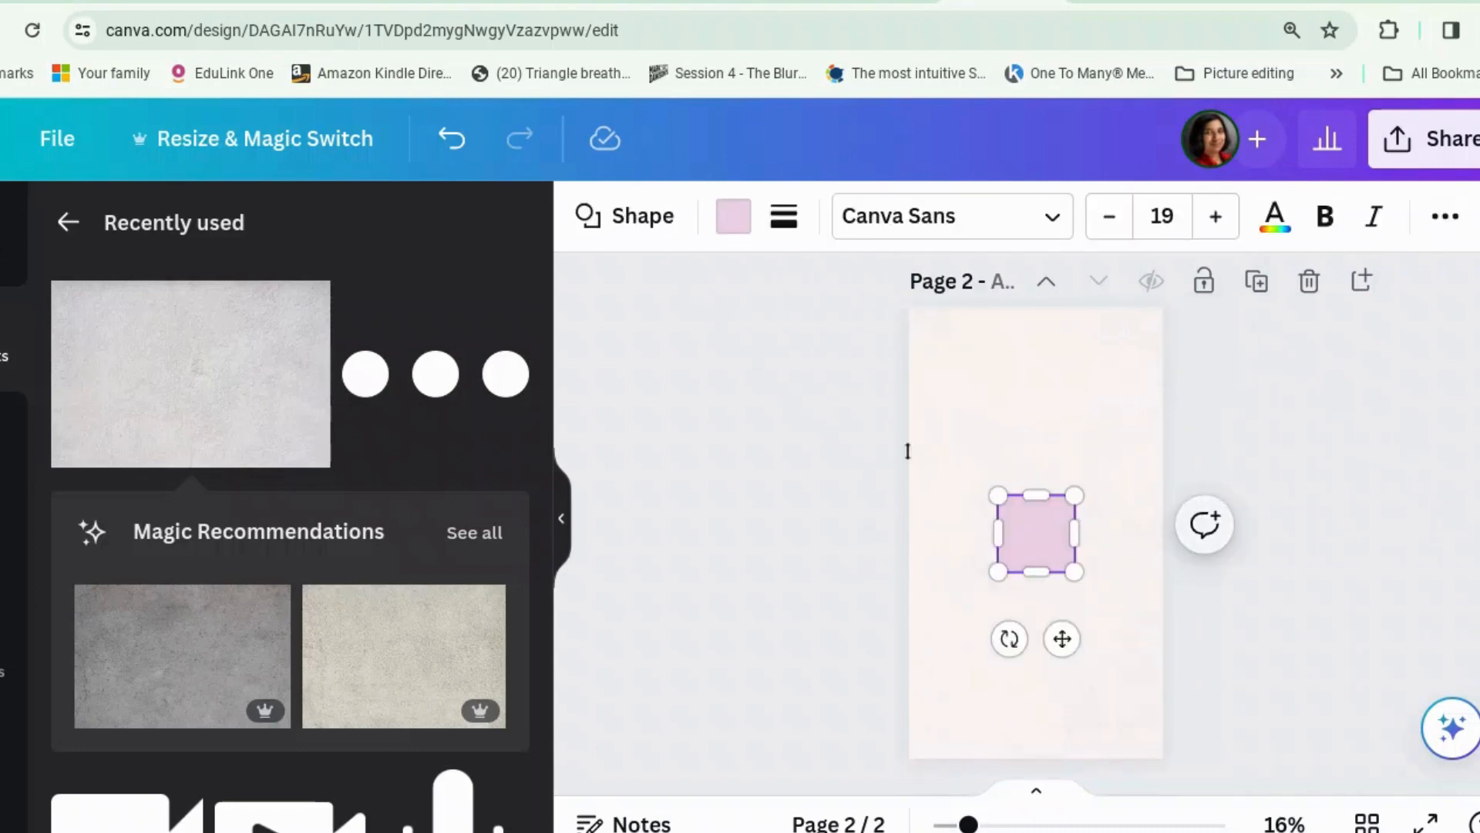
click(732, 217)
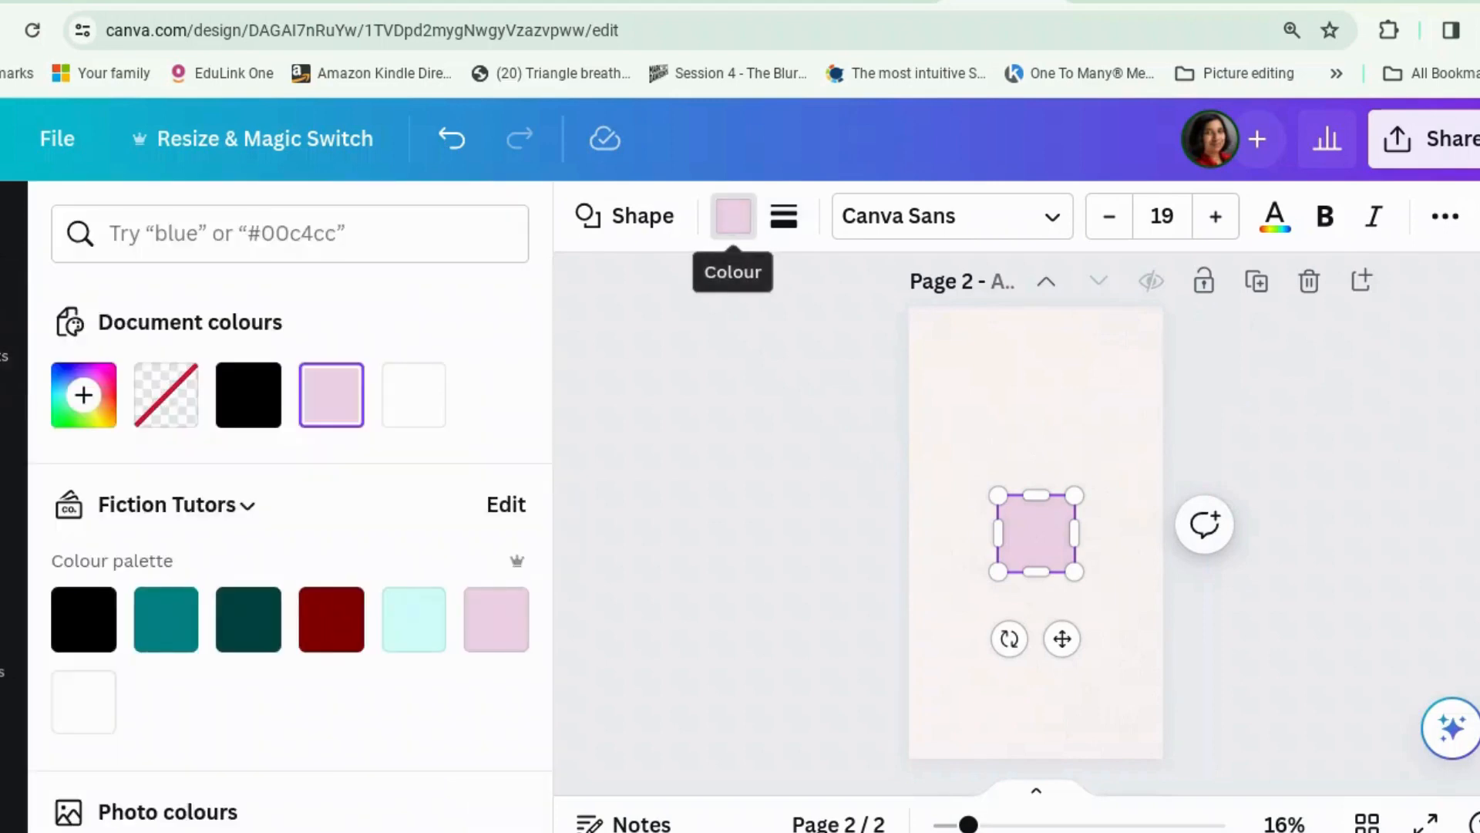
click(177, 621)
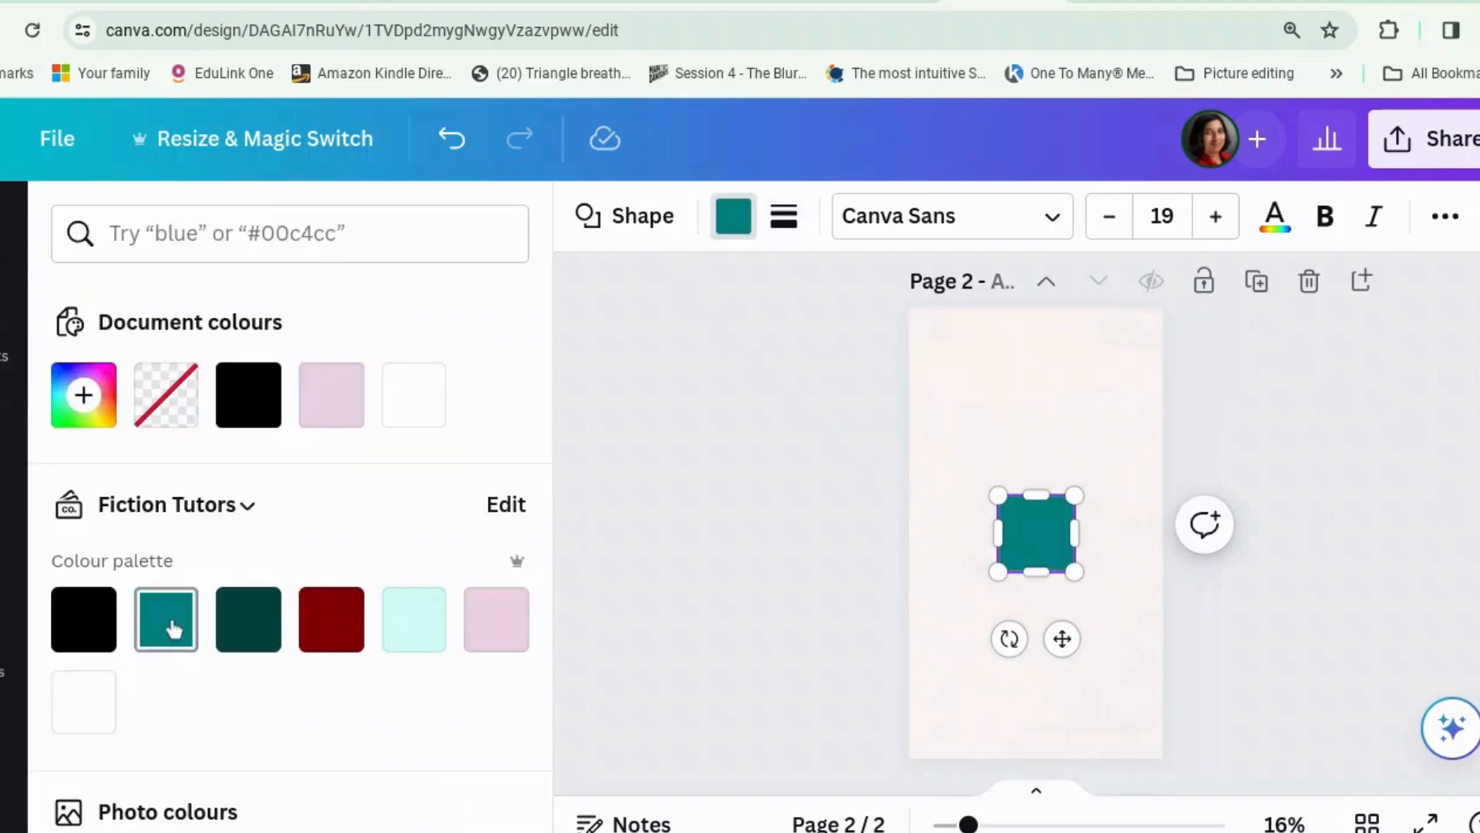
Step: Stretch the teal shape across the full page width and move it to the top edge as a header bar
drag(1075, 532, 1173, 522)
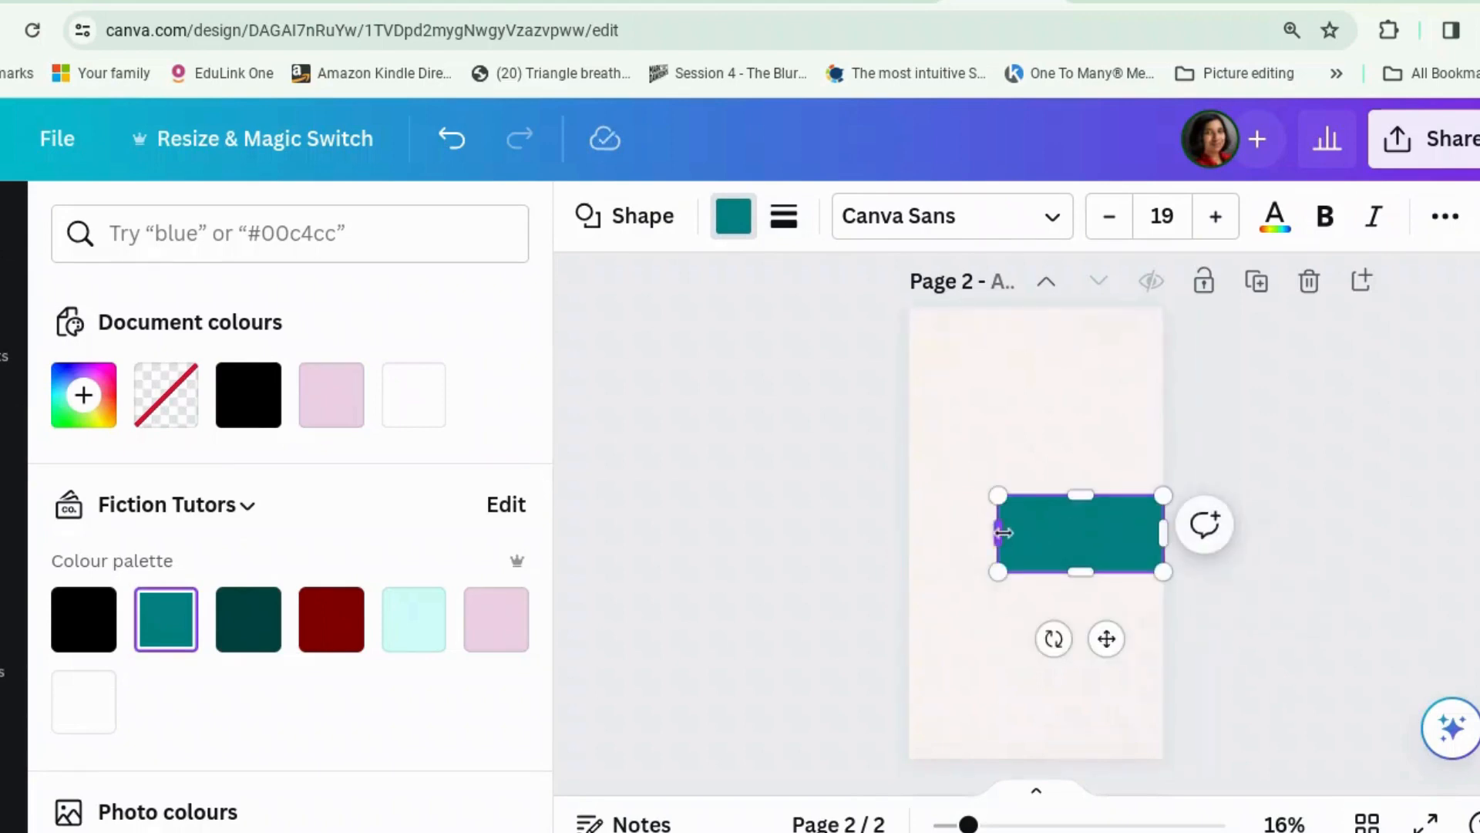
drag(1001, 531, 899, 532)
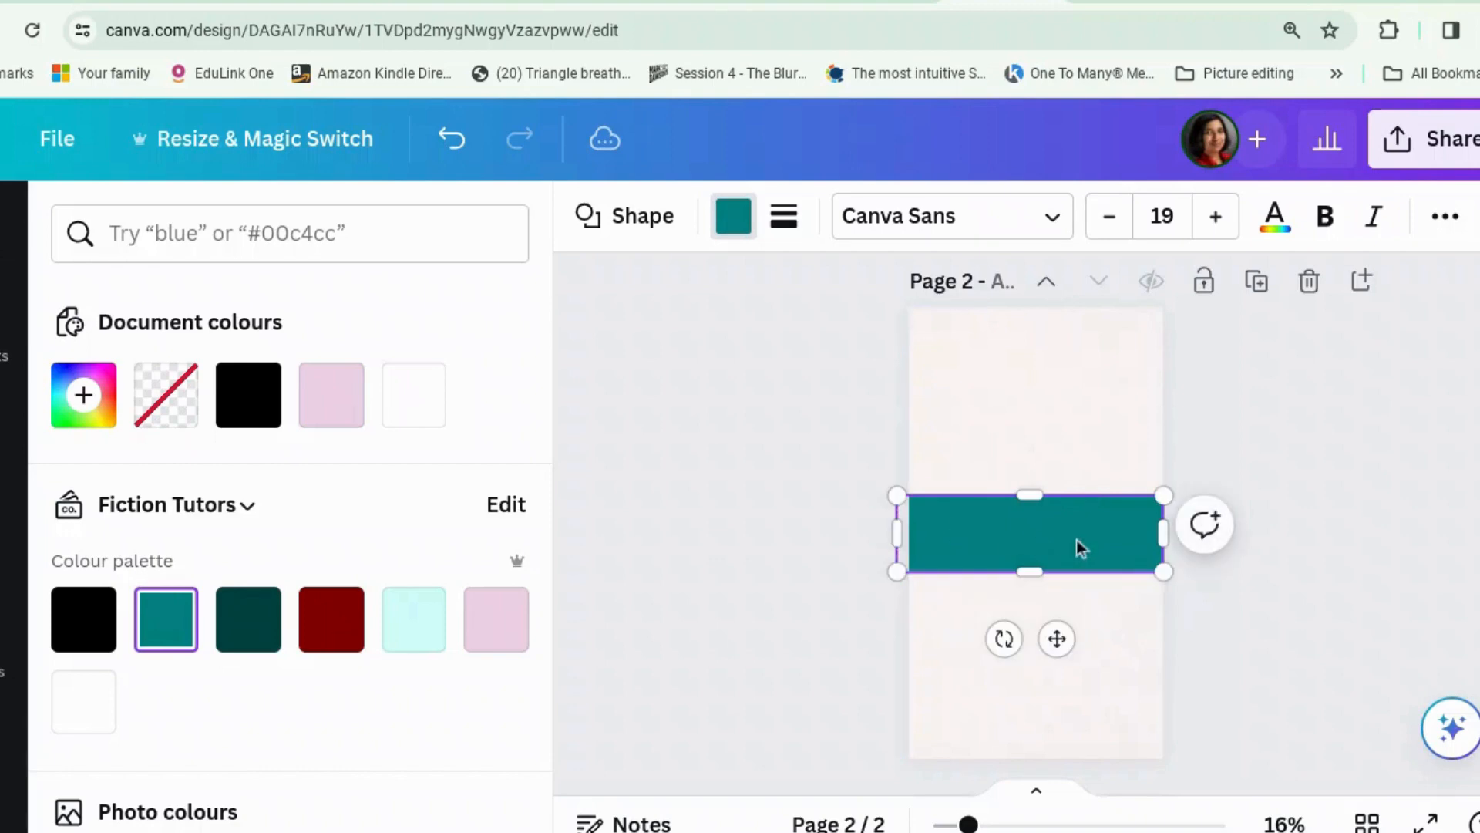
drag(1077, 548, 1081, 345)
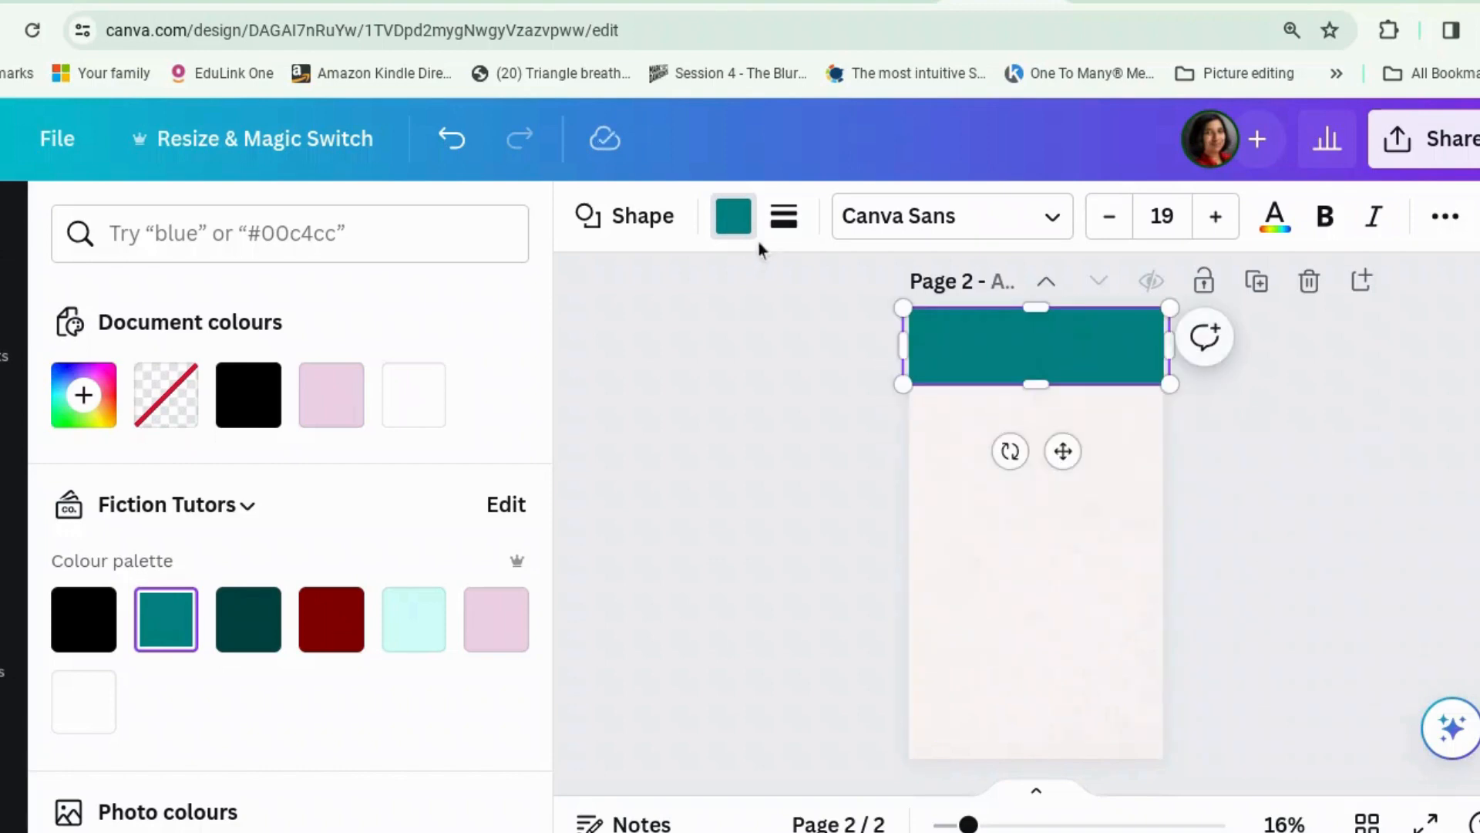
Step: Change the header bar's fill to the solid green #008033
click(83, 395)
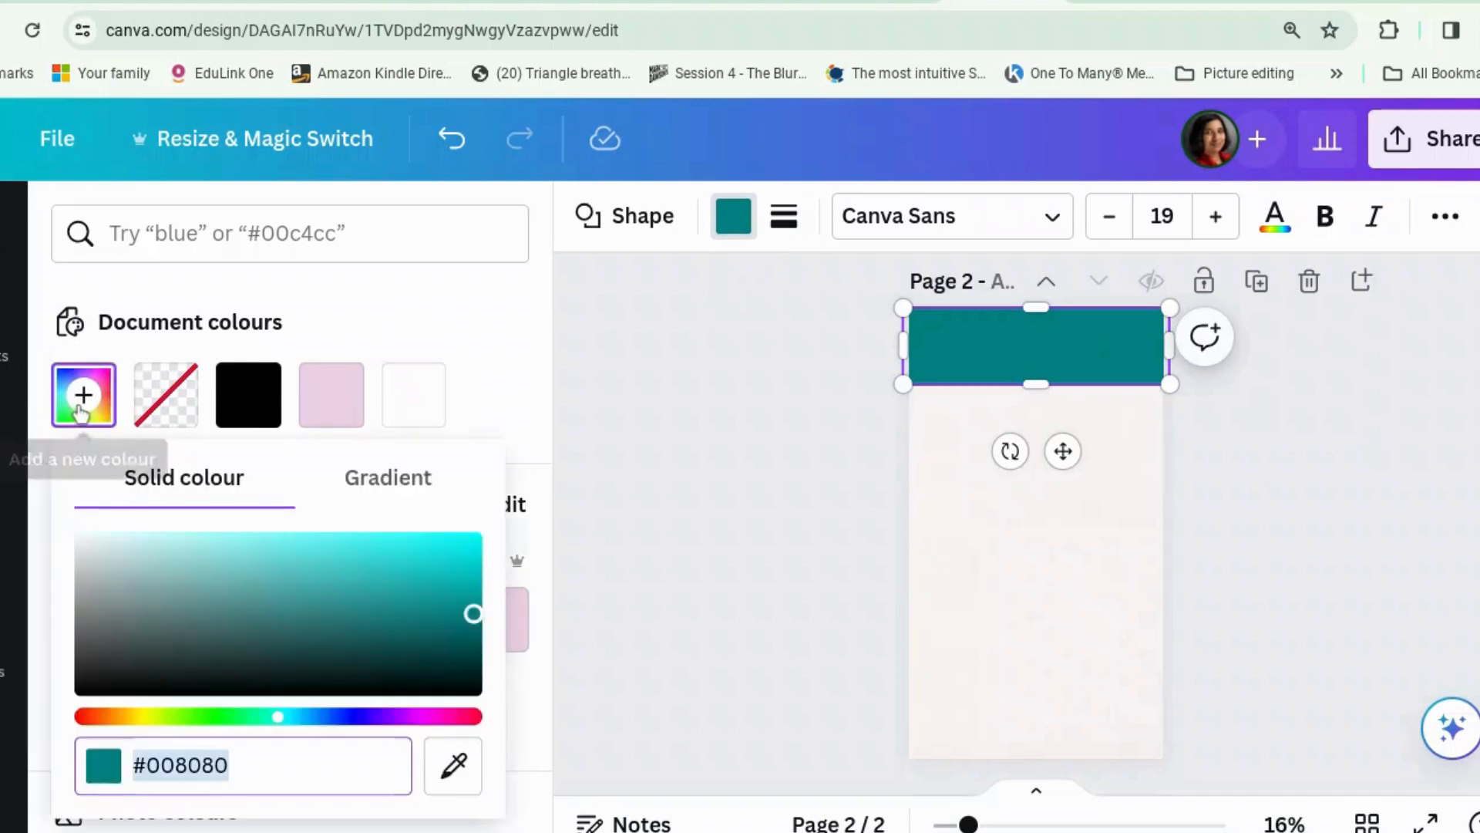
drag(277, 717, 241, 724)
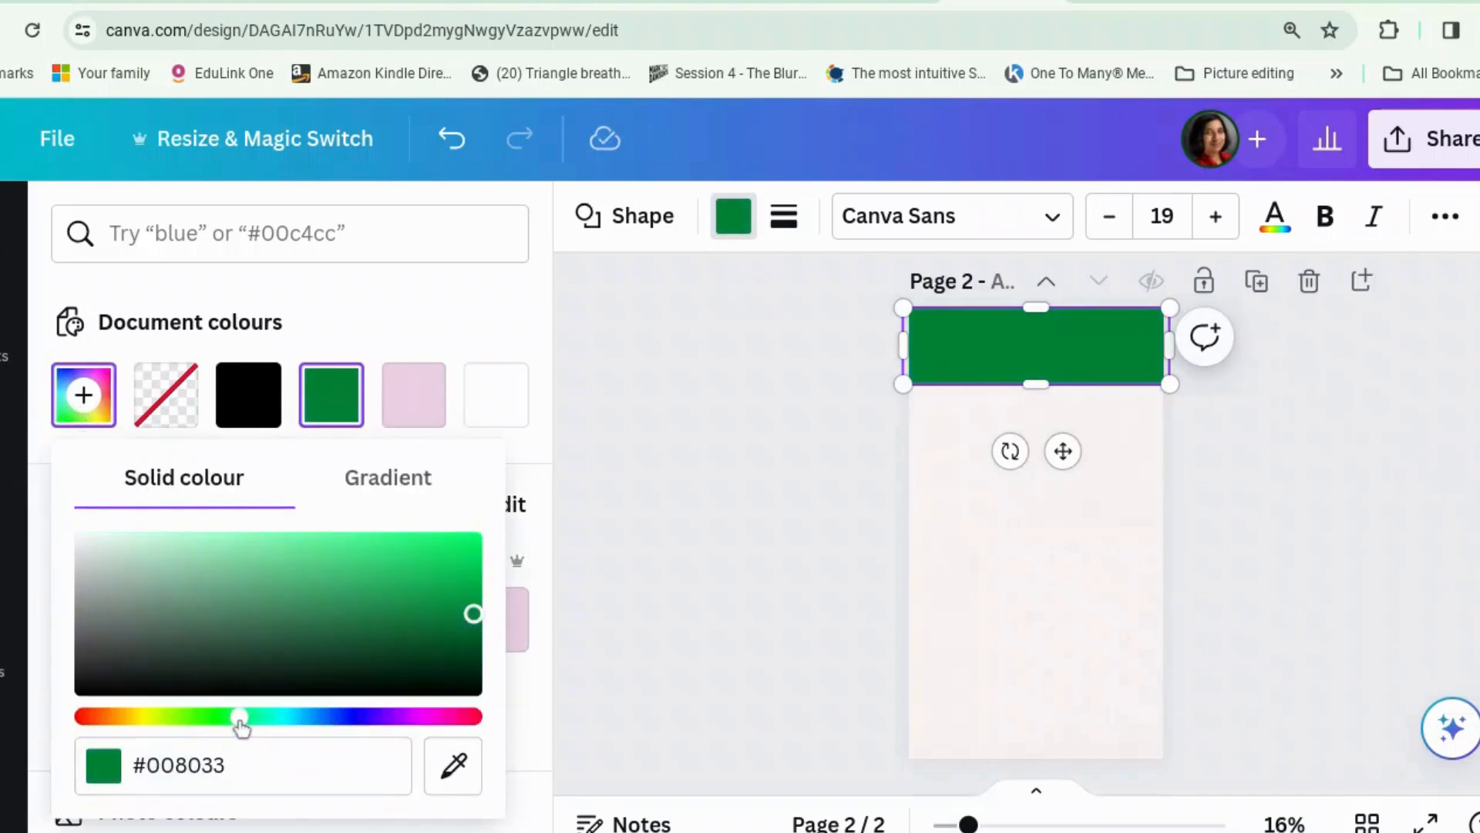
click(1429, 581)
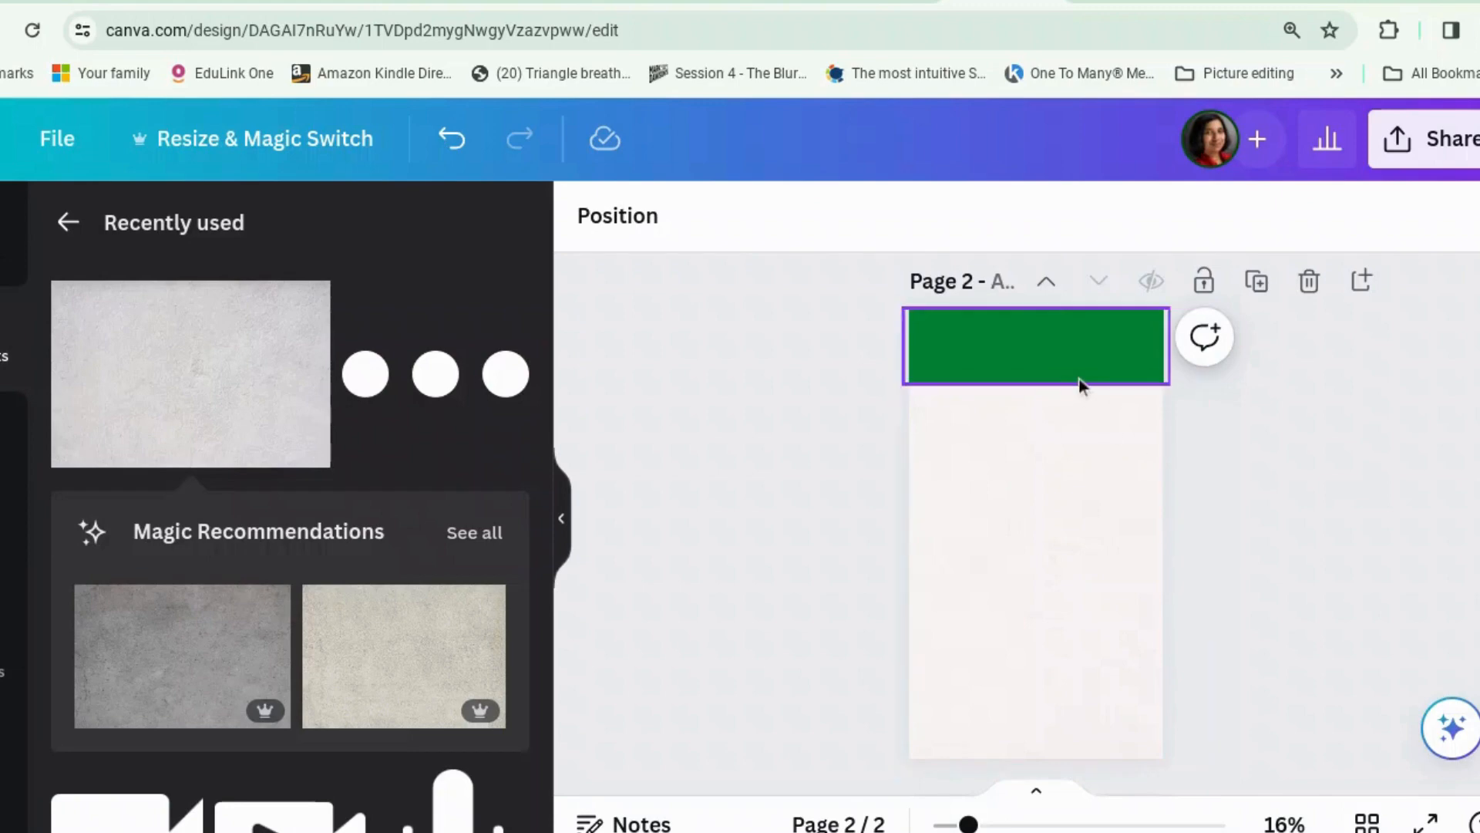
Step: Make the three-dot icon small and vertical, and move it from page 1 to the right end of page 2's green header
scroll(1199, 471, up, 3)
scroll(1191, 465, up, 1)
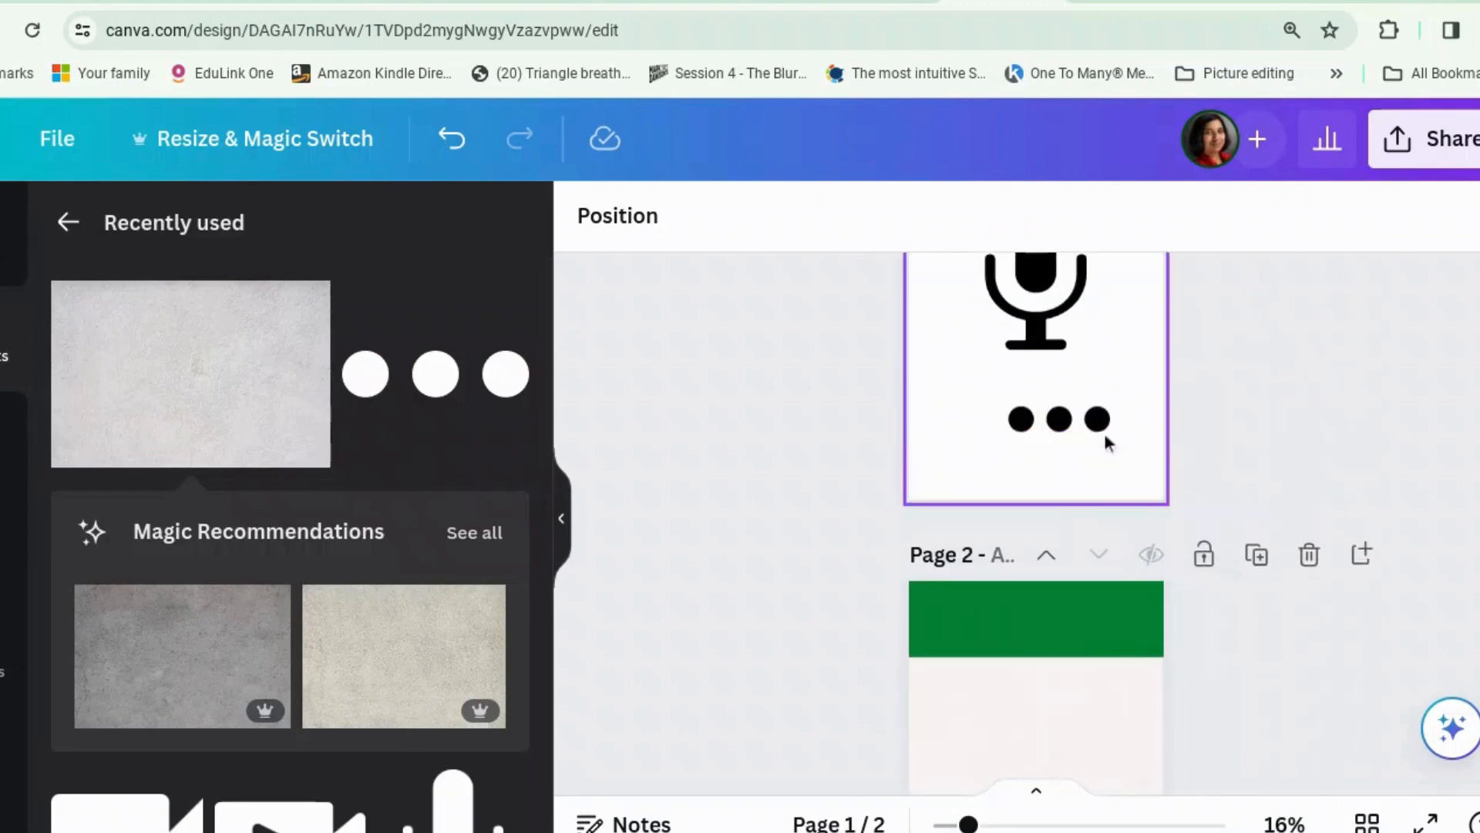
click(1093, 424)
drag(1033, 498, 1083, 430)
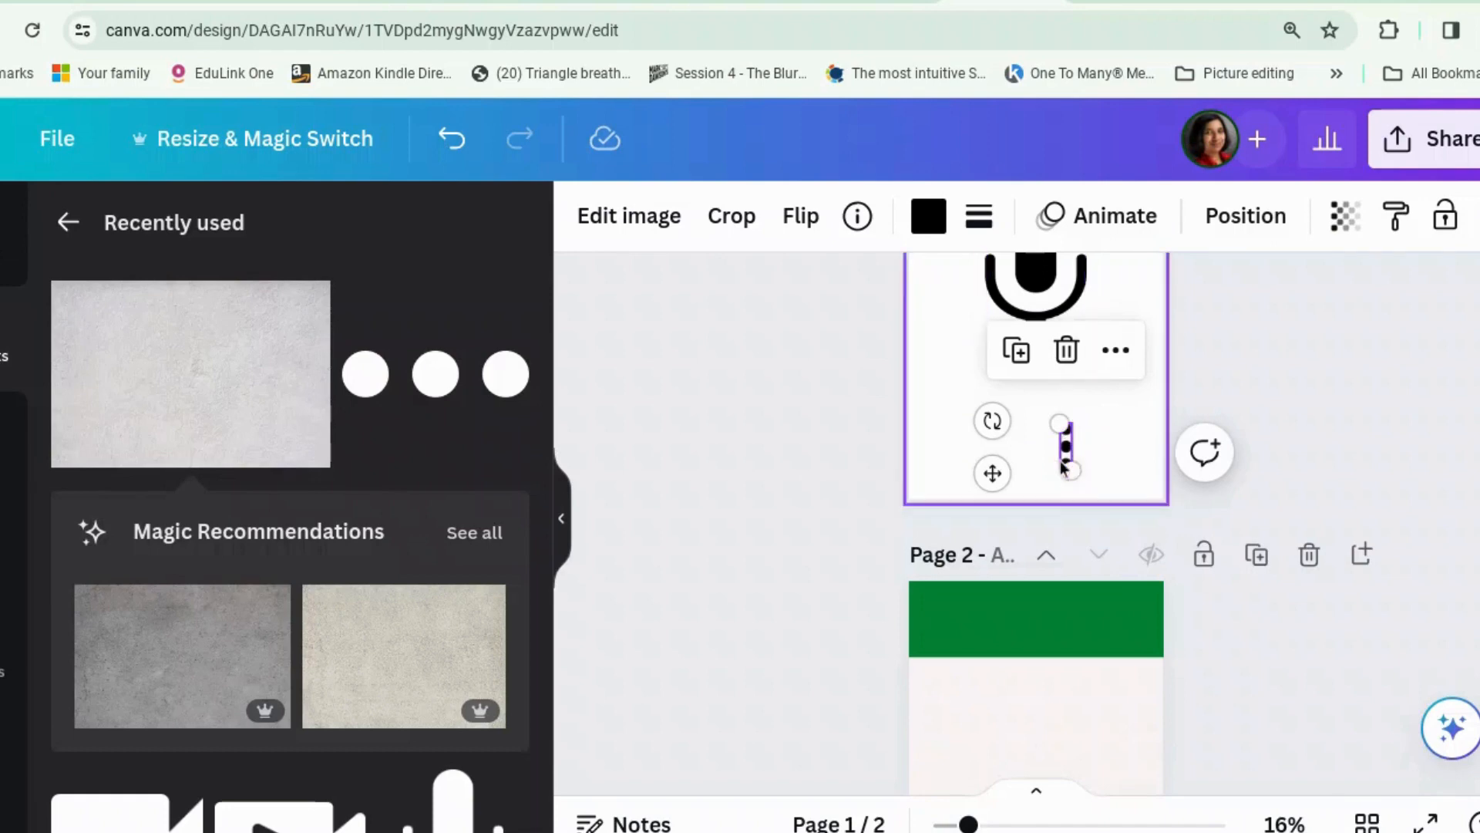
drag(992, 472, 1071, 638)
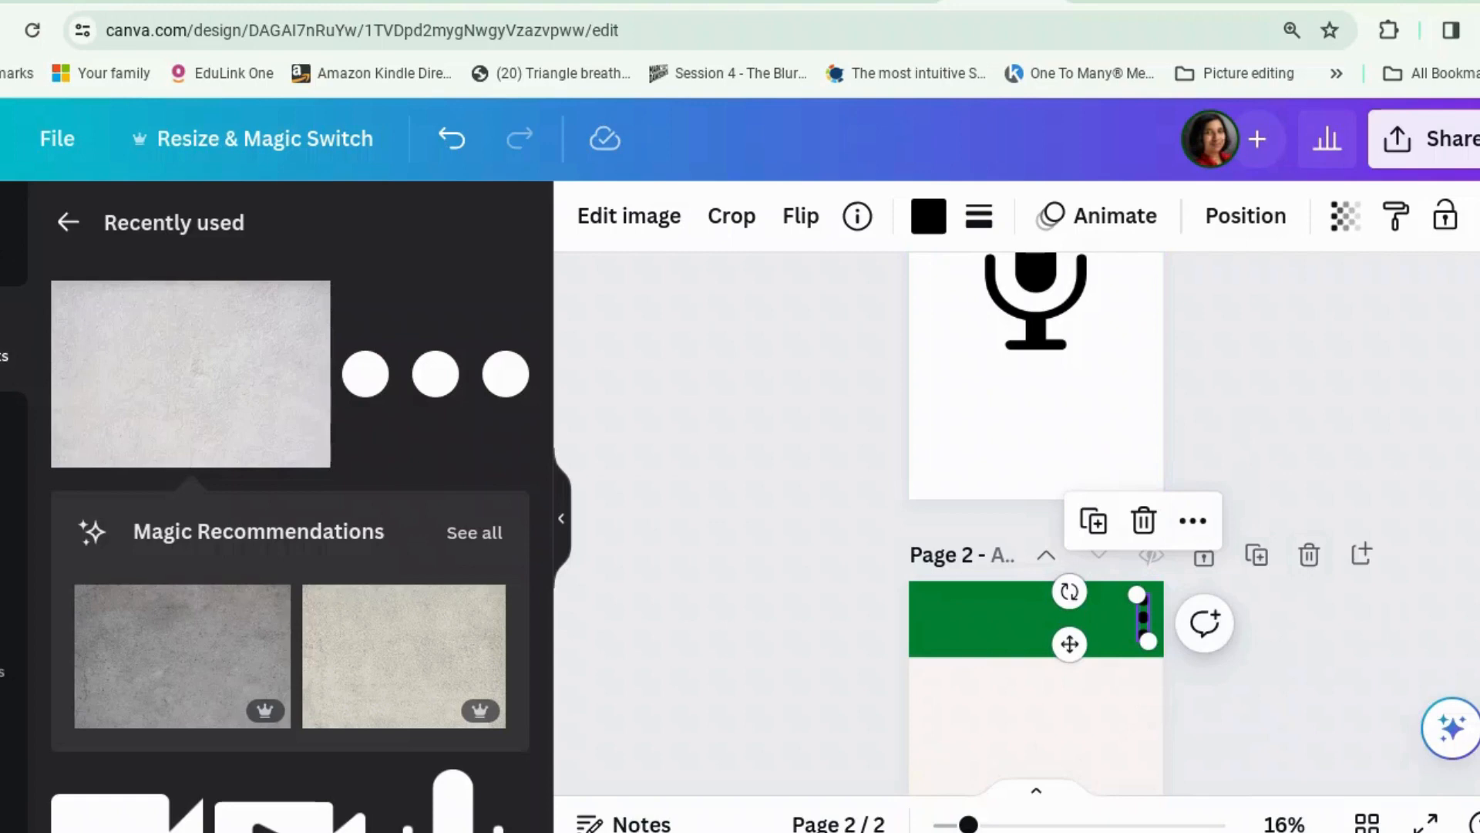
Step: Shrink the three-dot icon in page 2's green header slightly and recolour it white
drag(969, 823, 1014, 823)
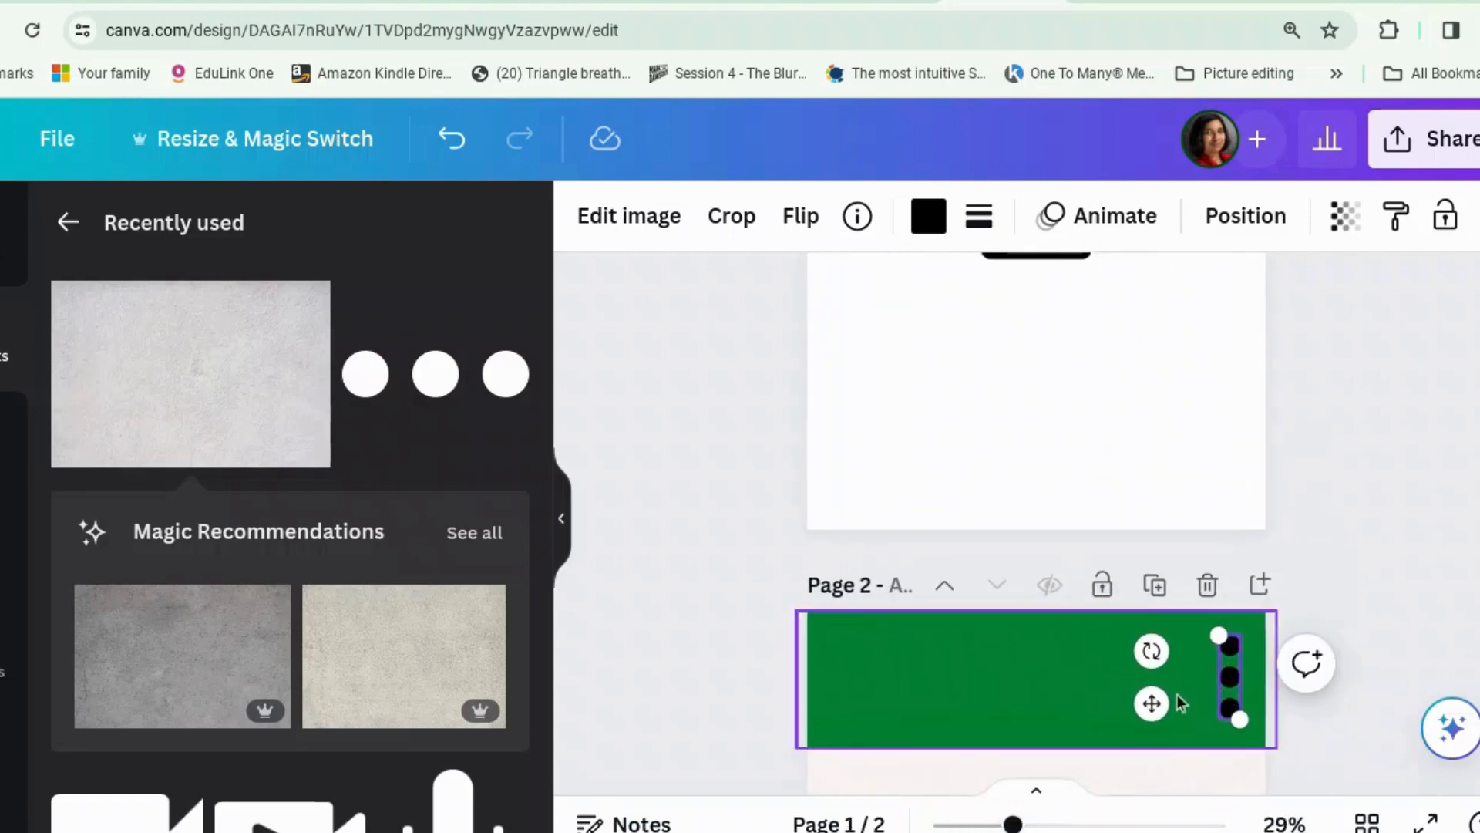
drag(1221, 634, 1233, 668)
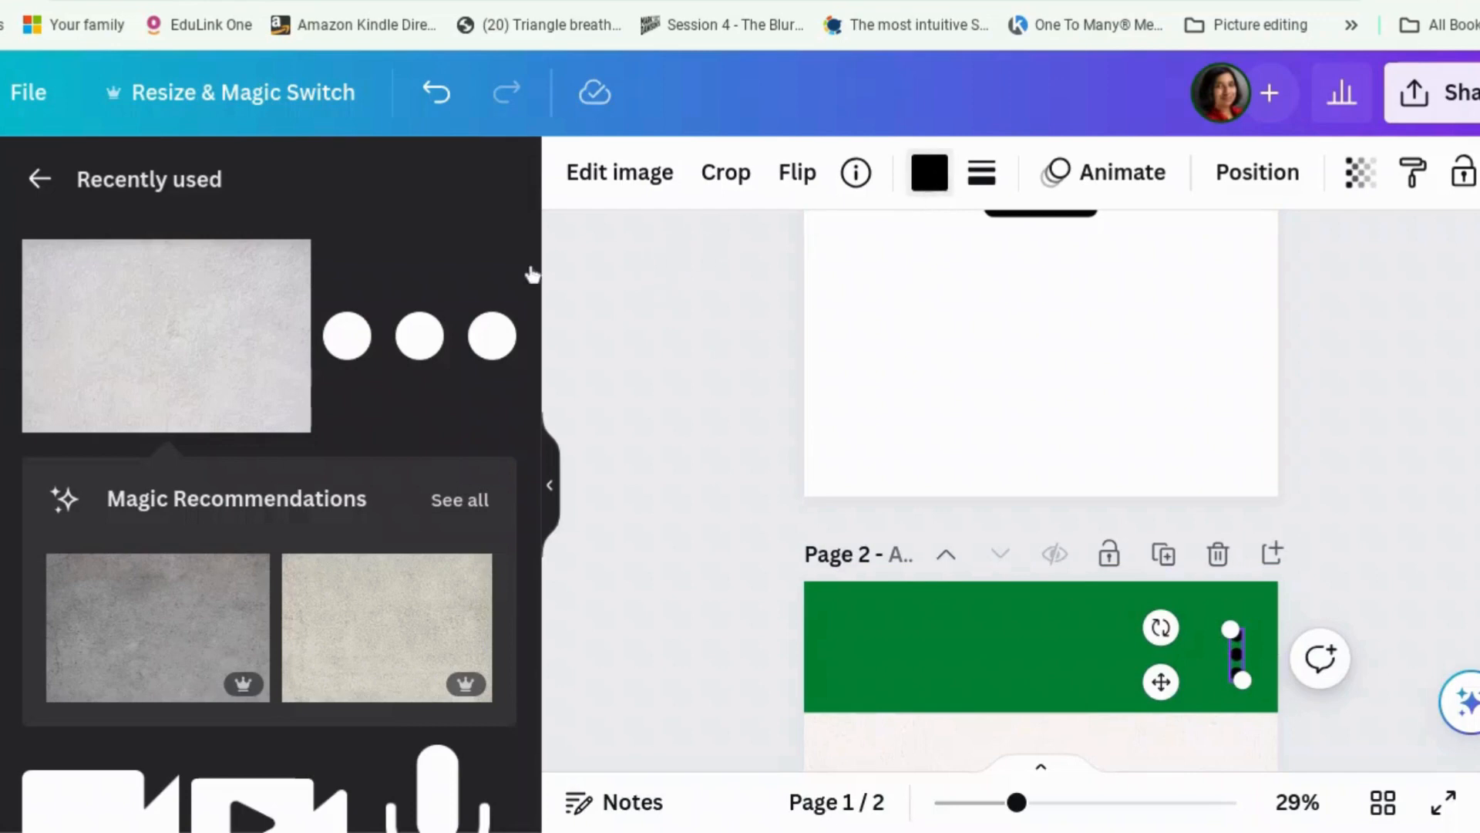
click(925, 184)
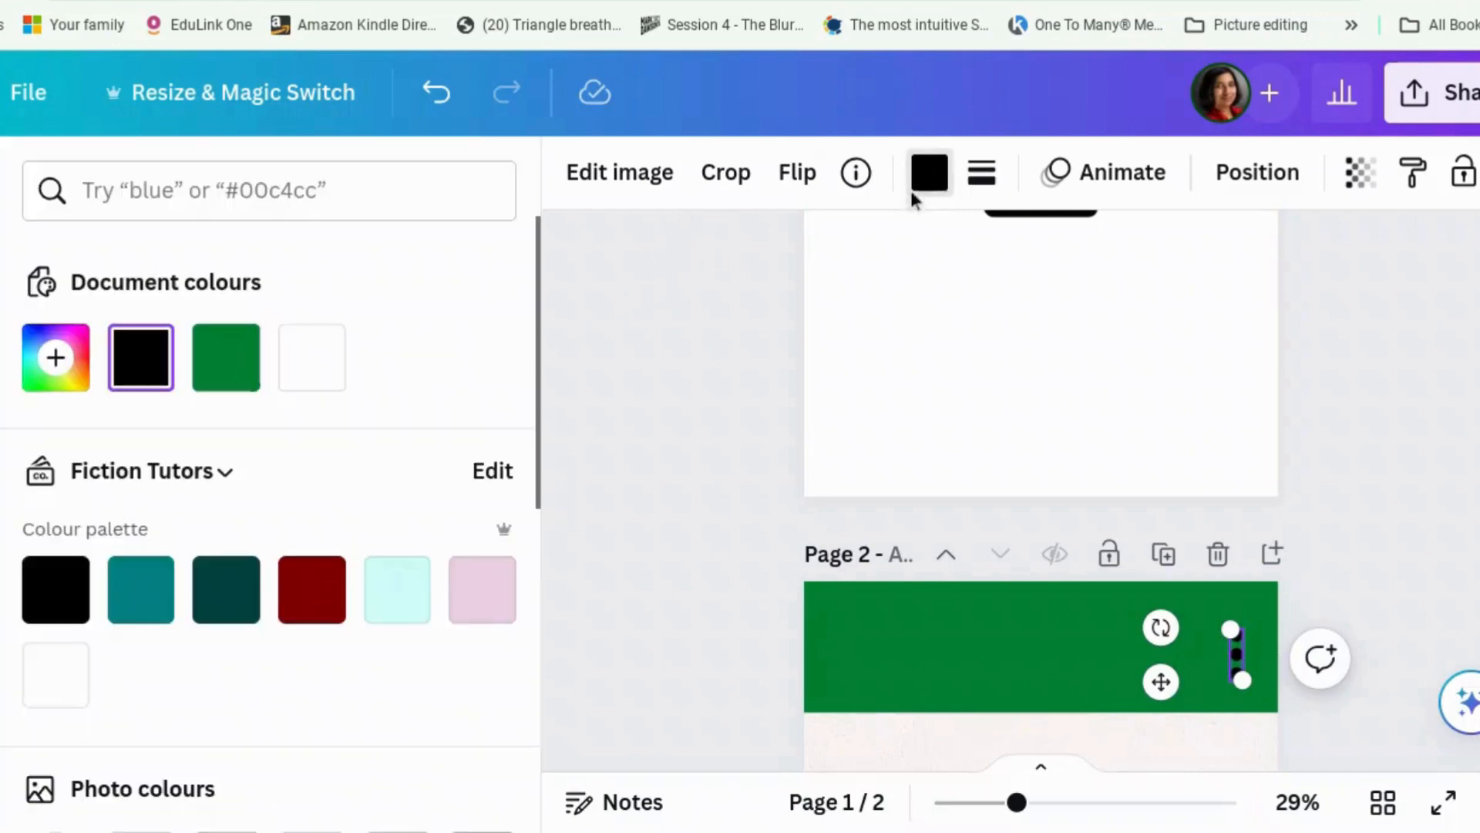
click(311, 358)
key(Escape)
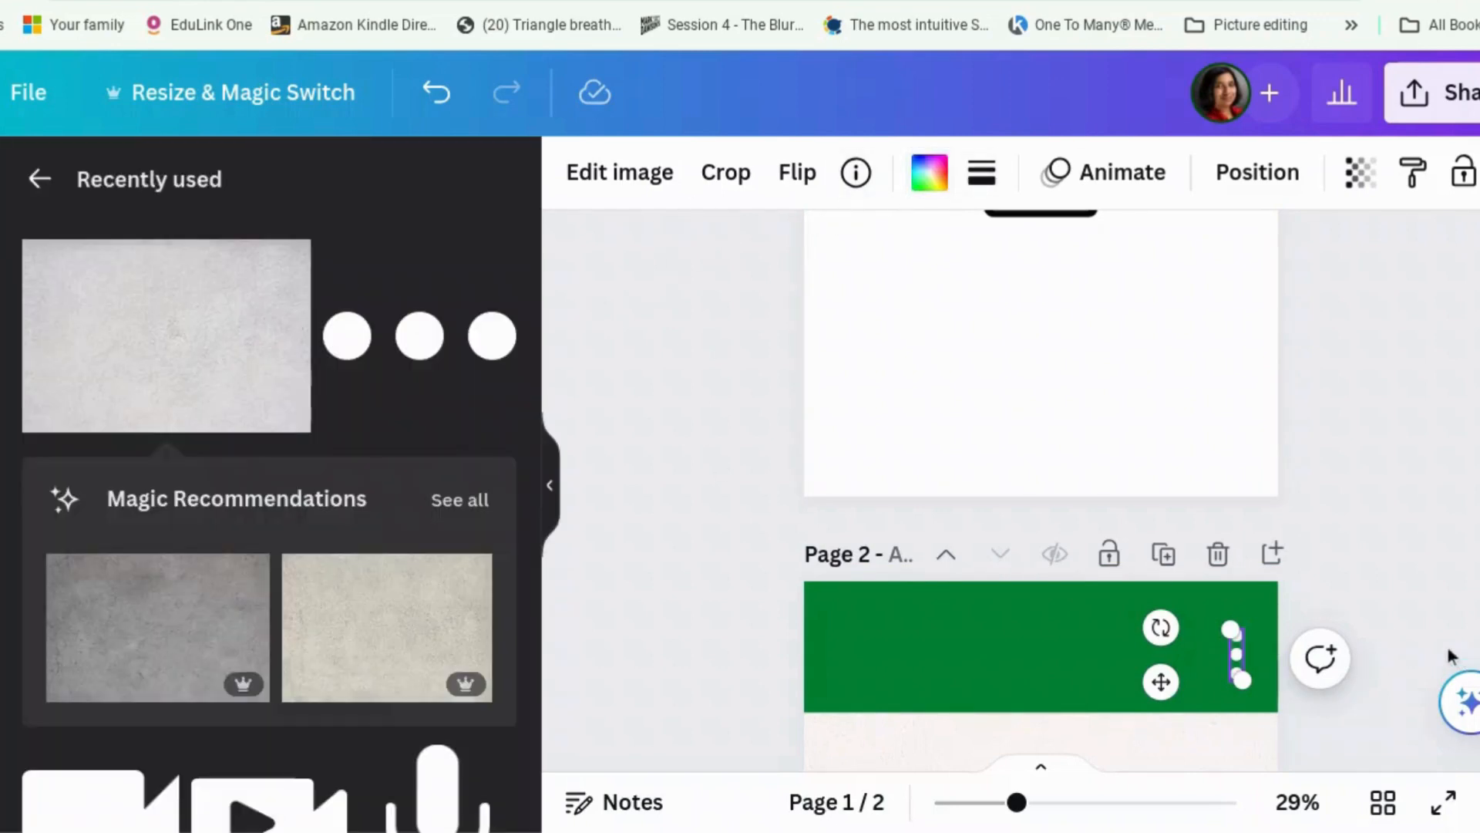
click(1453, 656)
Step: Scale down page 1's video camera icon and place it in page 2's green header, level with the three dots
scroll(1394, 519, up, 3)
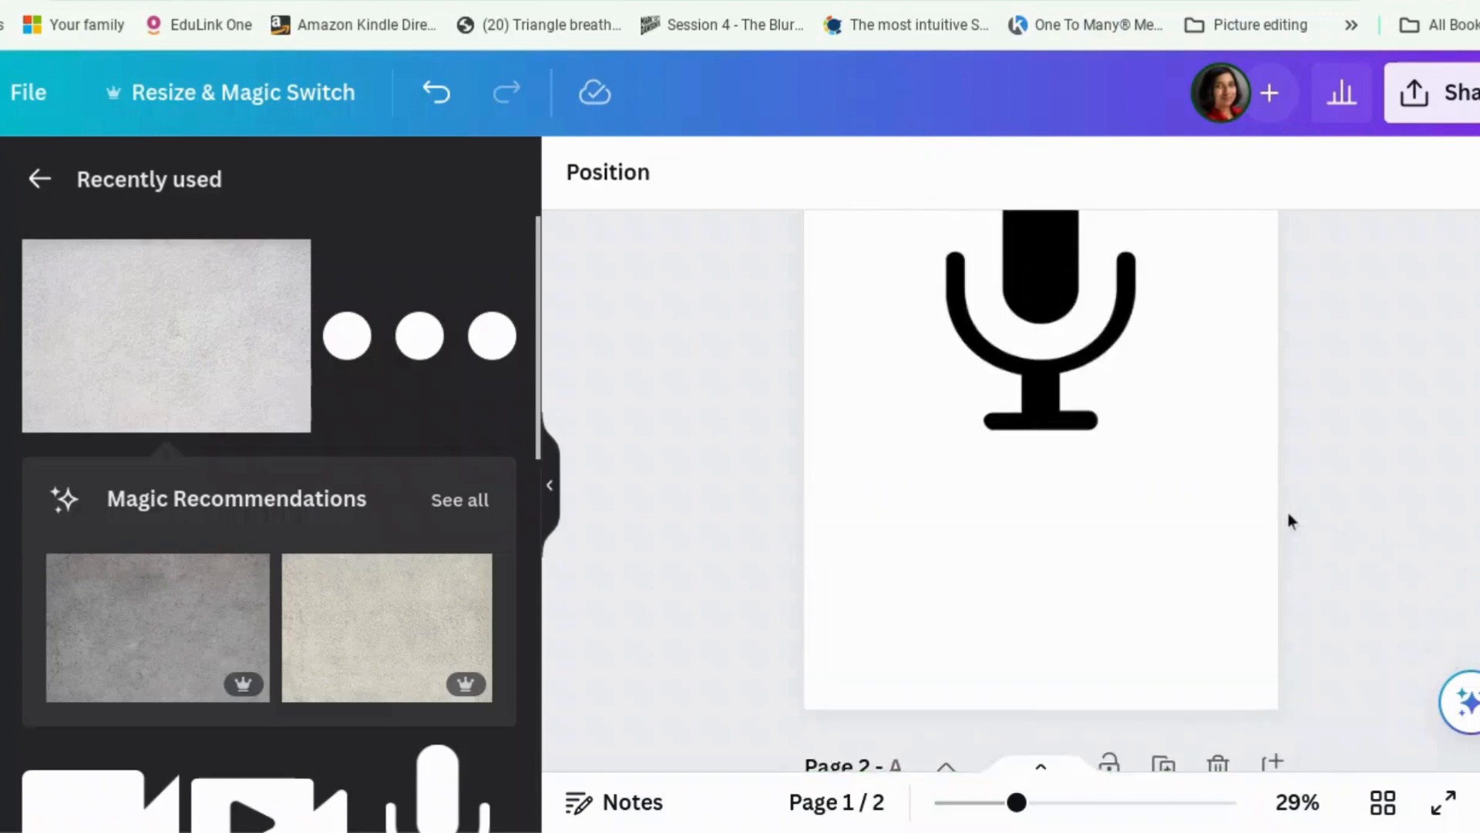
scroll(1288, 519, down, 2)
scroll(1108, 527, up, 5)
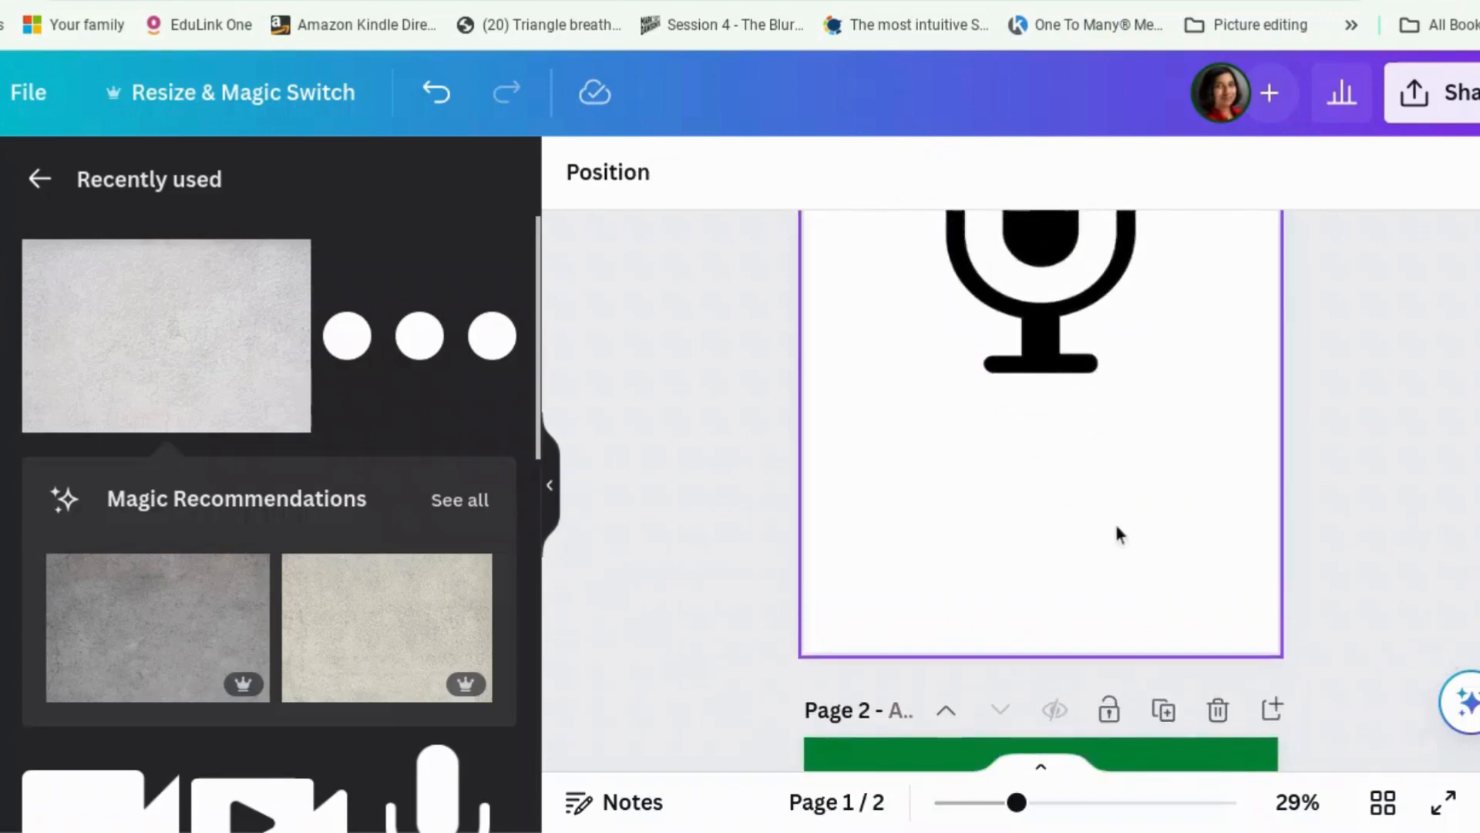
click(1051, 409)
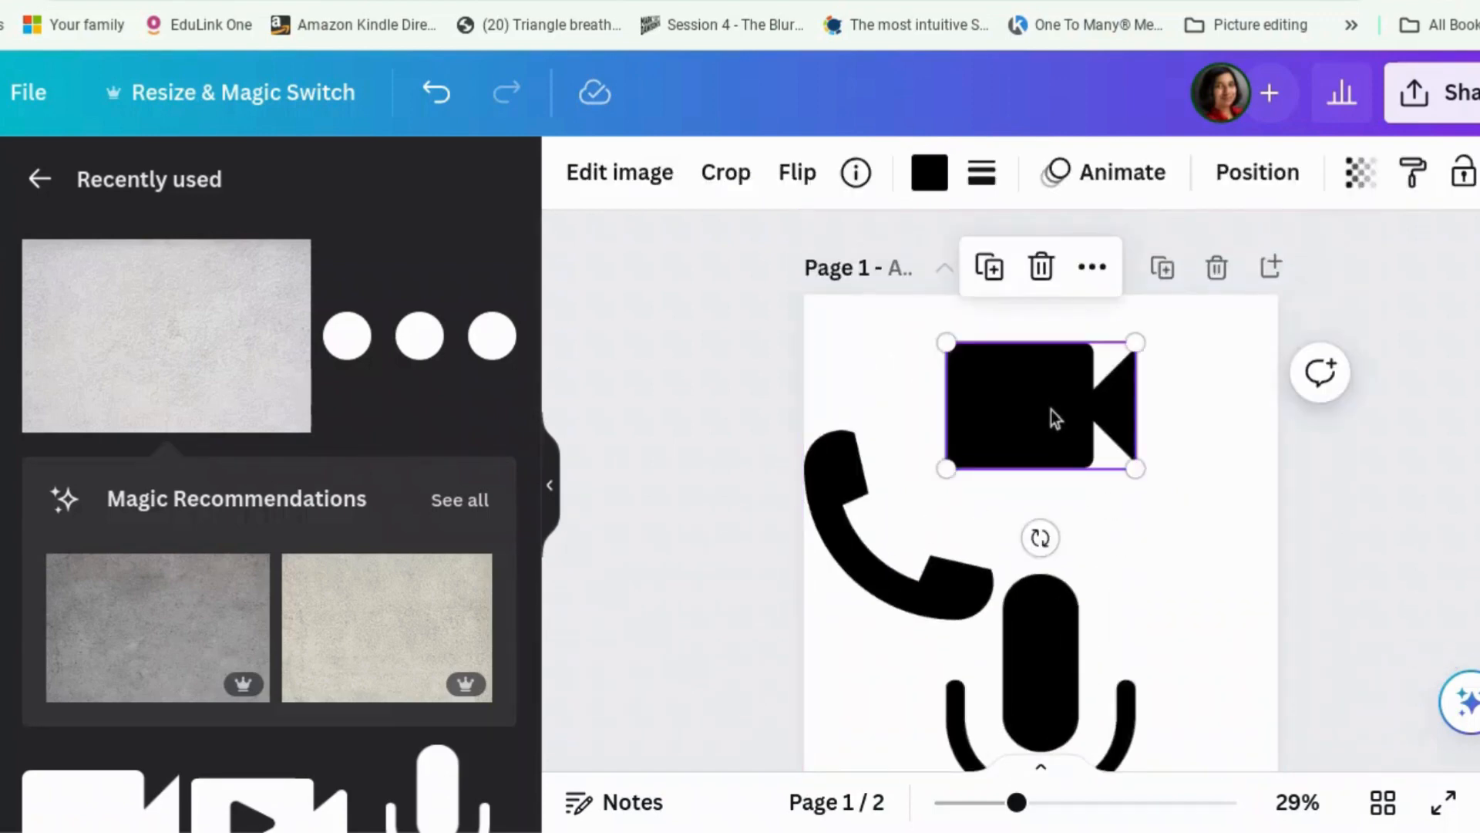
drag(1053, 411, 1166, 363)
drag(1173, 424, 1107, 382)
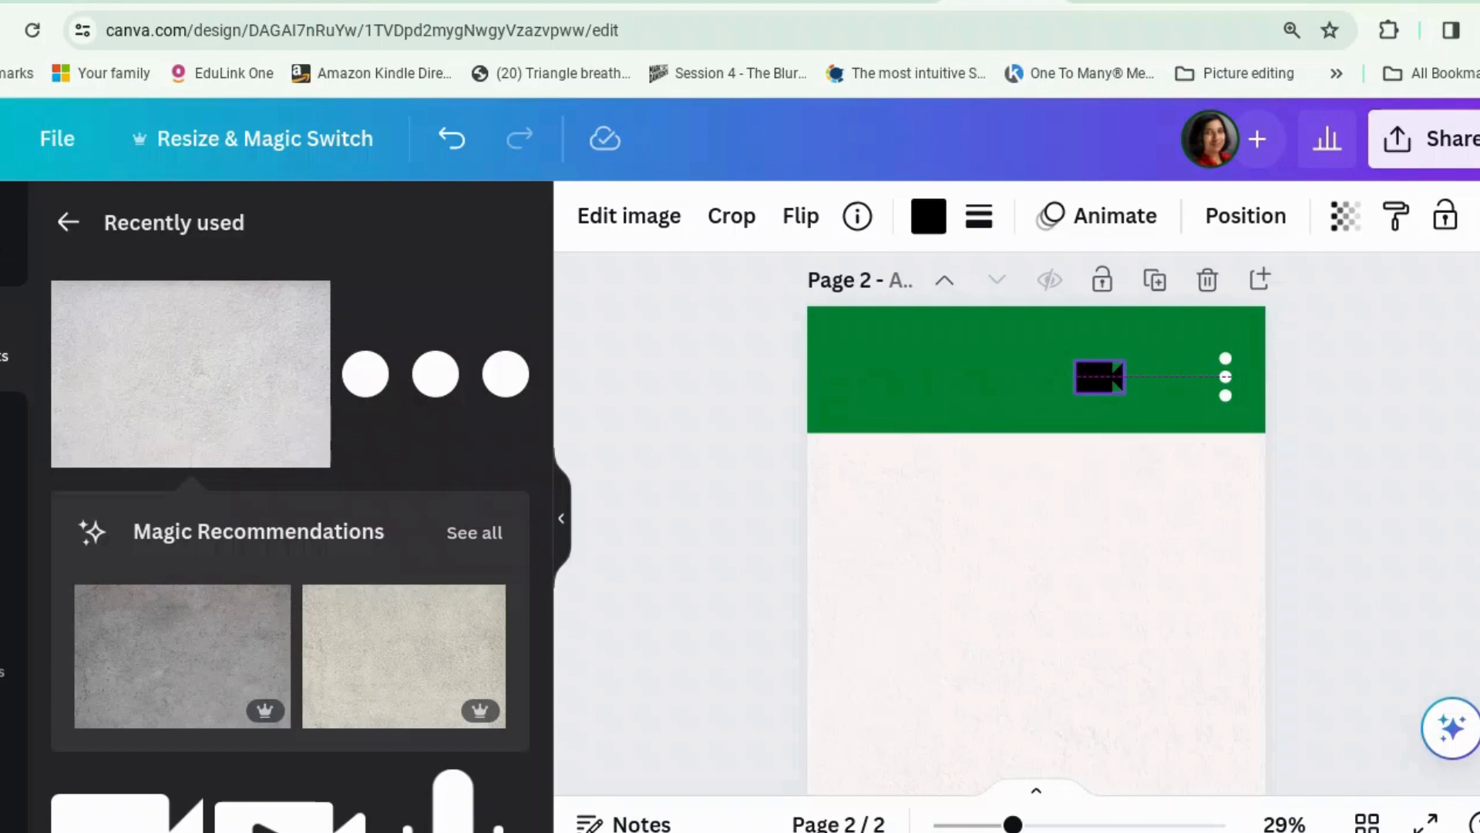
drag(1099, 377, 1099, 381)
Step: Shrink page 1's phone icon and place it in the green header between the video camera and the three dots
scroll(1222, 402, up, 5)
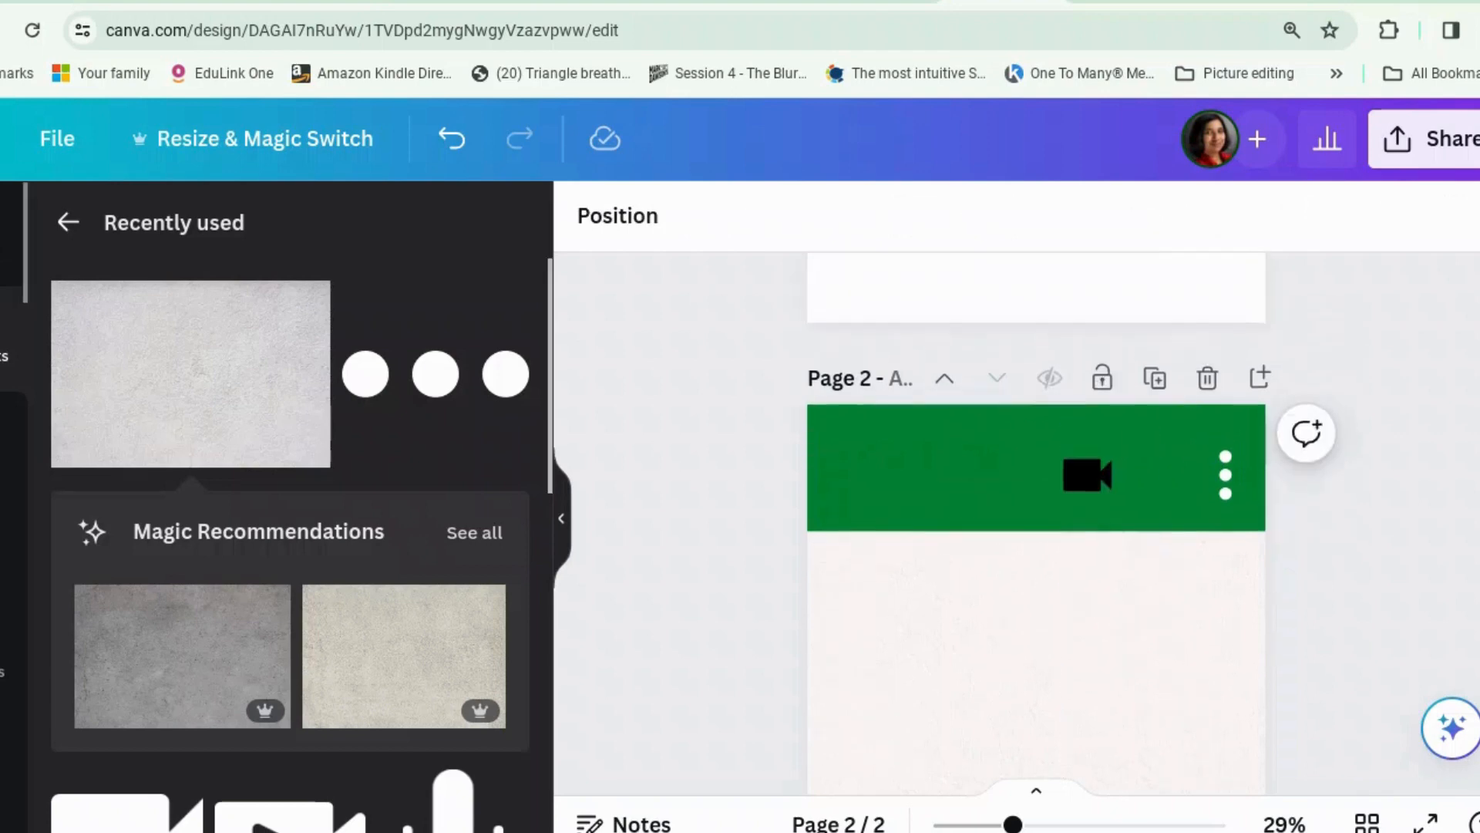
scroll(1056, 416, up, 4)
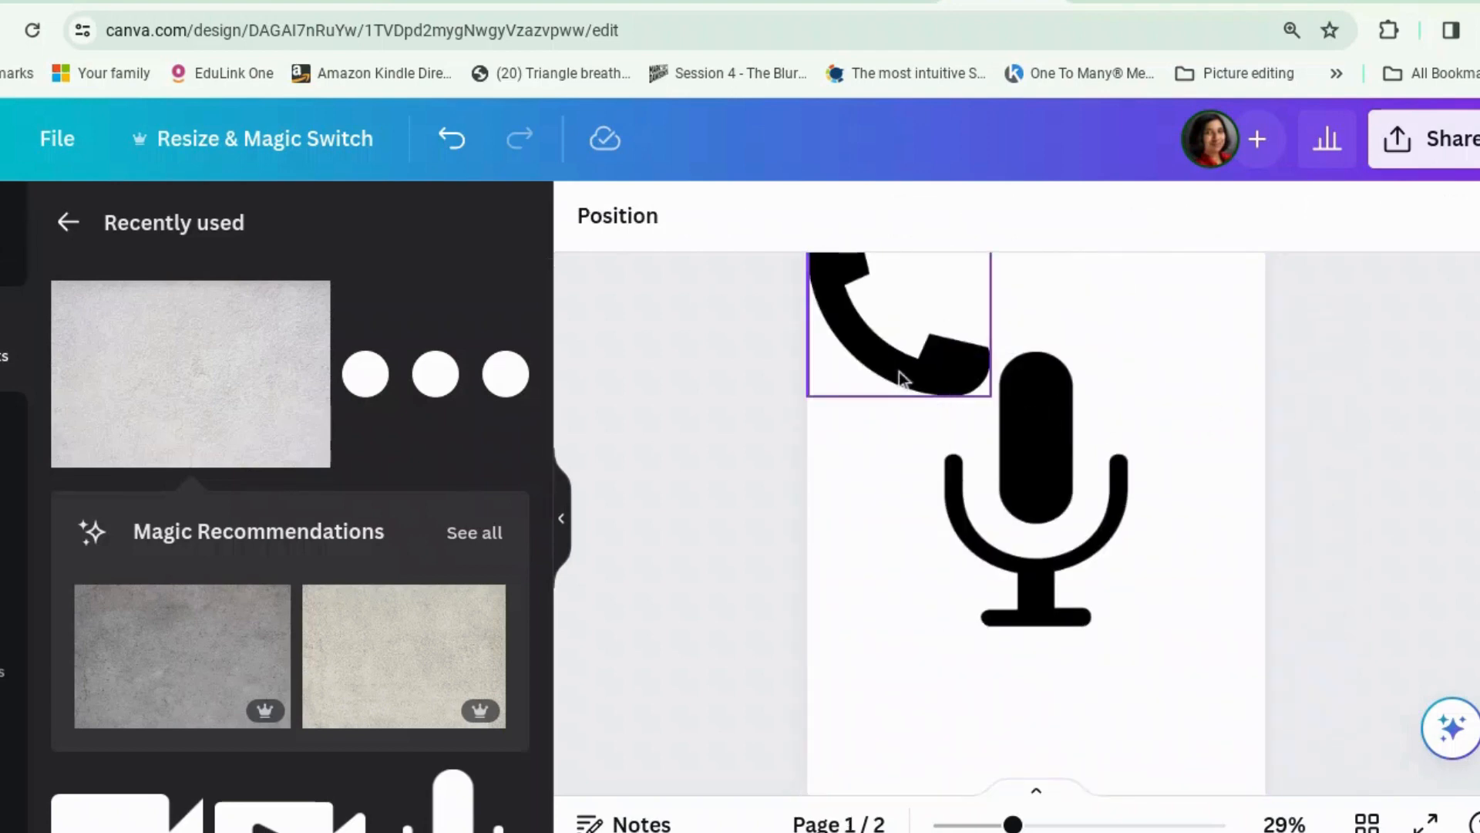
drag(898, 372, 1164, 697)
drag(1075, 529, 1207, 722)
drag(1145, 613, 1179, 655)
click(1278, 673)
click(1447, 642)
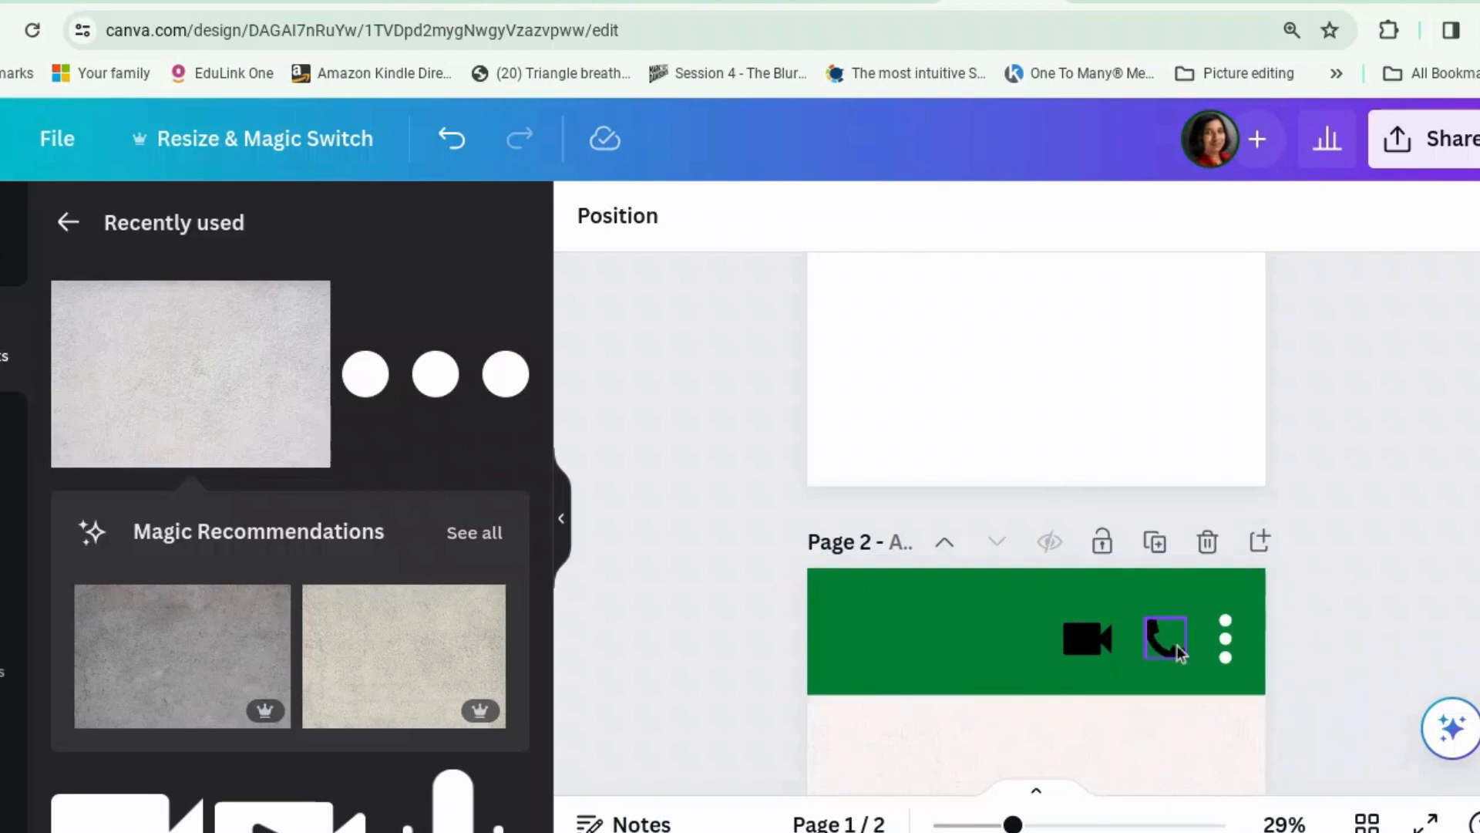
Step: Recolour the phone and video camera icons in the green header white
click(1166, 638)
click(929, 217)
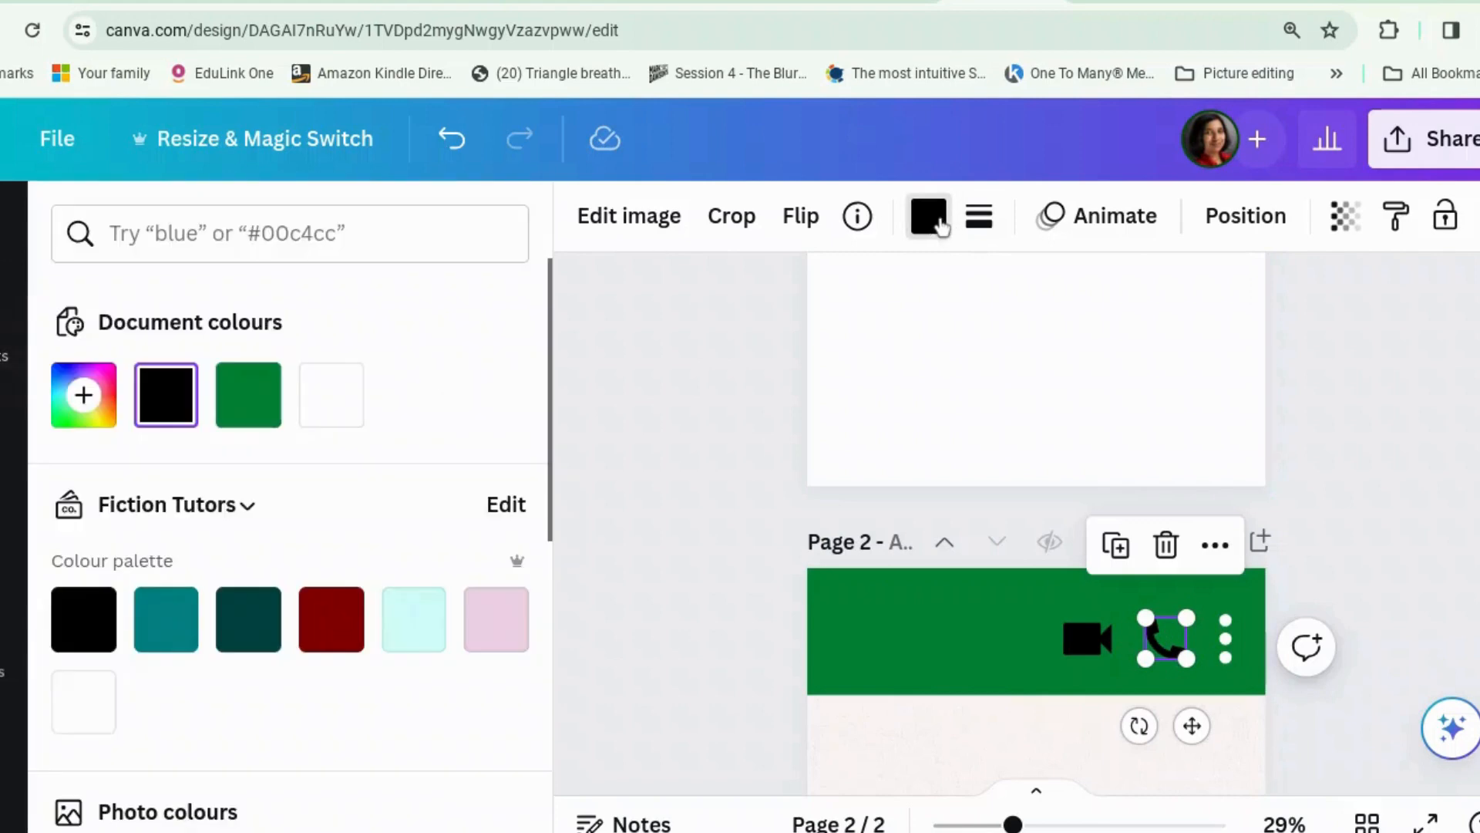
click(334, 405)
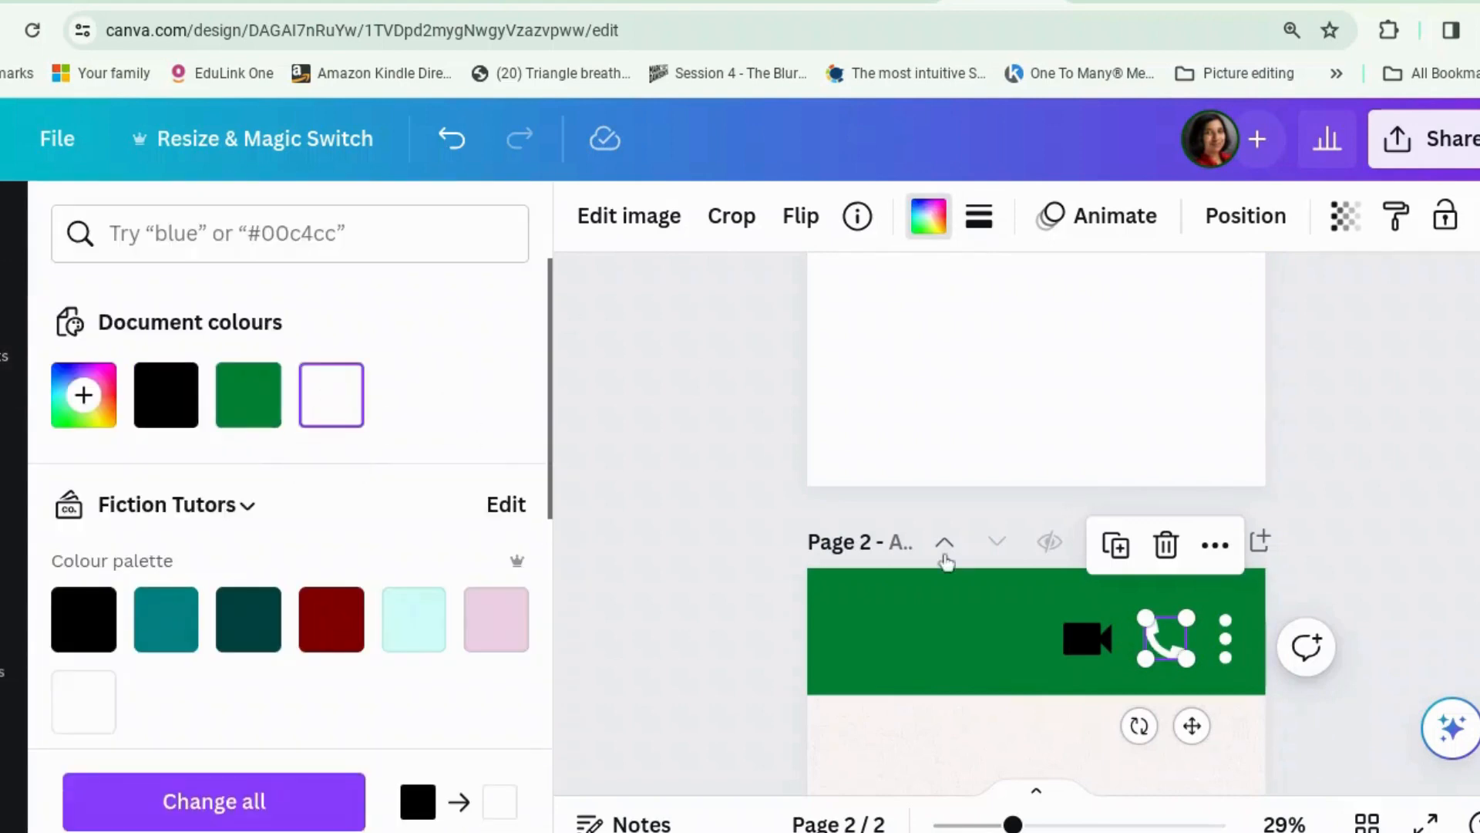
click(1087, 639)
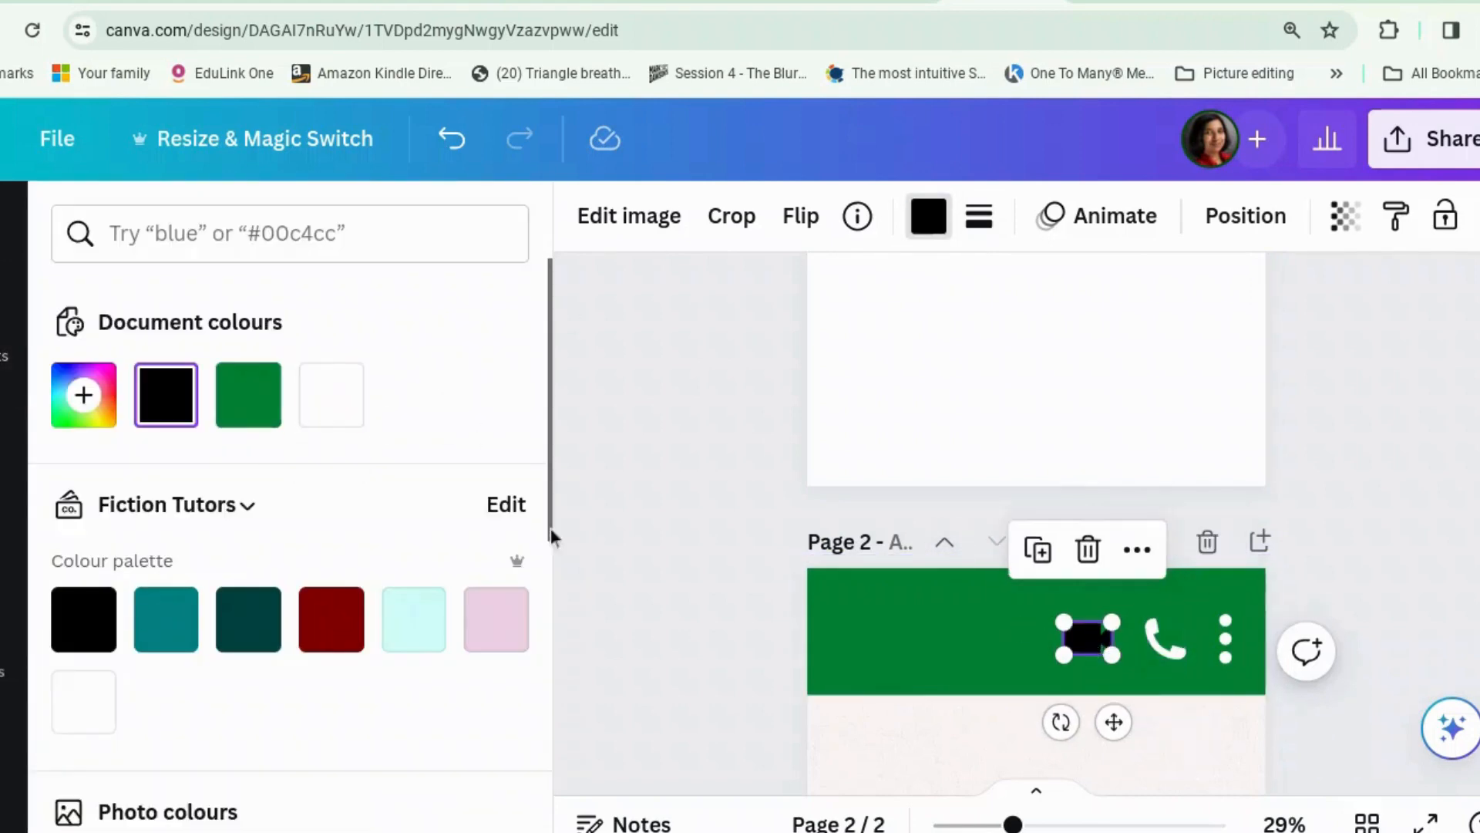
click(323, 399)
click(1424, 523)
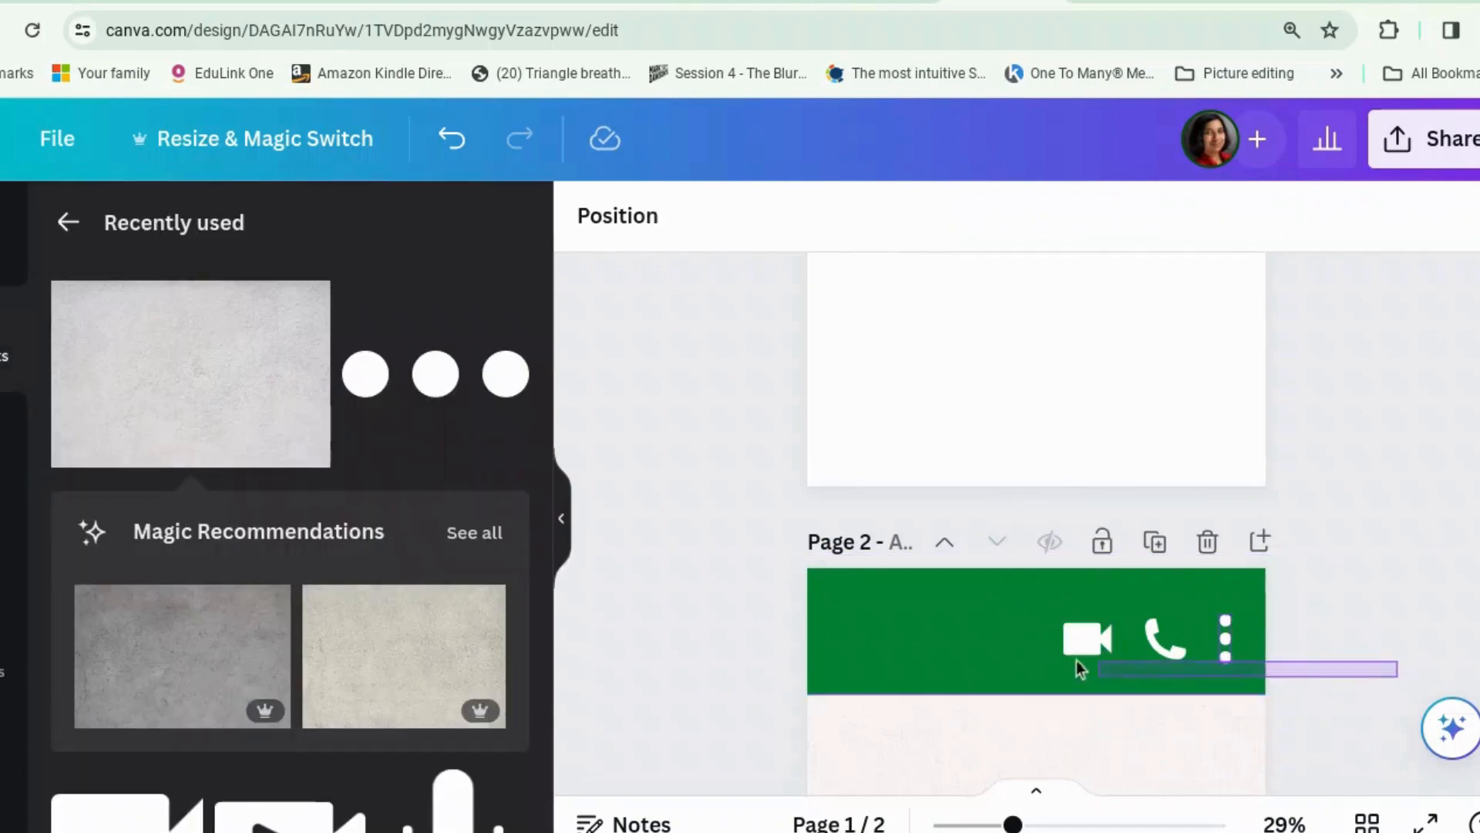
Step: Select the header bar together with its three icons and scale them all down proportionally
drag(1077, 662, 1034, 594)
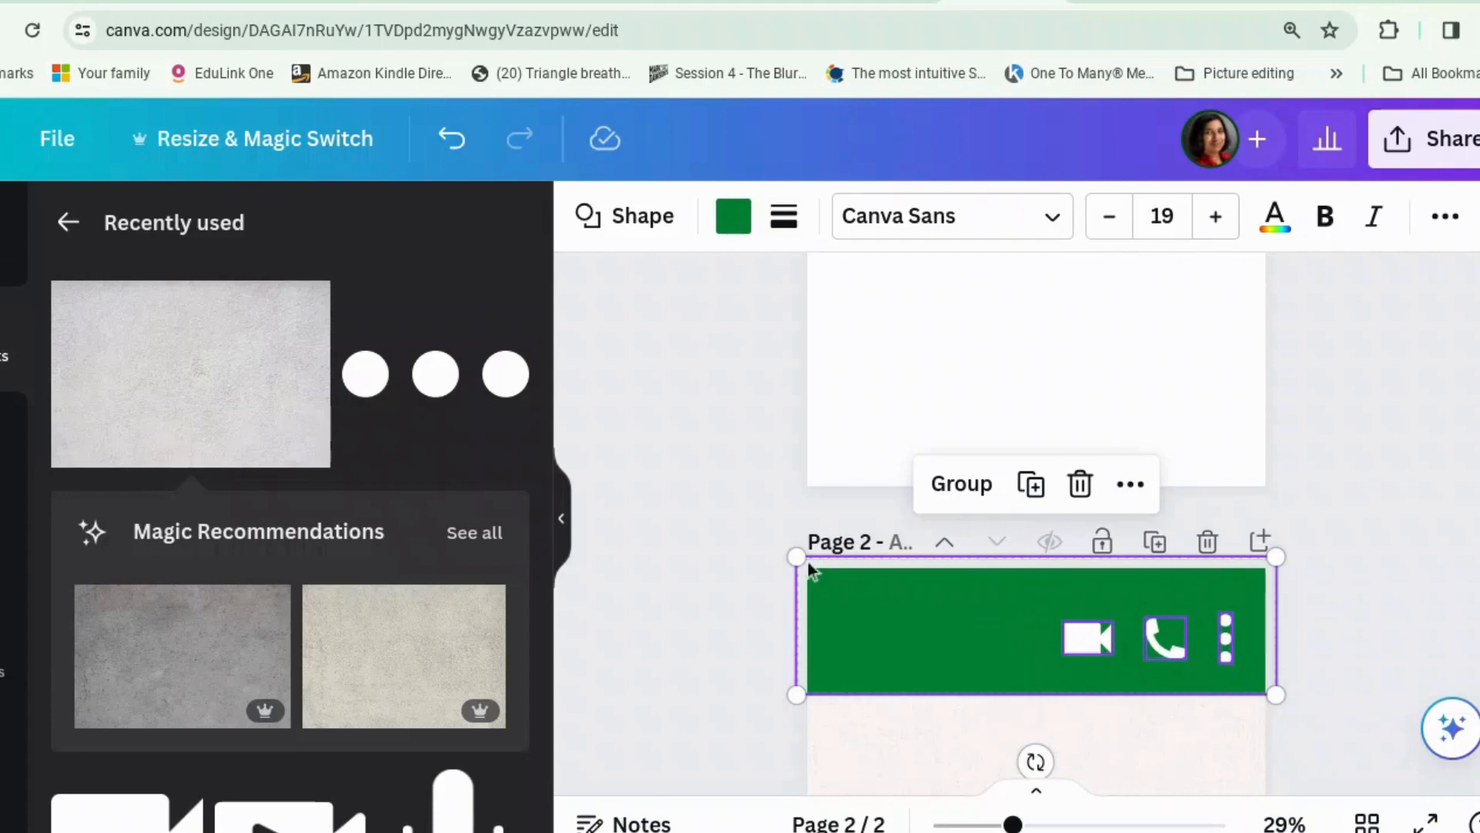
drag(827, 560, 995, 615)
click(1439, 632)
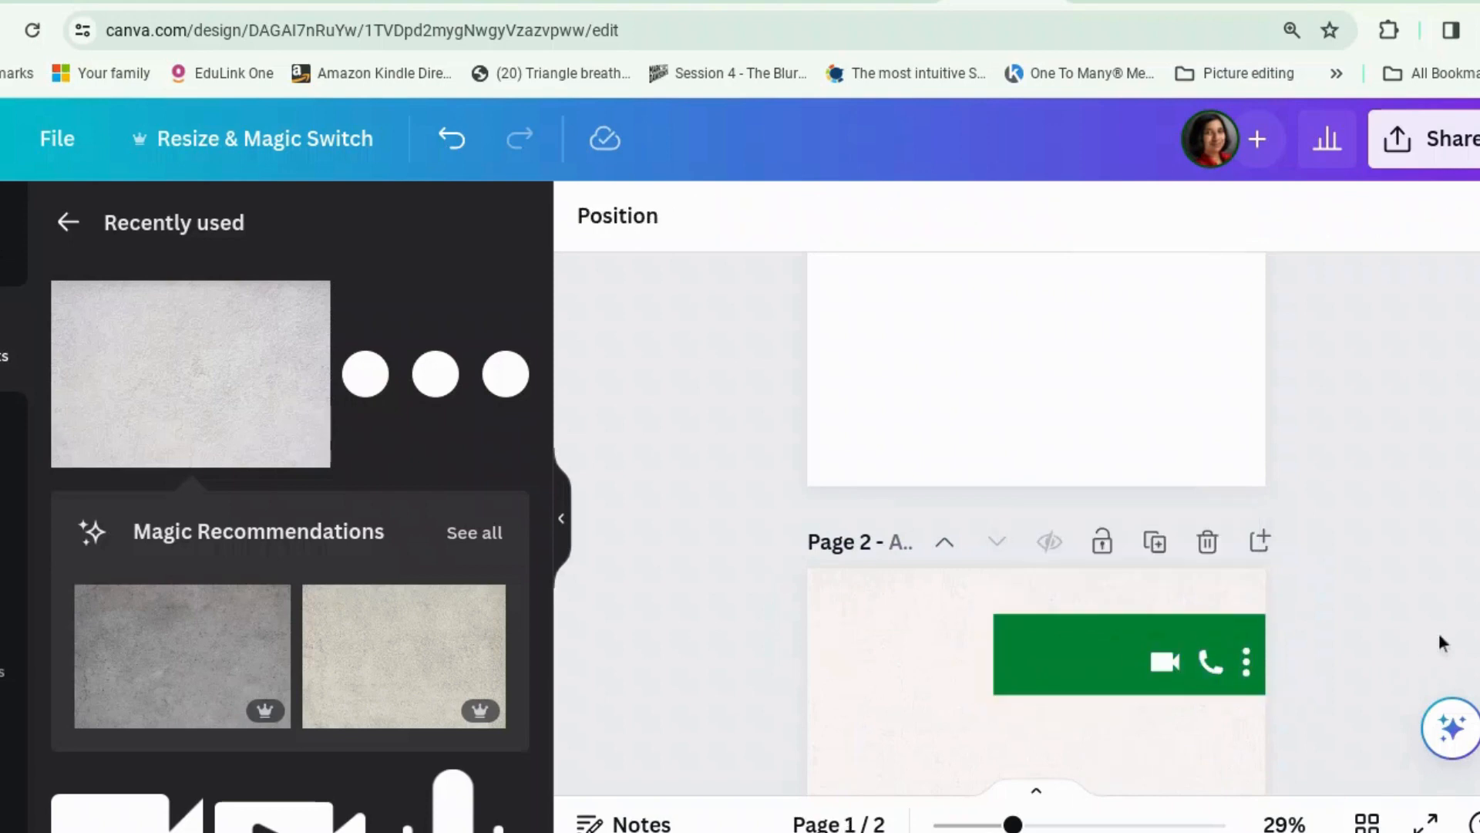
Step: Stretch the green bar back across the full page width and up to the top edge, and make it thinner
click(1010, 635)
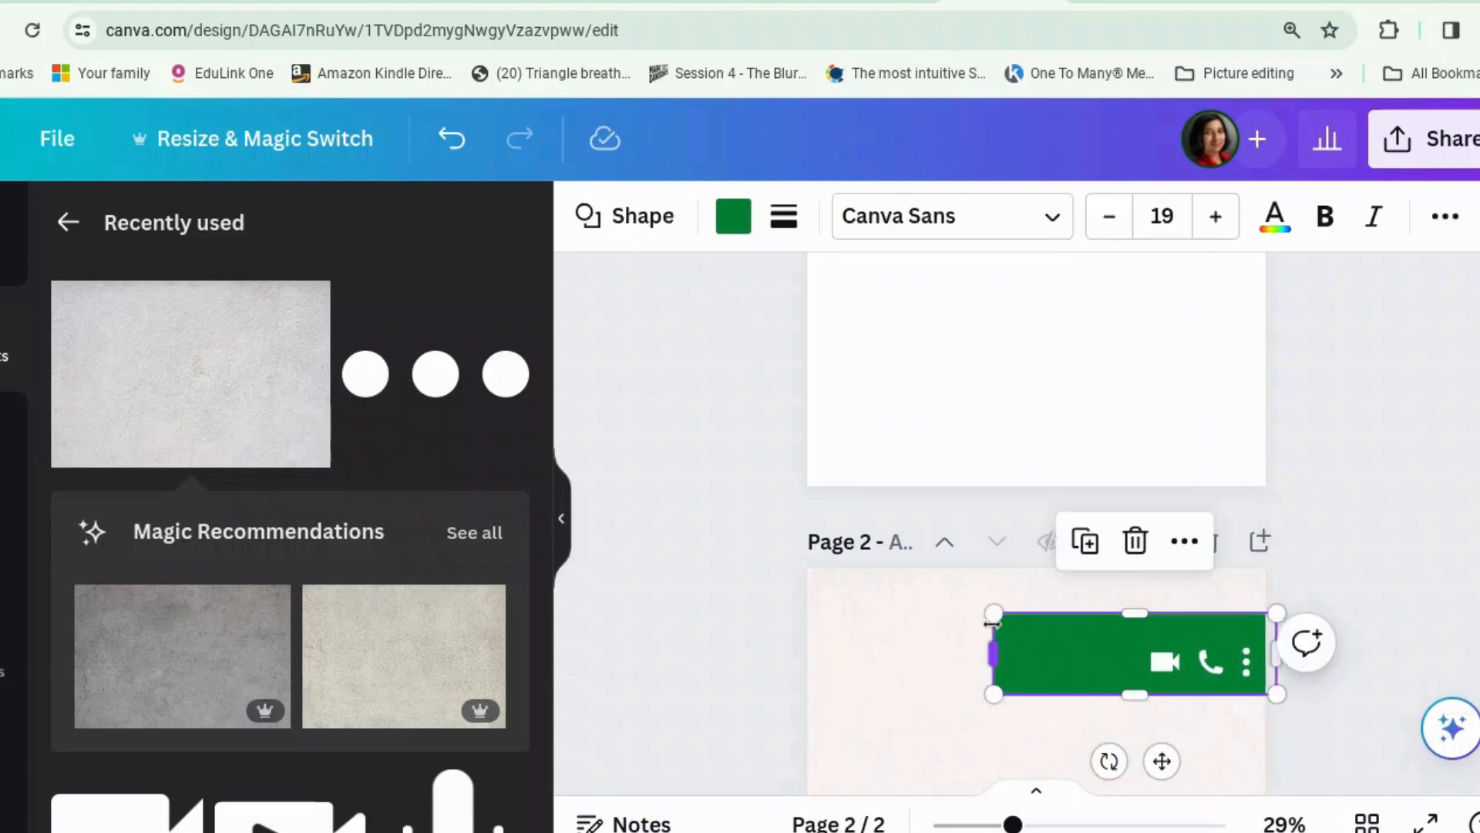
drag(990, 652, 811, 645)
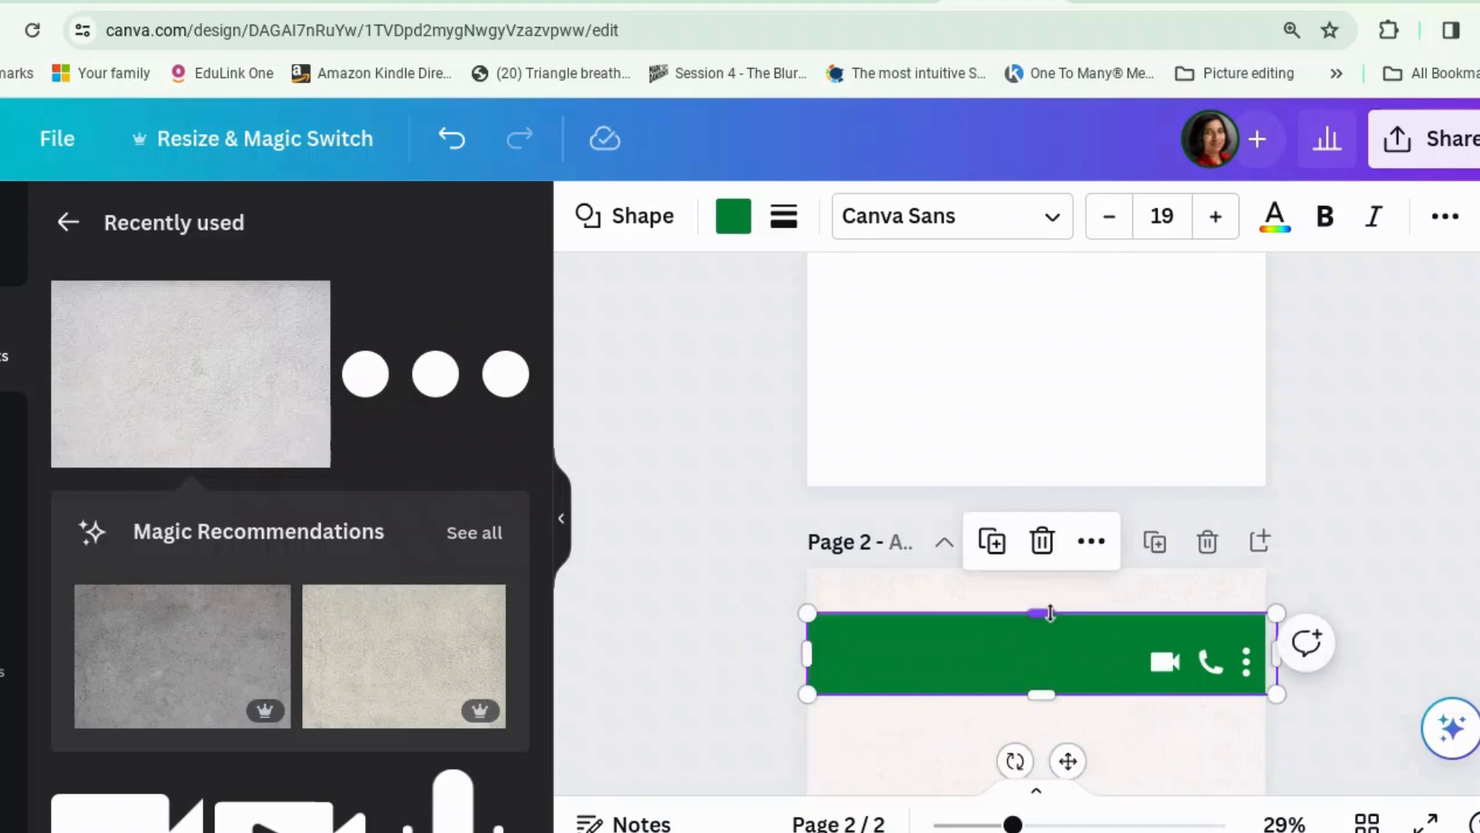
drag(1050, 613, 1043, 568)
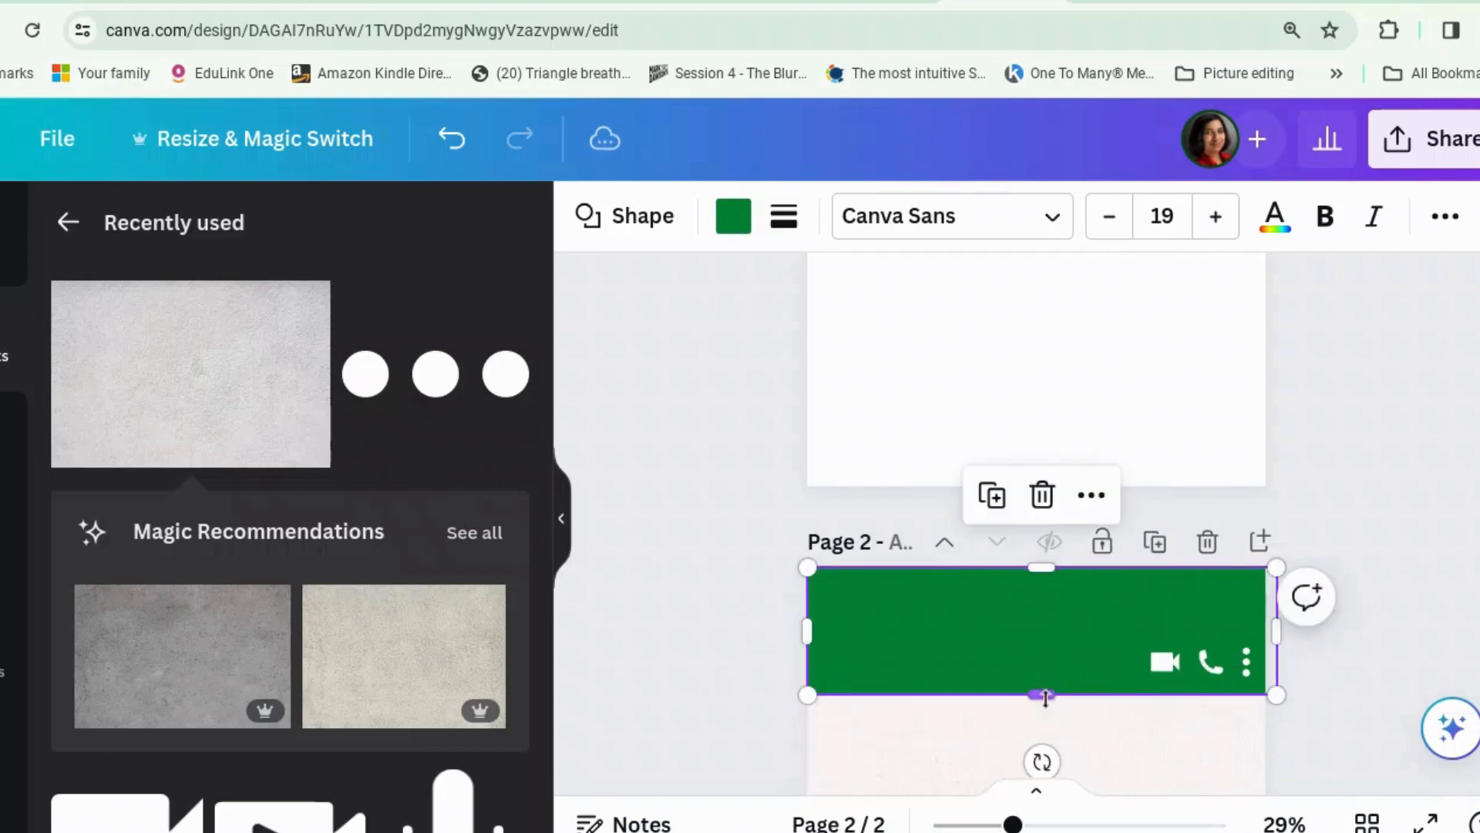
drag(1046, 698, 1043, 652)
click(1271, 701)
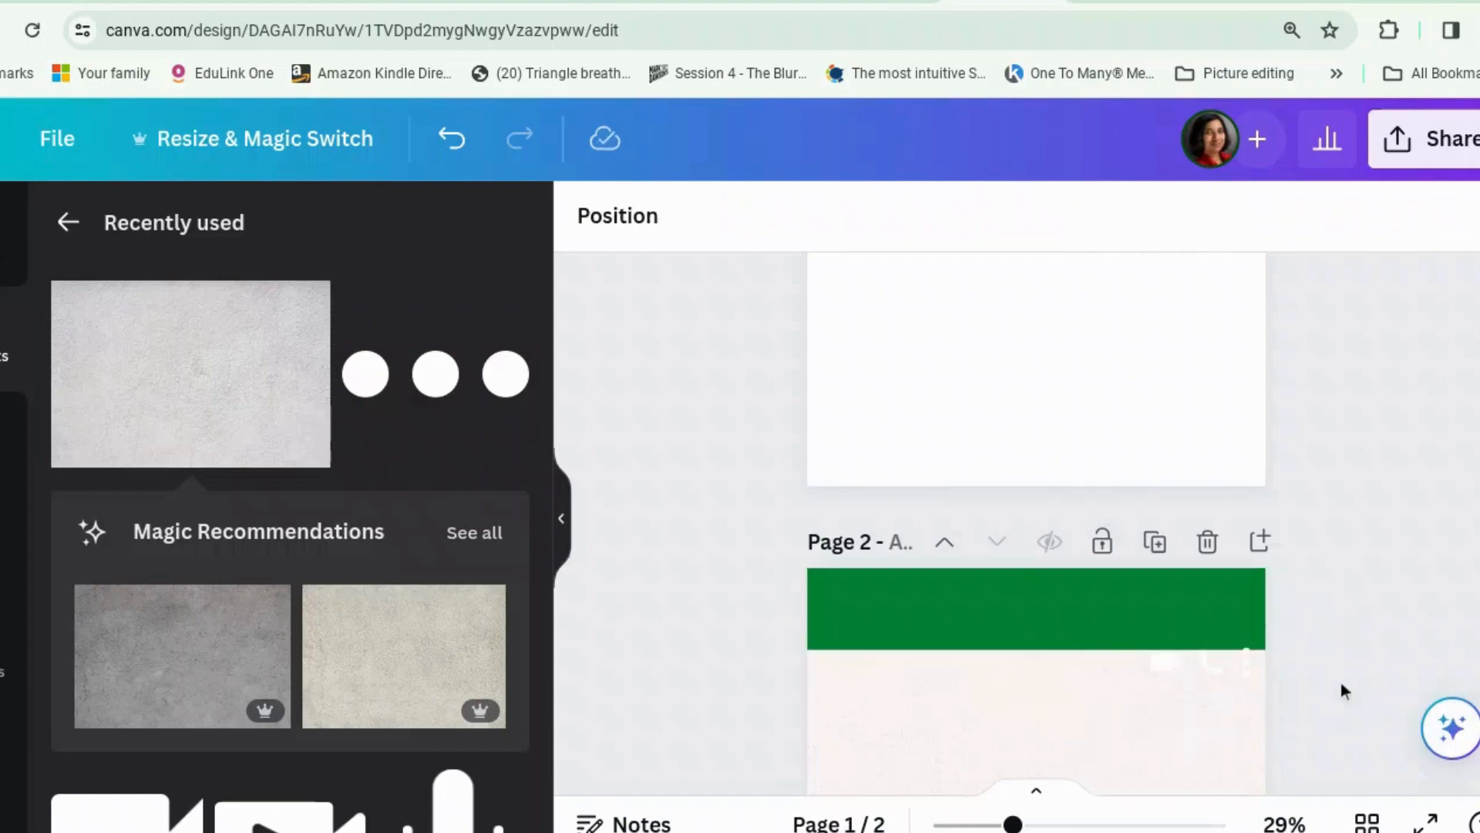
Step: Select the video camera, phone and three-dot icons together and move them up onto the thinner green header
drag(1276, 674, 1148, 665)
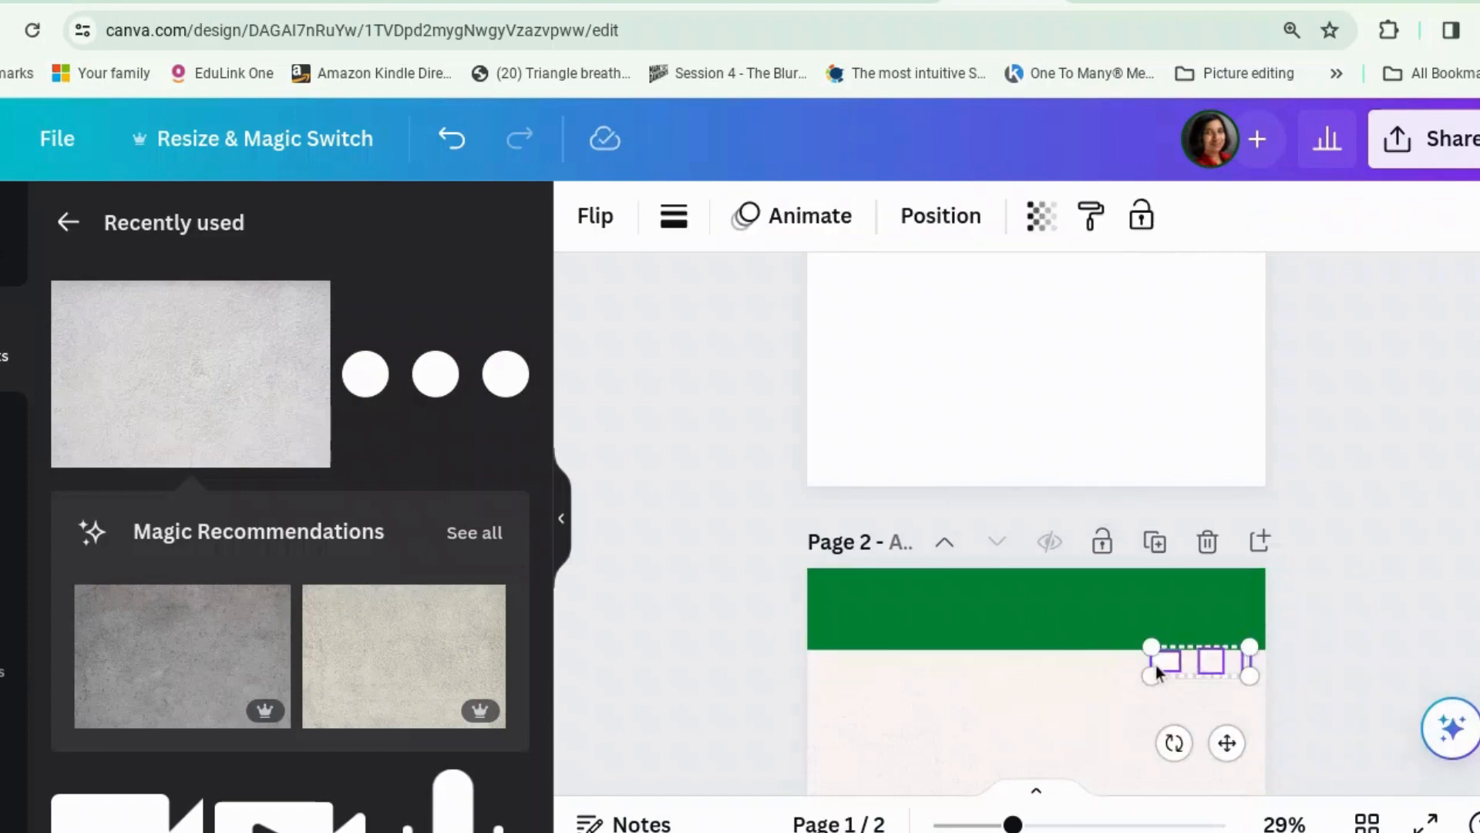
drag(1227, 739, 1230, 694)
key(Escape)
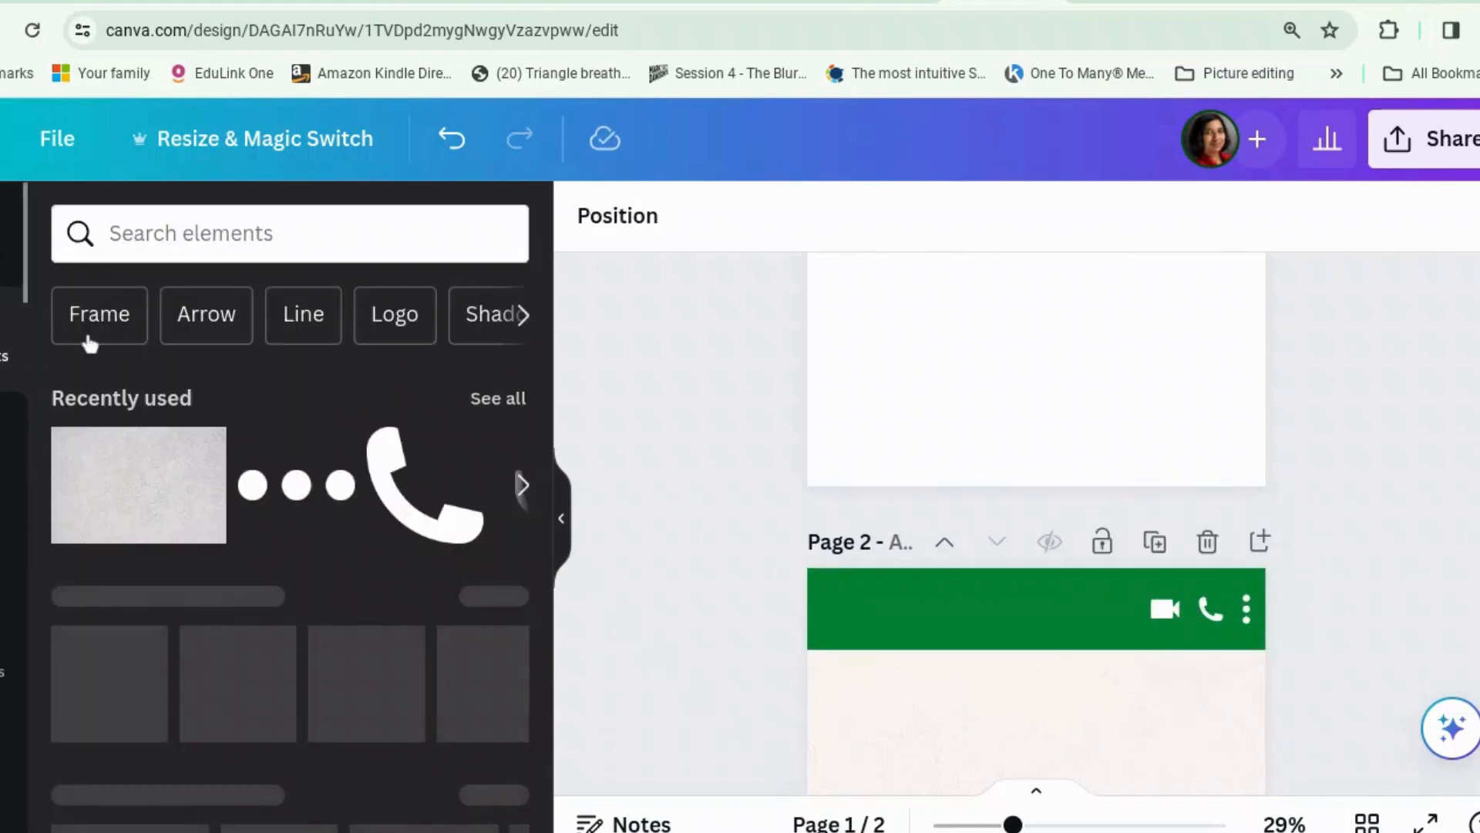
Step: Find the frame elements and add a circular frame to the design
click(90, 339)
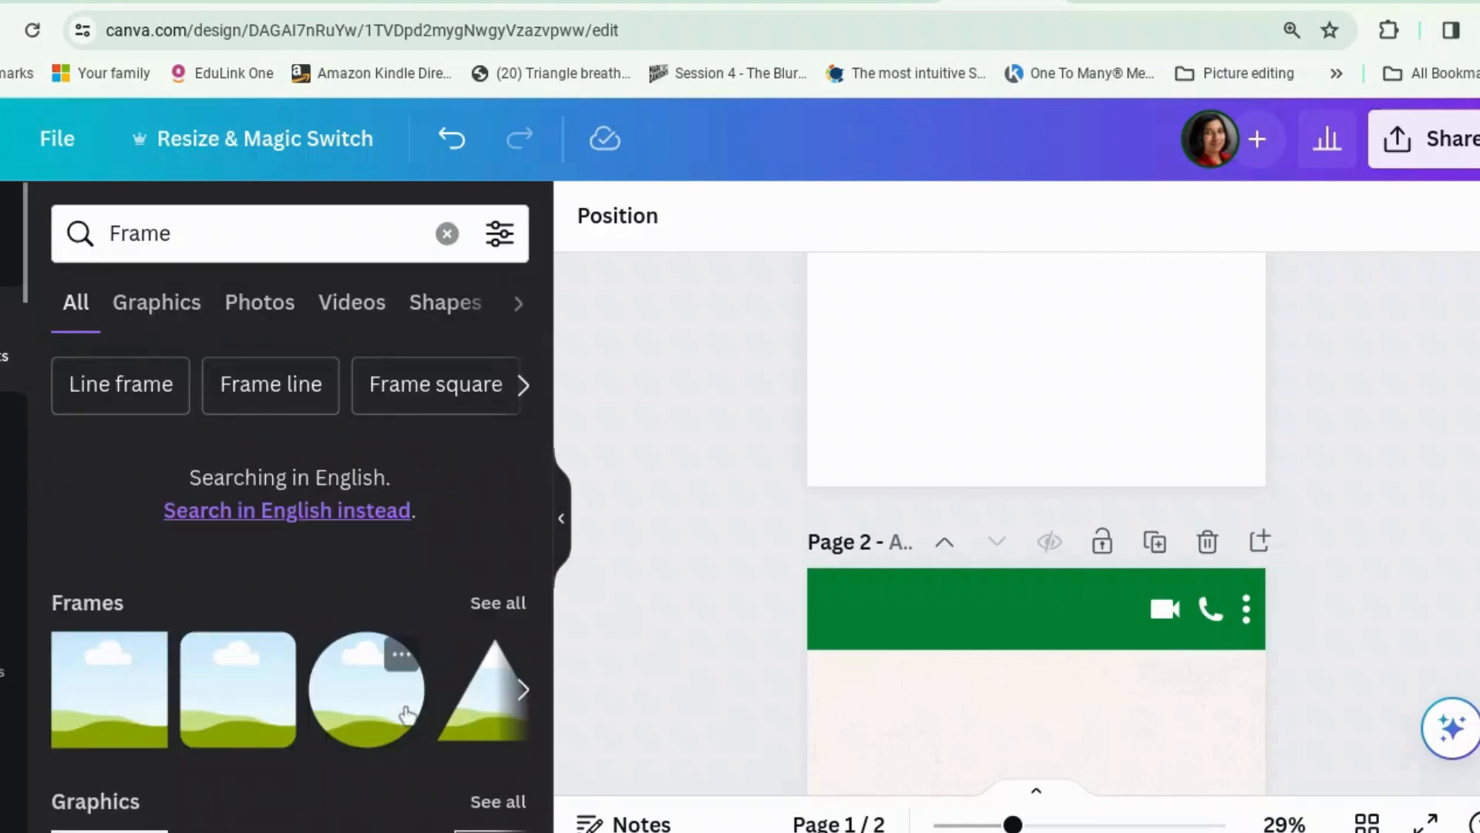
click(1104, 718)
scroll(1110, 706, down, 5)
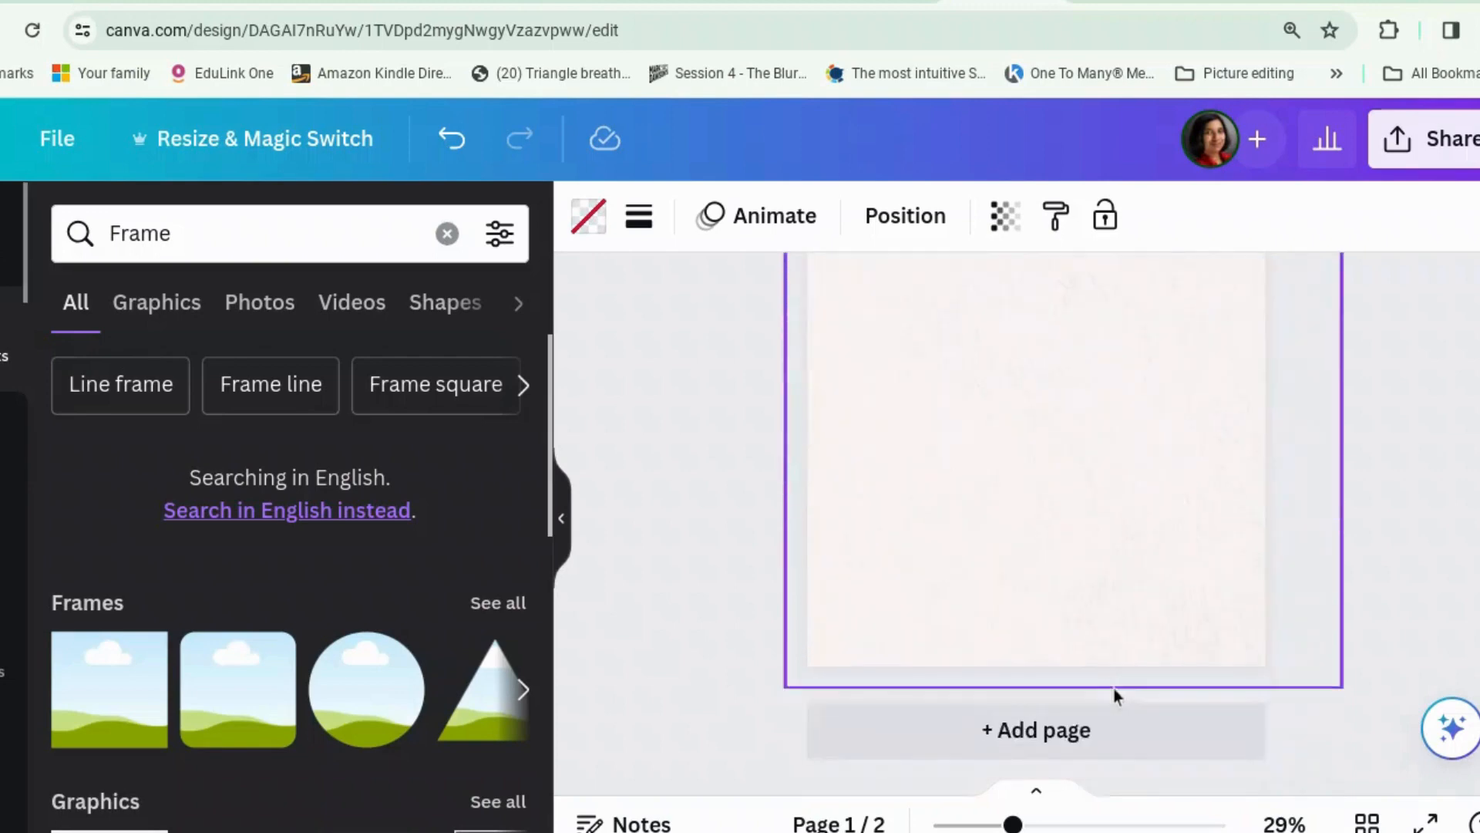
drag(1012, 825, 953, 825)
scroll(1275, 539, up, 5)
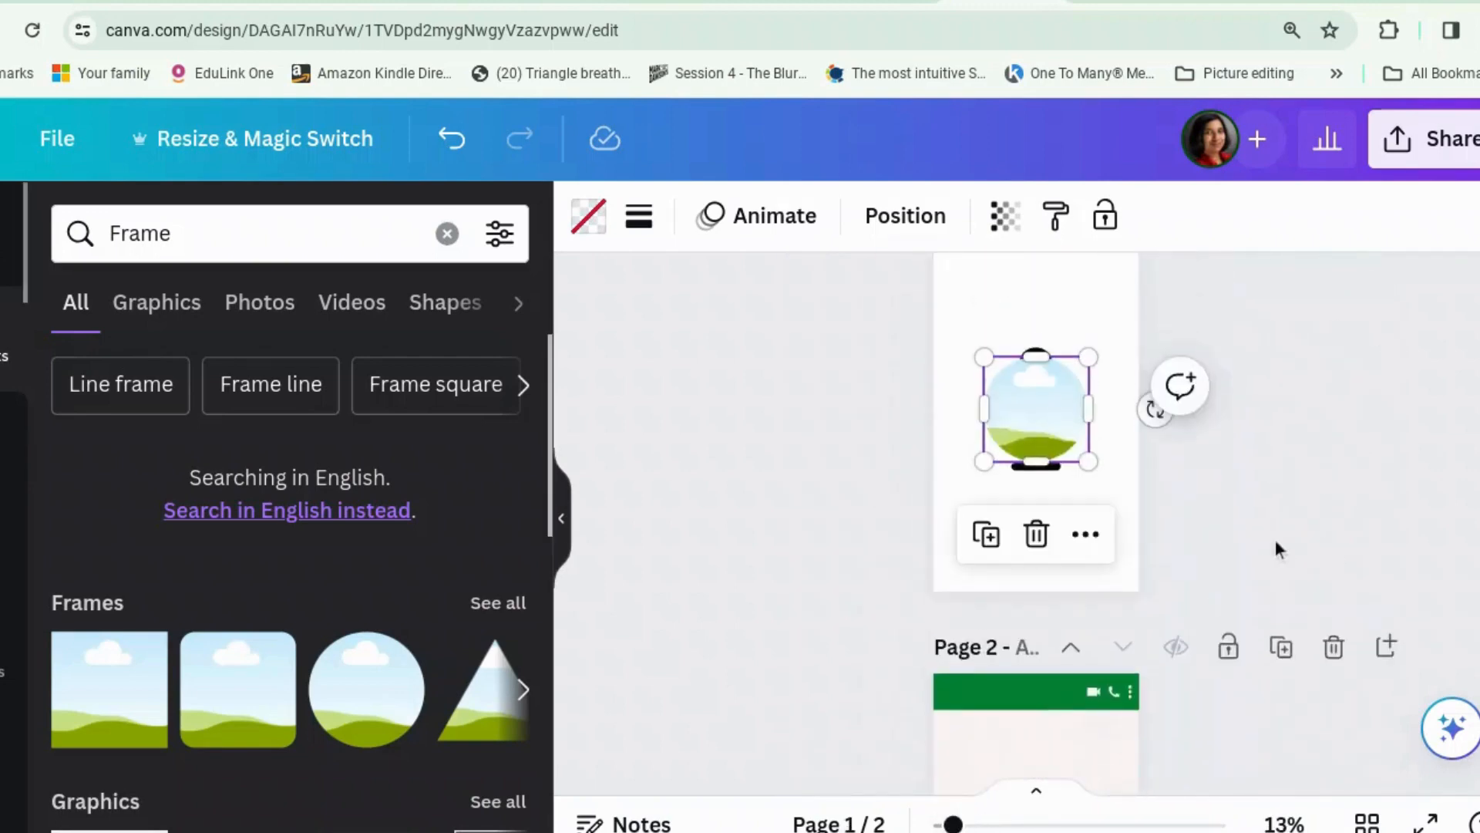
Step: Shrink the circular frame to profile-picture size and place it at the left end of page 2's green header
drag(1063, 412, 947, 740)
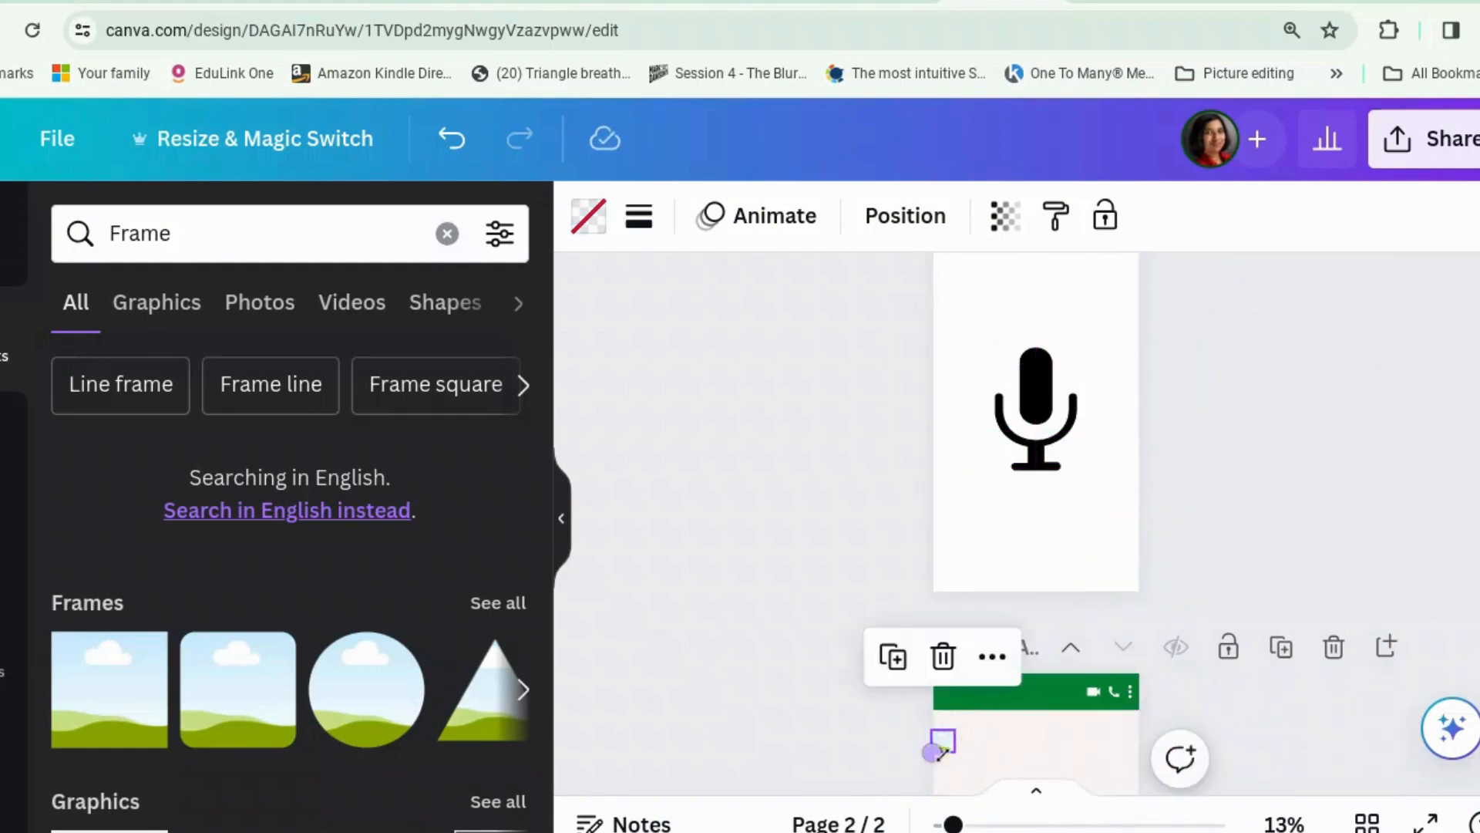
scroll(1384, 659, down, 1)
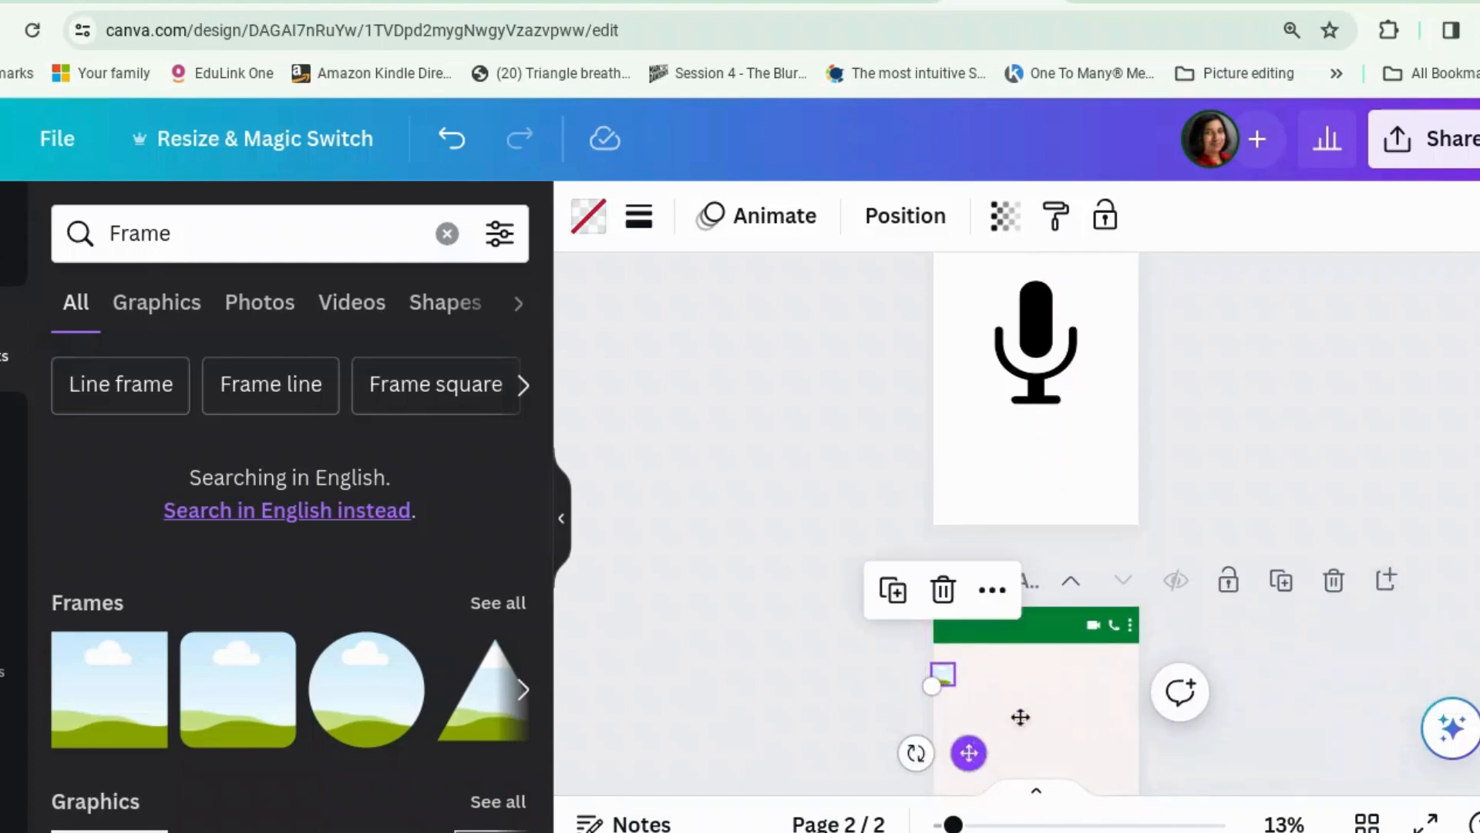
drag(969, 754, 981, 700)
click(1307, 695)
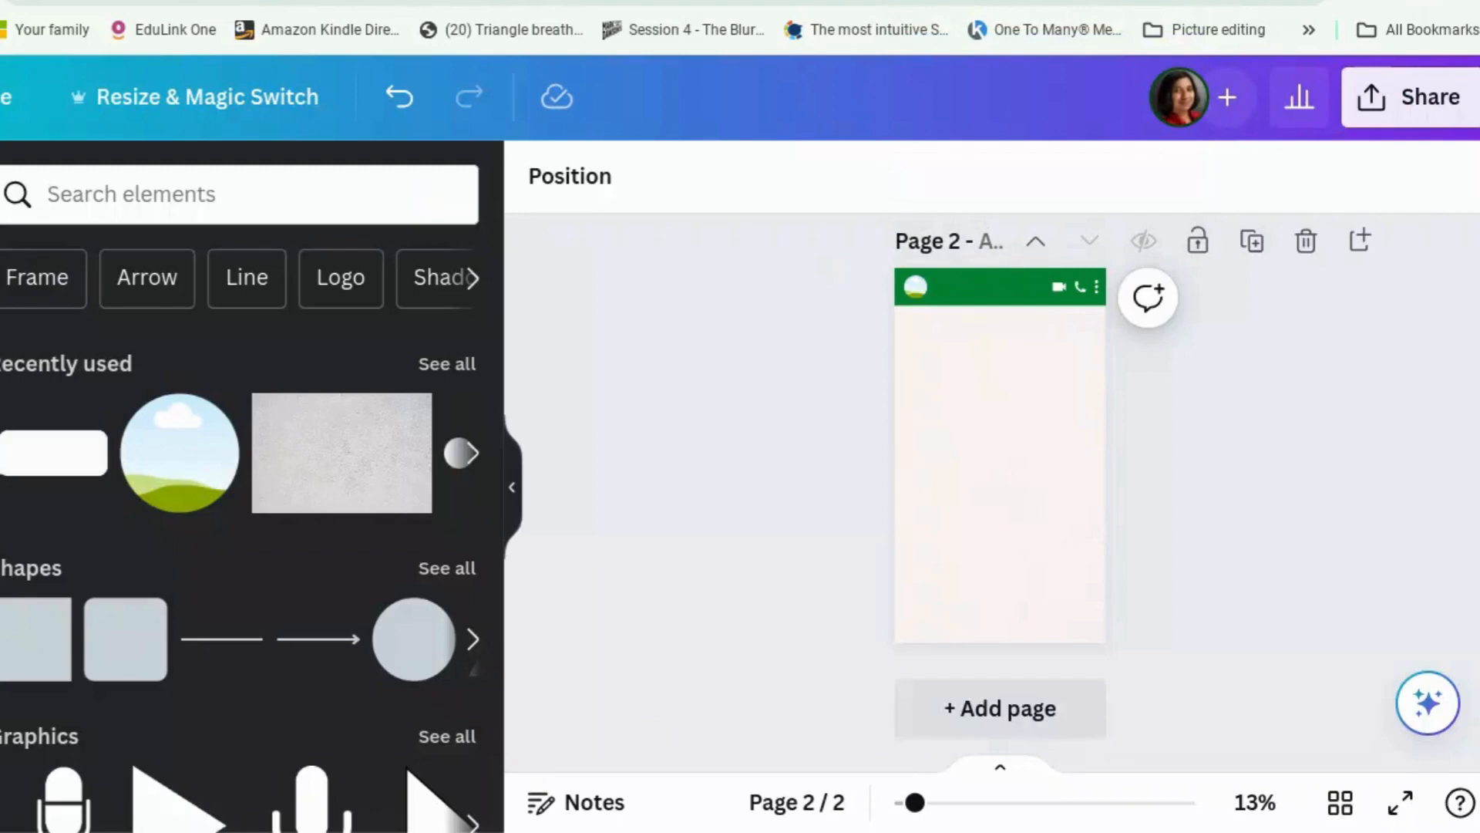
Step: Search the elements for "message bubble" and check the filter options down to the Free and Pro price choices
click(260, 195)
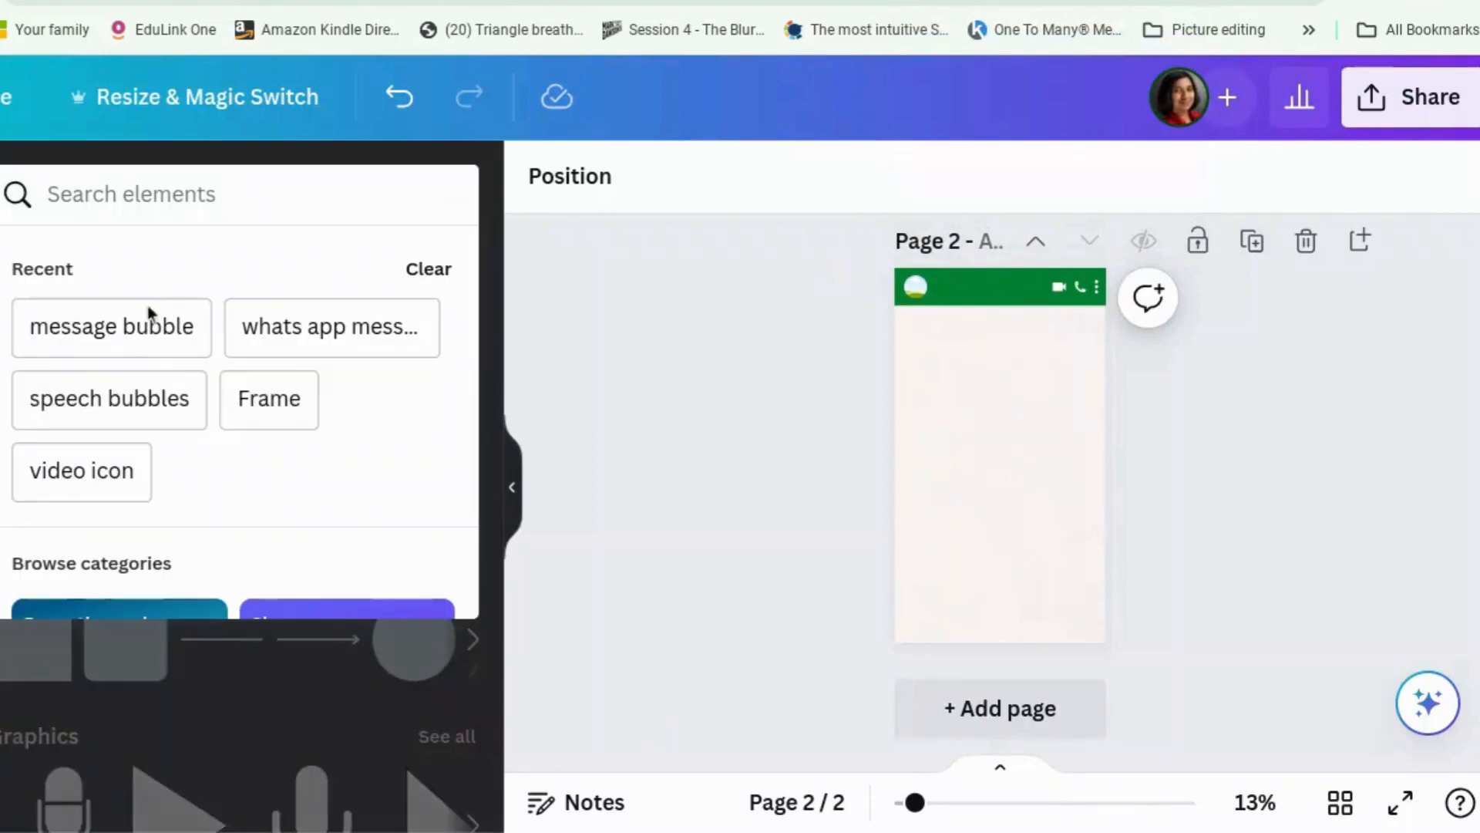
click(136, 345)
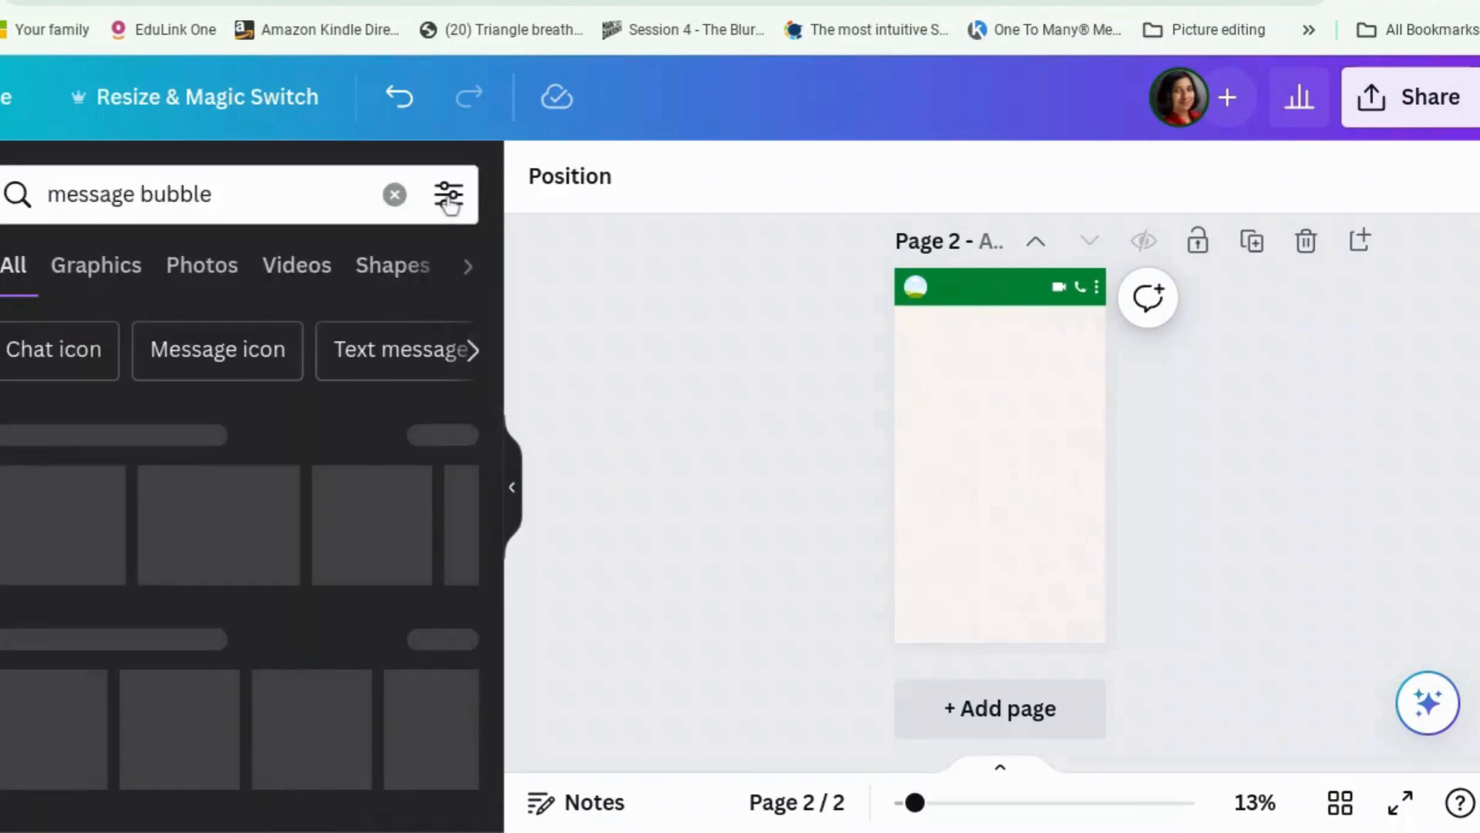
click(449, 197)
scroll(367, 430, down, 4)
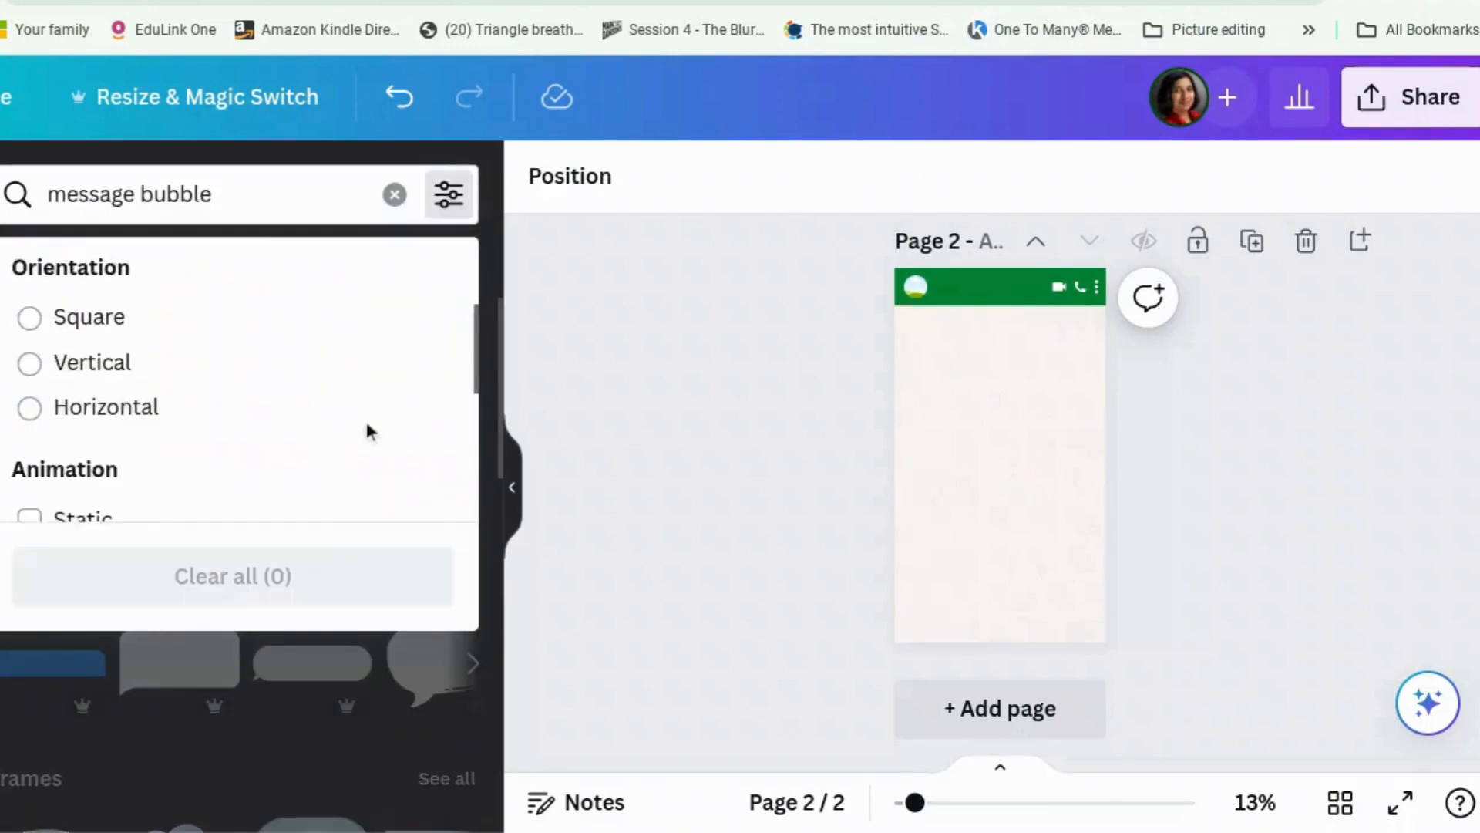
scroll(367, 430, down, 3)
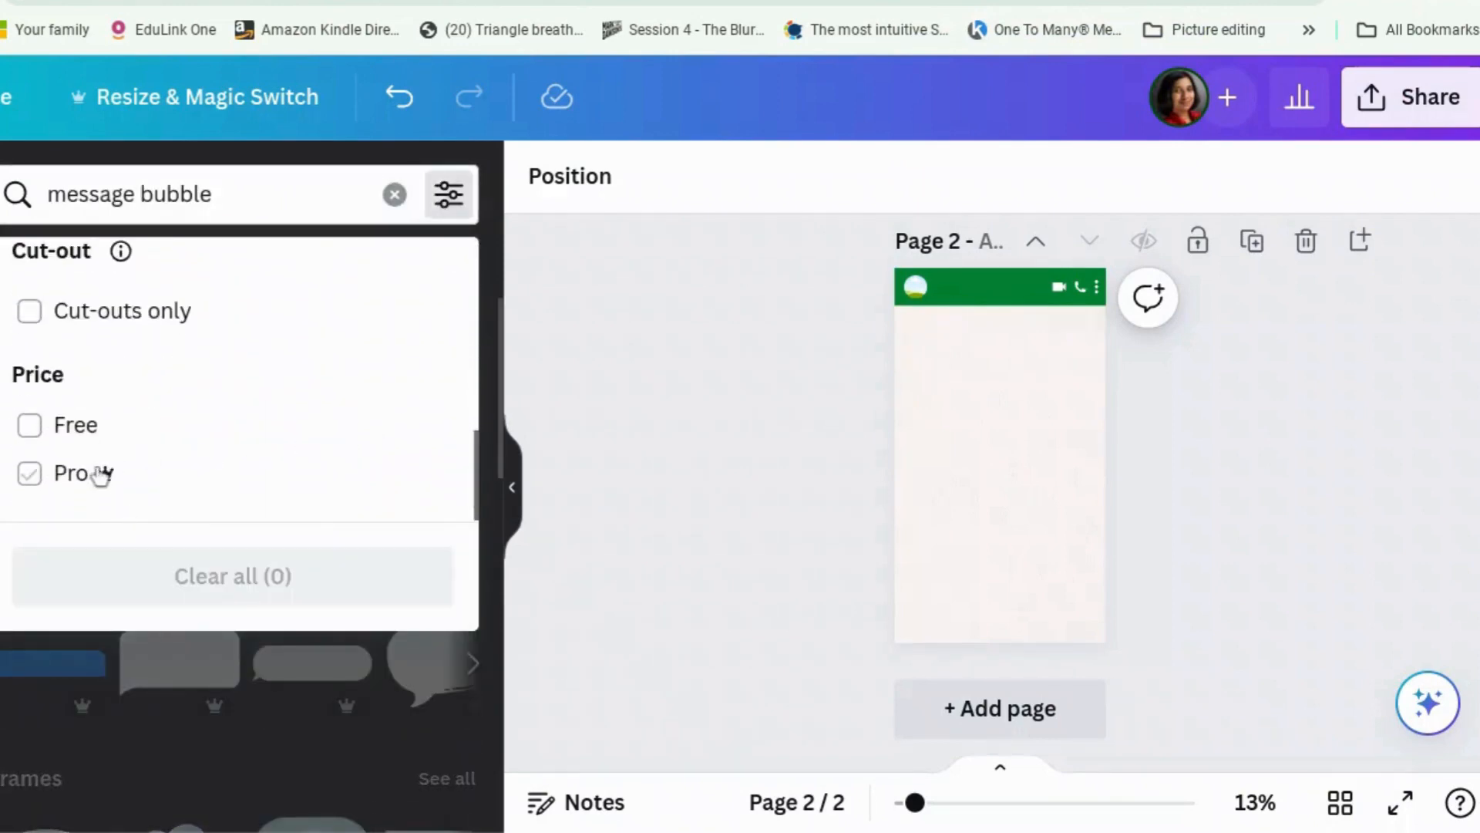
click(448, 195)
scroll(410, 475, down, 5)
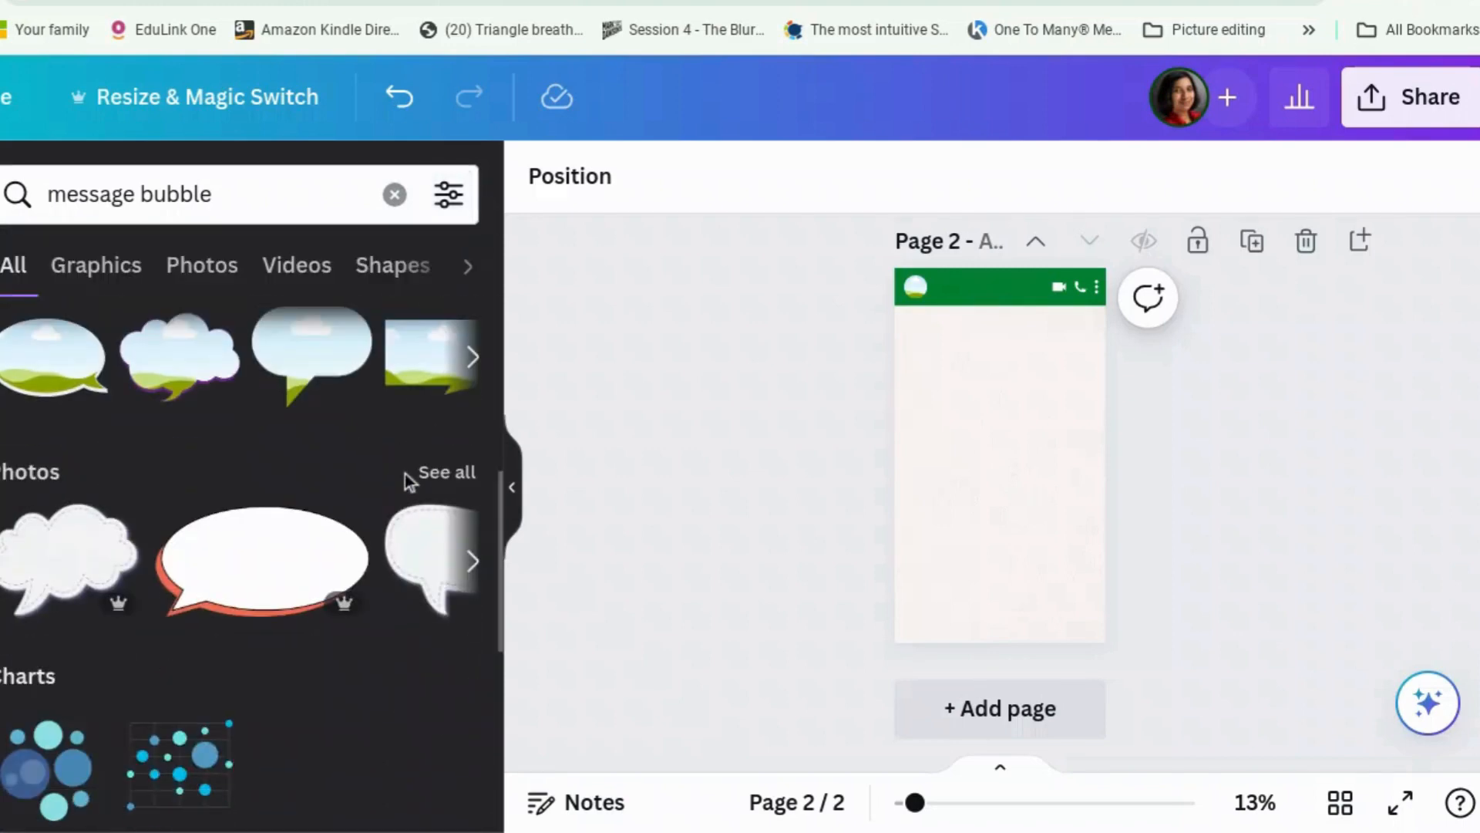
scroll(362, 440, up, 5)
Step: Narrow the message bubble results to graphics and look through the available speech bubble designs
click(254, 210)
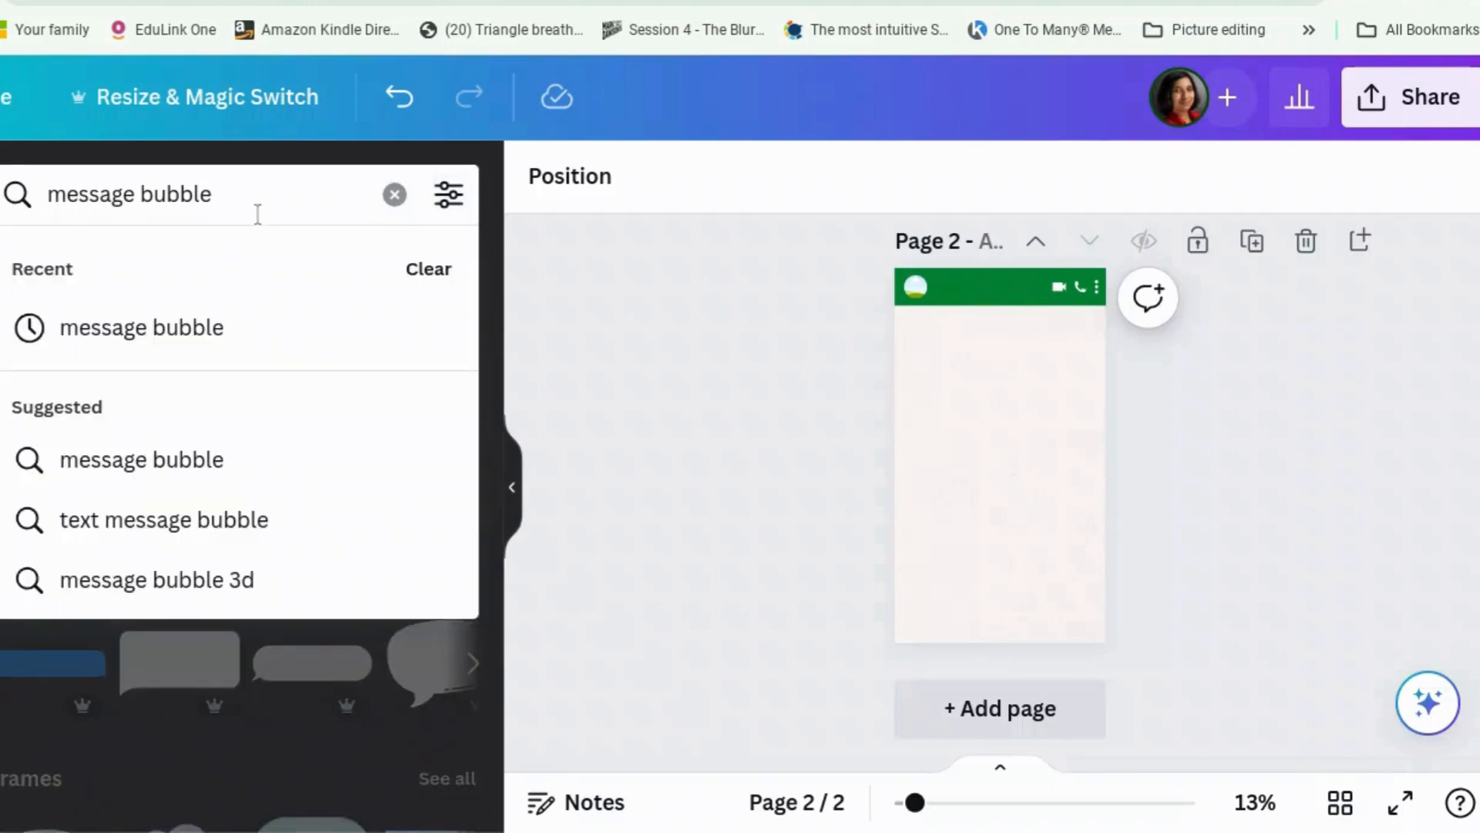
key(Escape)
click(106, 265)
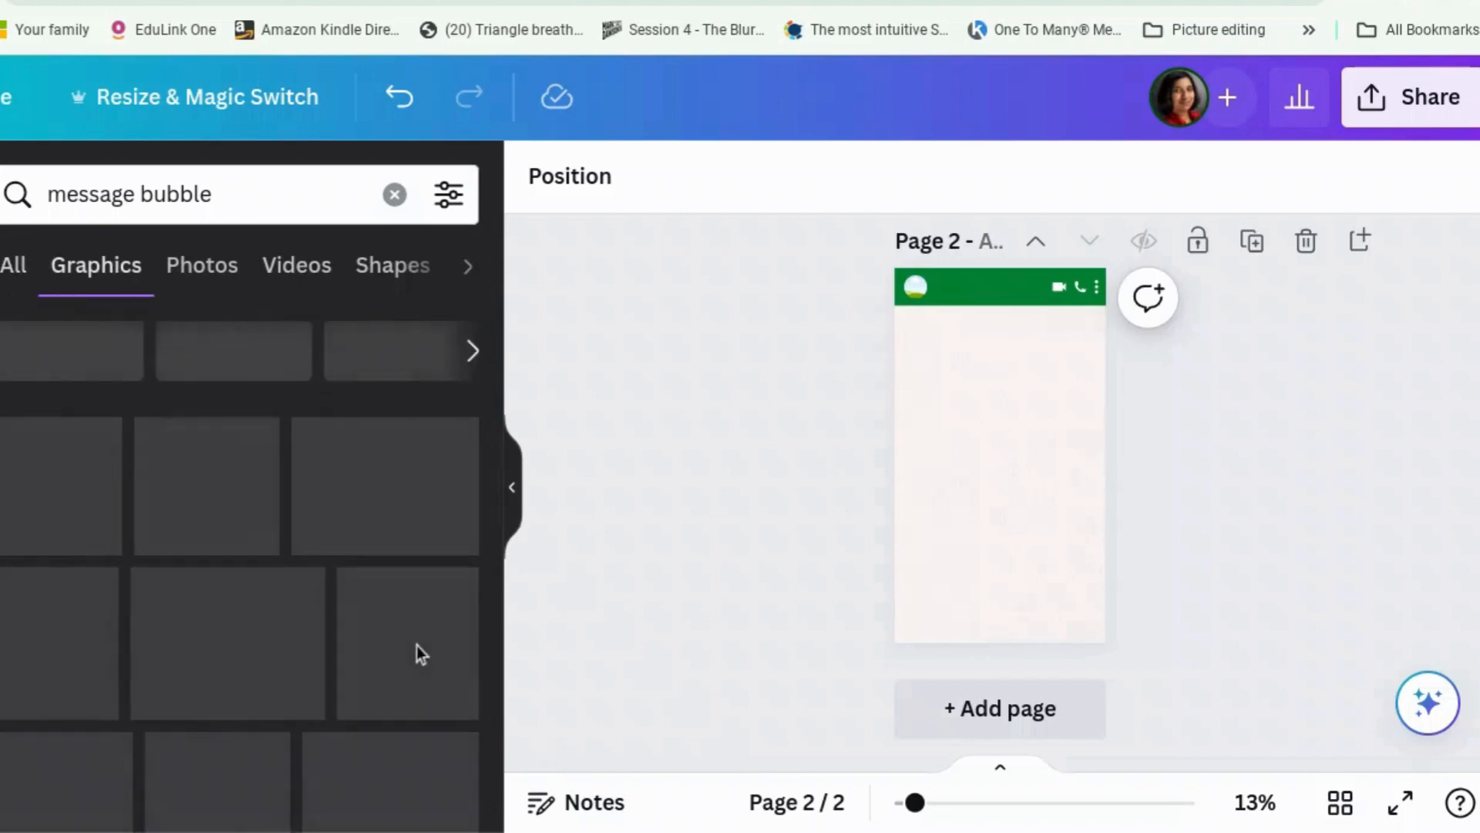
scroll(419, 654, down, 2)
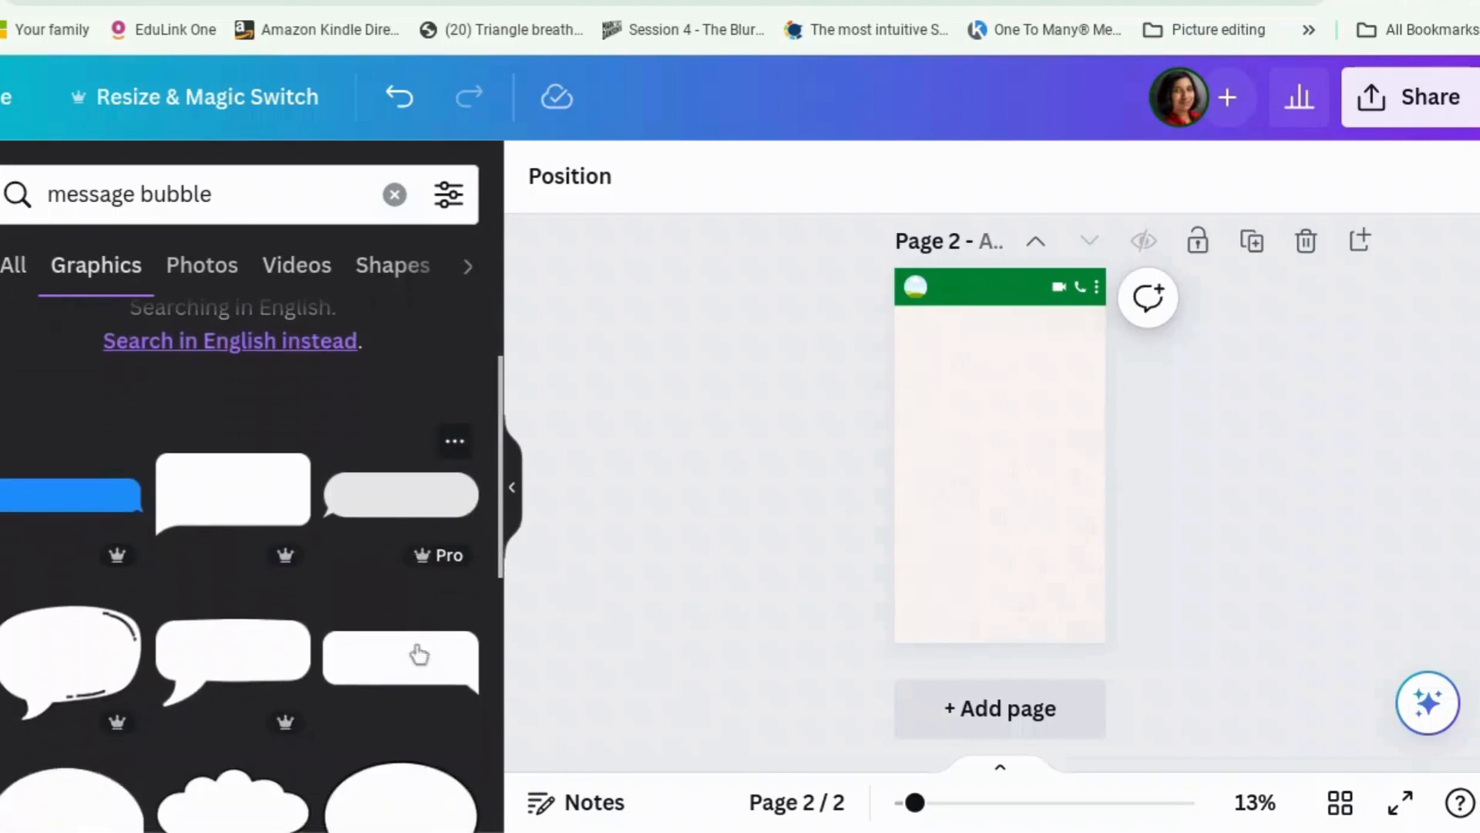
scroll(222, 487, down, 2)
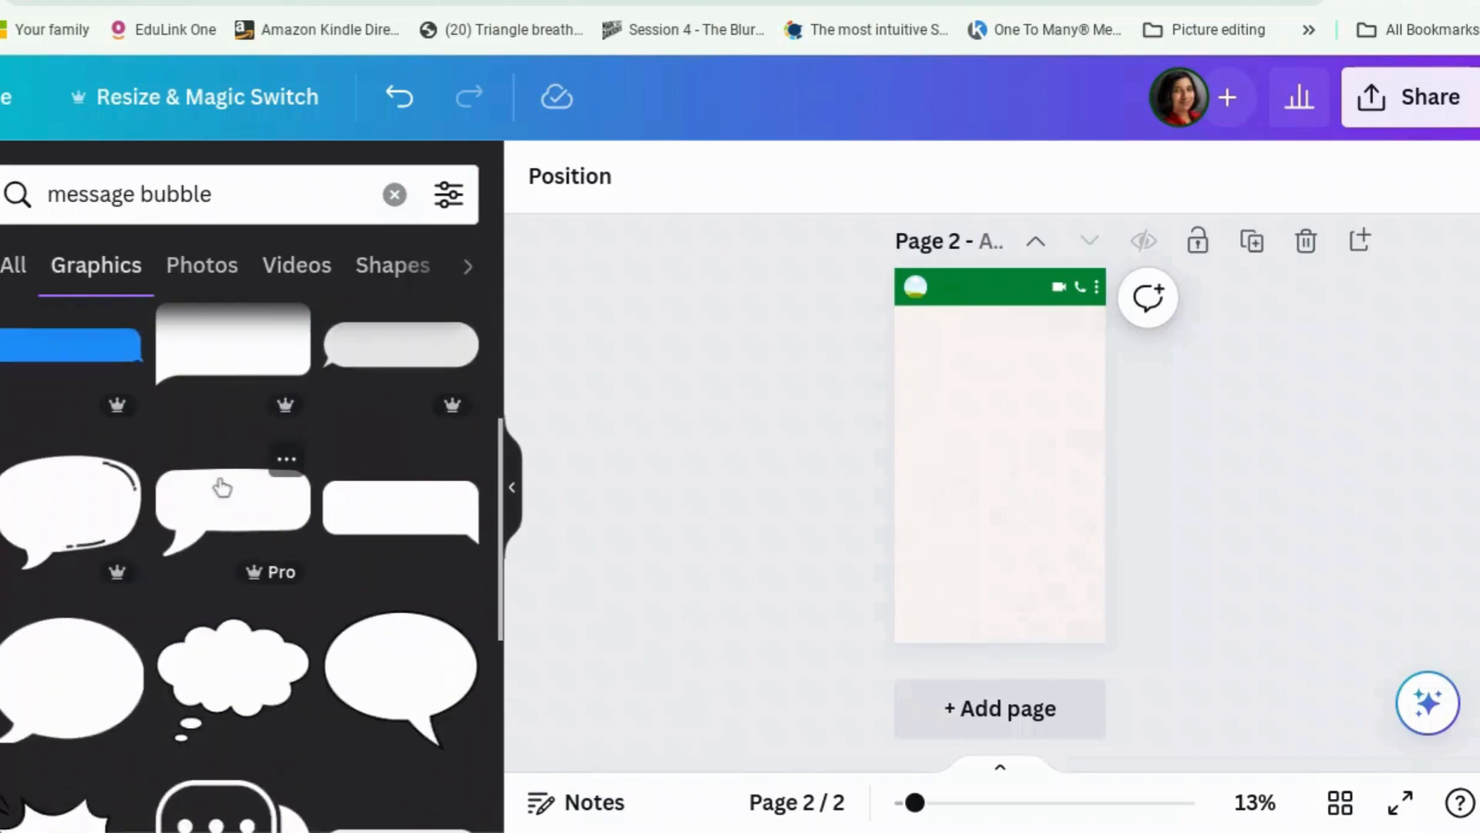
scroll(331, 471, up, 2)
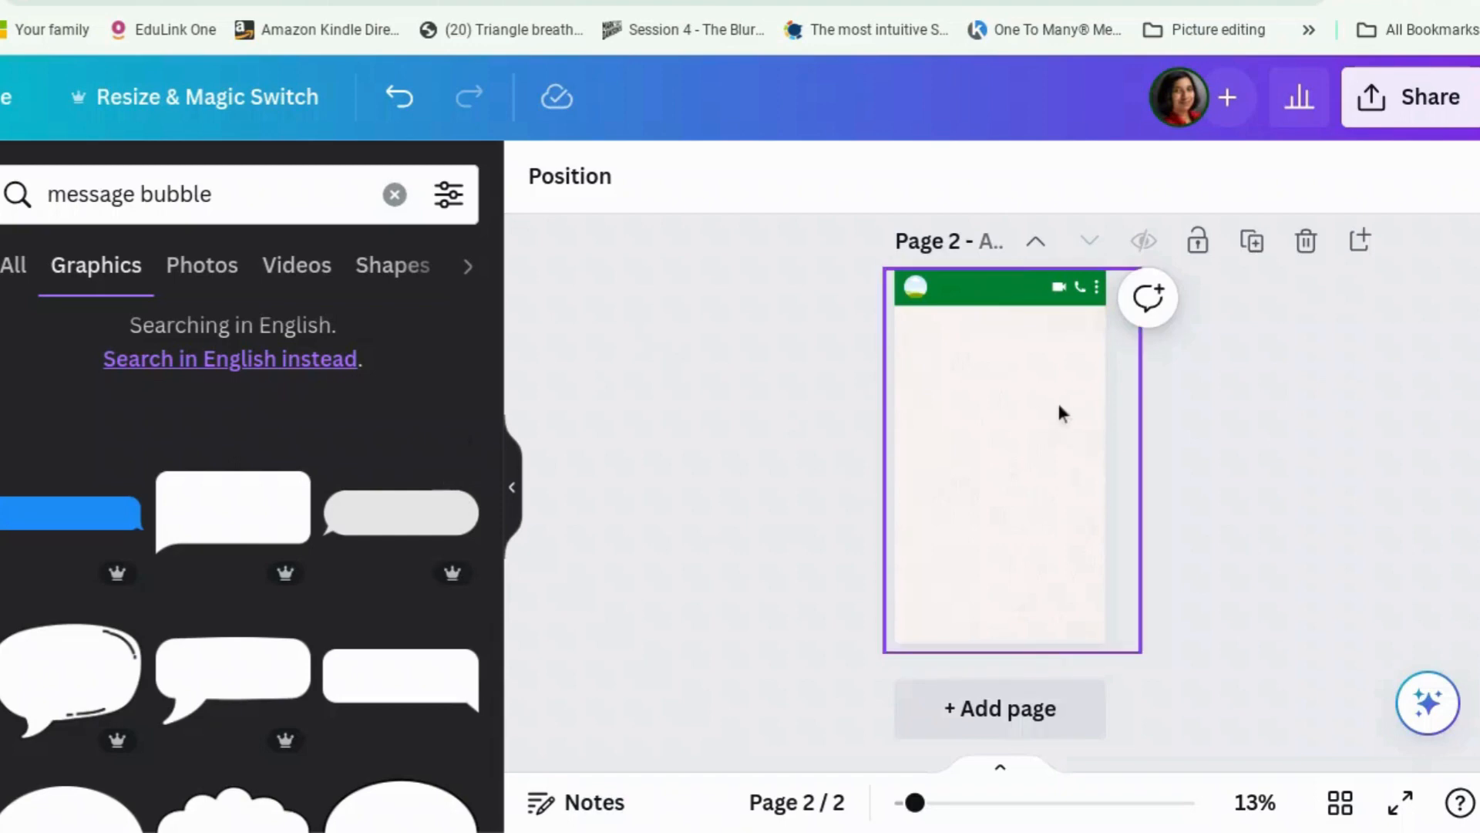
Step: Add a square shape to page 2 and fill it with white from the document colours
click(1038, 409)
key(r)
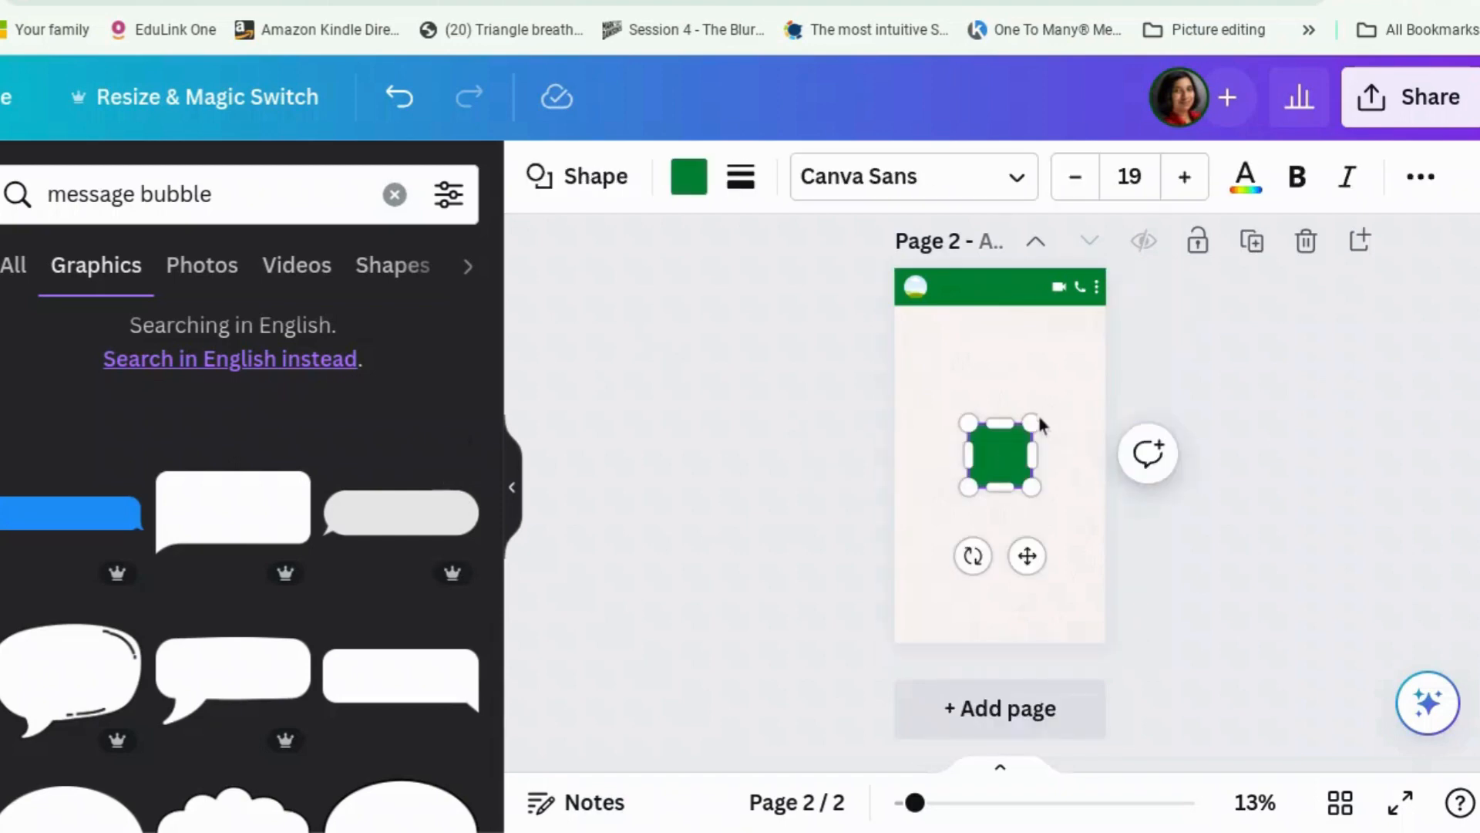
click(694, 185)
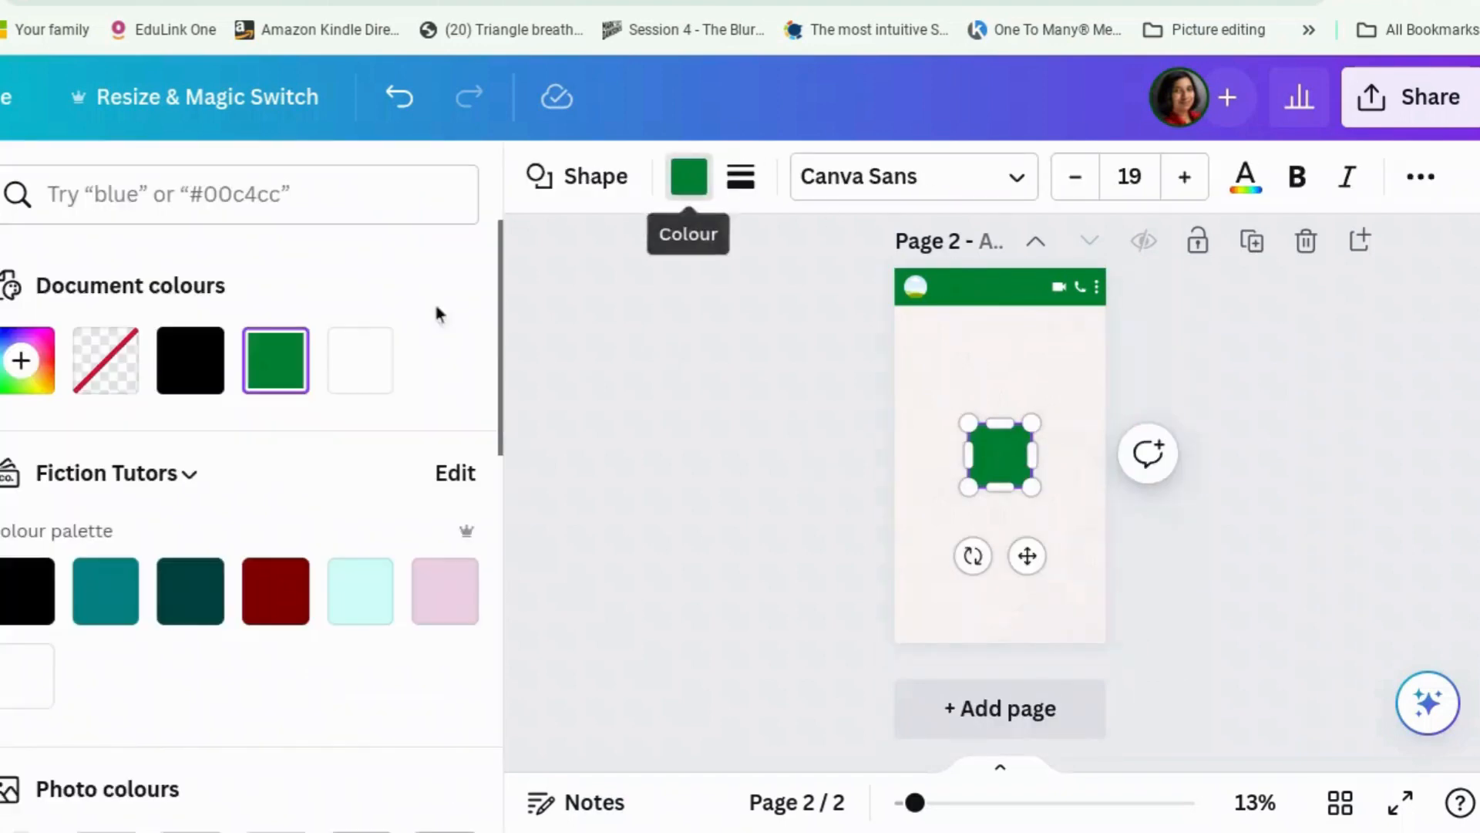
click(363, 371)
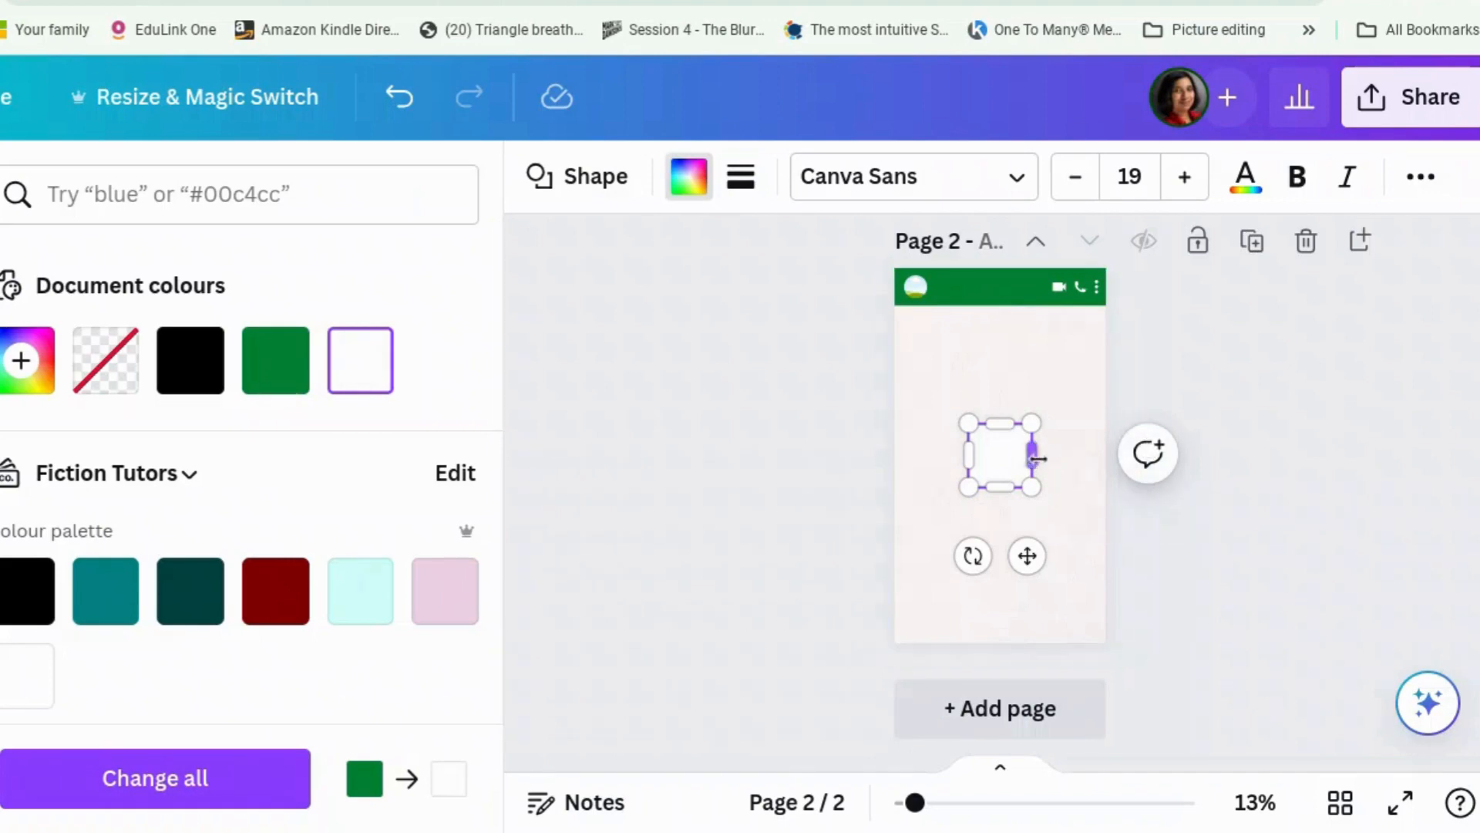
Step: Widen the white square across most of the page and turn it into a flat rounded rectangle
drag(1077, 456, 1097, 453)
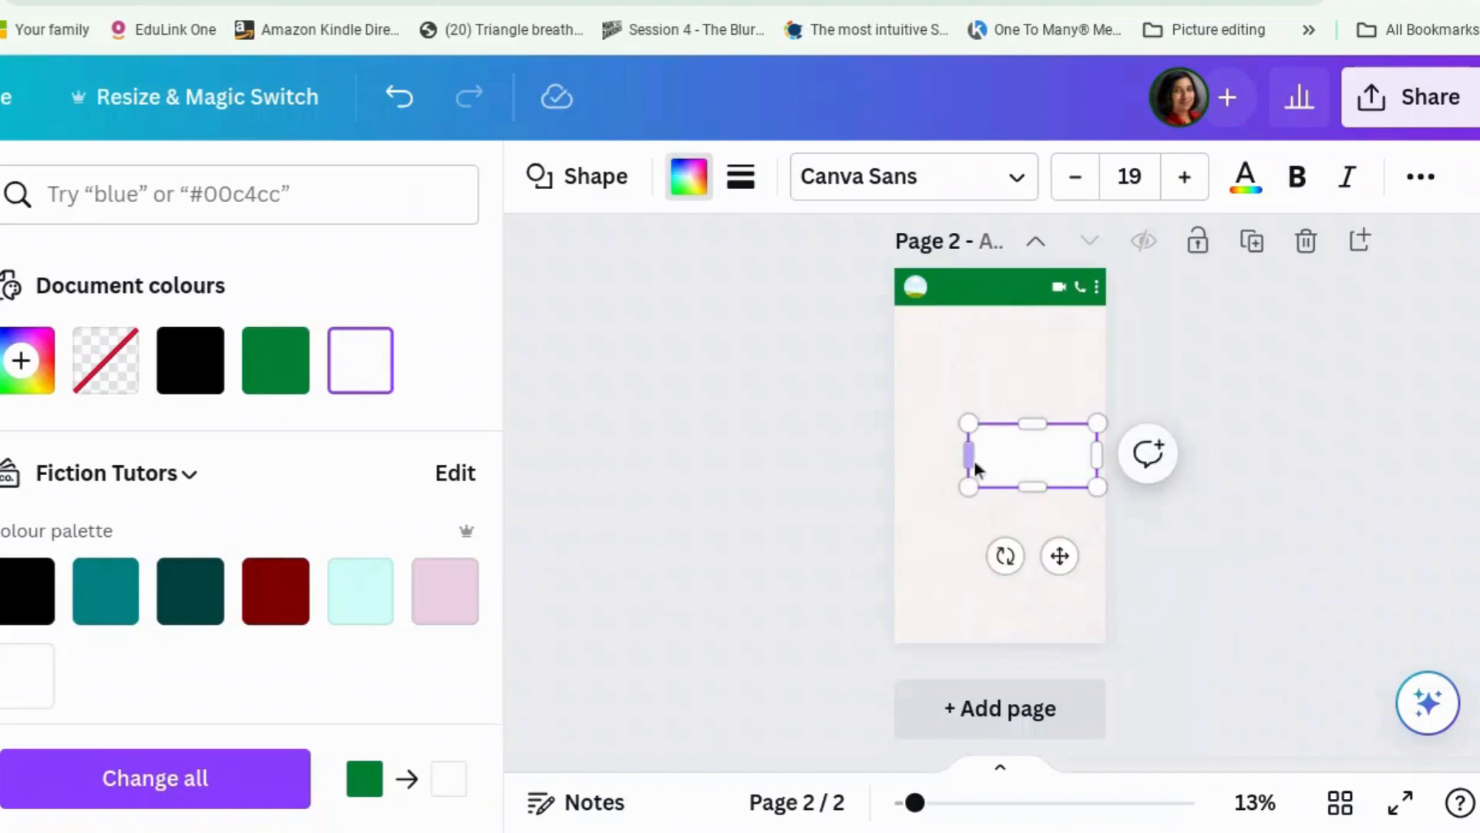
drag(973, 461, 932, 459)
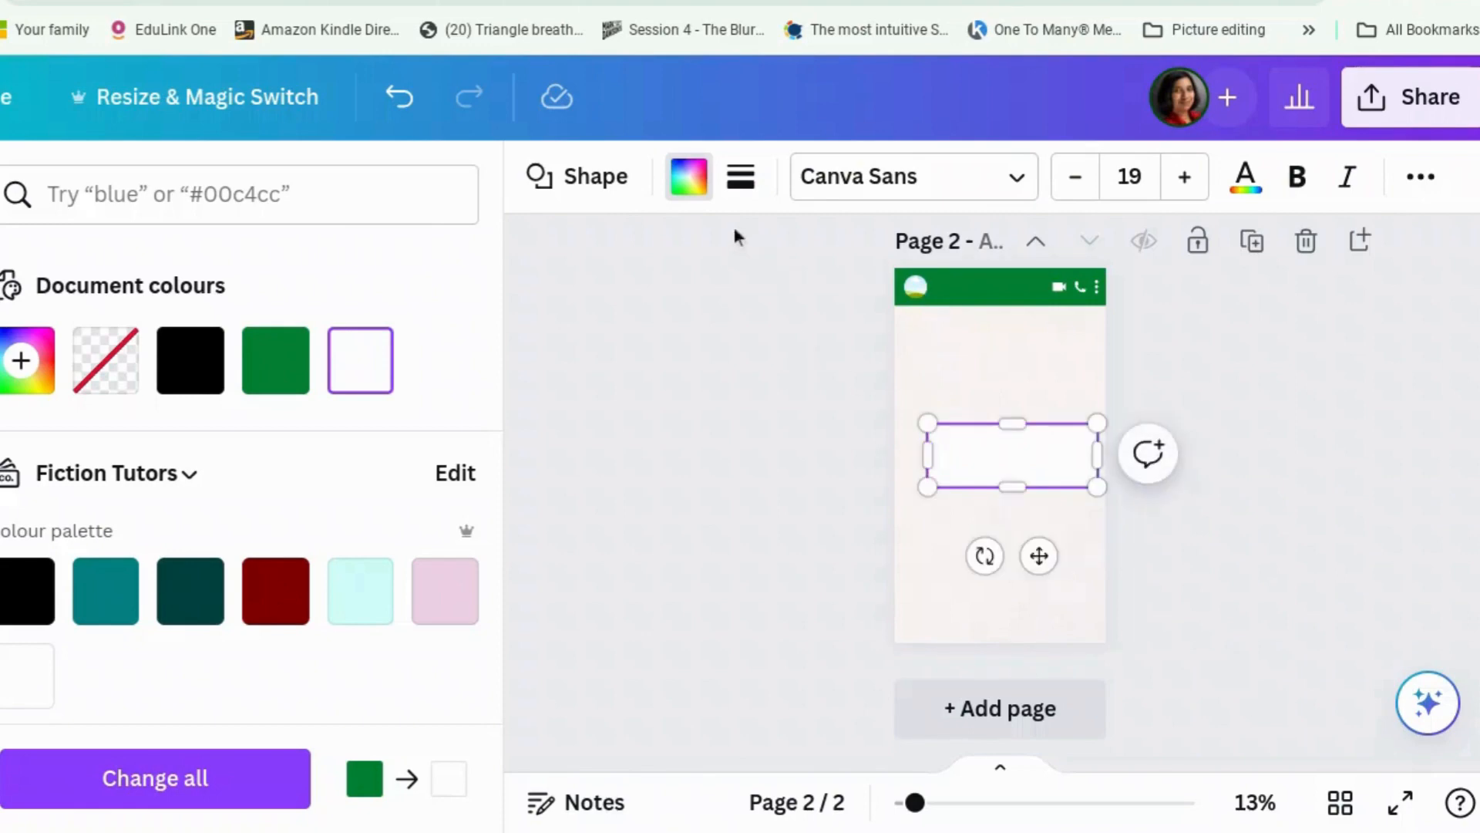
click(588, 192)
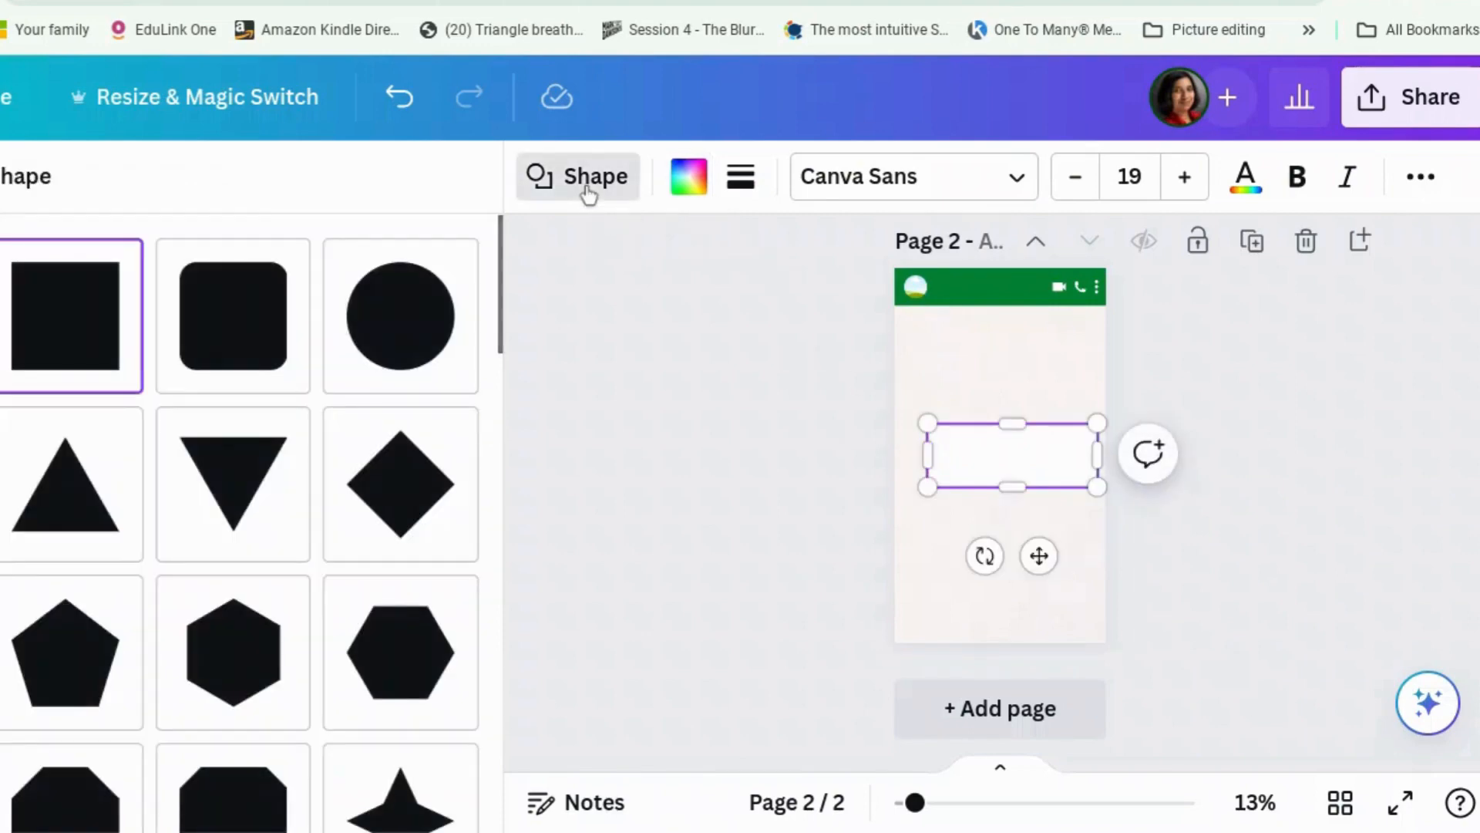
click(247, 349)
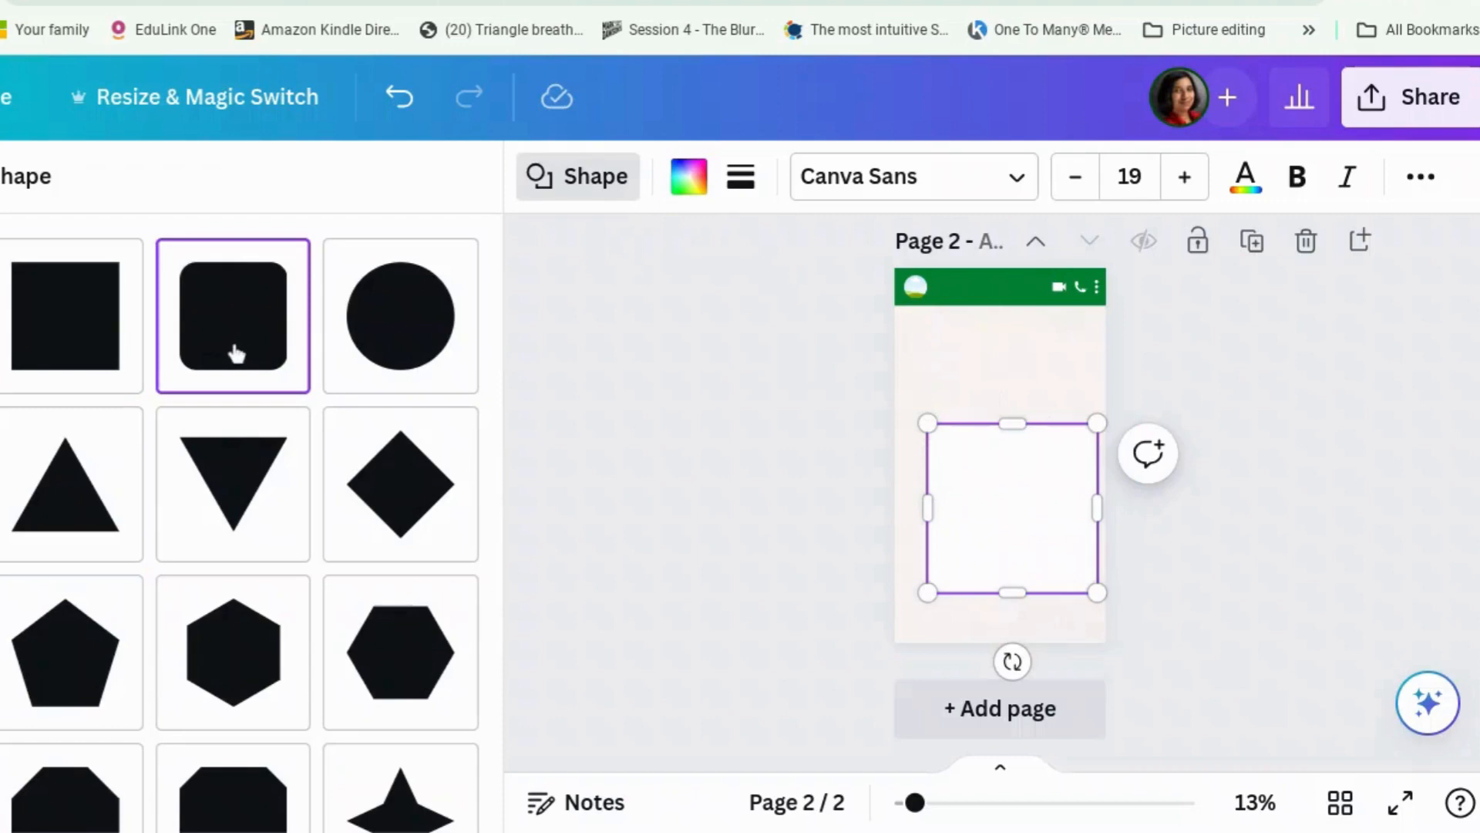
drag(1005, 592, 1010, 472)
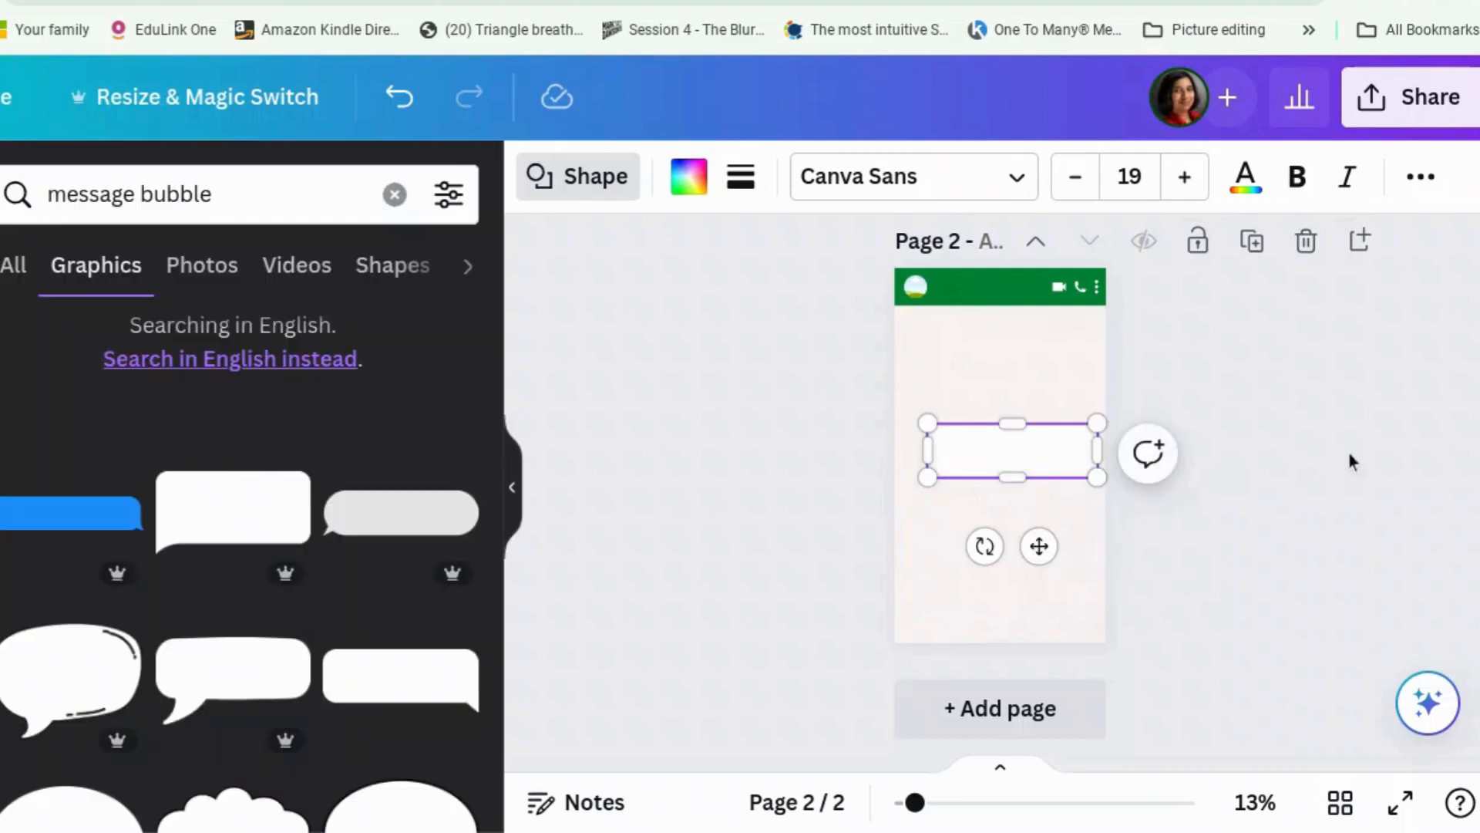
click(1352, 461)
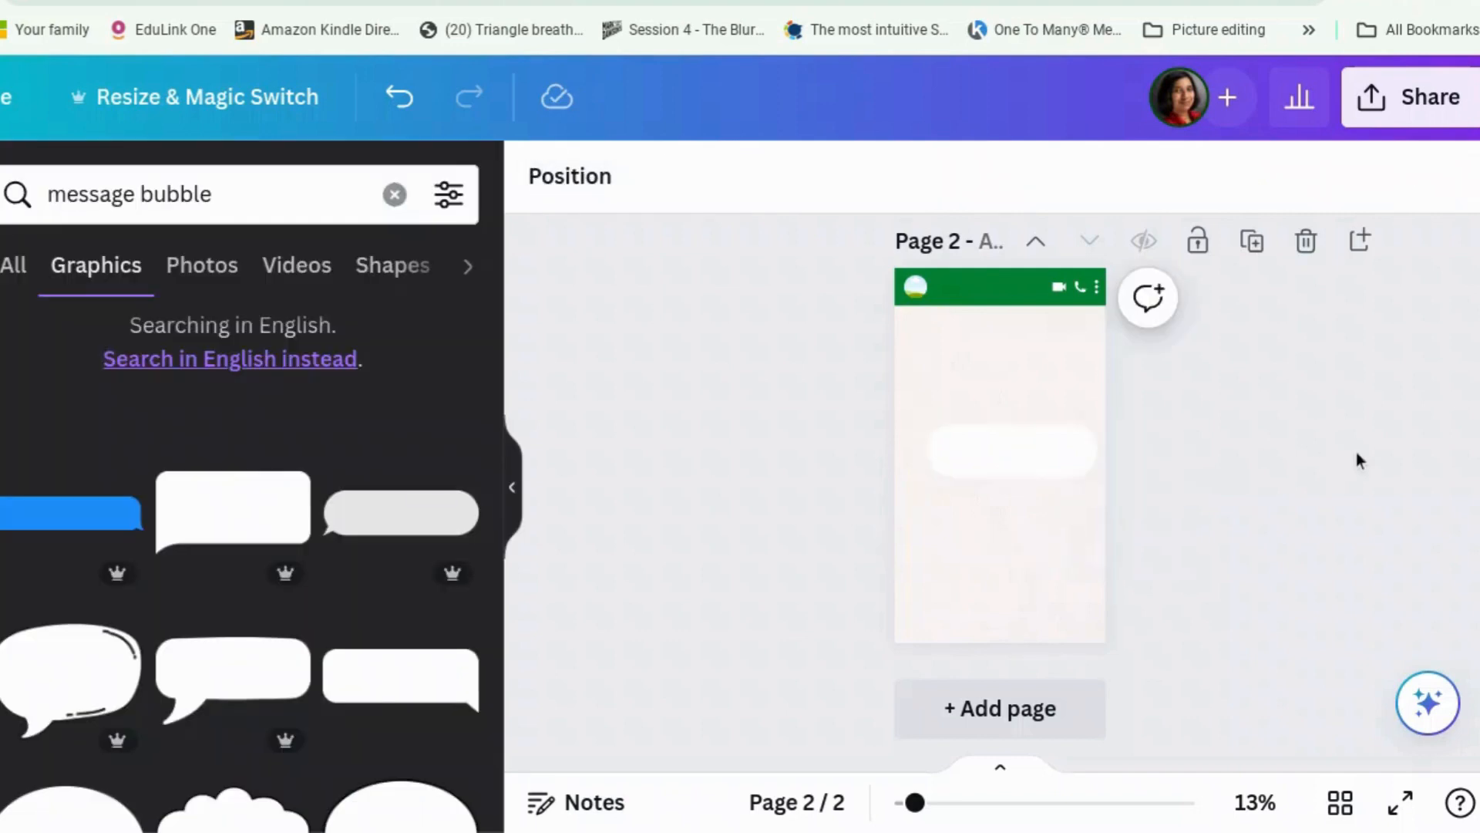
Step: Move the white rounded rectangle up to just below the green header, near the page's left edge
click(1008, 467)
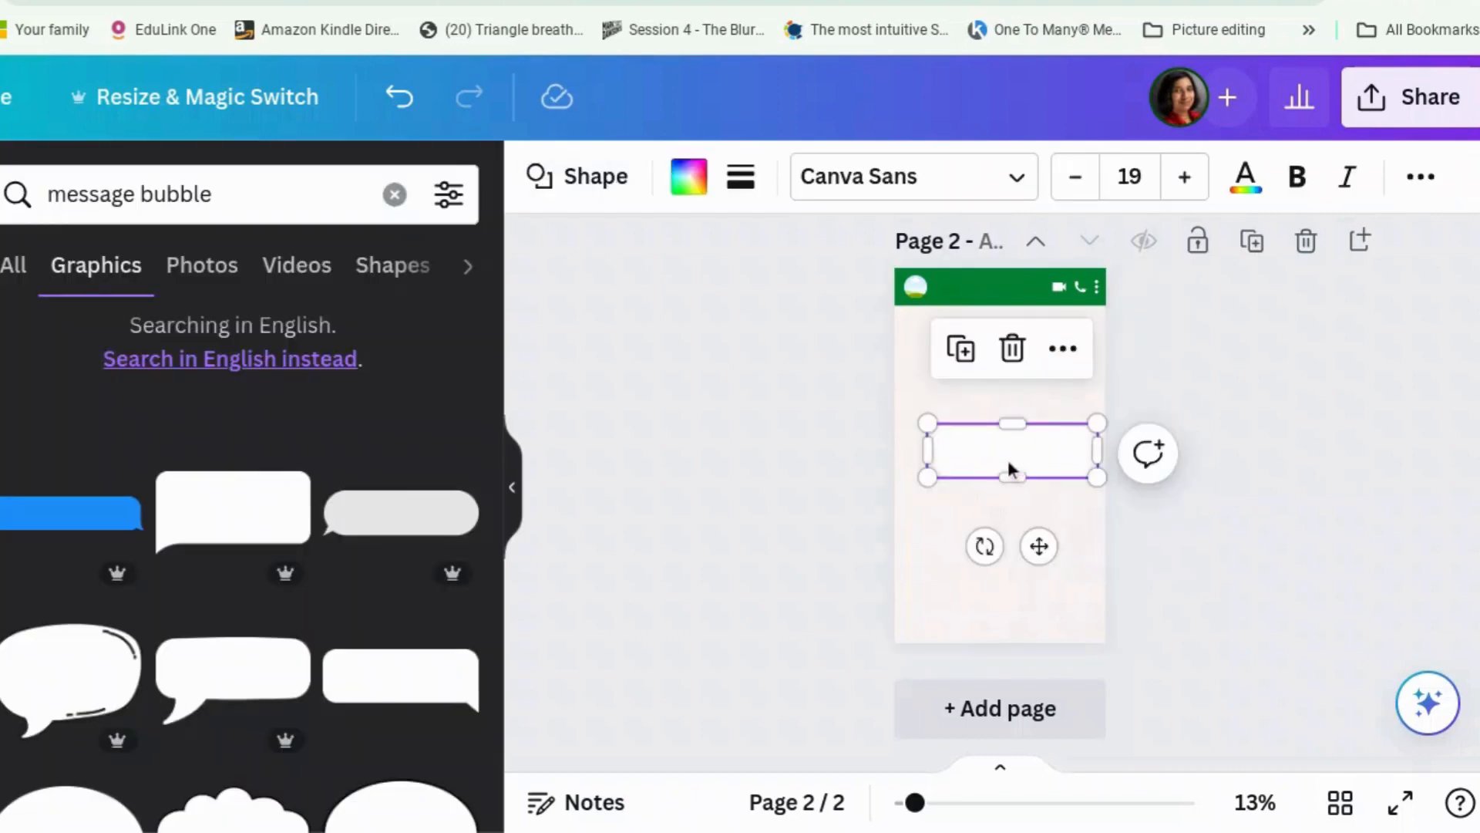
click(1009, 468)
drag(1010, 468, 990, 360)
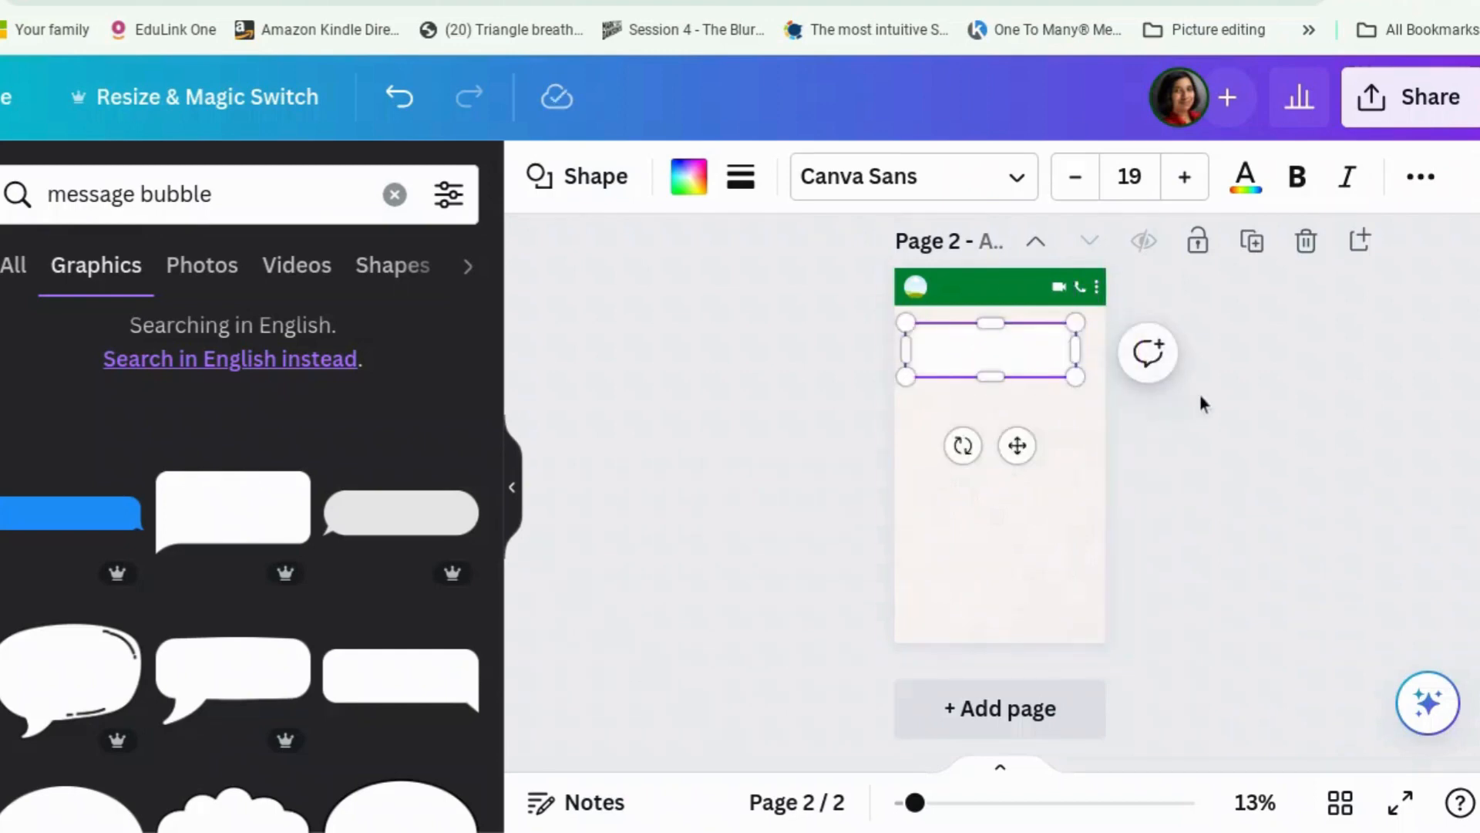
click(1198, 393)
click(972, 349)
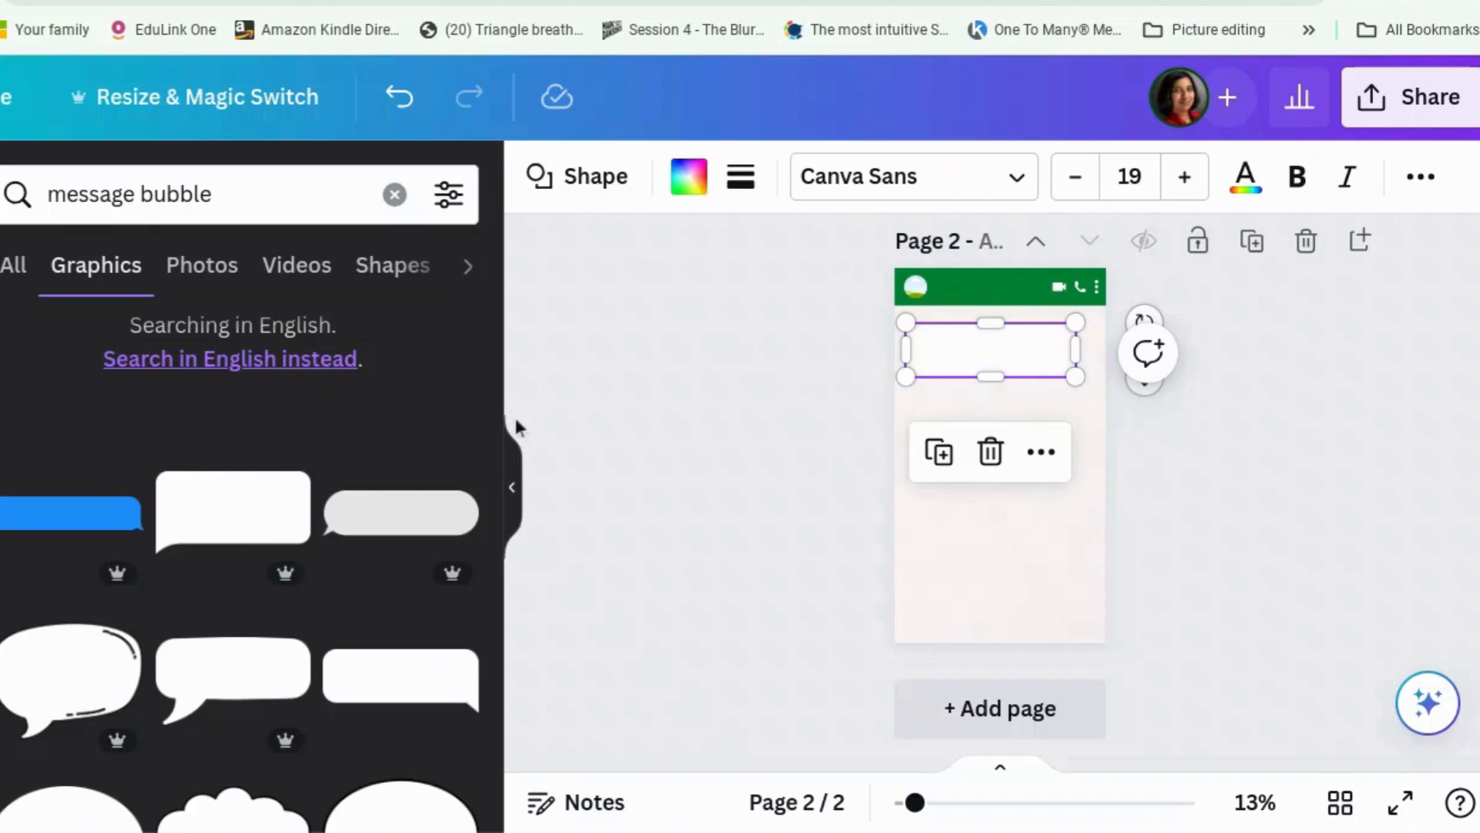
Step: Clear the element search, browse the full shapes collection and add an upright triangle to page 2
click(251, 209)
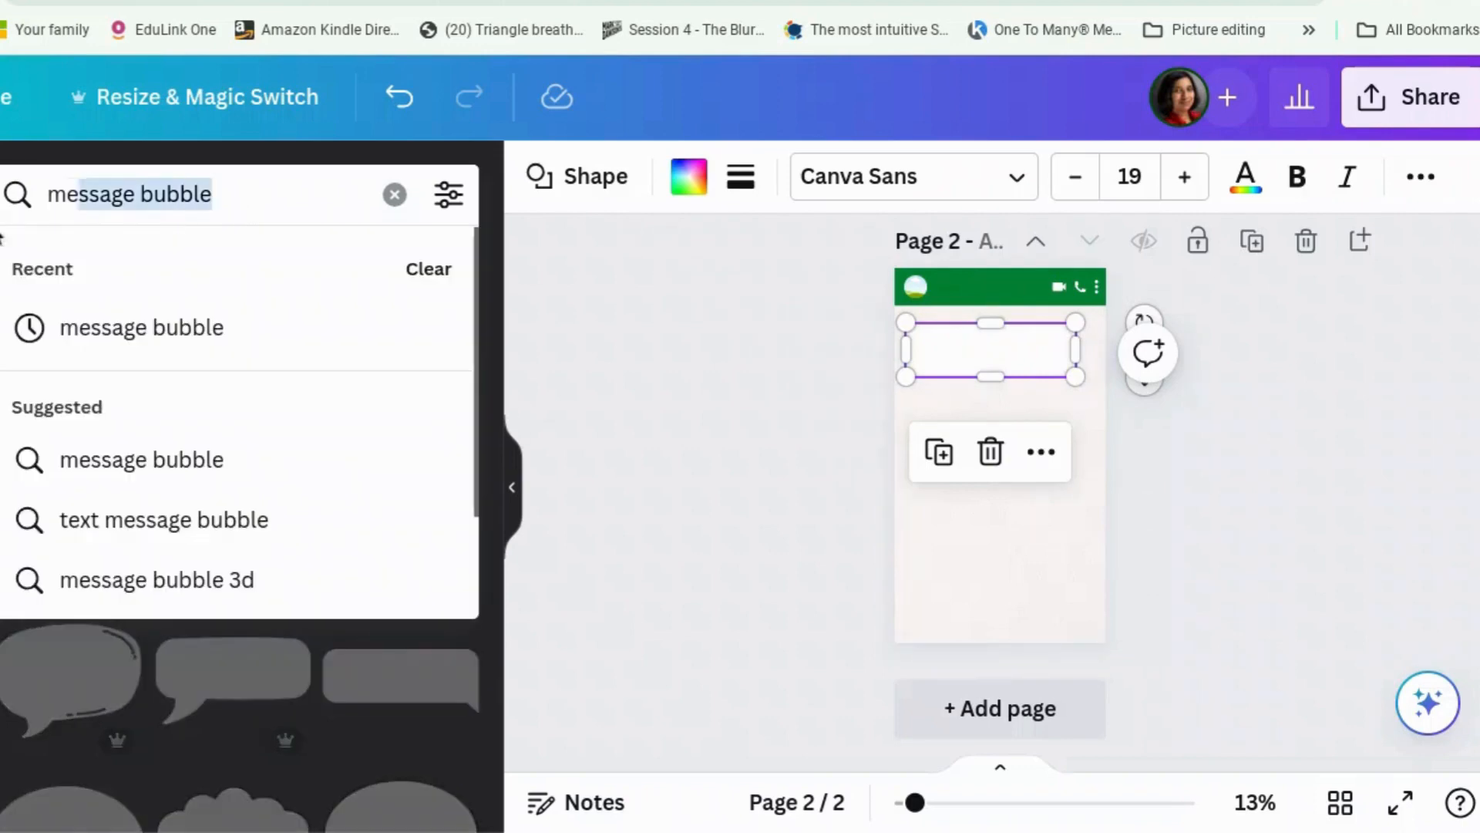
key(BackSpace)
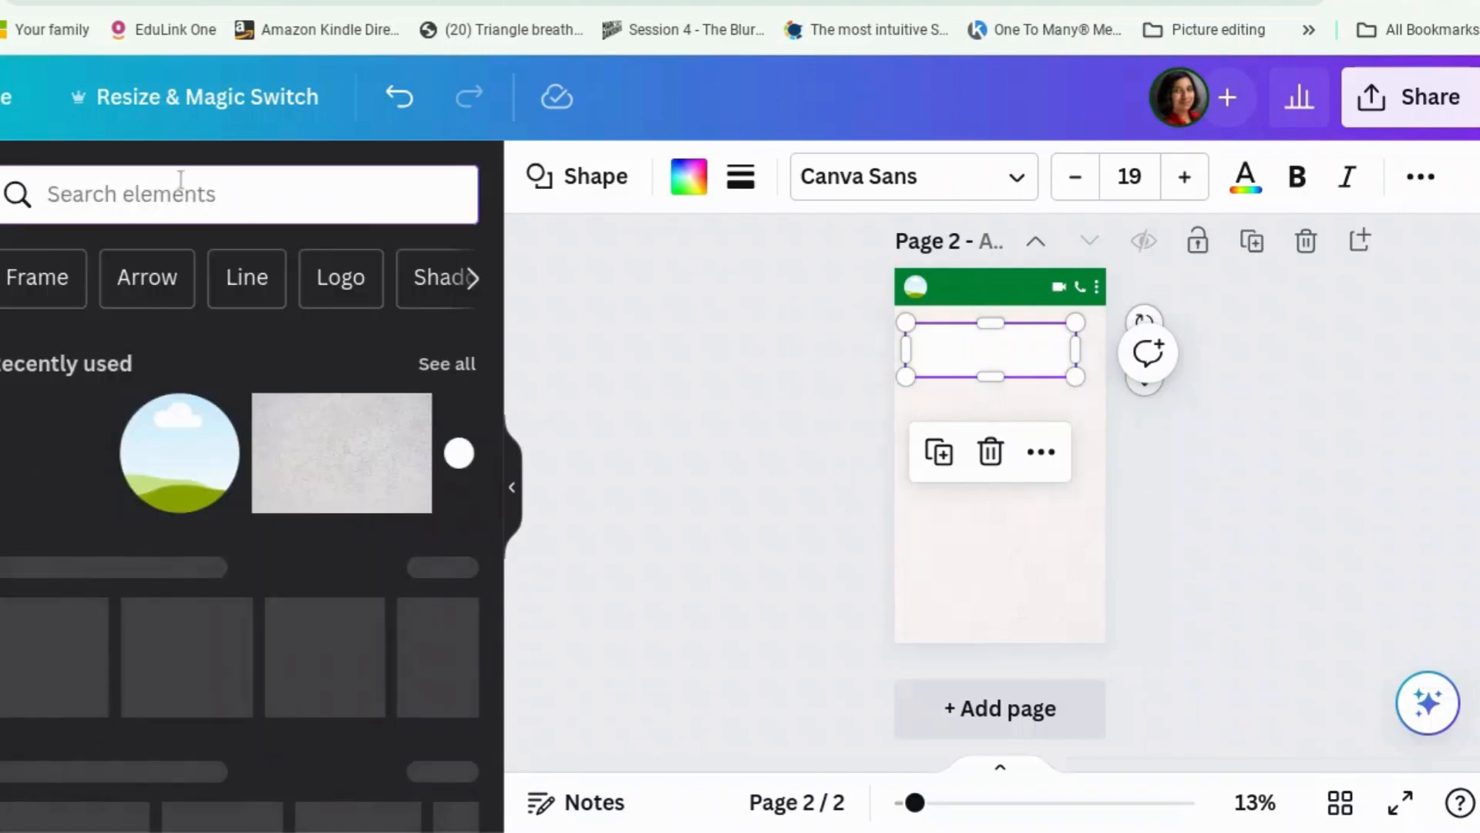
click(39, 583)
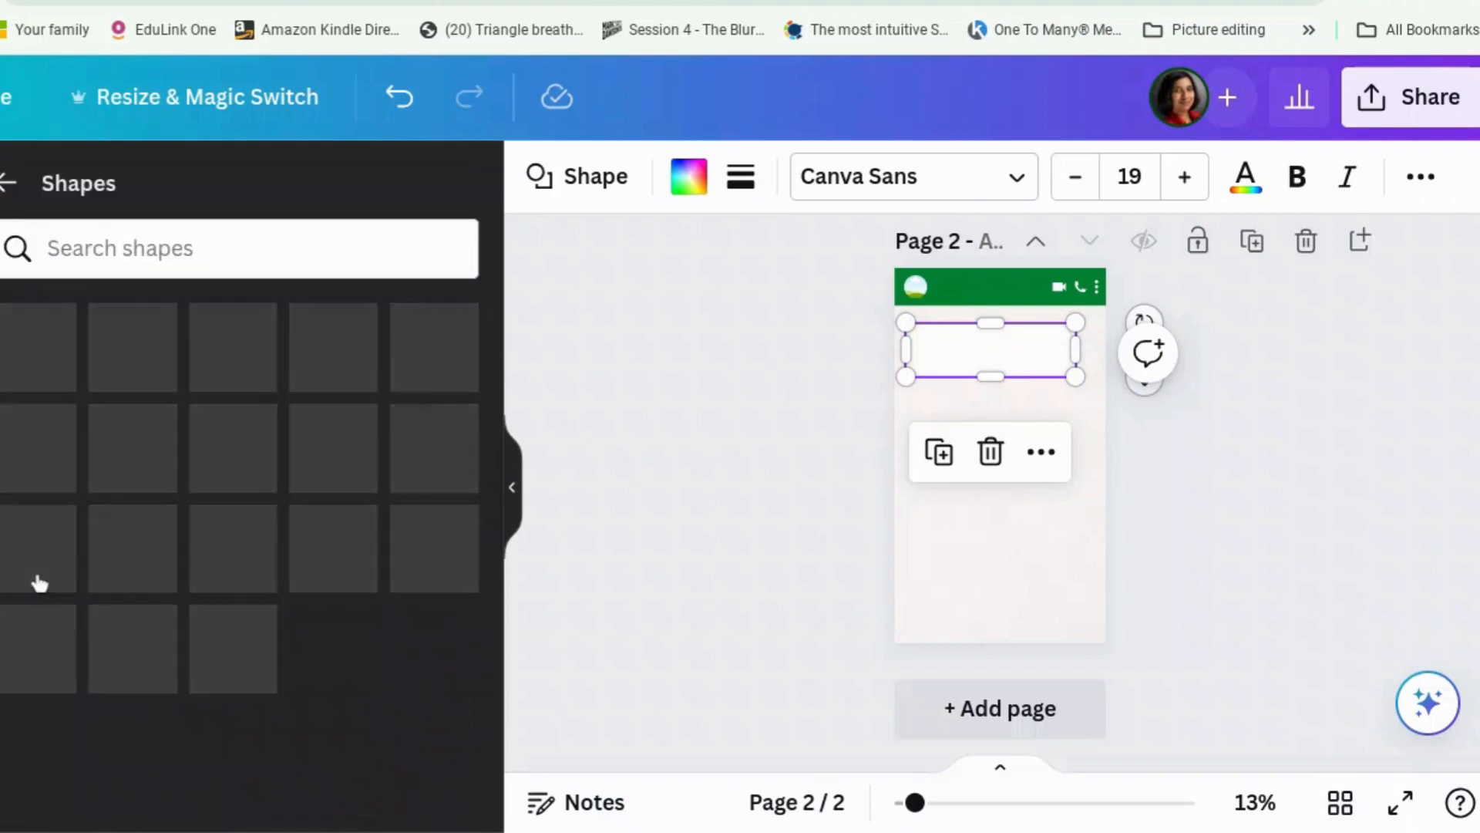
scroll(150, 594, down, 3)
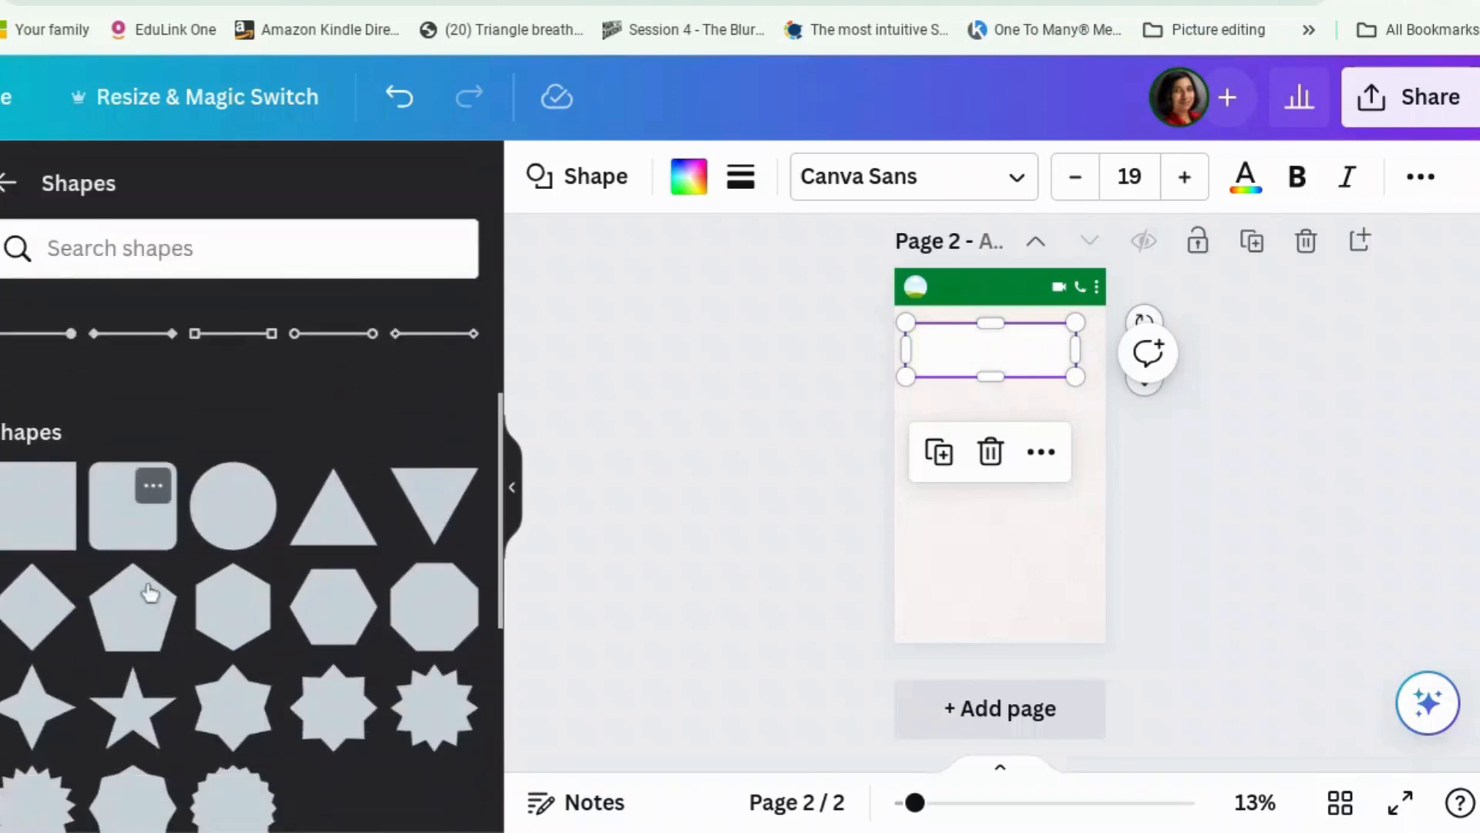
click(321, 530)
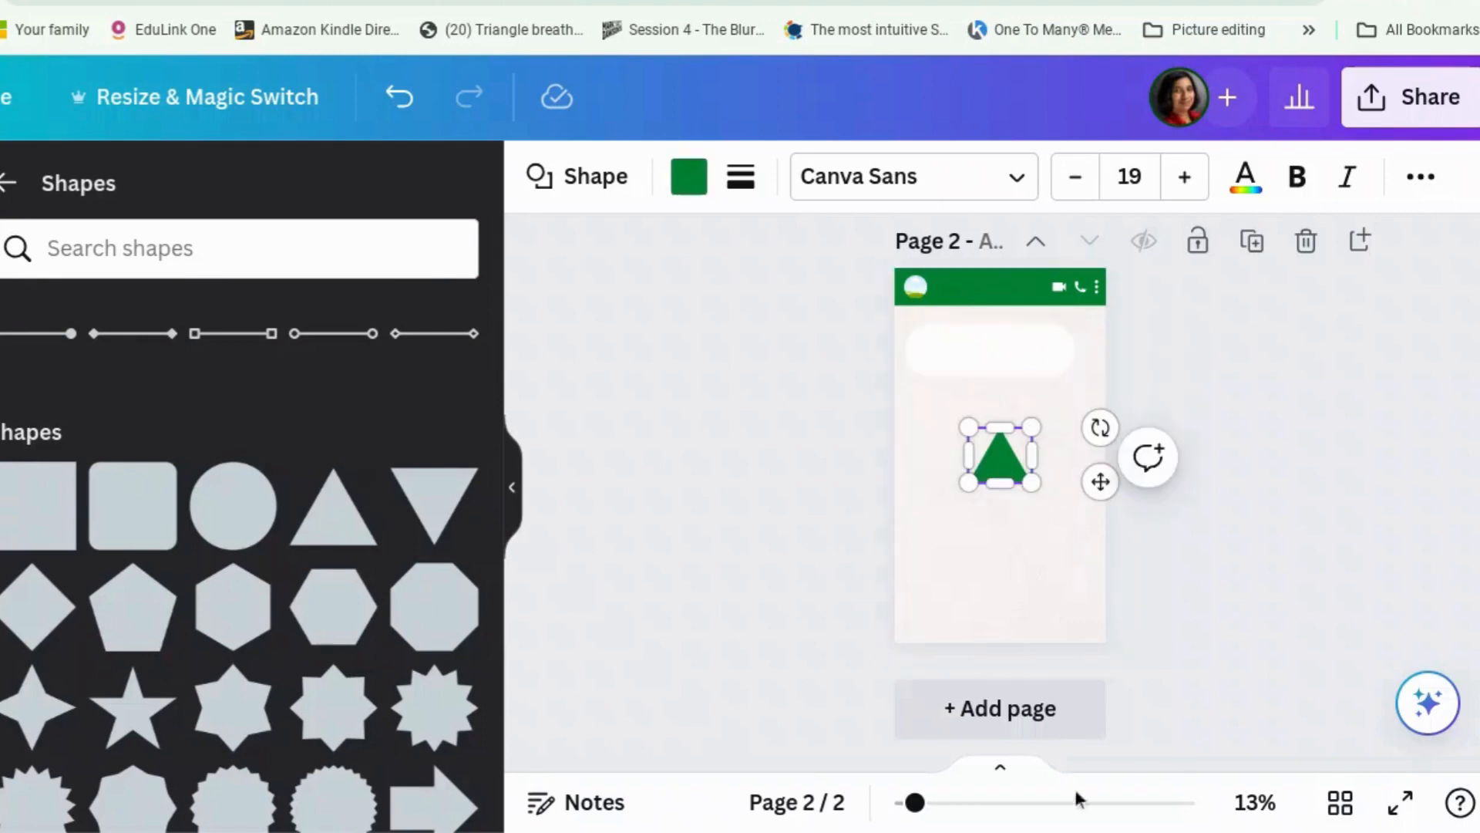
Step: Change the rounded message bubble's fill to the pale green #E0FFEC
drag(915, 803, 981, 804)
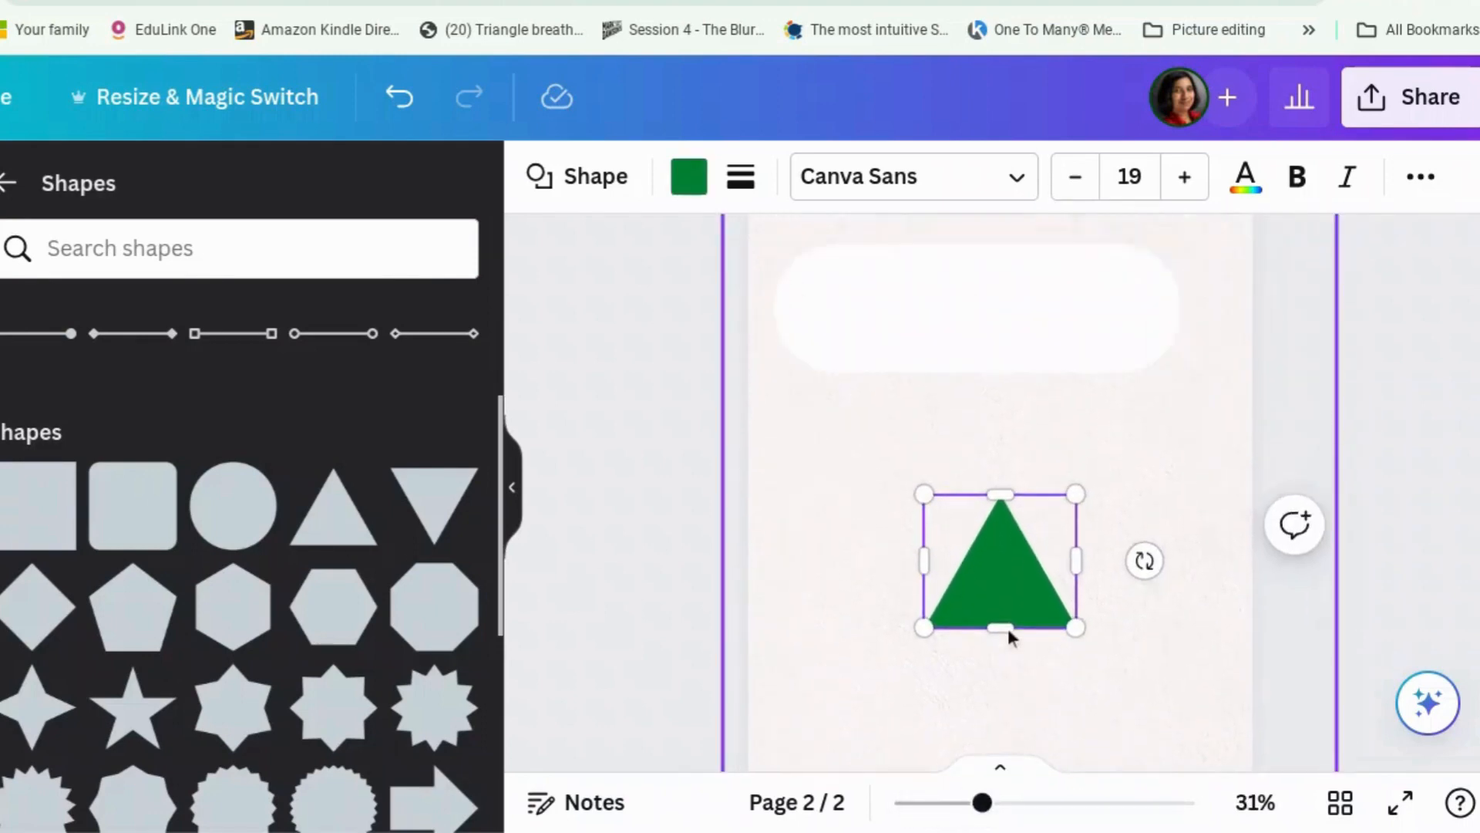
click(1006, 525)
click(703, 179)
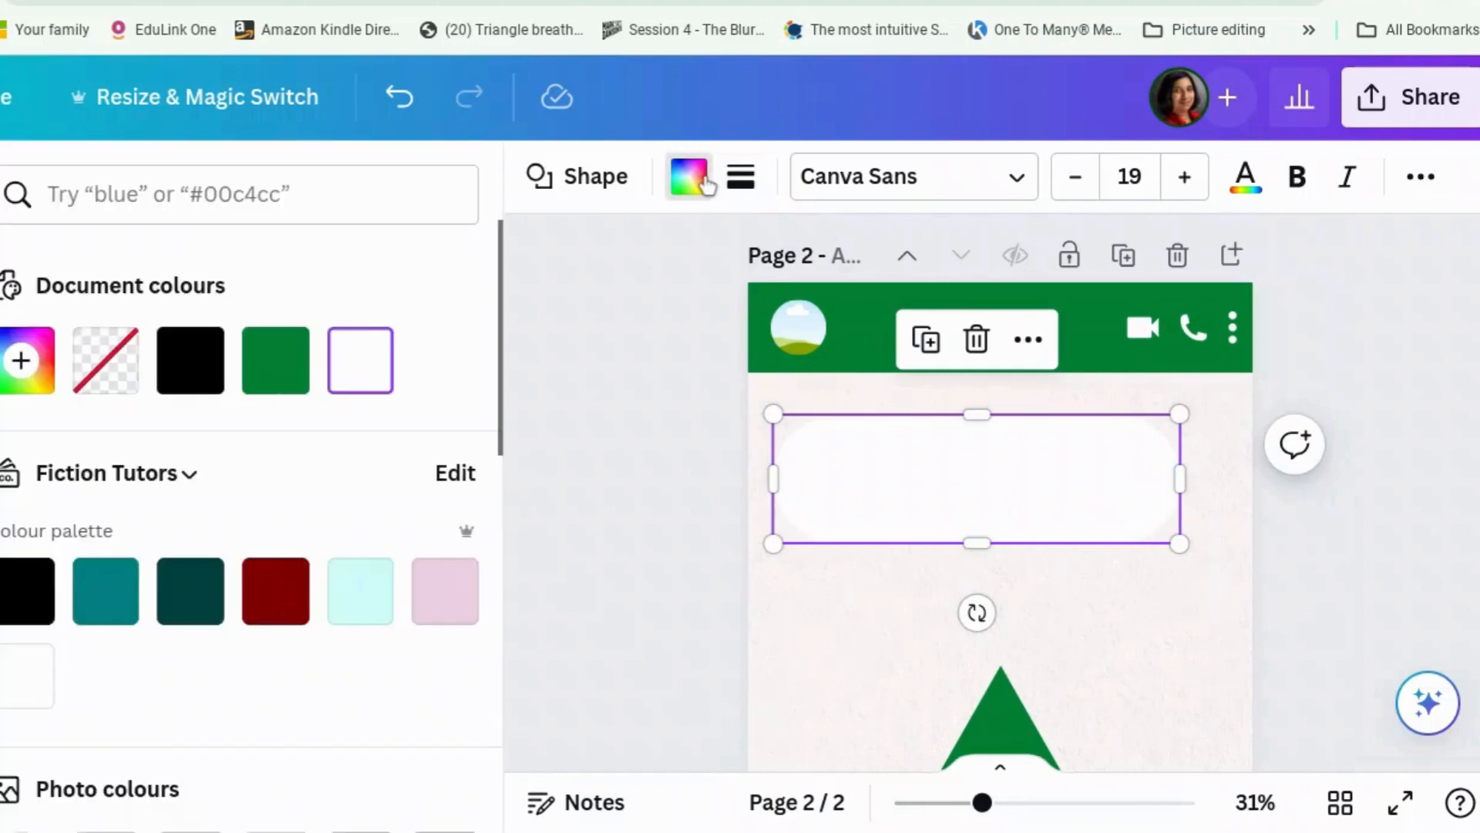
click(295, 367)
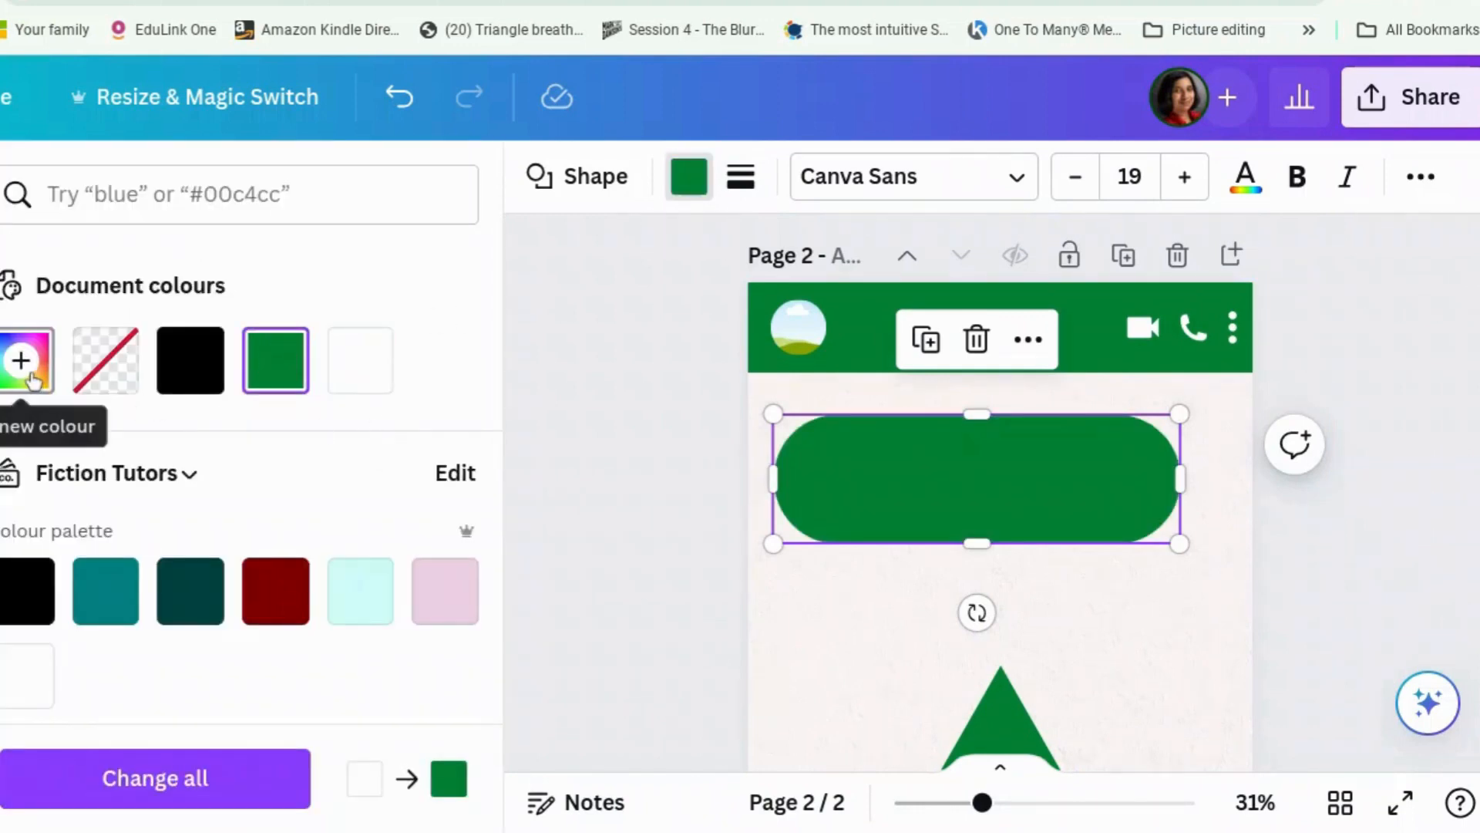
click(33, 380)
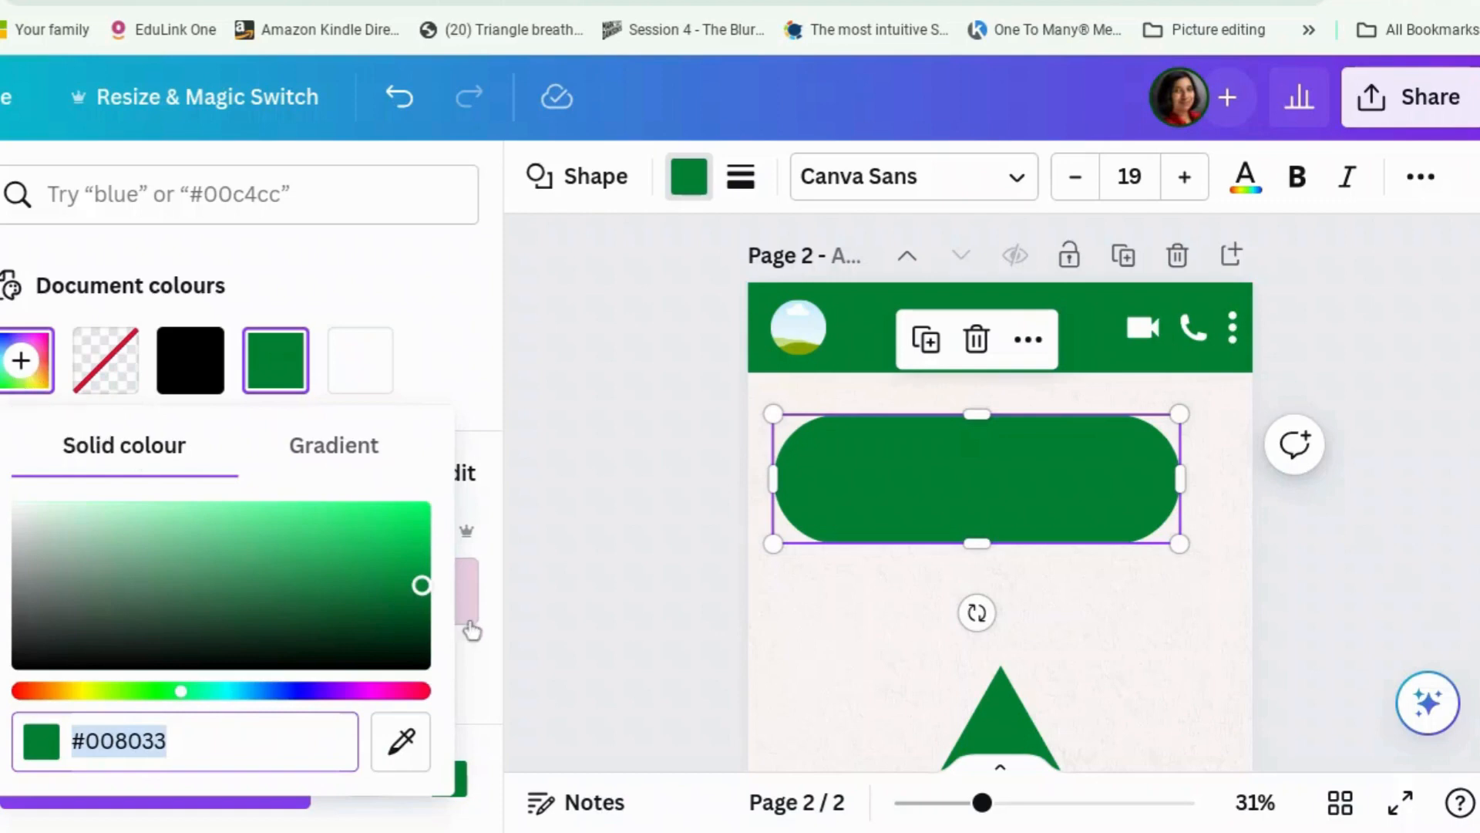
drag(423, 589, 98, 510)
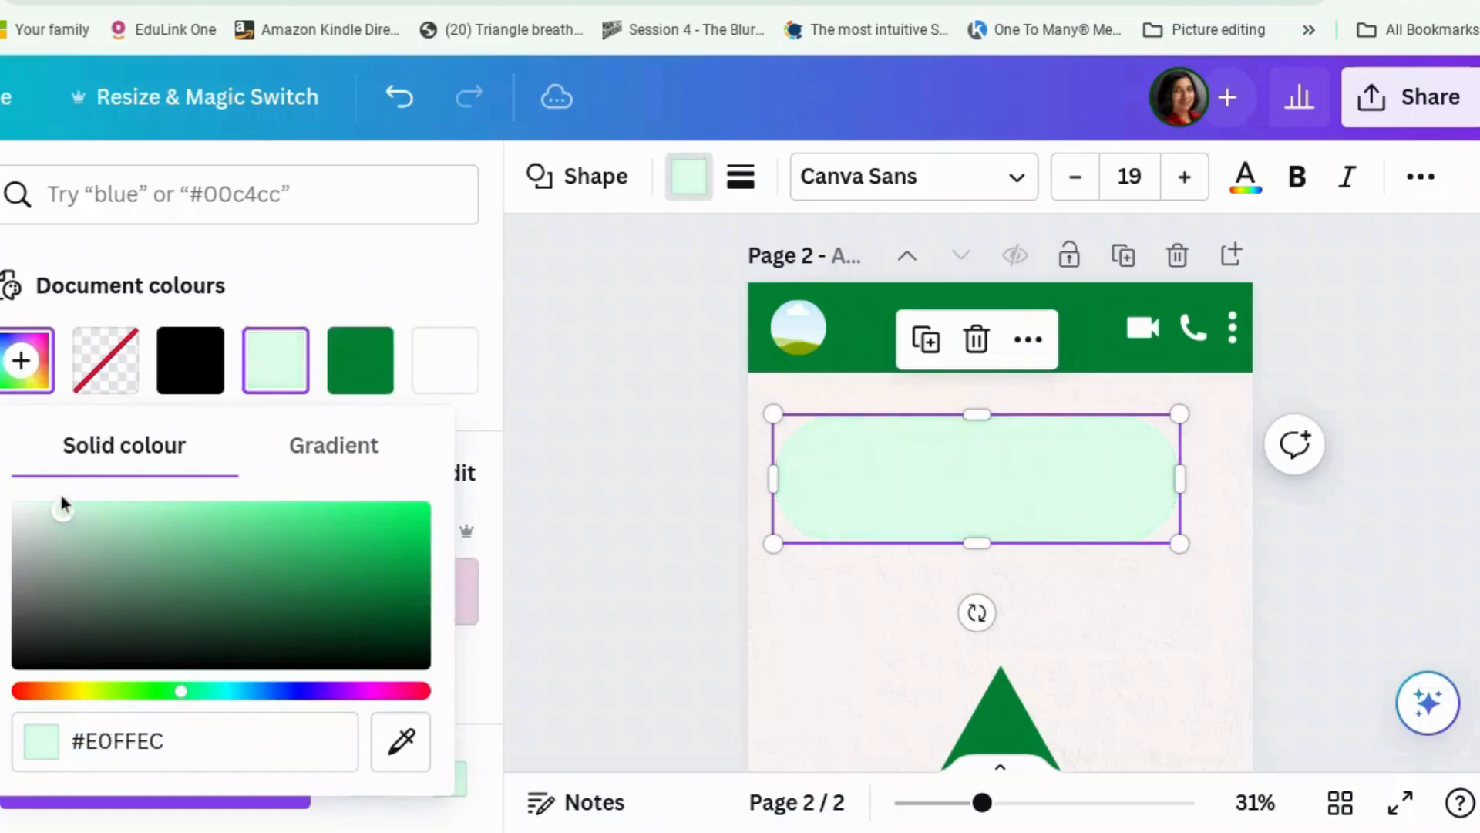
click(932, 623)
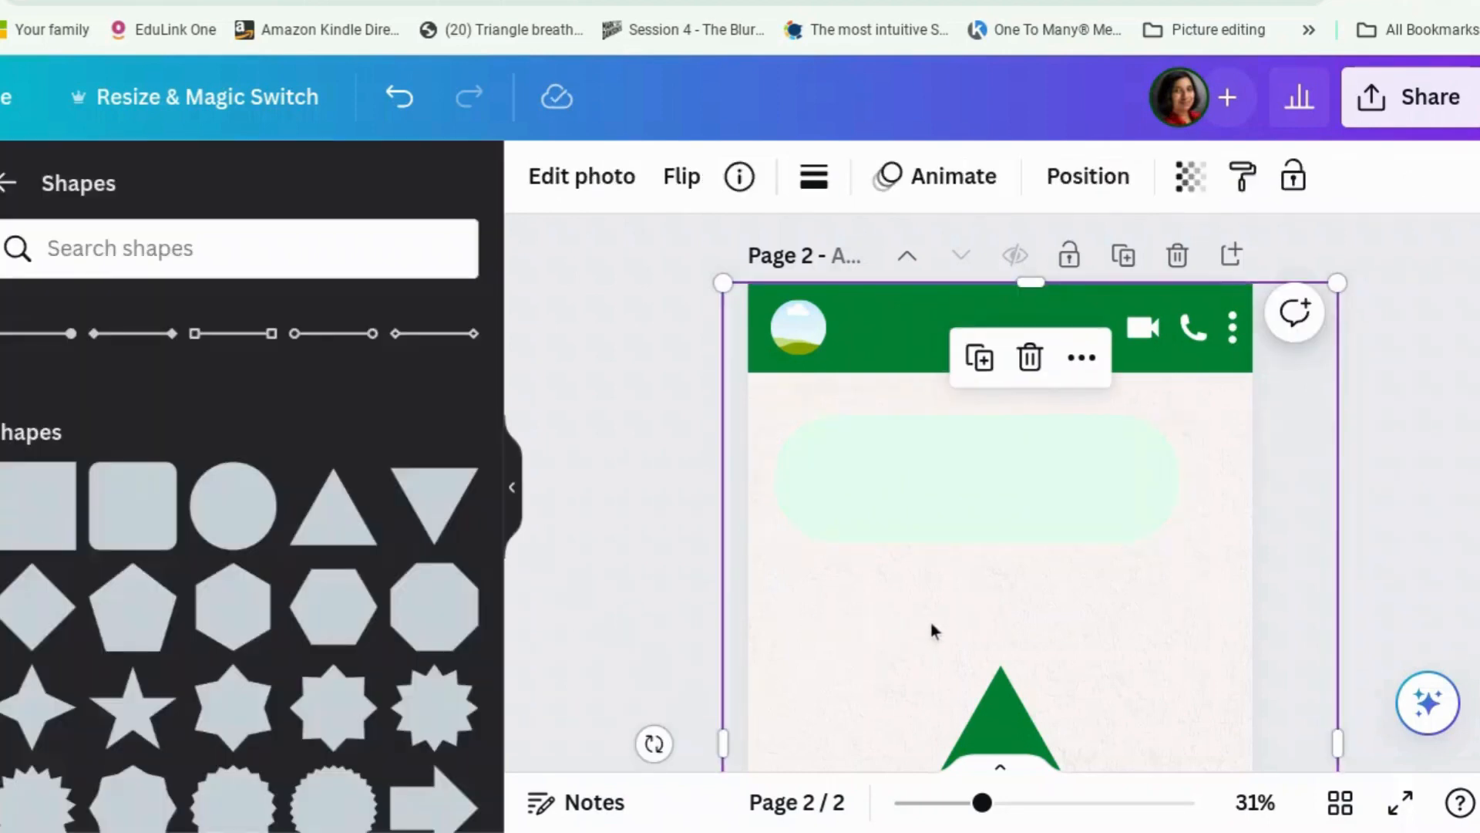
Step: Move the green triangle onto the left end of the pale green message bubble
click(901, 491)
scroll(894, 558, down, 2)
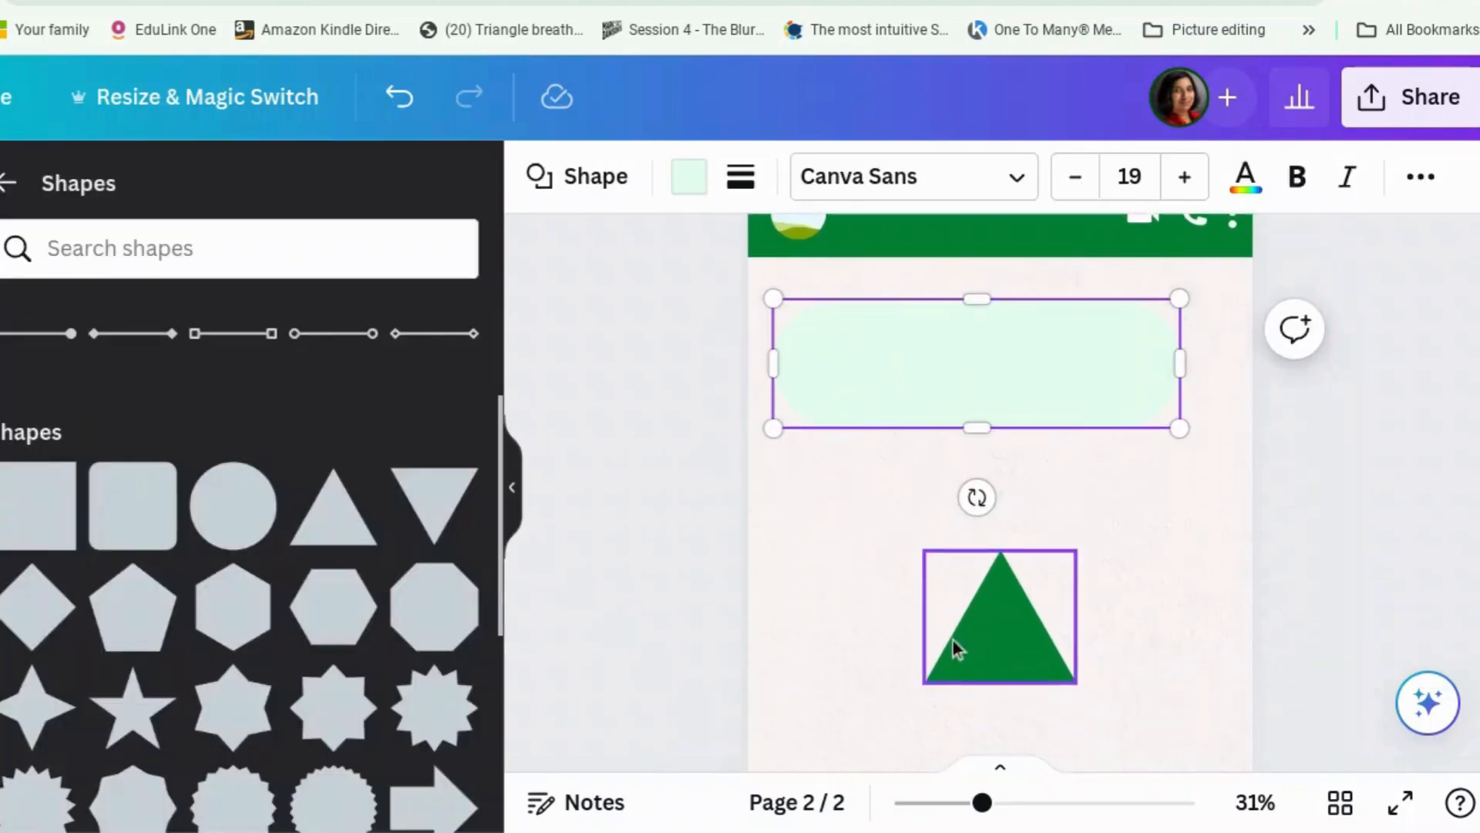
drag(958, 645, 831, 390)
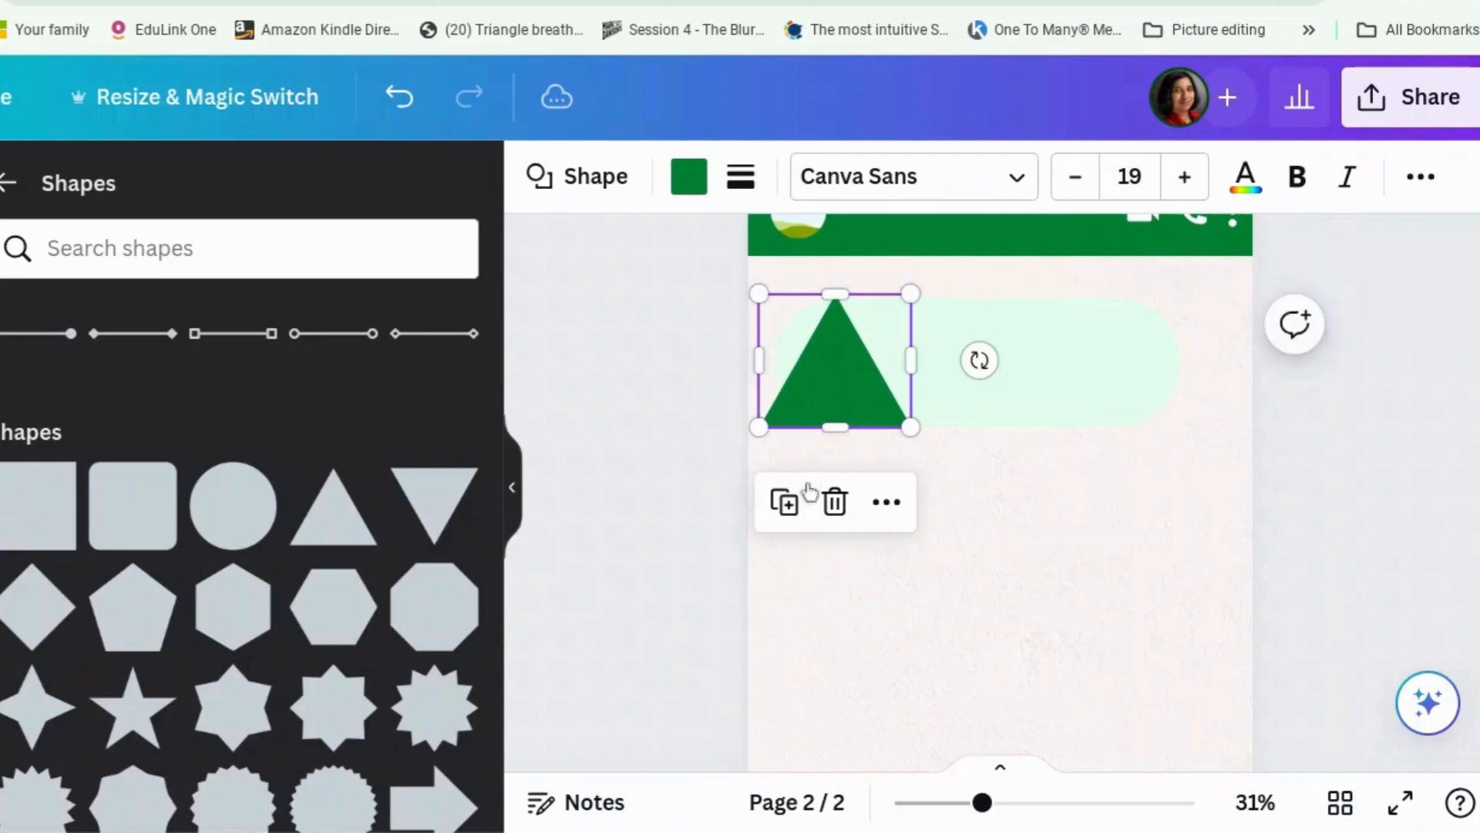
Step: Resize and rotate the green triangle so it points downward over the left end of the pale green message bubble
drag(909, 426, 795, 330)
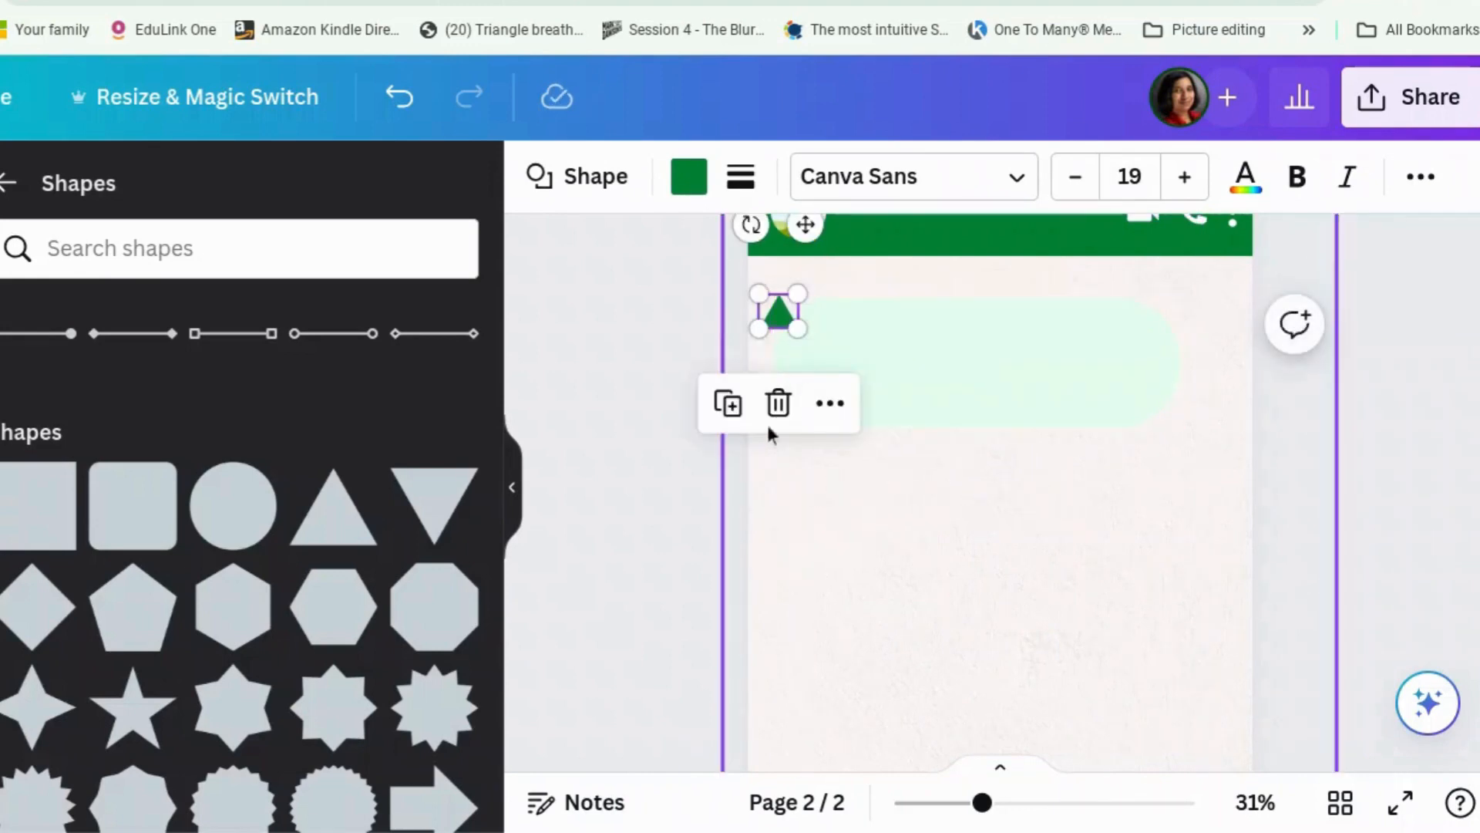
drag(752, 225, 725, 279)
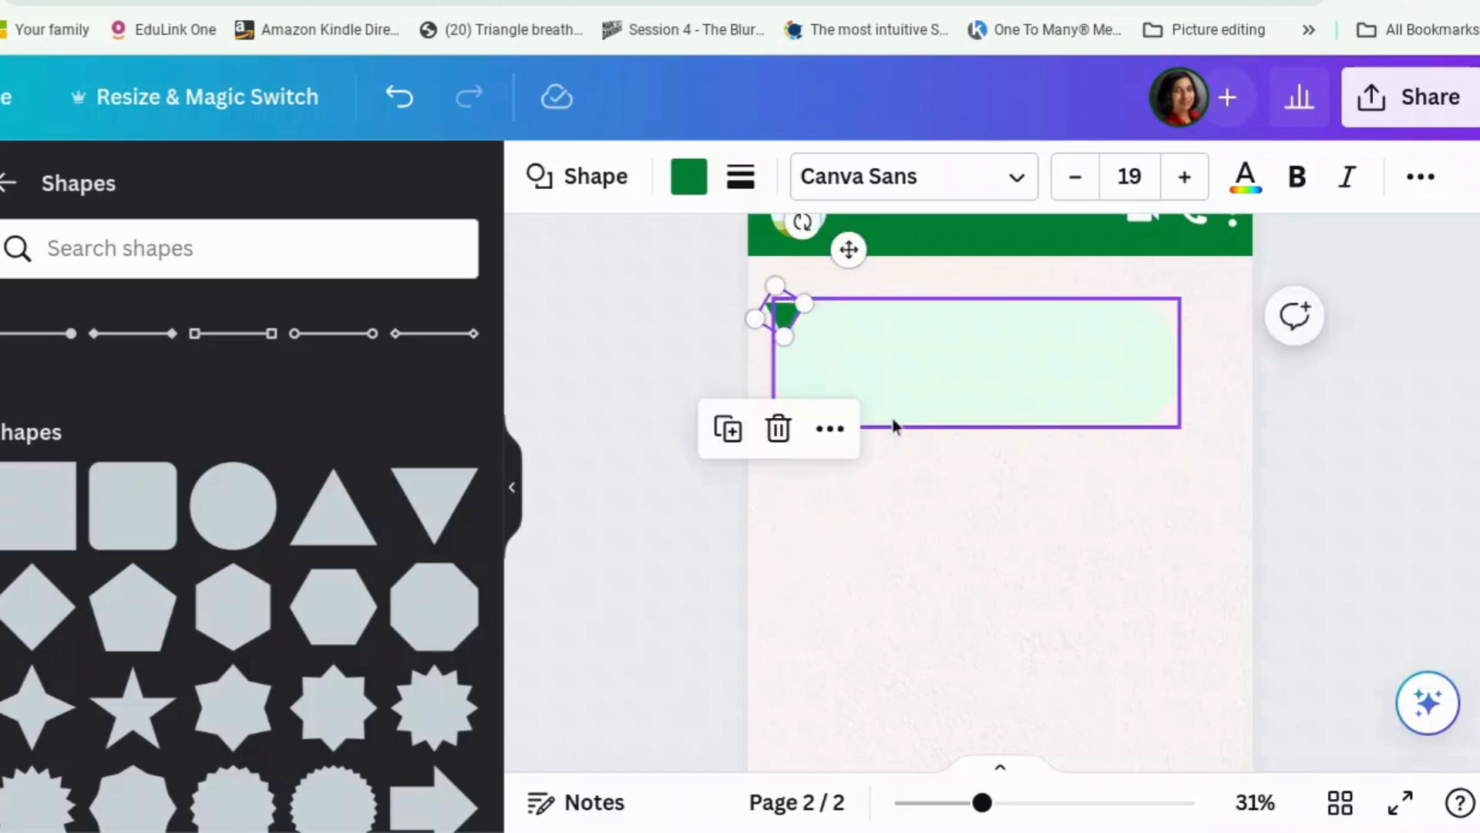
drag(782, 325, 859, 419)
Step: Fill the message bubble with the same dark green as the triangle, taken from the document colours
click(952, 362)
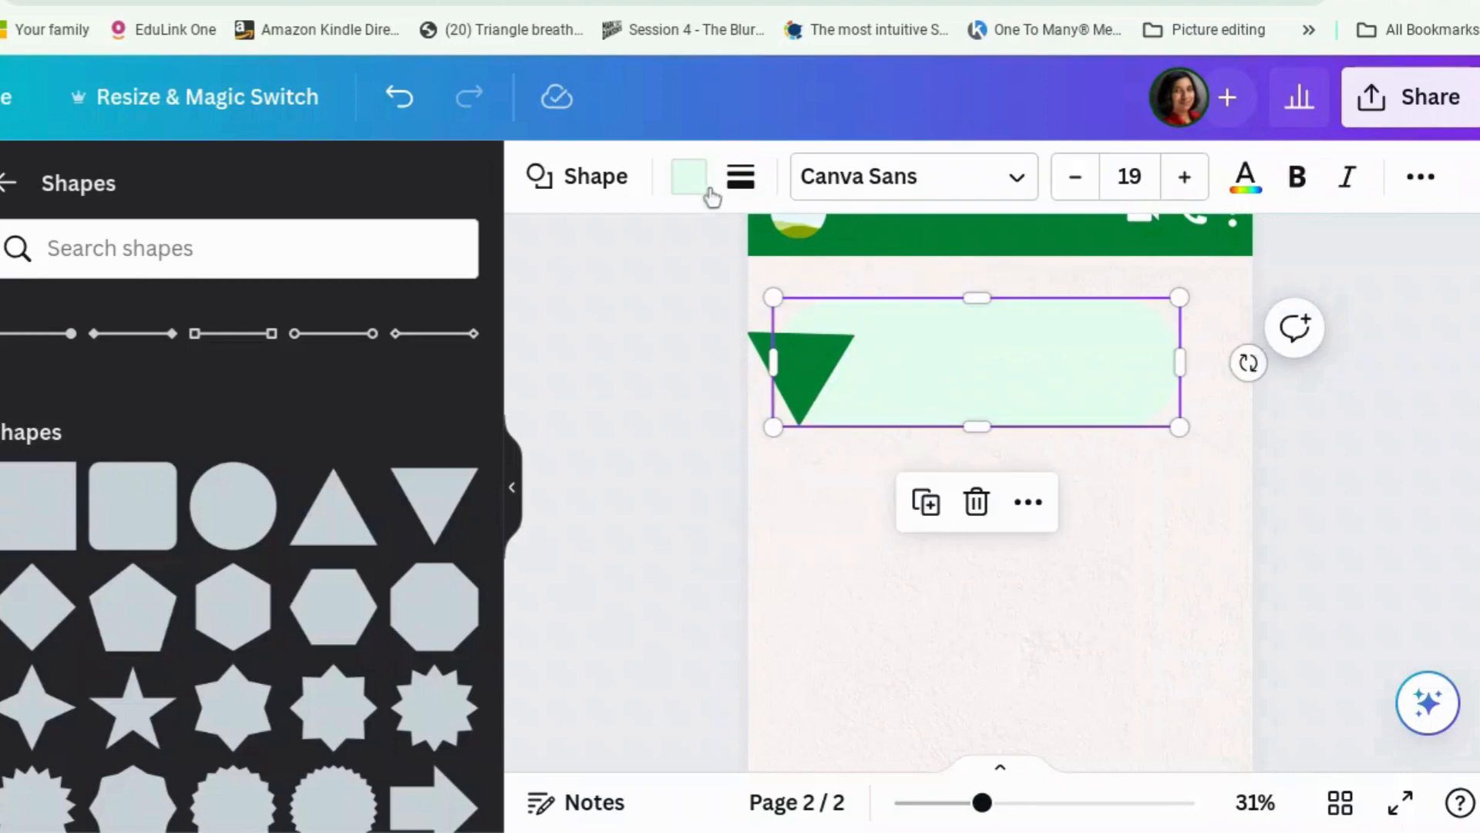
click(703, 199)
click(276, 357)
click(724, 565)
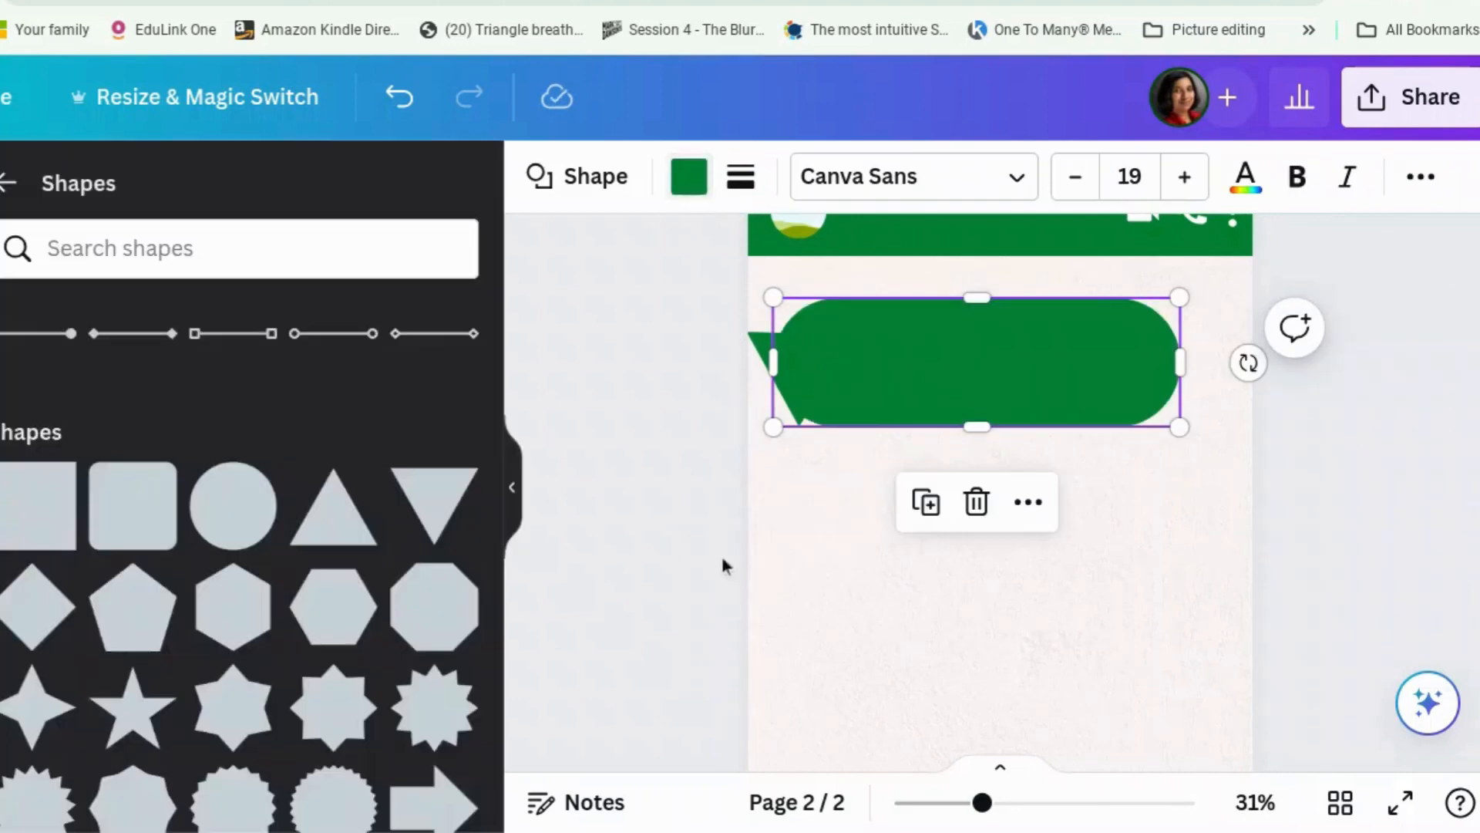
Step: Fit the triangle as a tail on the bubble's upper left corner and make the bubble slightly smaller
drag(788, 416, 814, 331)
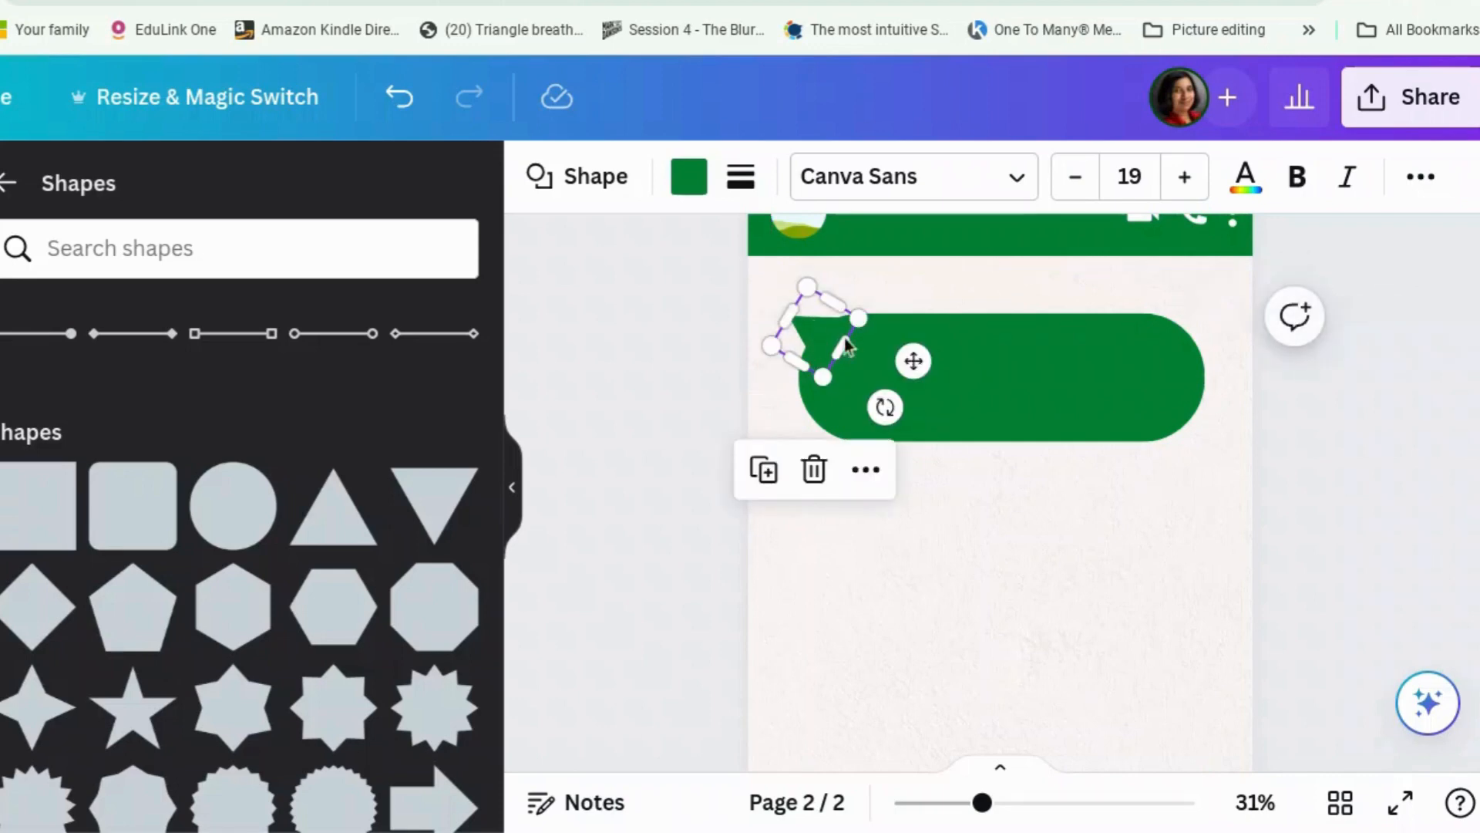
click(1001, 363)
drag(1200, 314, 1192, 317)
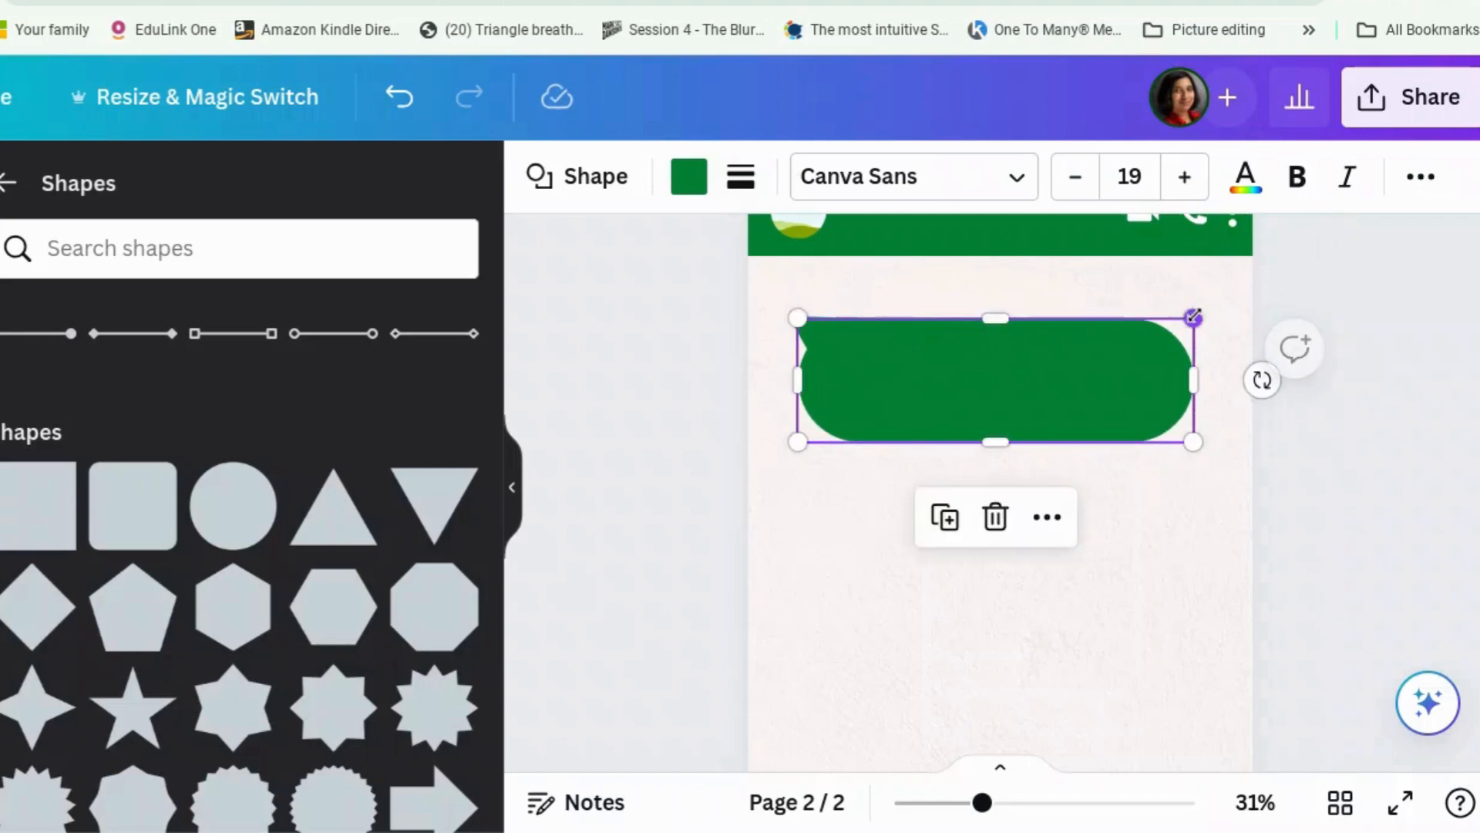
Step: Reduce the bubble's corner rounding so it becomes a rectangle with only slightly rounded corners
click(579, 183)
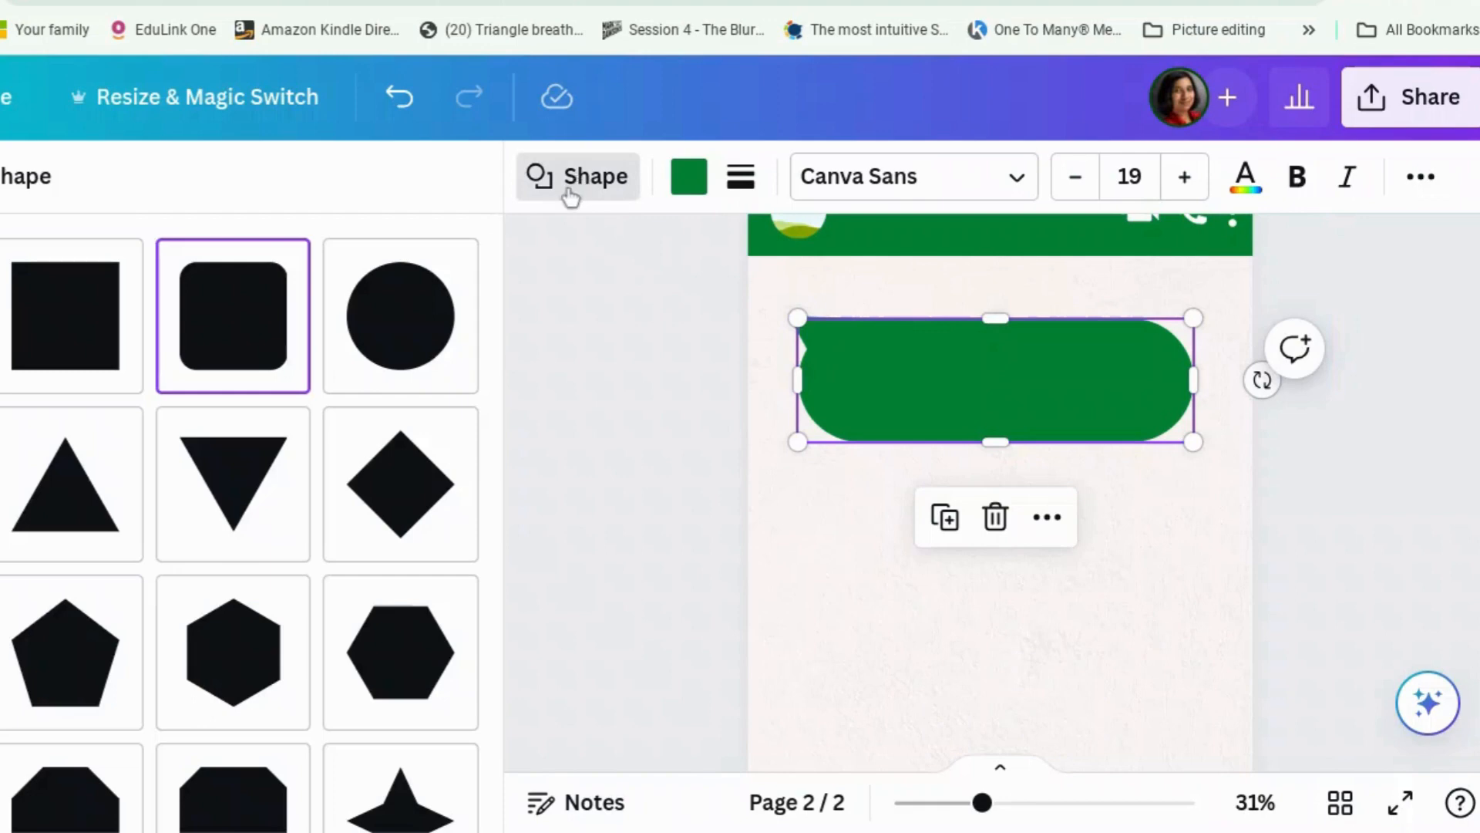
click(740, 179)
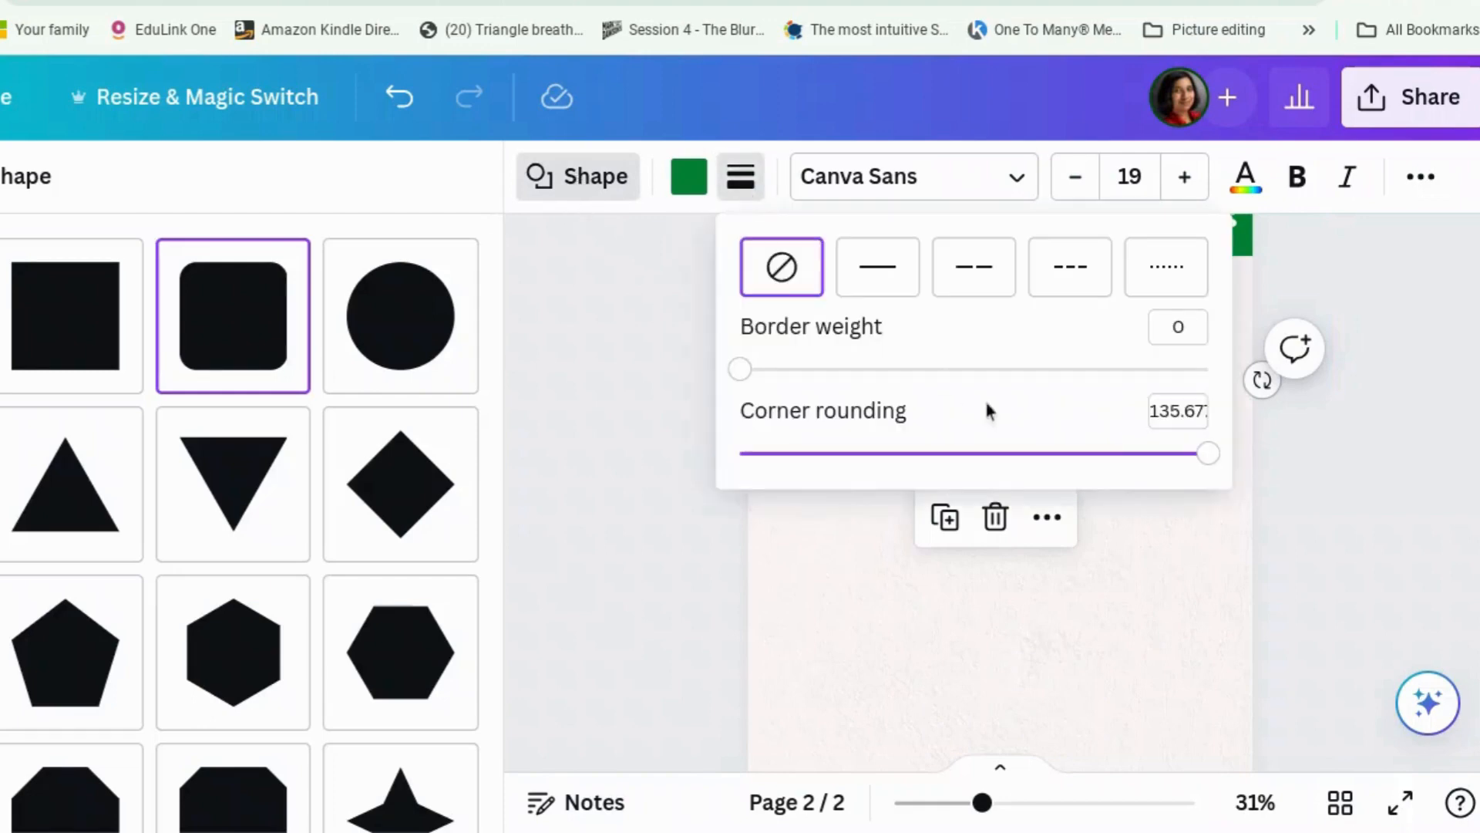
drag(1217, 465, 893, 479)
click(879, 606)
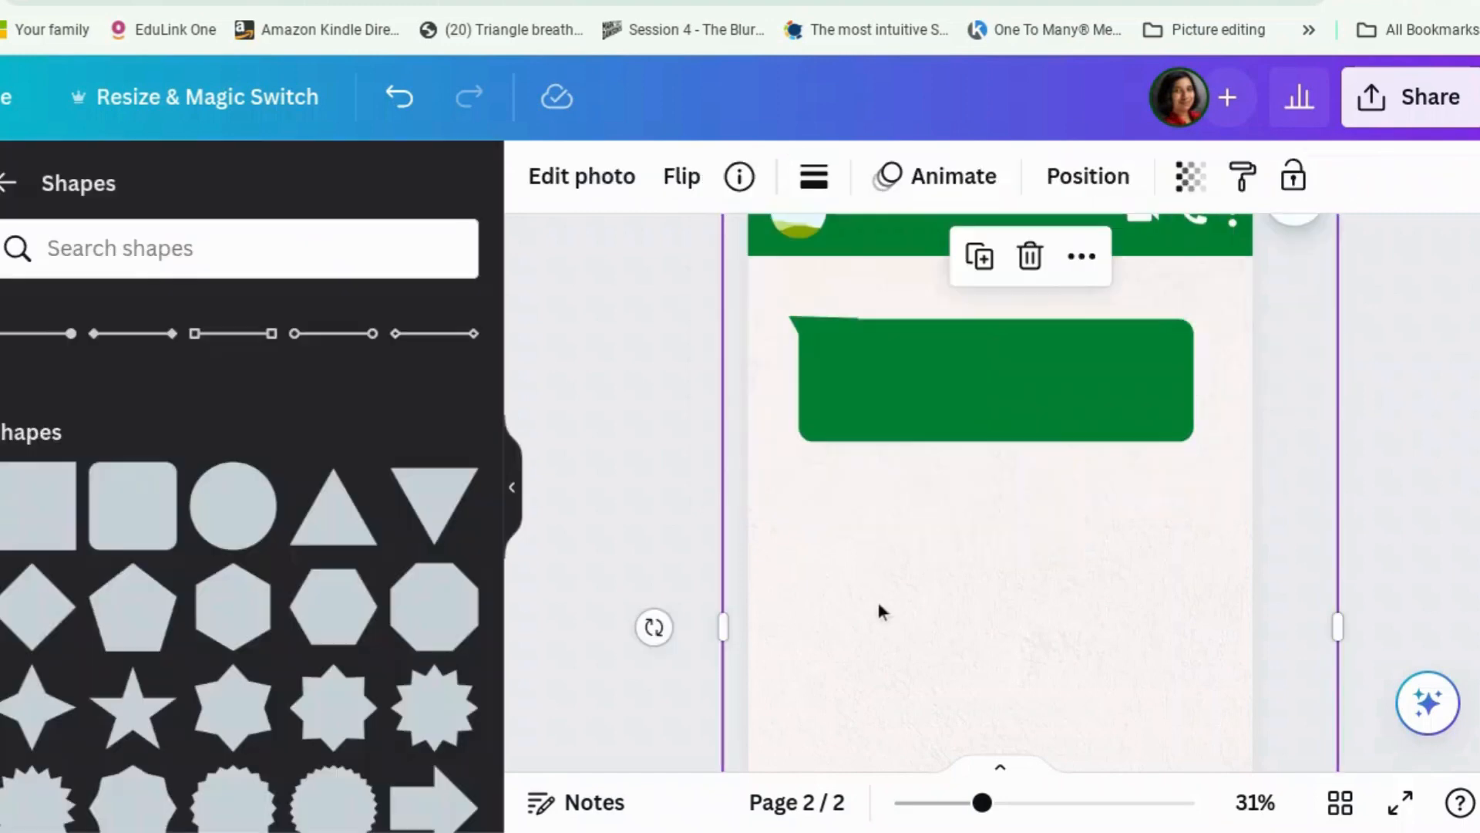
Step: Group the green bubble rectangle with its triangular tail
click(821, 333)
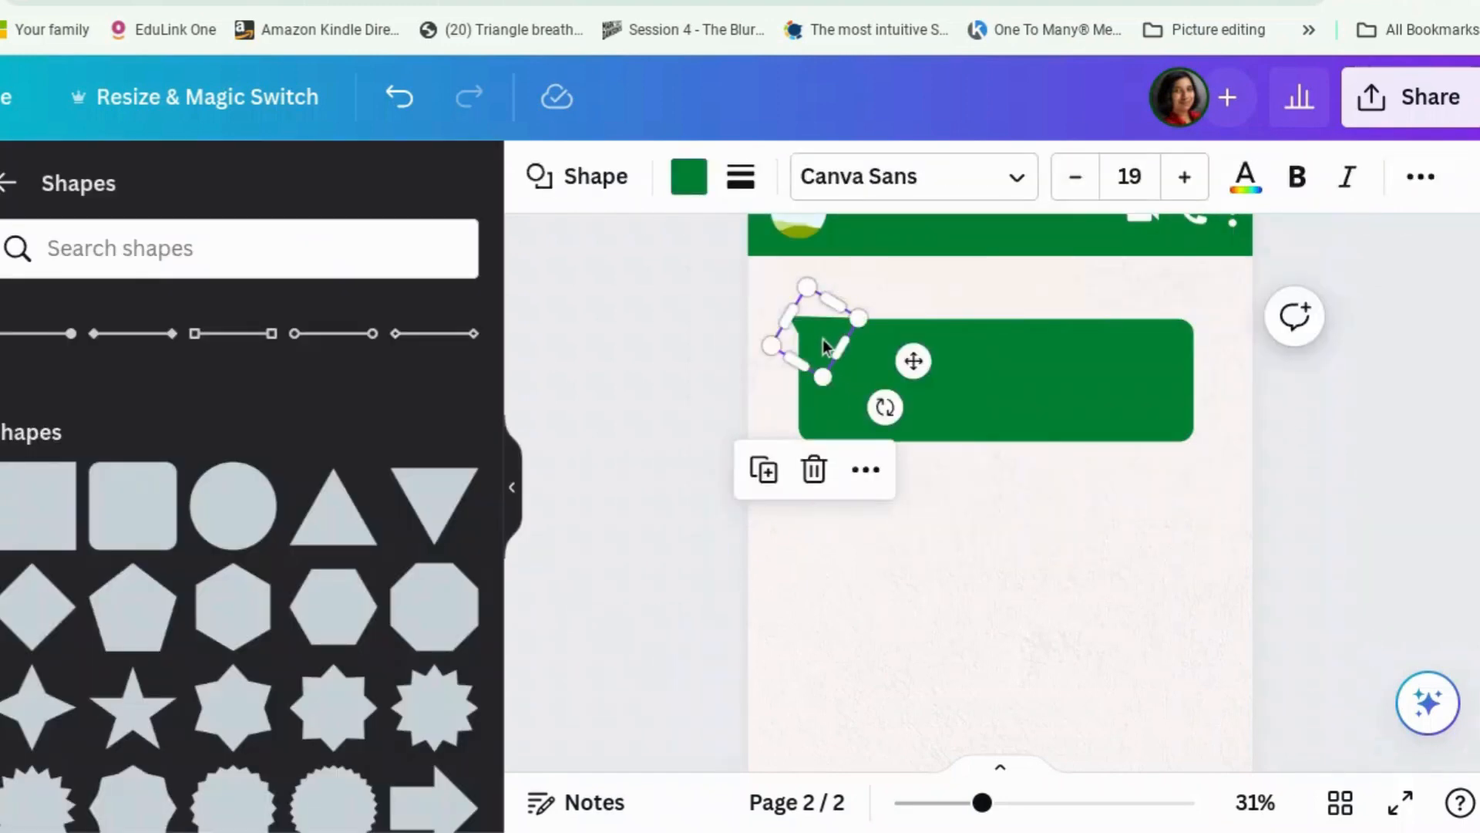
click(1041, 413)
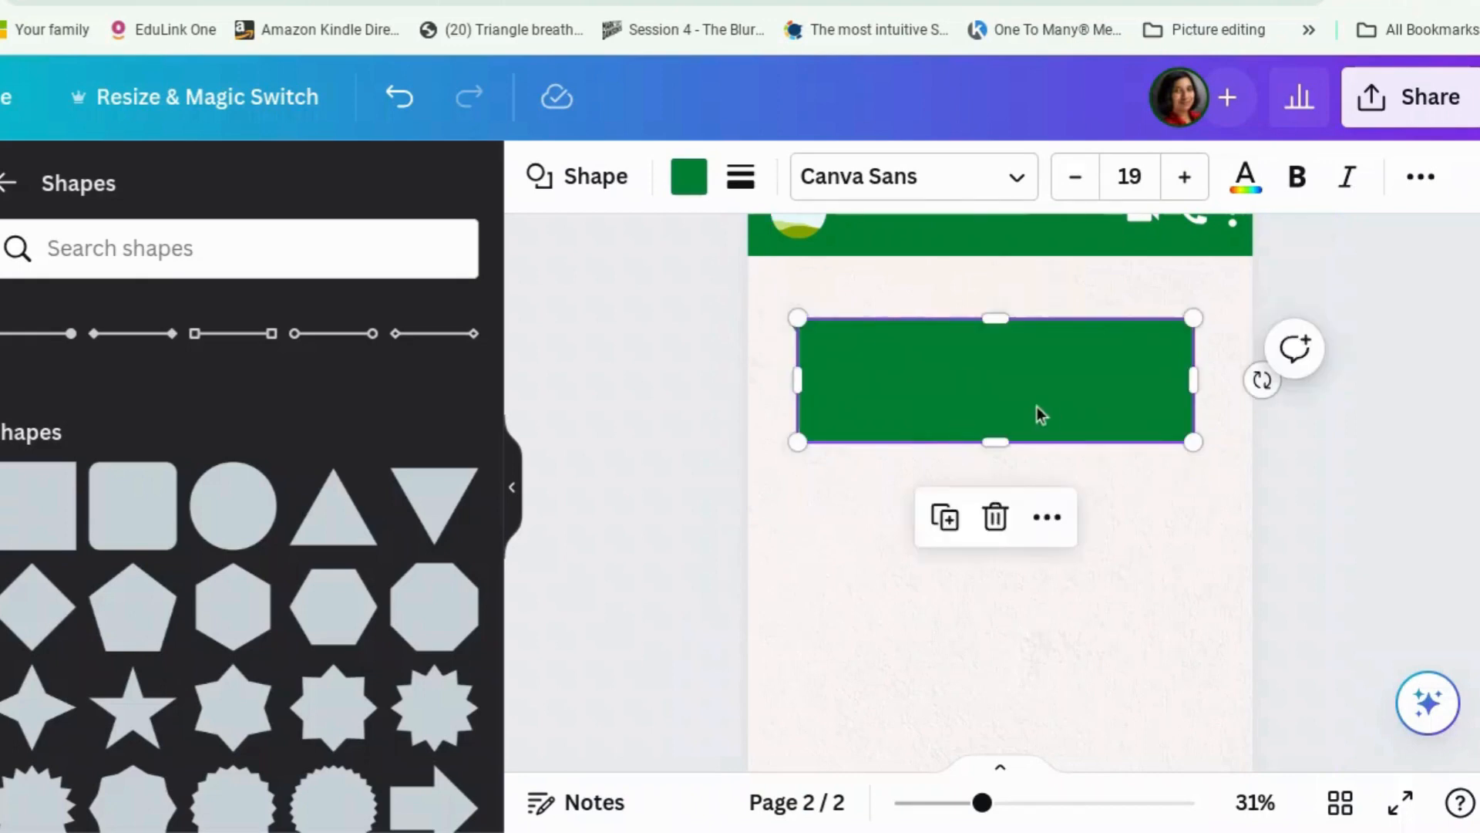
shift+click(823, 345)
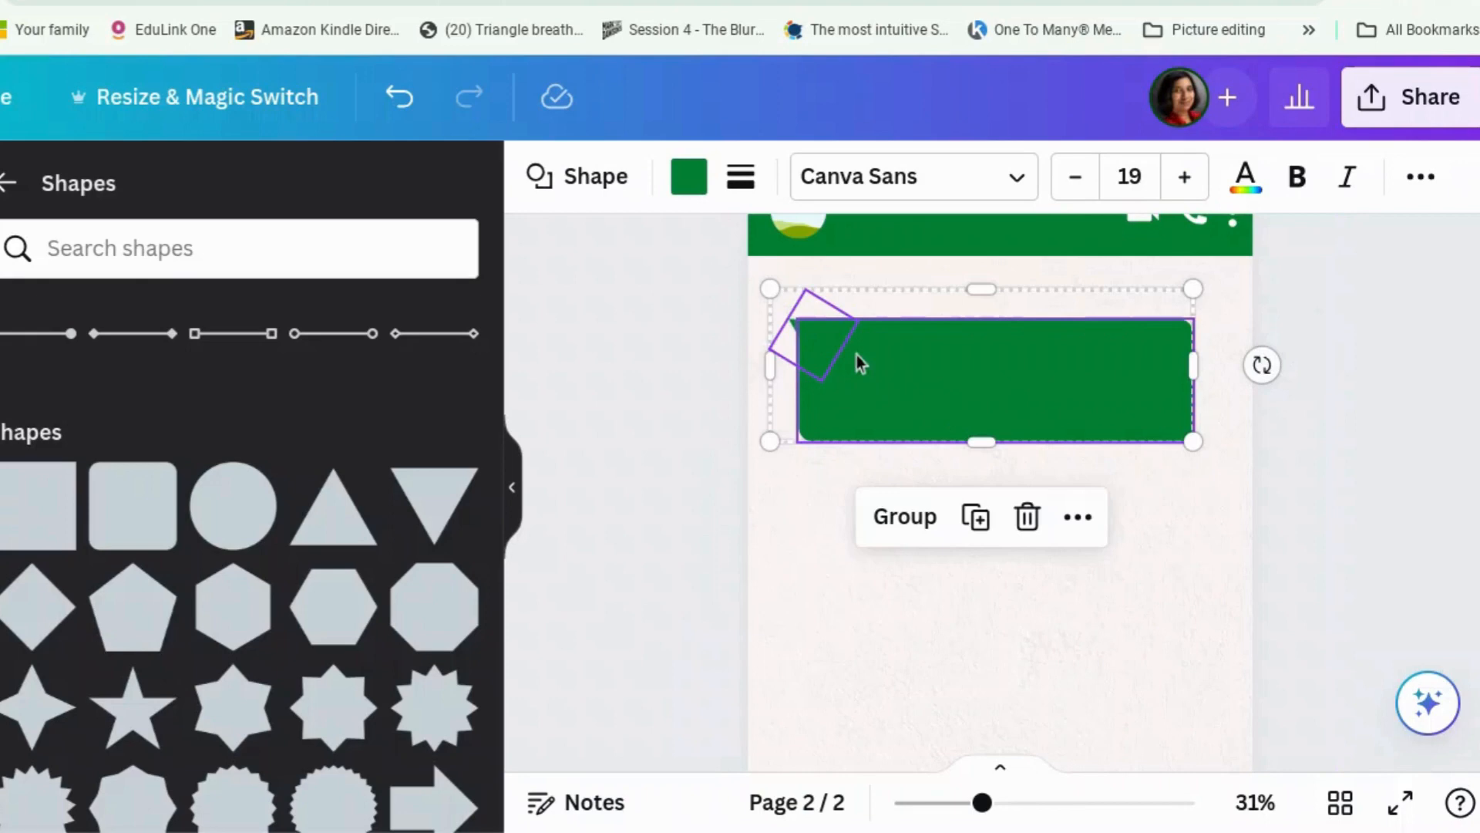
click(894, 527)
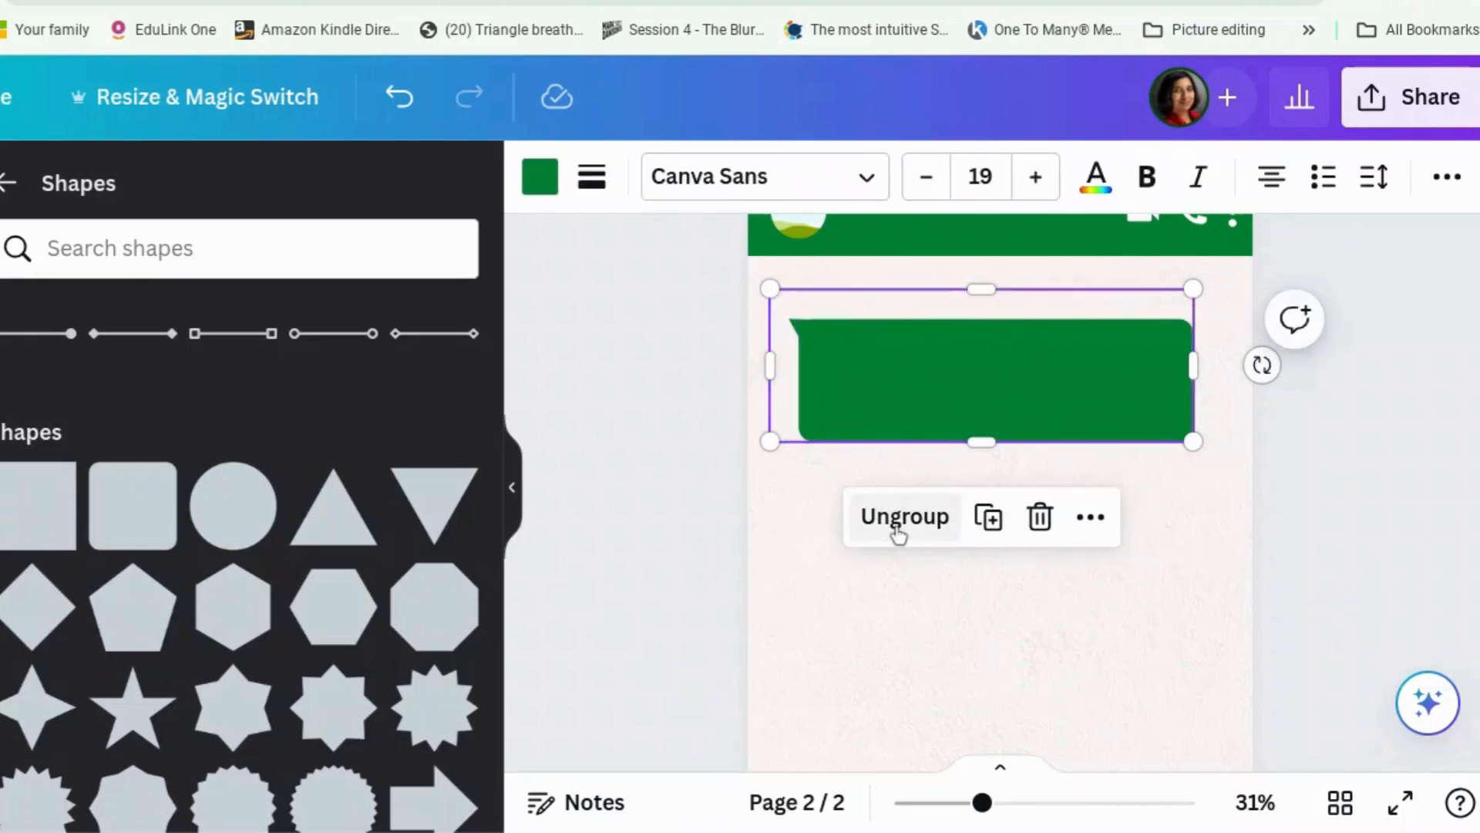
Step: Recolour the grouped message bubble from the dark green to a custom pale mint green
click(553, 187)
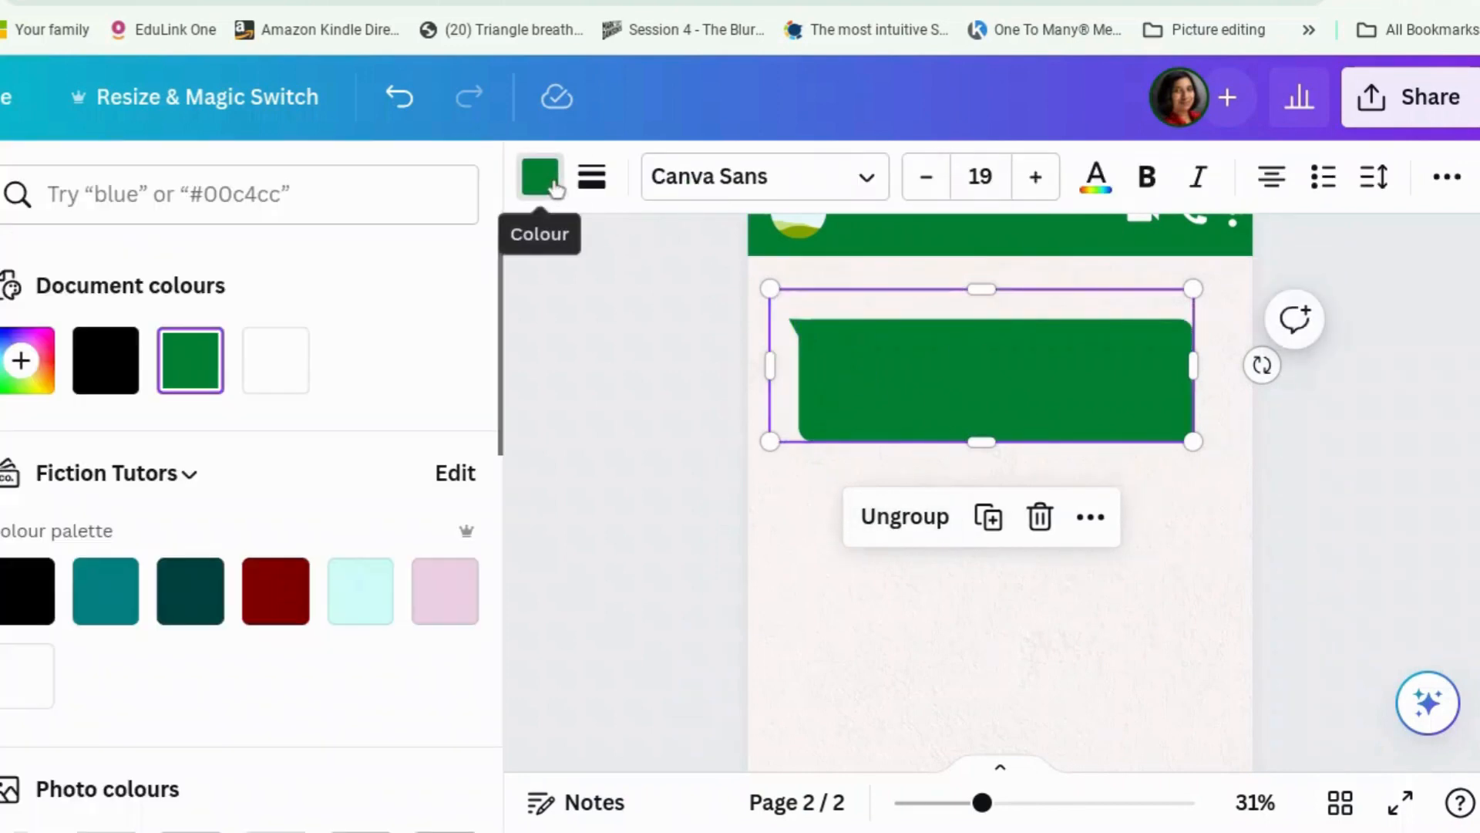
click(272, 369)
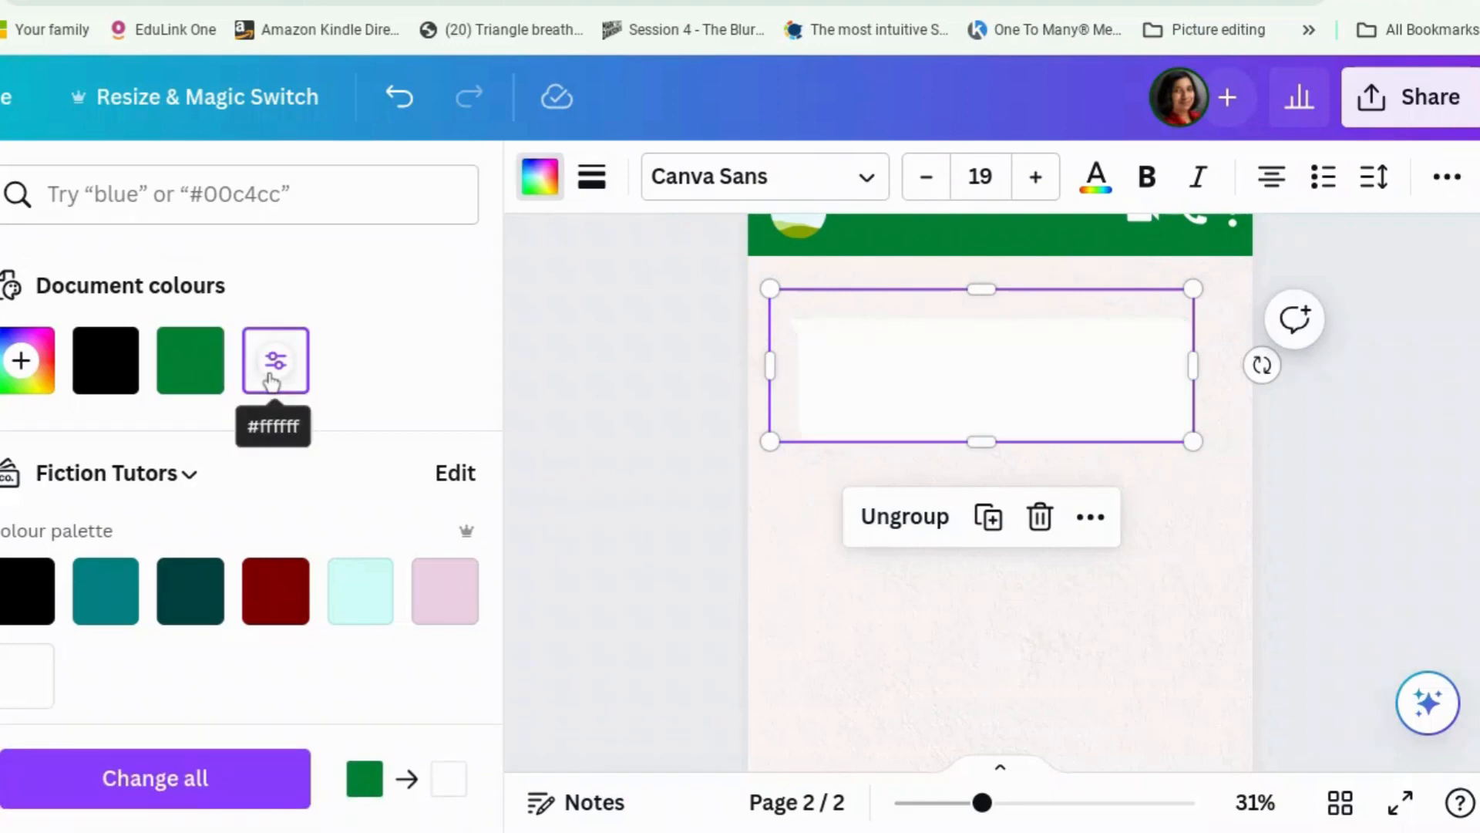
click(211, 376)
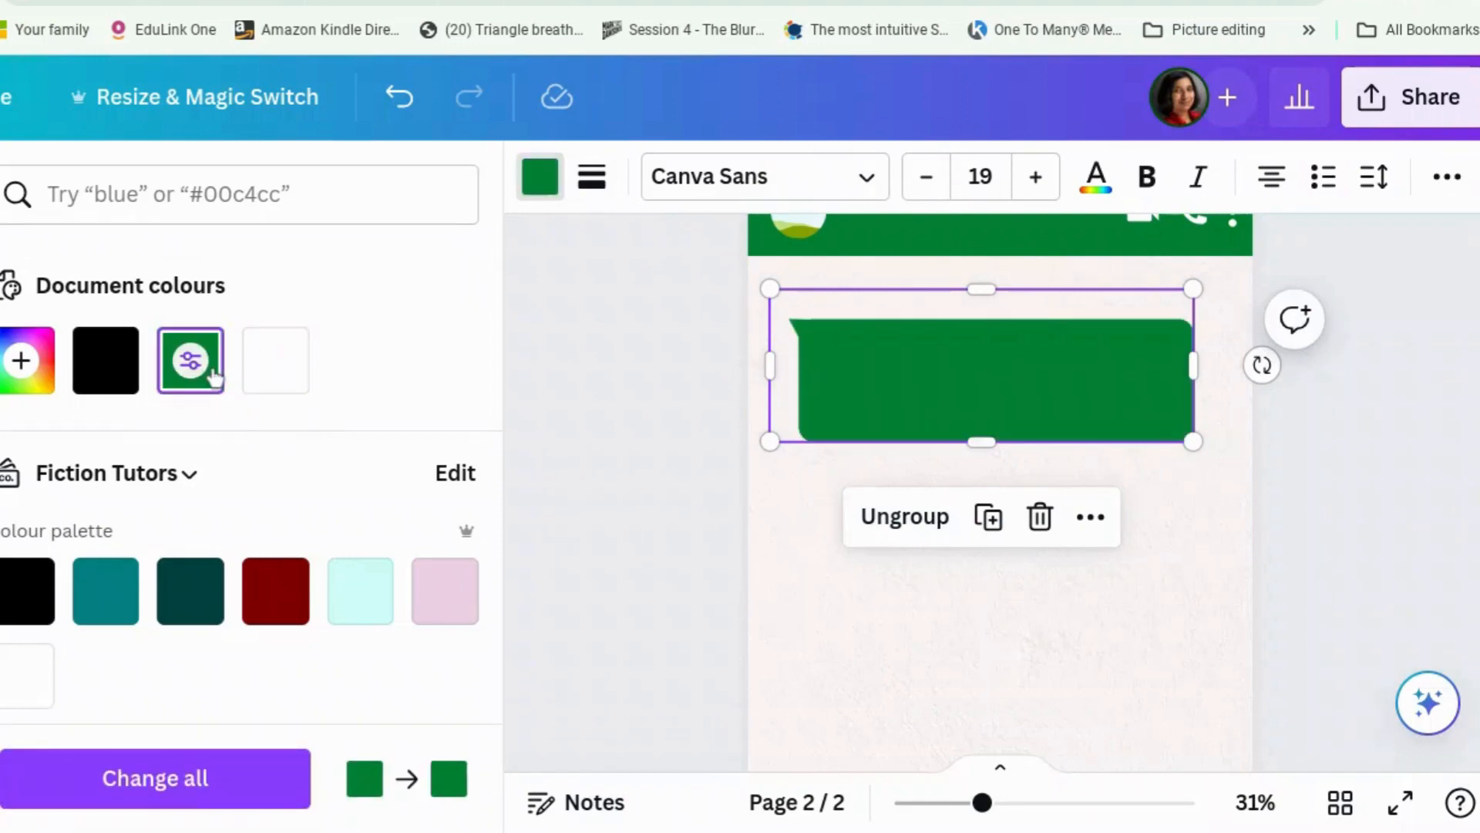
click(191, 368)
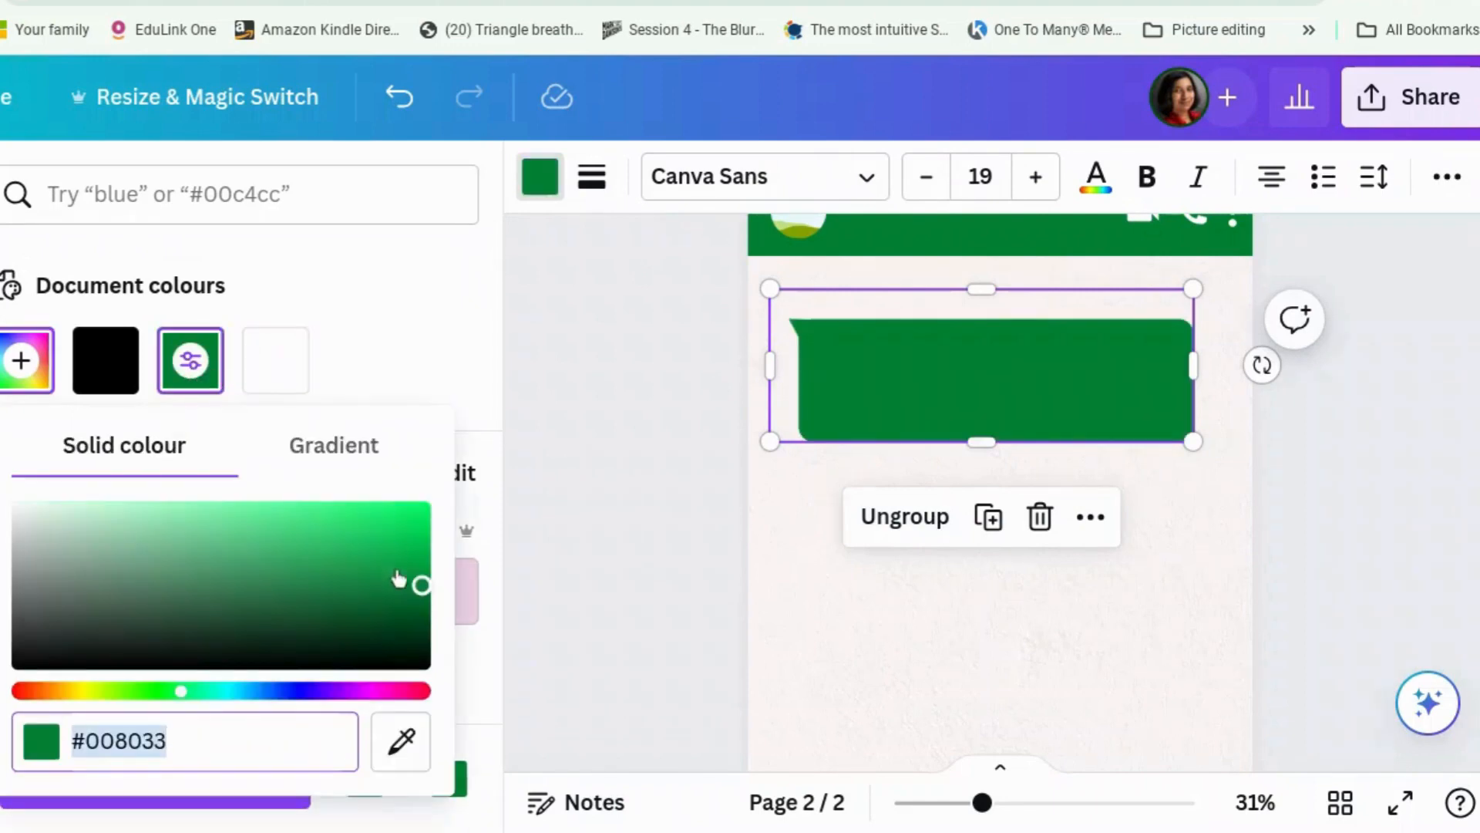
drag(421, 585, 86, 481)
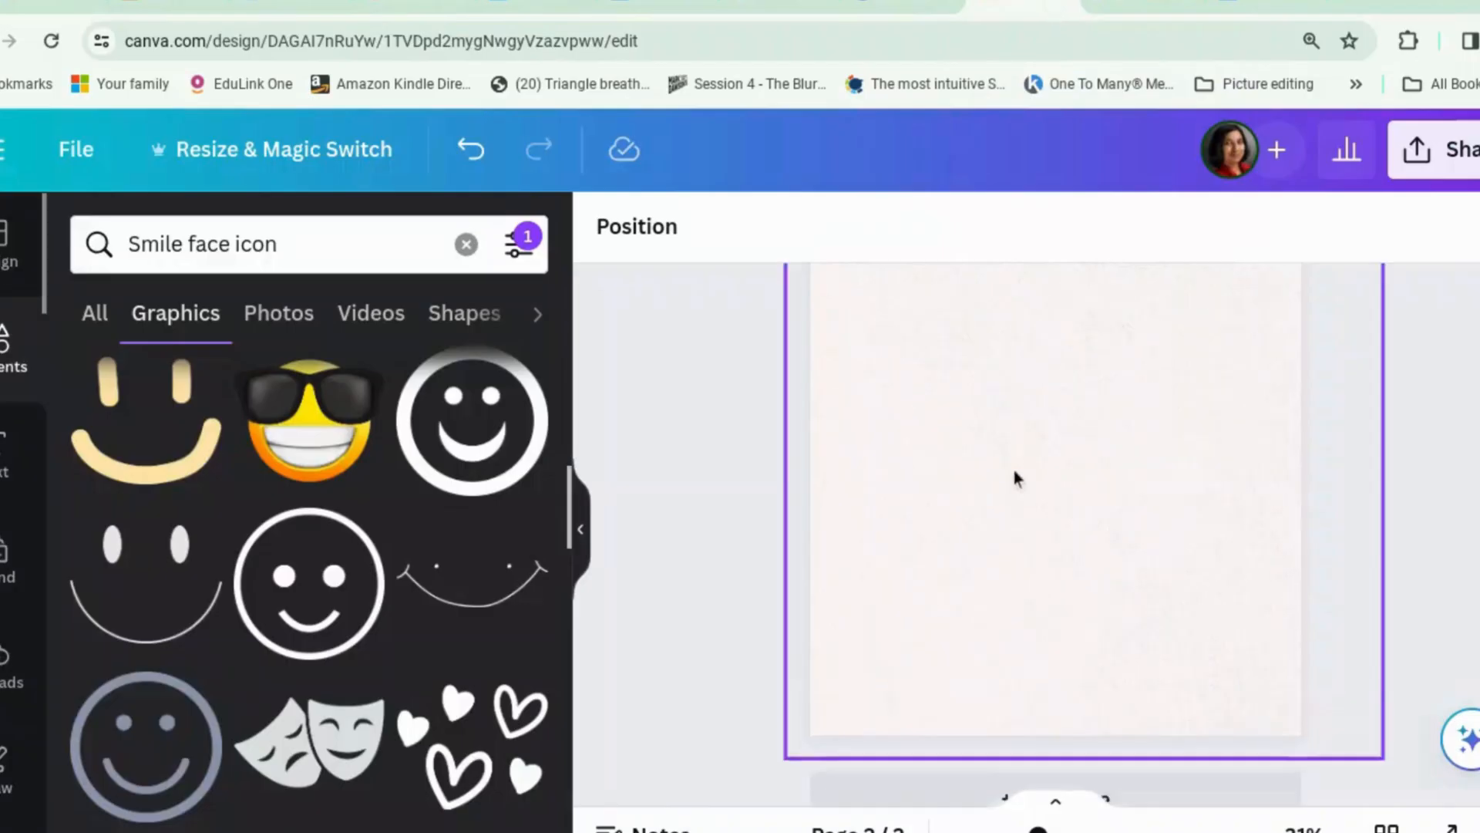
Step: Add a green square to page 2 below the message bubble and stretch it into a wide, thin bar
scroll(1015, 470, up, 2)
scroll(1015, 470, down, 5)
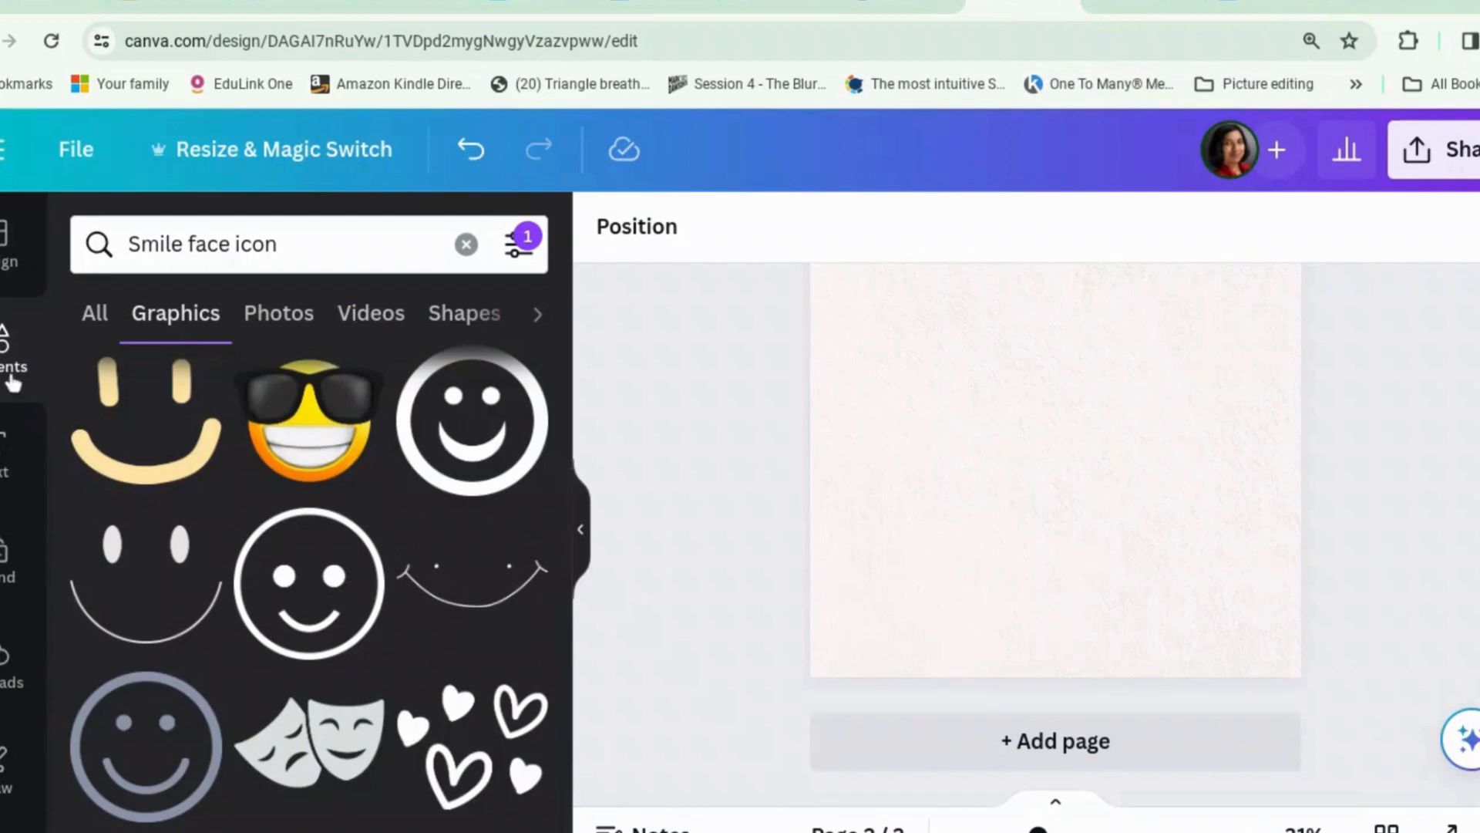
scroll(627, 529, up, 3)
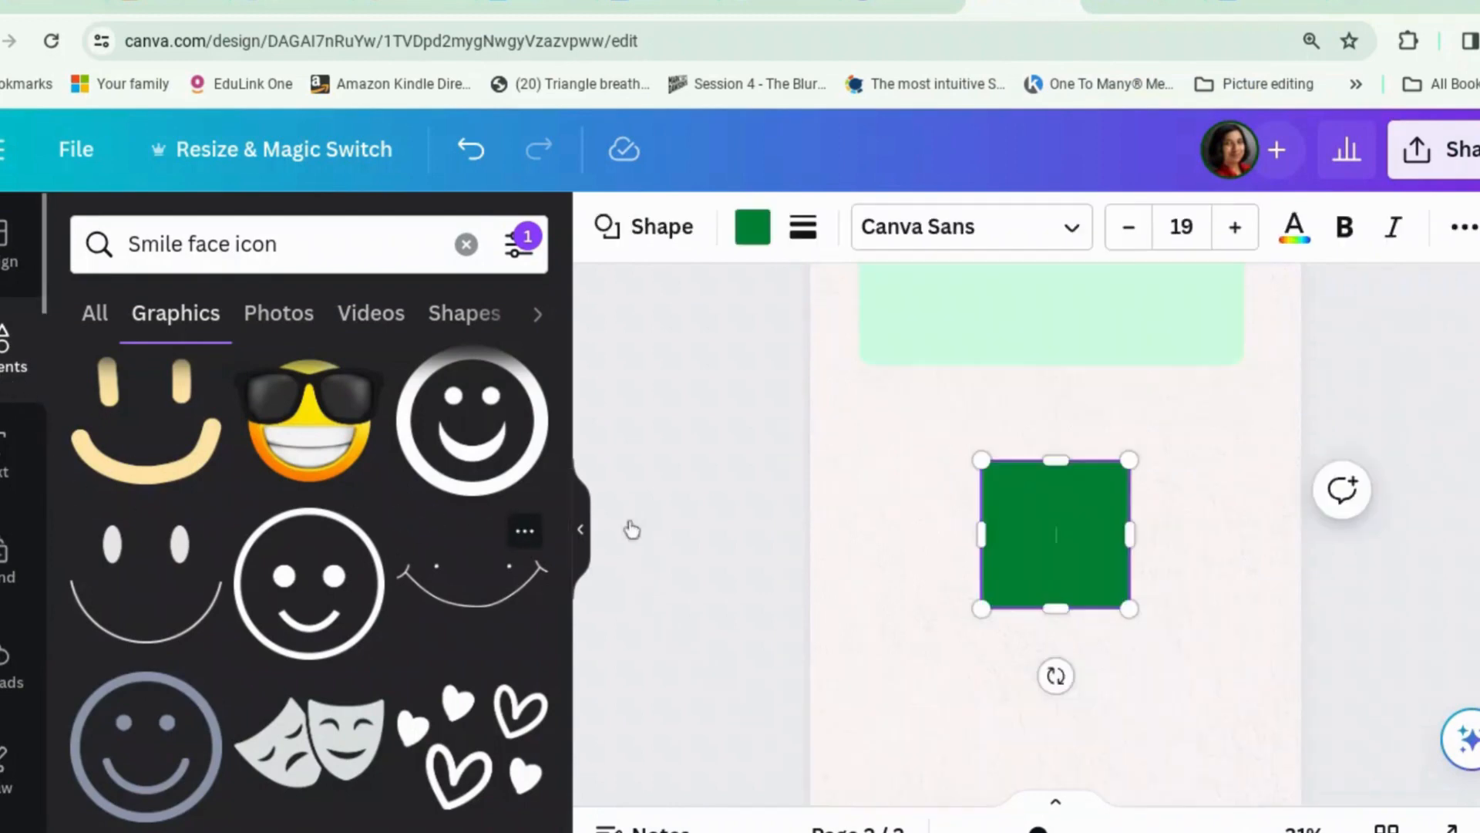
drag(1130, 534, 1260, 538)
drag(991, 534, 858, 528)
drag(1076, 462, 1079, 557)
Step: Set the green bar's corner rounding to 65
click(803, 232)
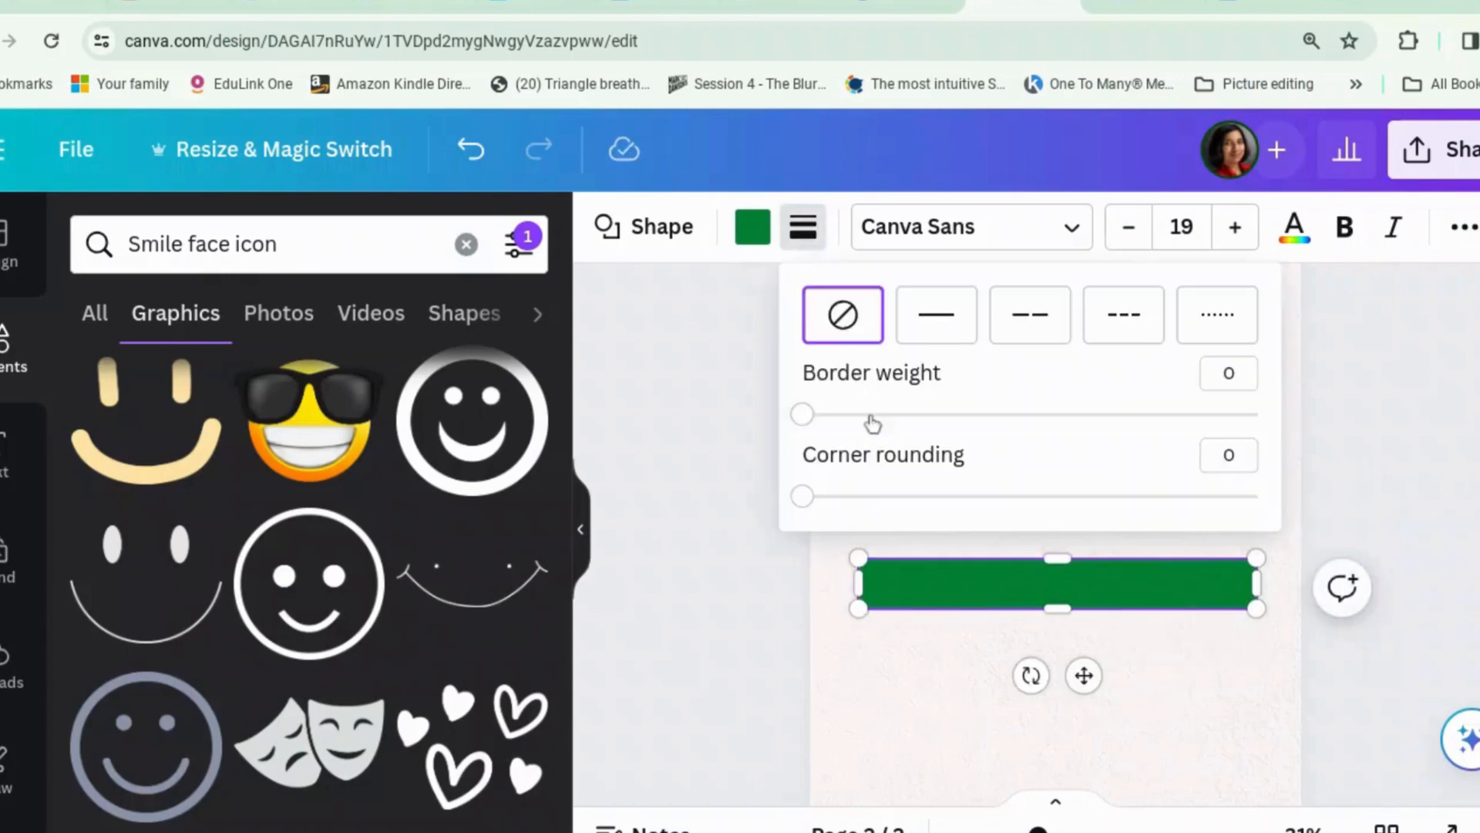
drag(812, 502, 1101, 494)
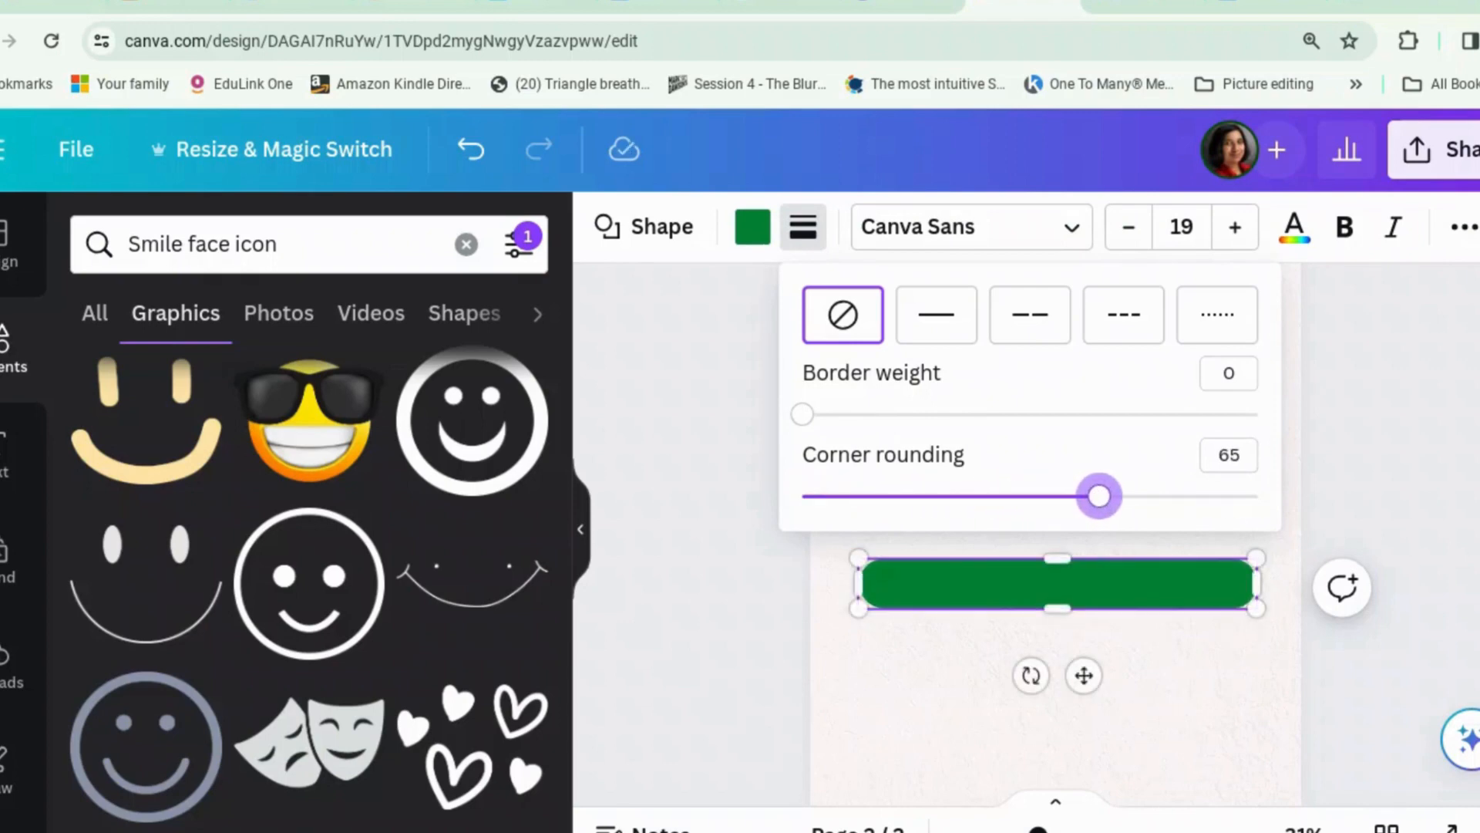
key(Escape)
Step: Fill the rounded bar with white and move it to the bottom of page 2, nearer the left edge
click(756, 231)
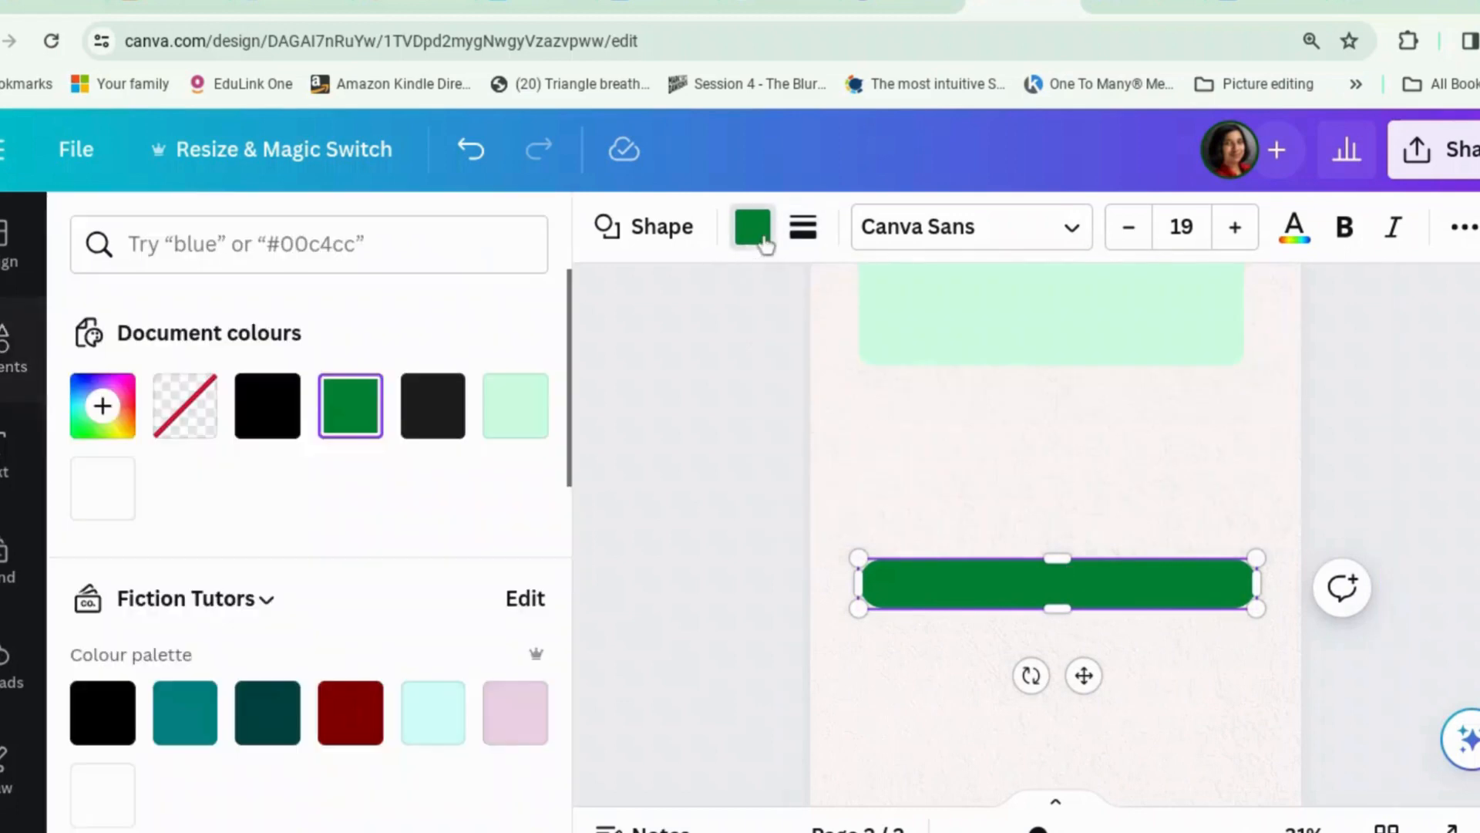
click(108, 492)
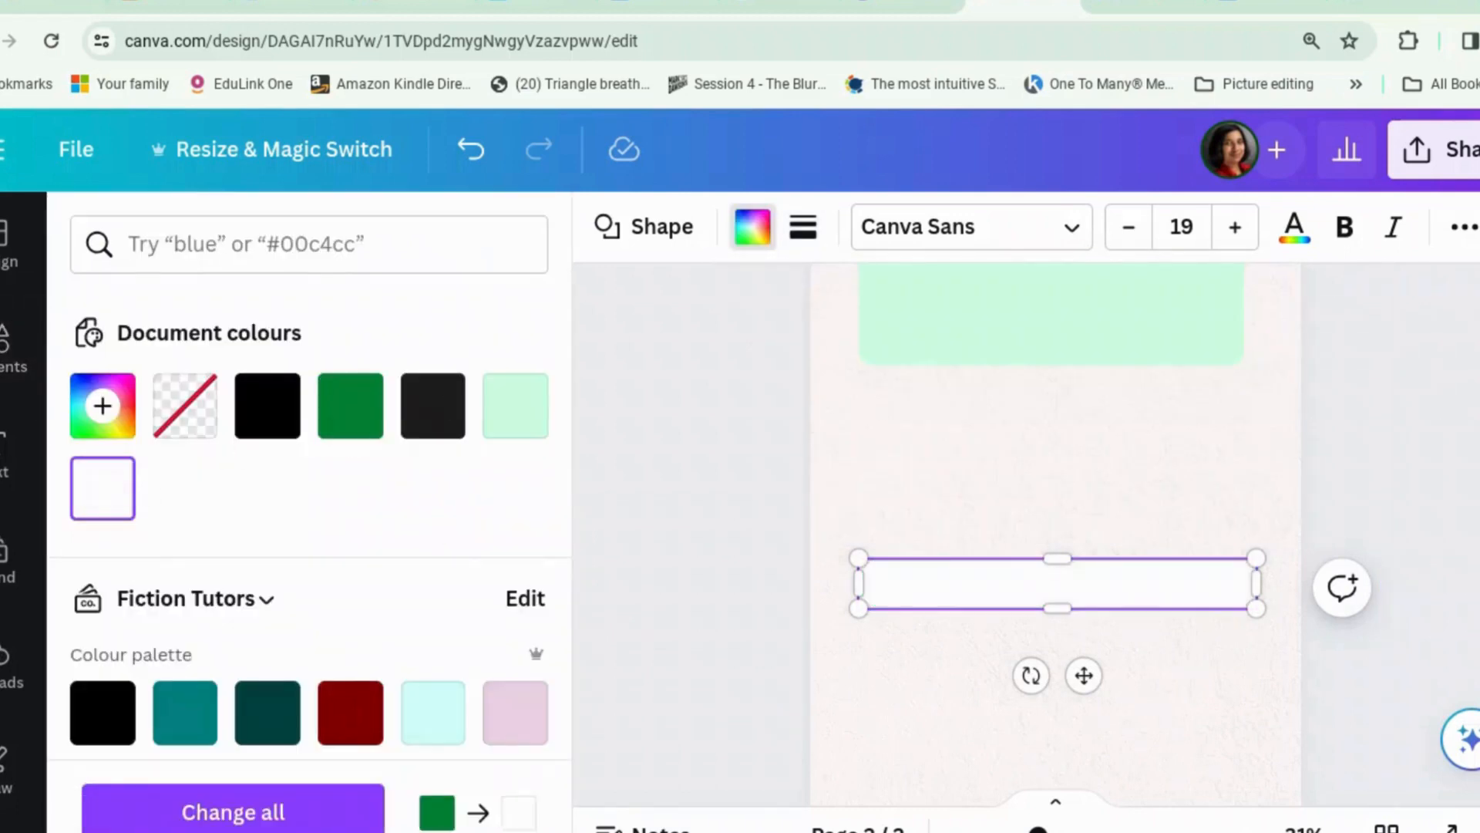
drag(1084, 675, 1048, 704)
click(1408, 578)
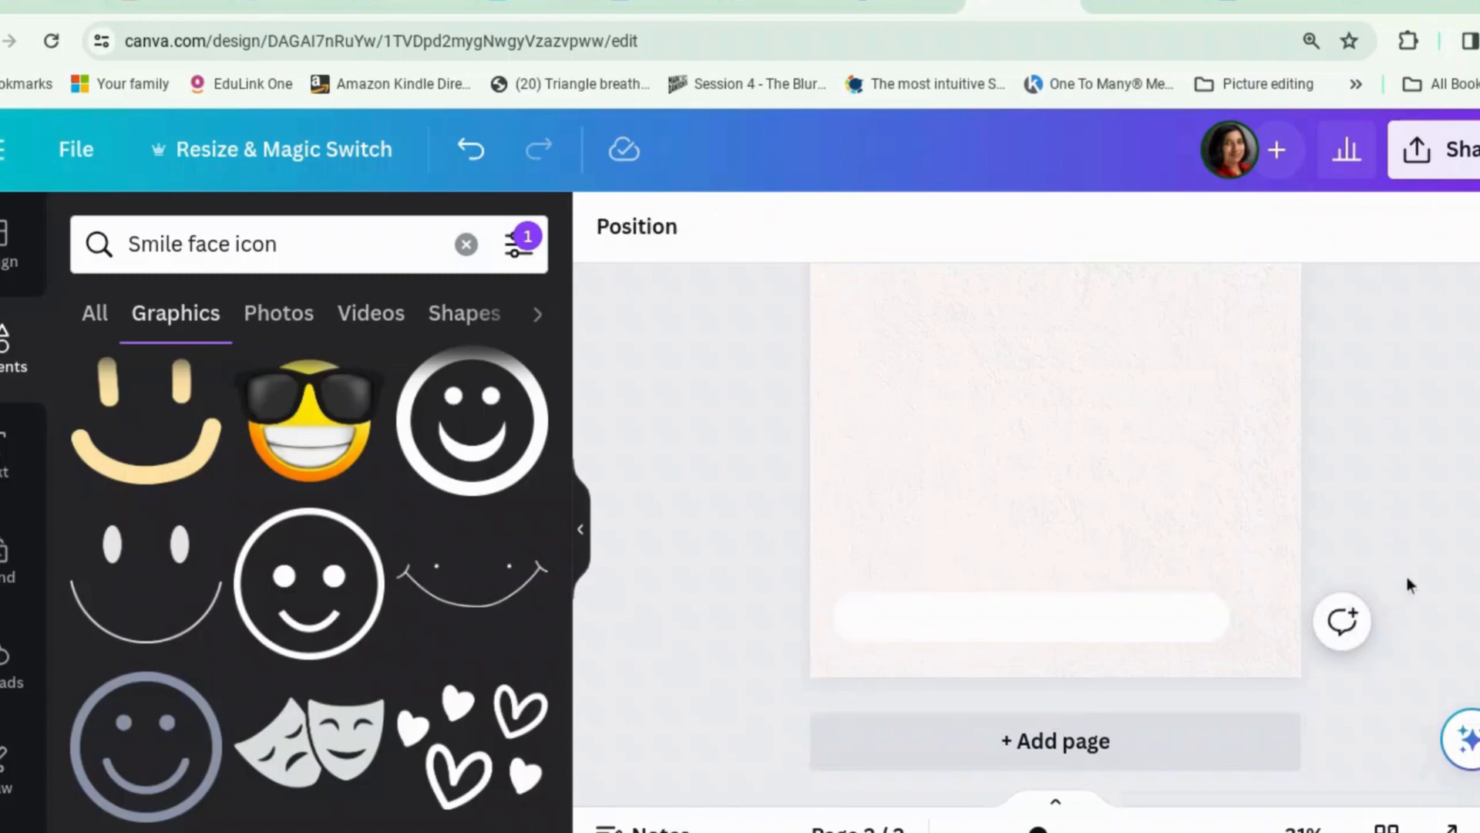
Step: Copy the black smiley icon from page 1 and paste it onto page 2
scroll(1408, 584, up, 3)
scroll(1348, 584, down, 3)
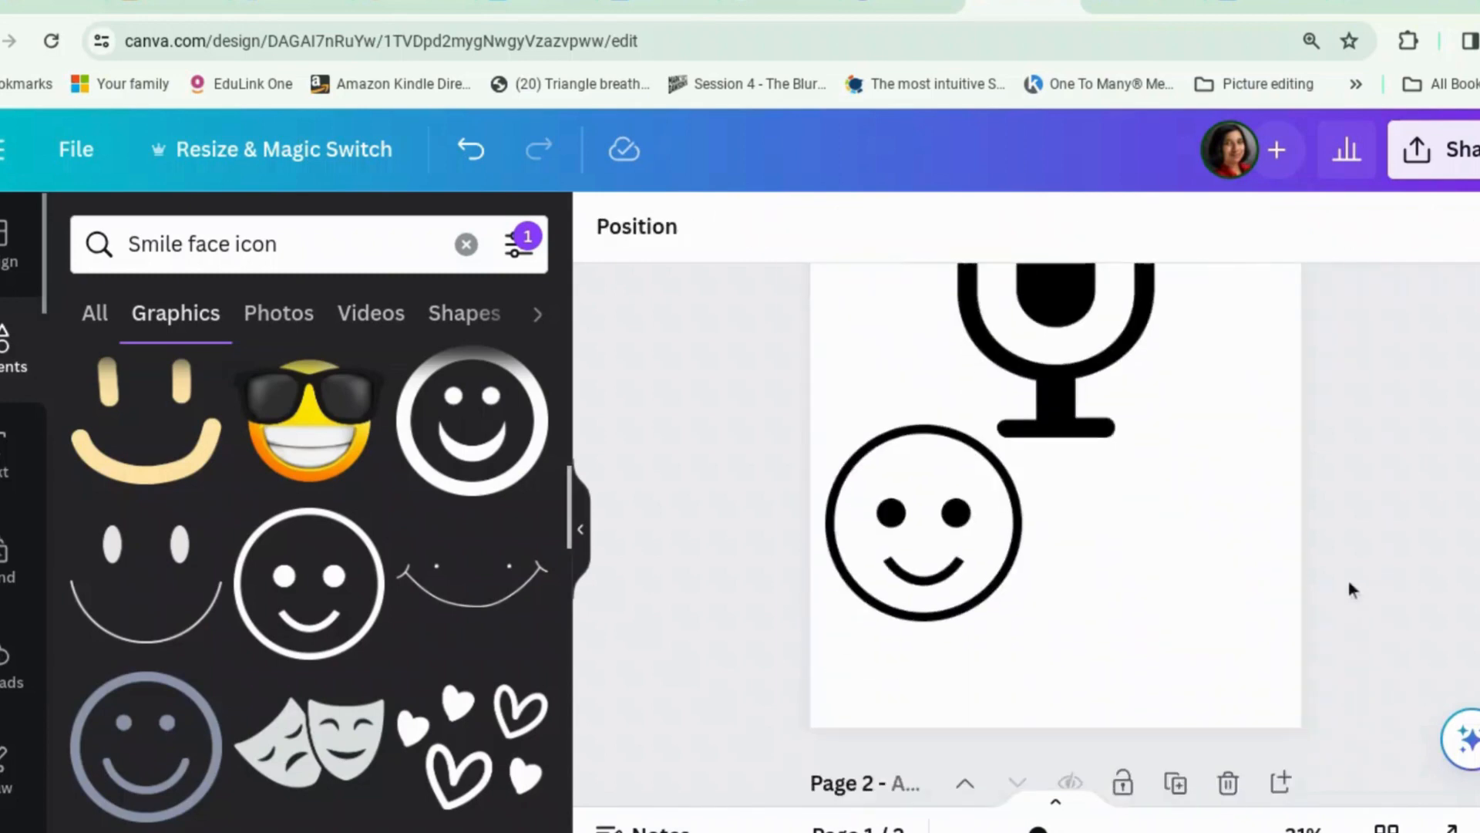
click(954, 576)
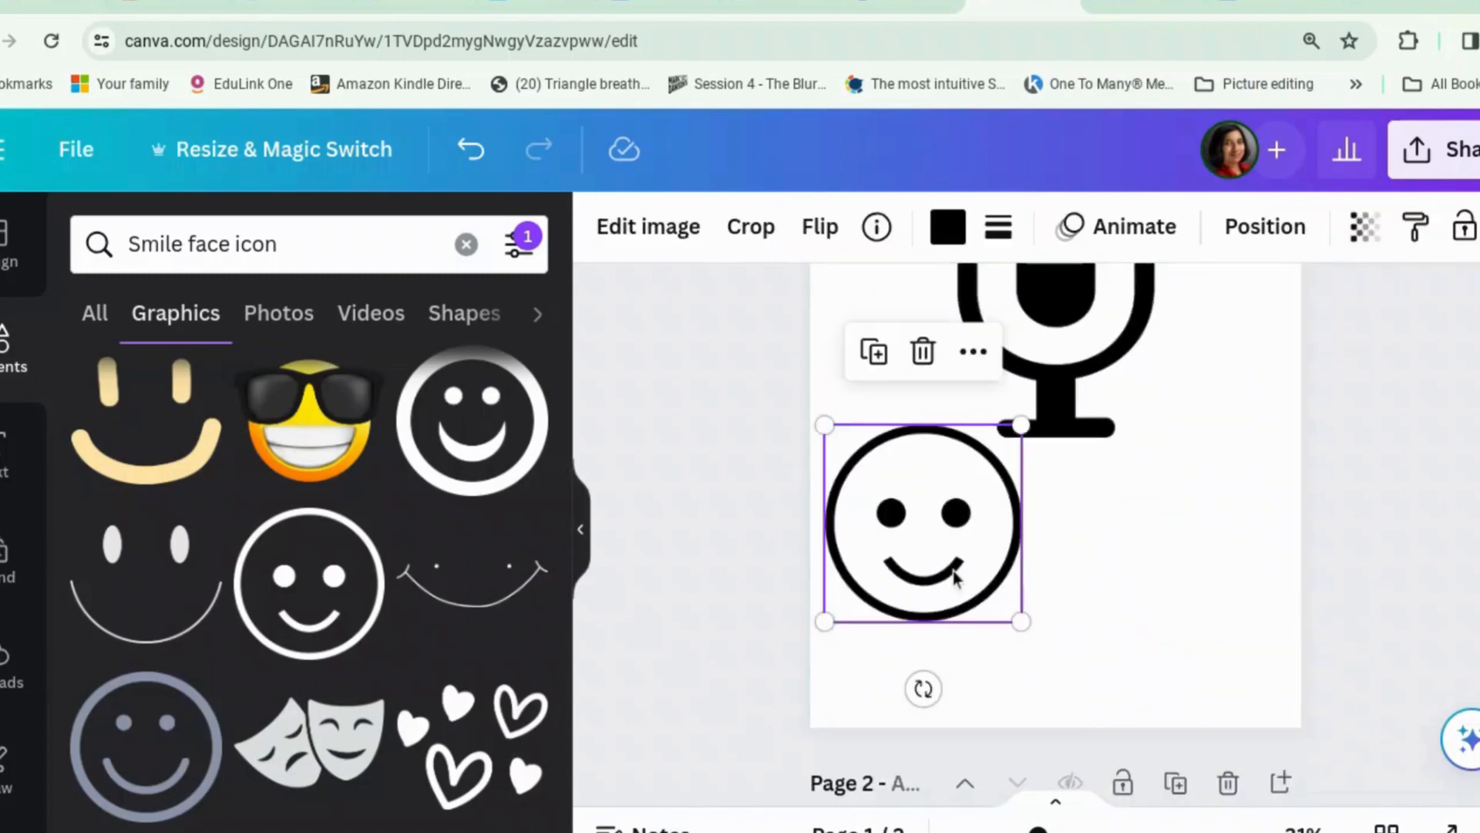
scroll(972, 586, down, 10)
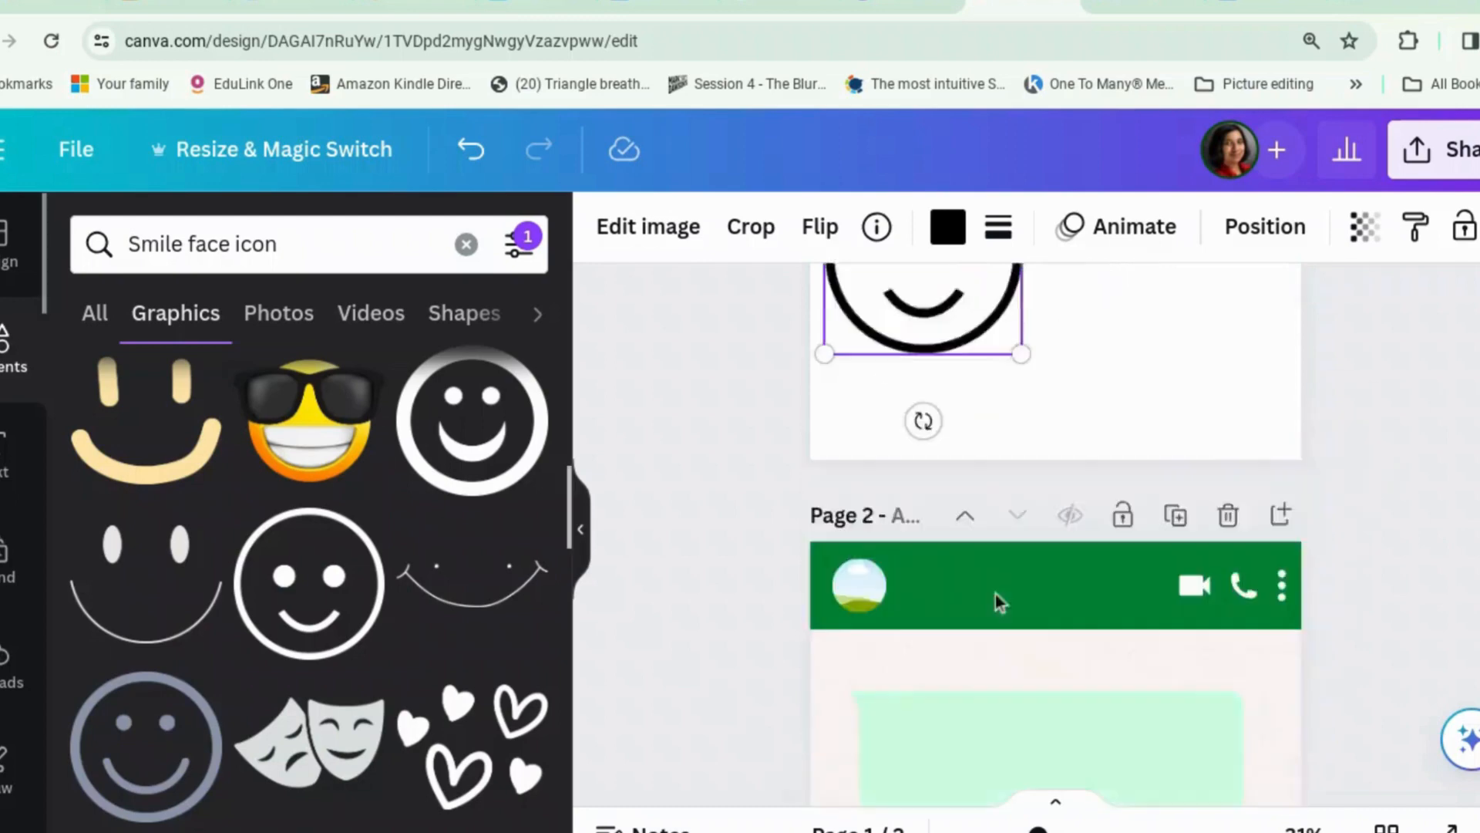
click(1016, 576)
key(ctrl+v)
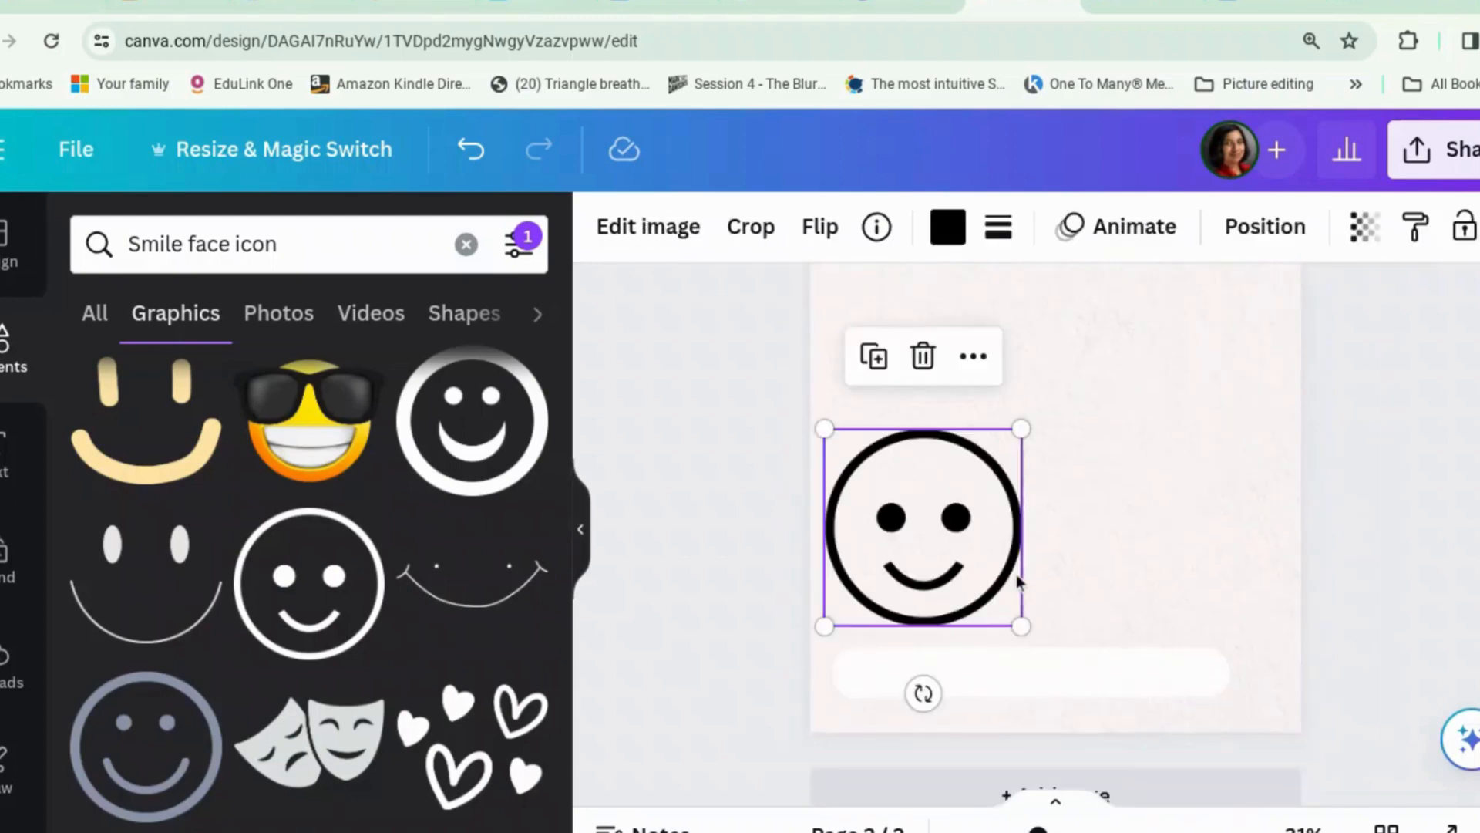
Step: Shrink the smiley icon to fit inside the white bar and place it at the bar's left end
drag(1019, 426, 892, 631)
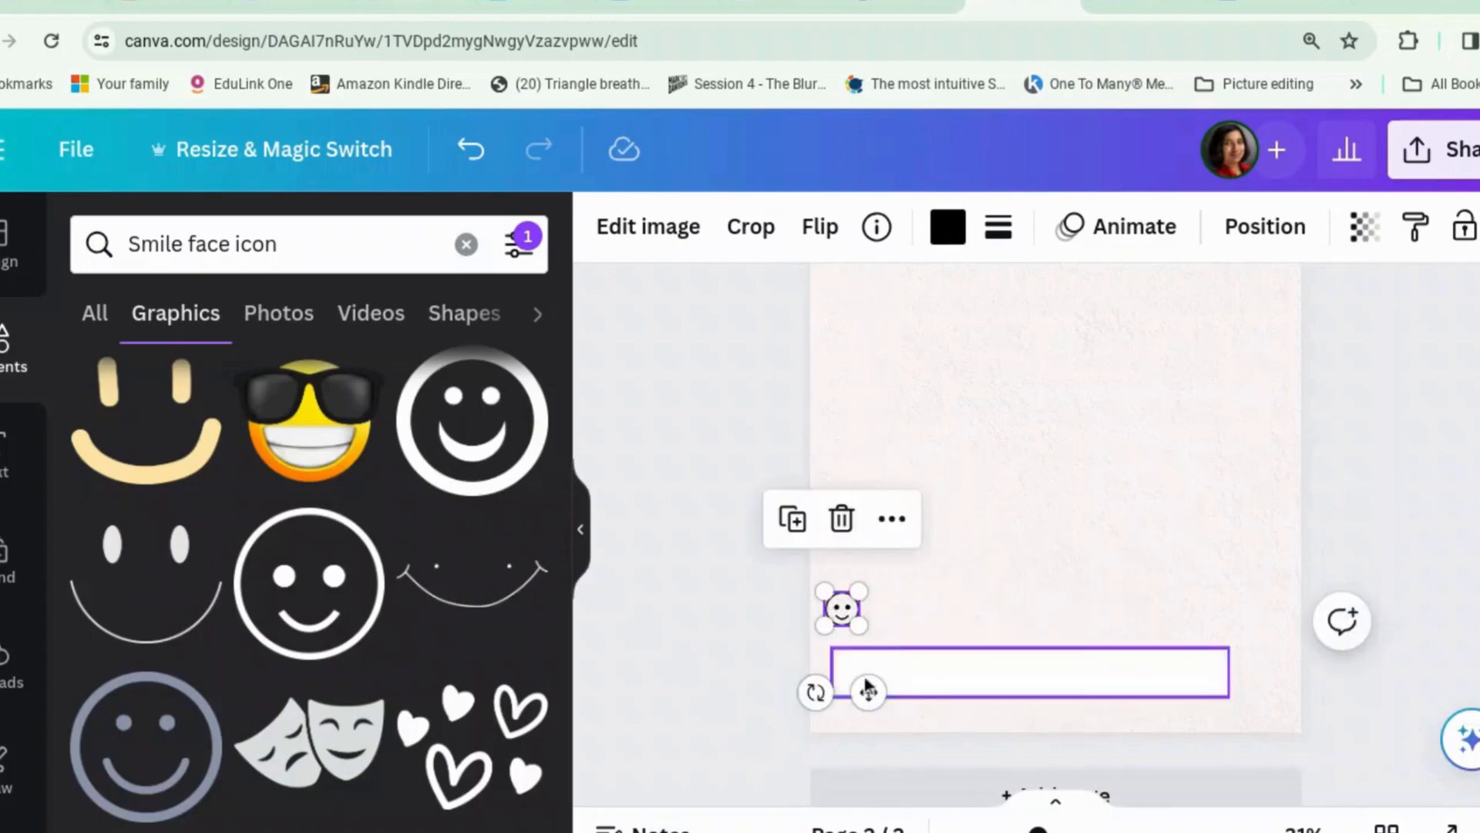
drag(866, 687, 888, 742)
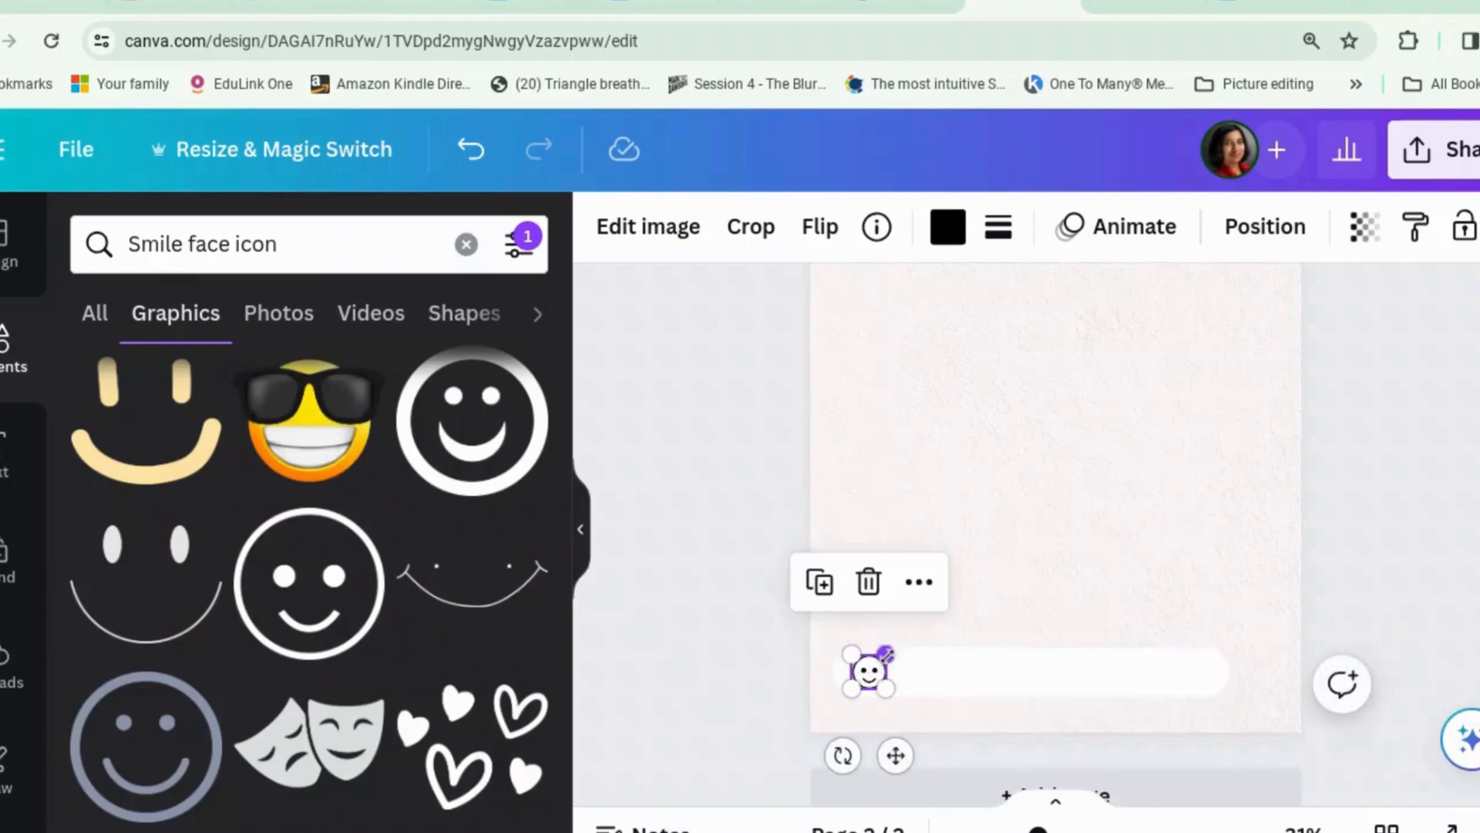
drag(885, 654, 878, 662)
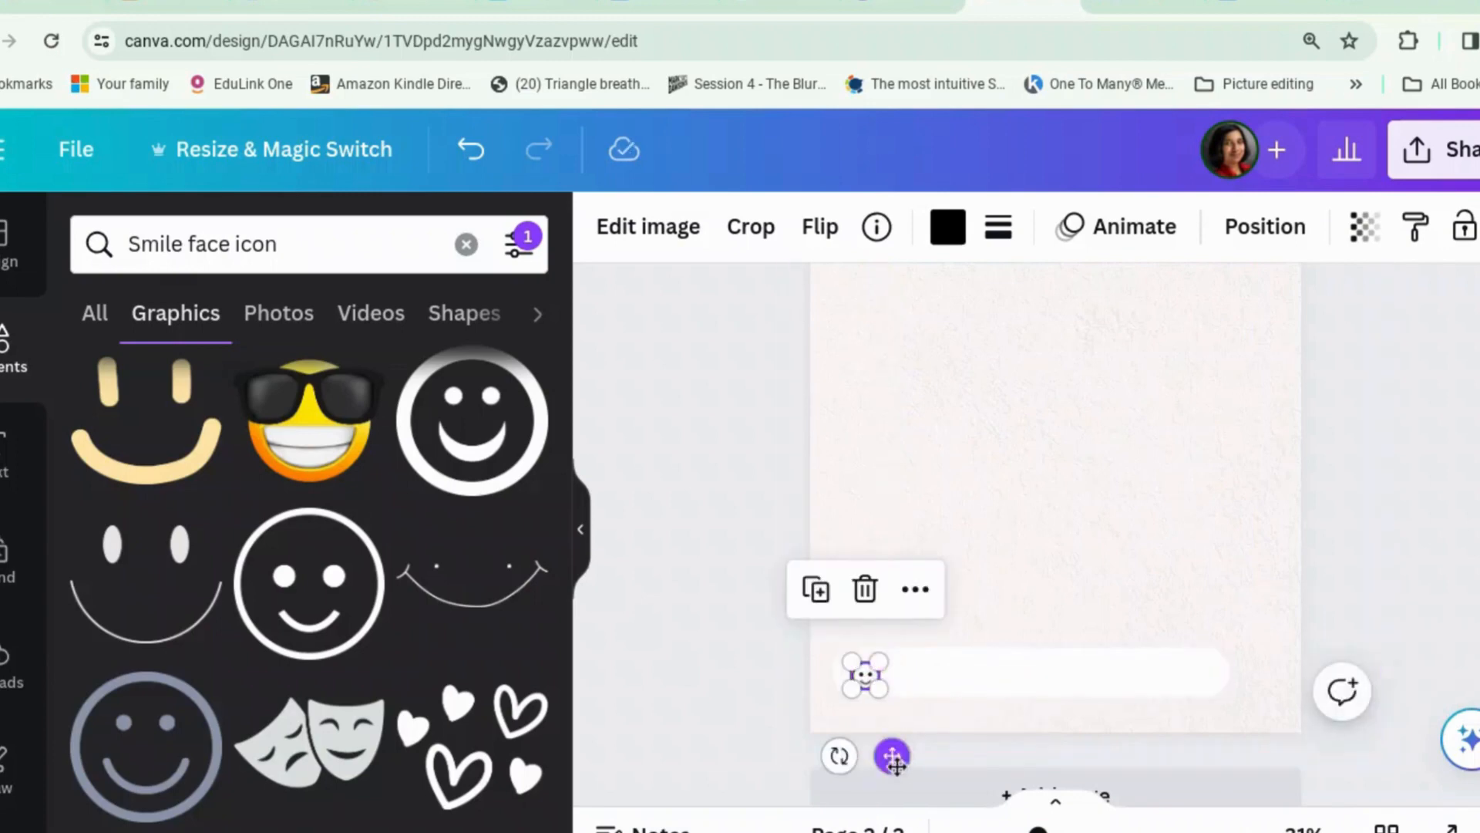
drag(892, 753, 893, 755)
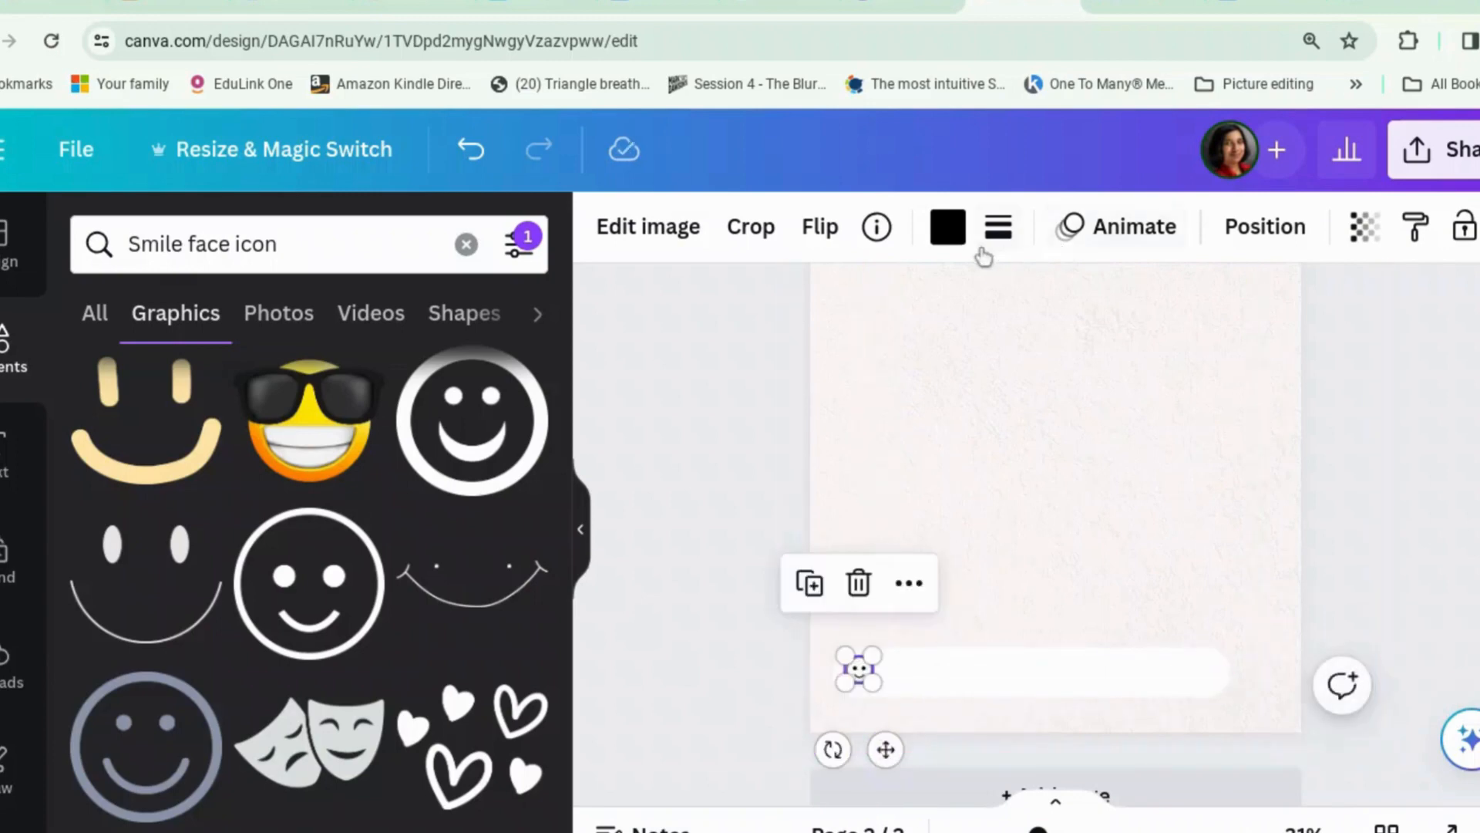
Step: Recolour the smiley icon in the white bar from the document's black to dark grey #494848
click(948, 227)
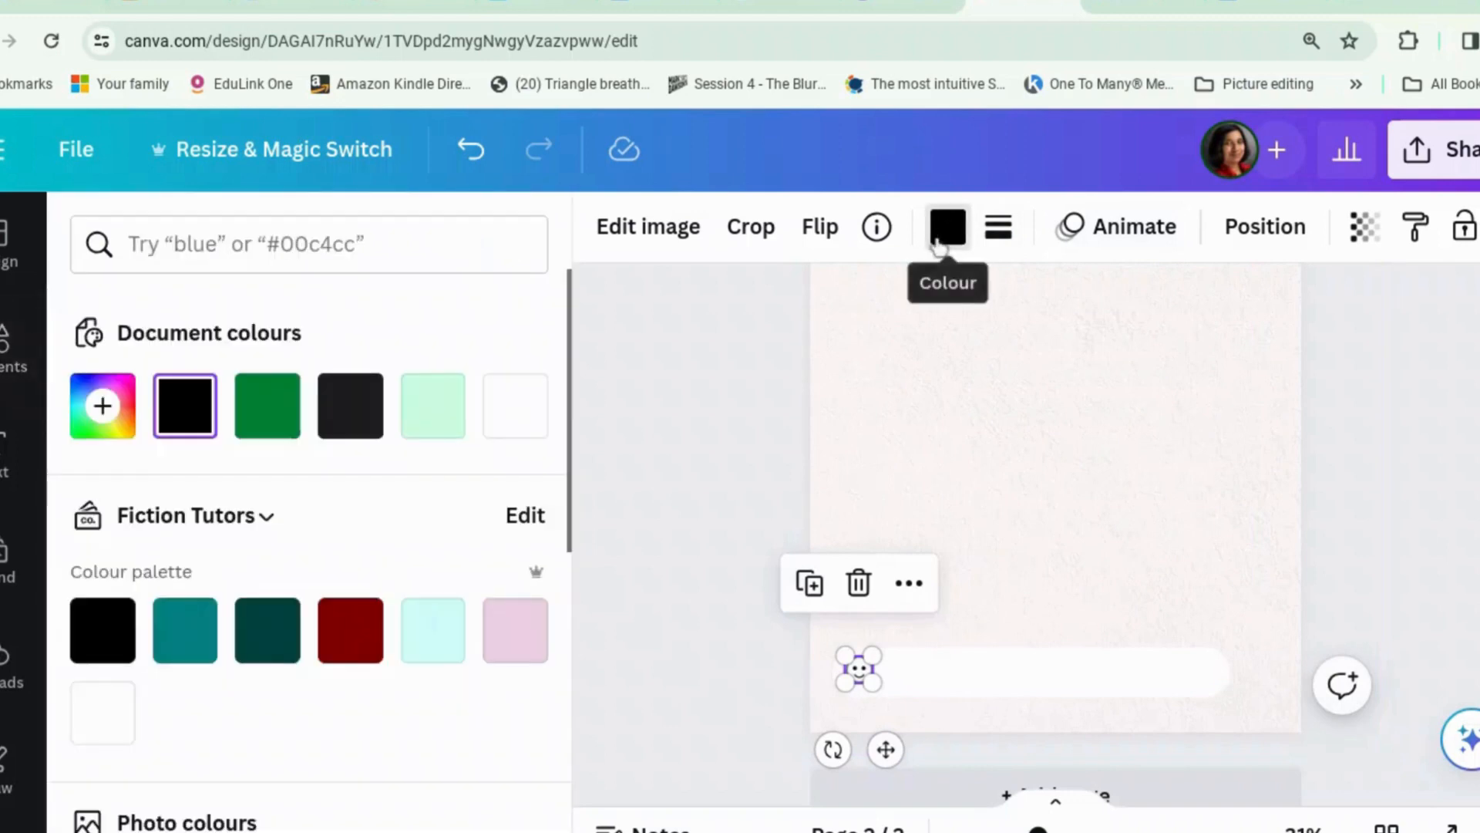
click(184, 409)
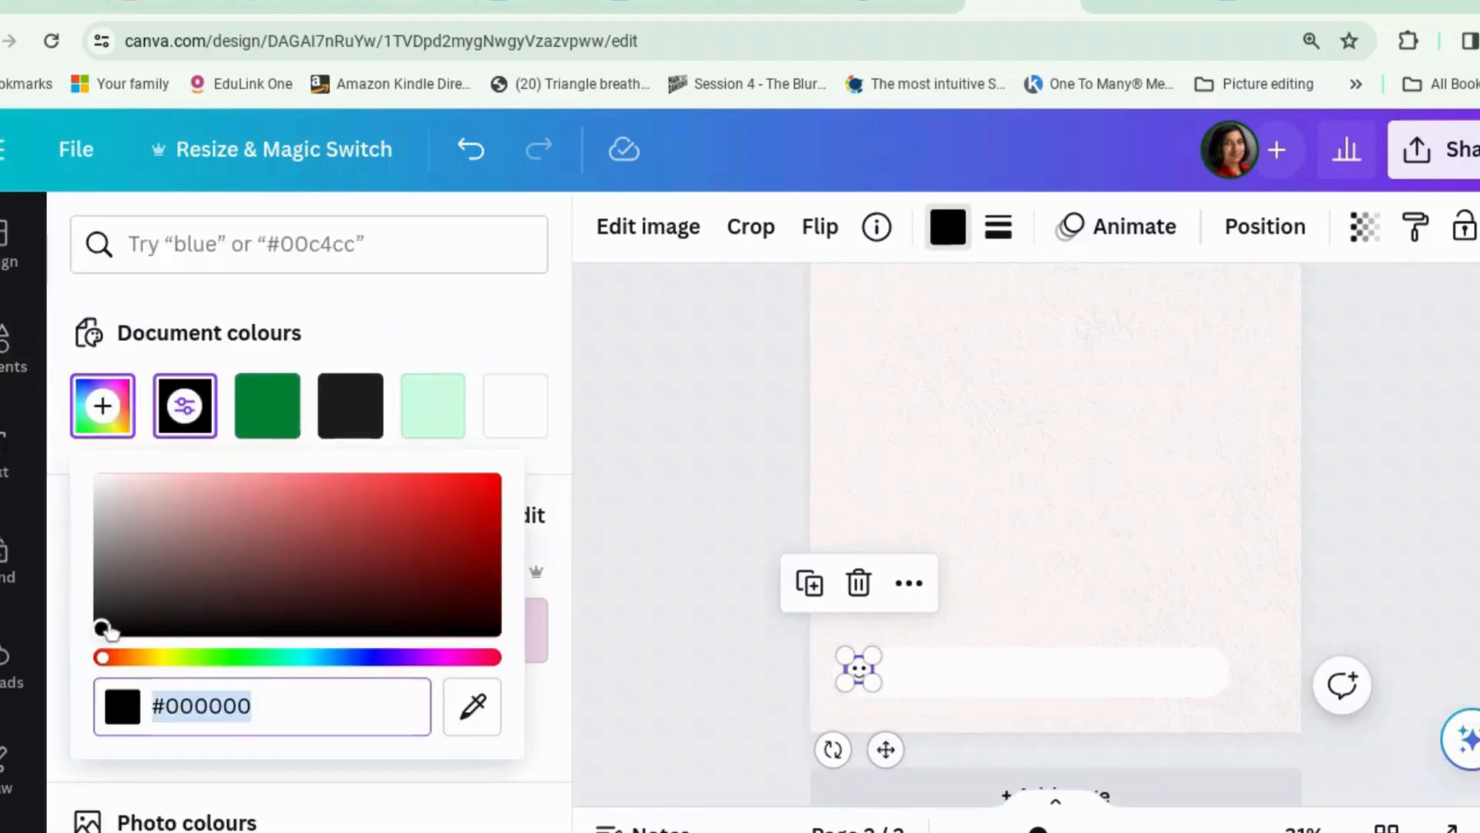
drag(102, 628, 101, 590)
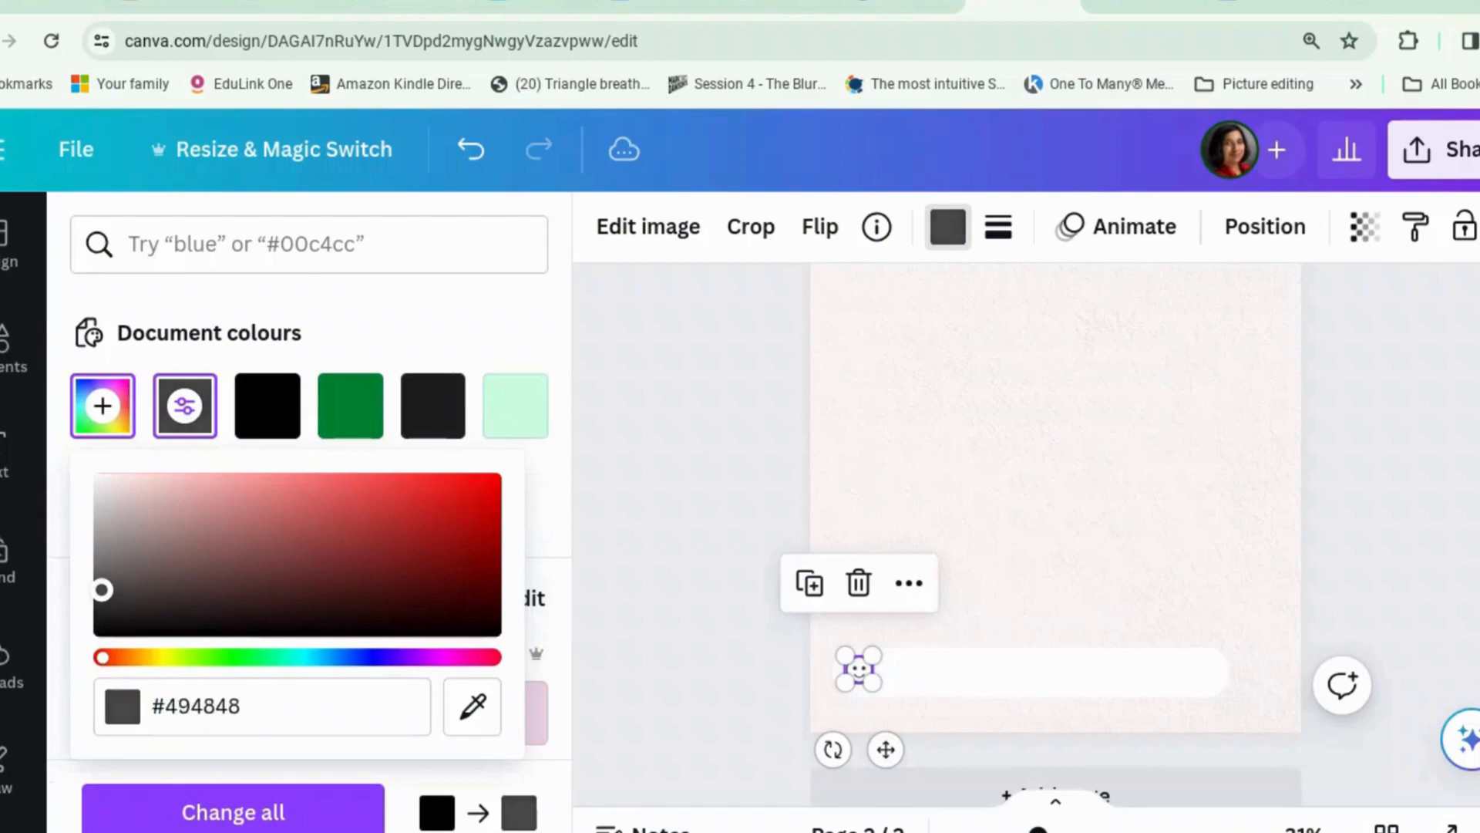
click(1019, 543)
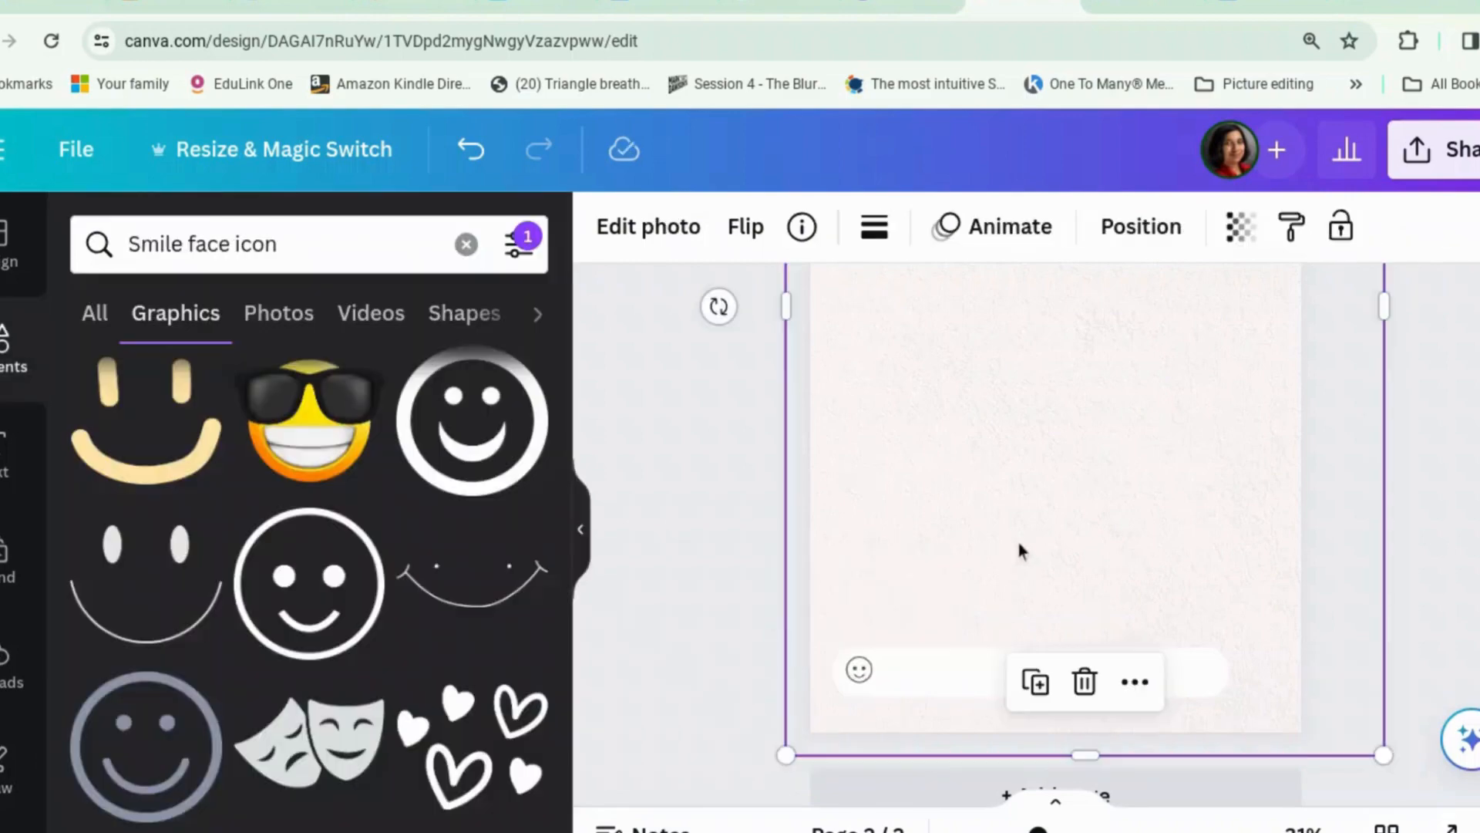
double_click(1019, 543)
key(Escape)
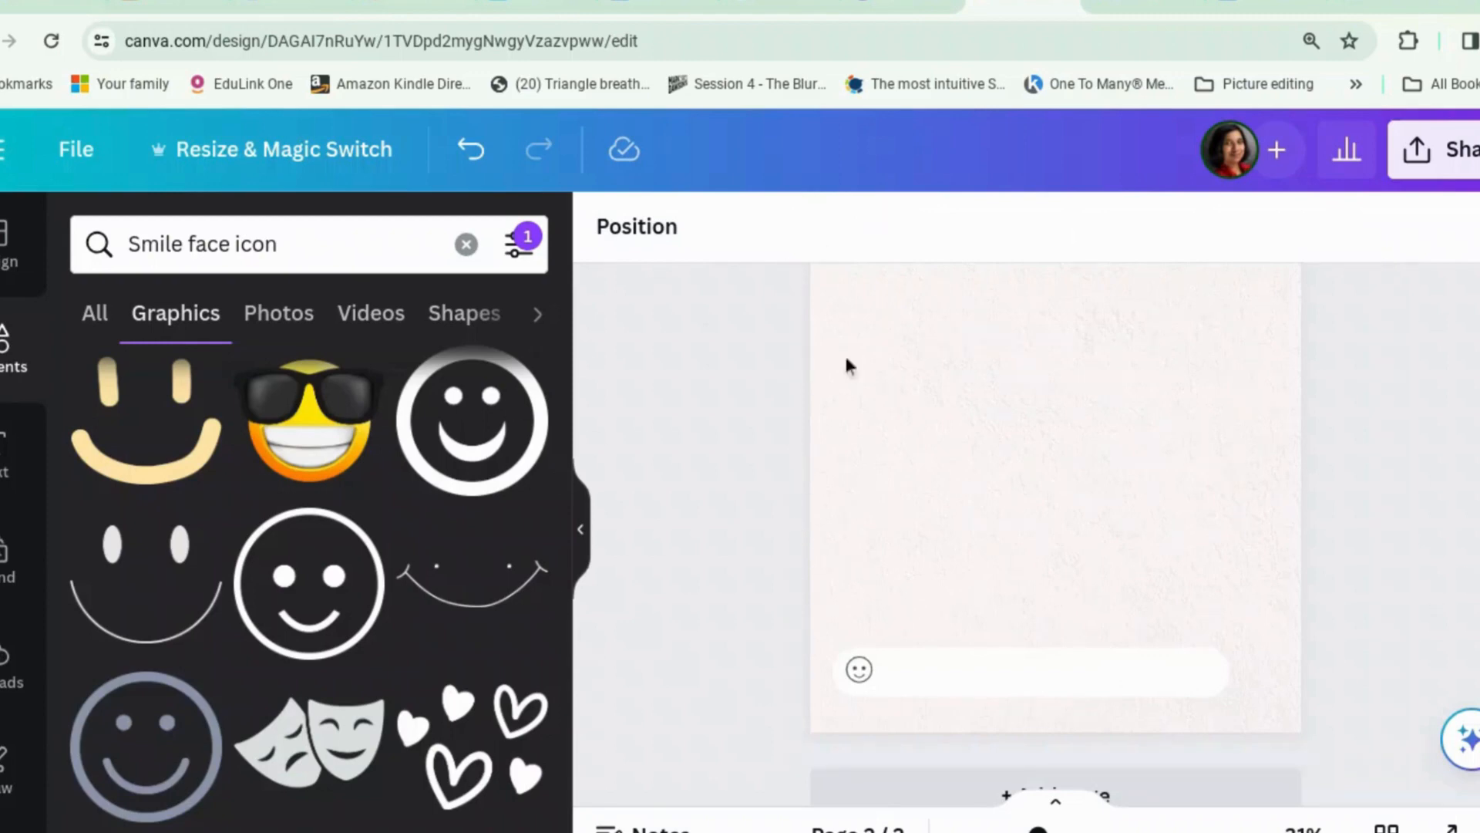
Step: Copy the black paperclip icon from page 1 and paste it onto page 2
scroll(881, 484, up, 10)
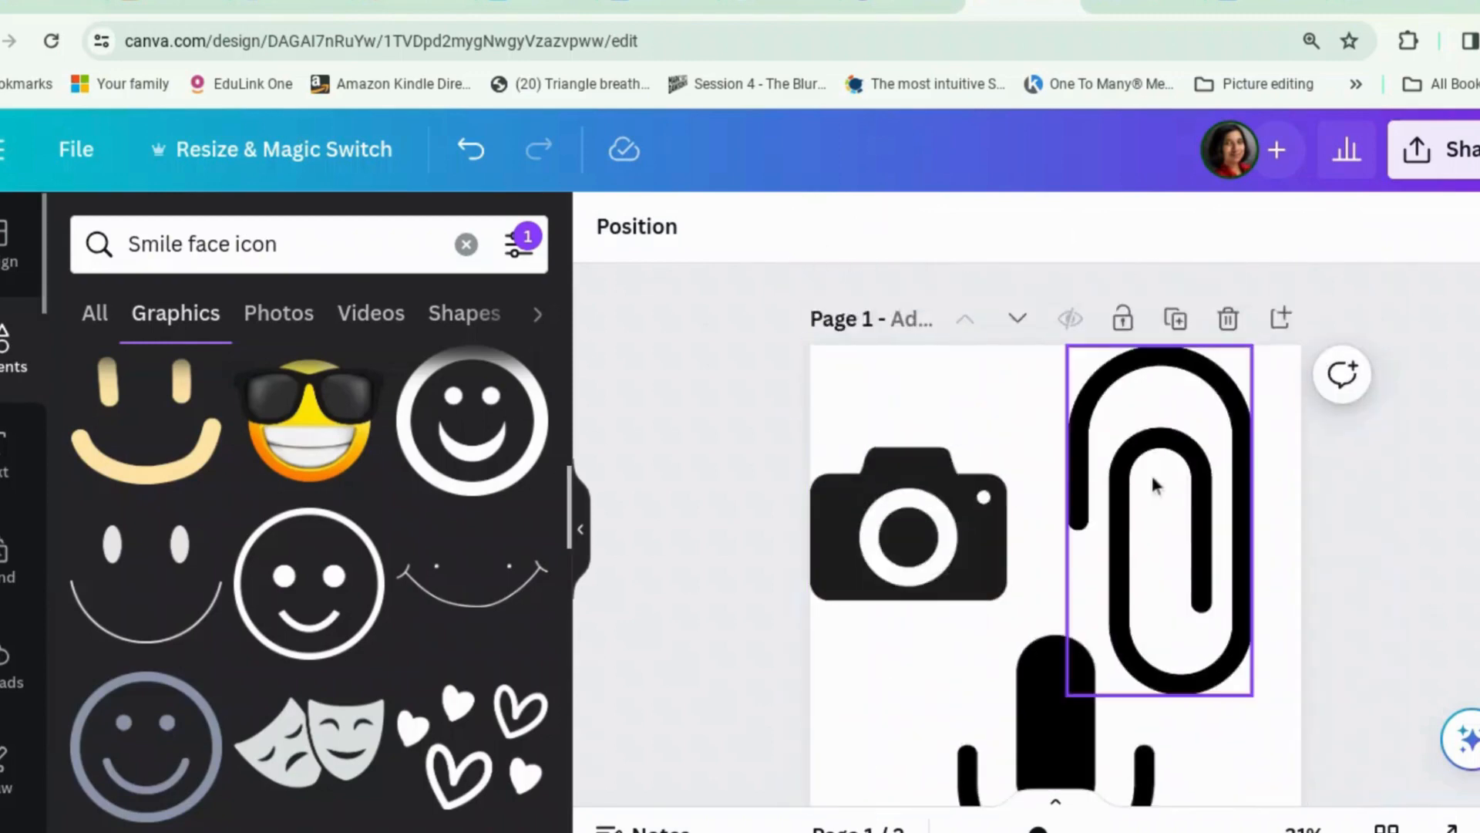
click(1146, 487)
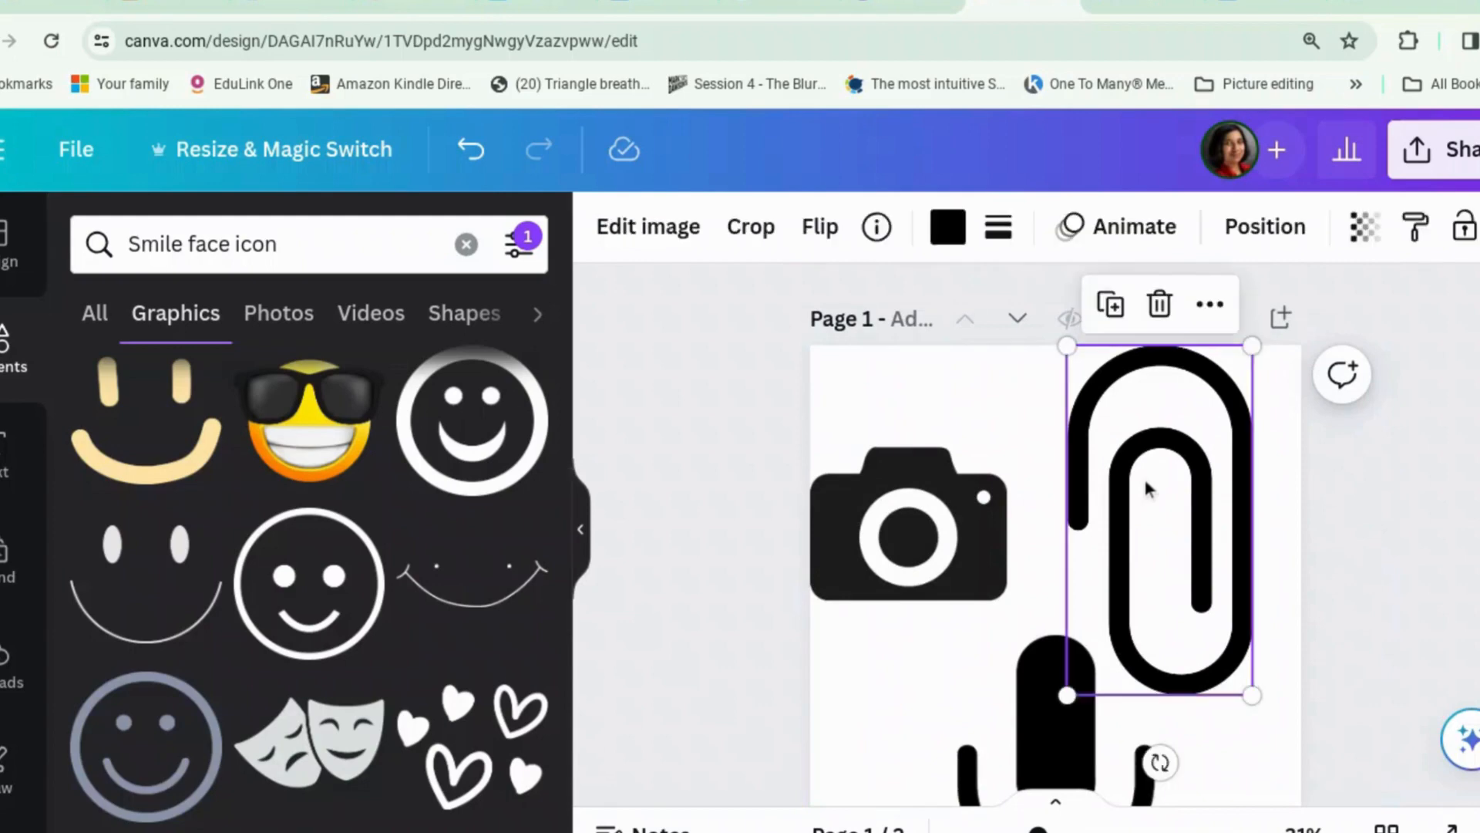
scroll(1144, 486, down, 8)
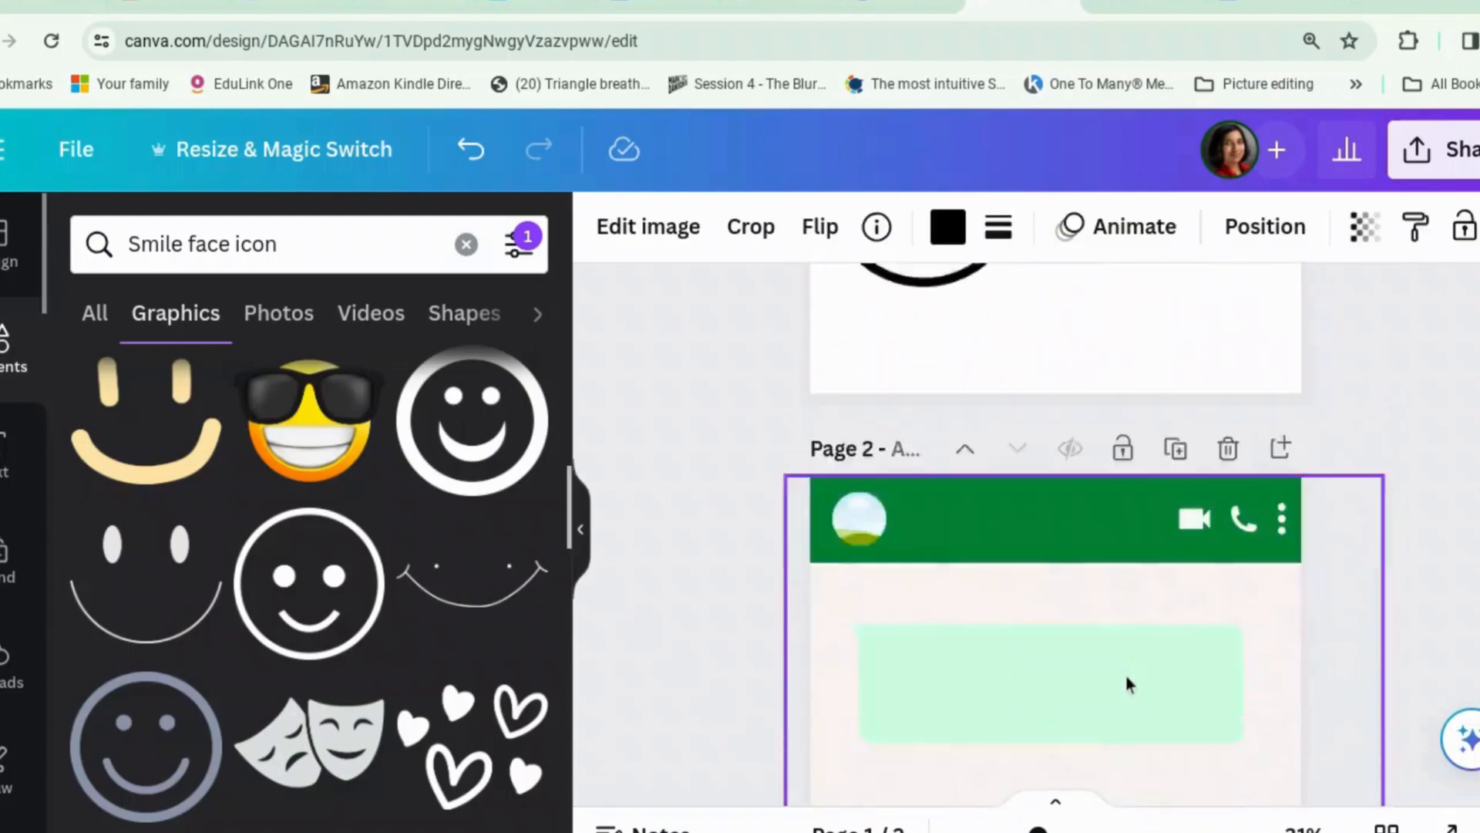
key(ctrl+v)
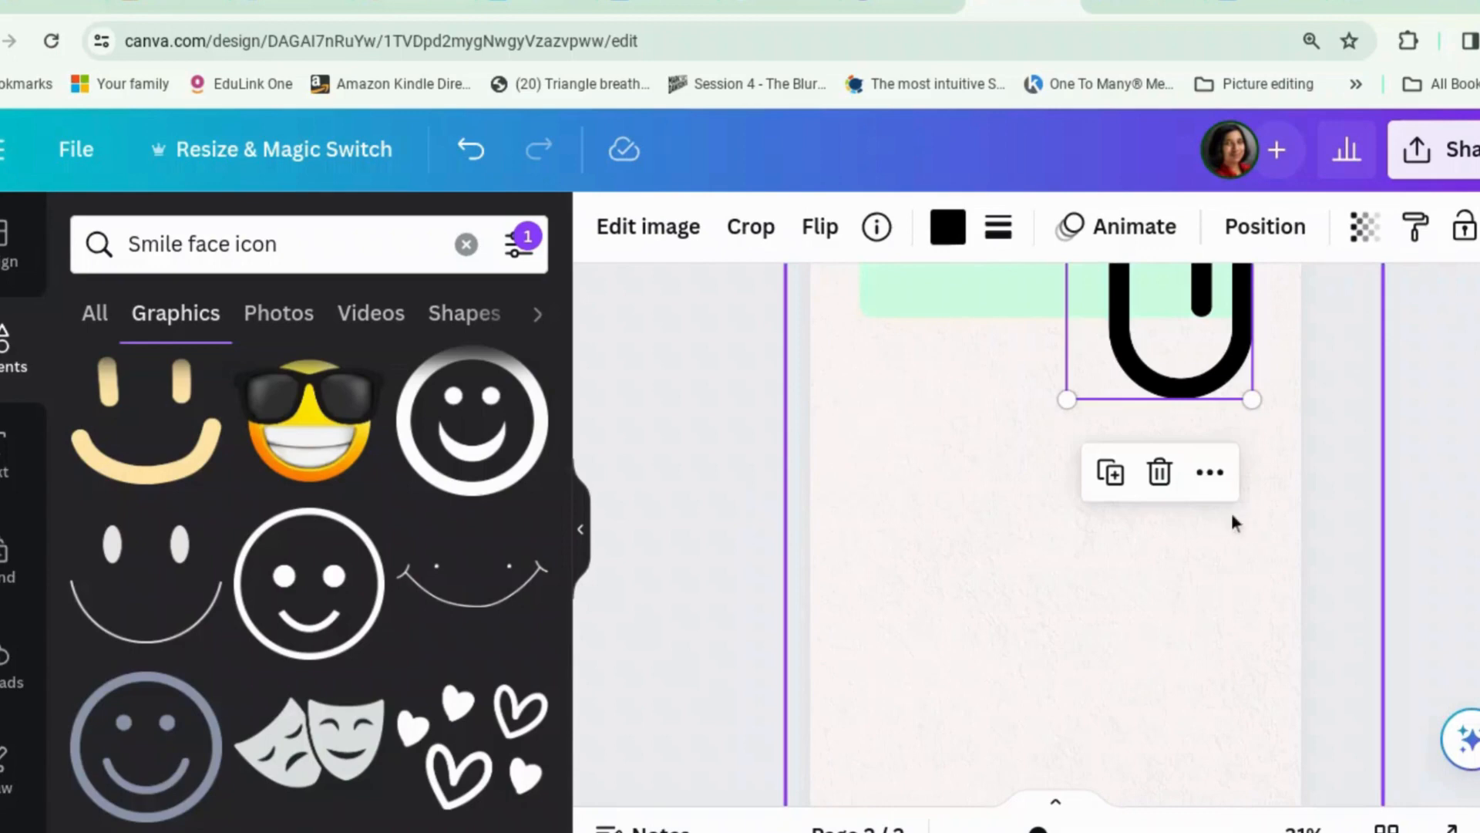
scroll(1232, 522, up, 5)
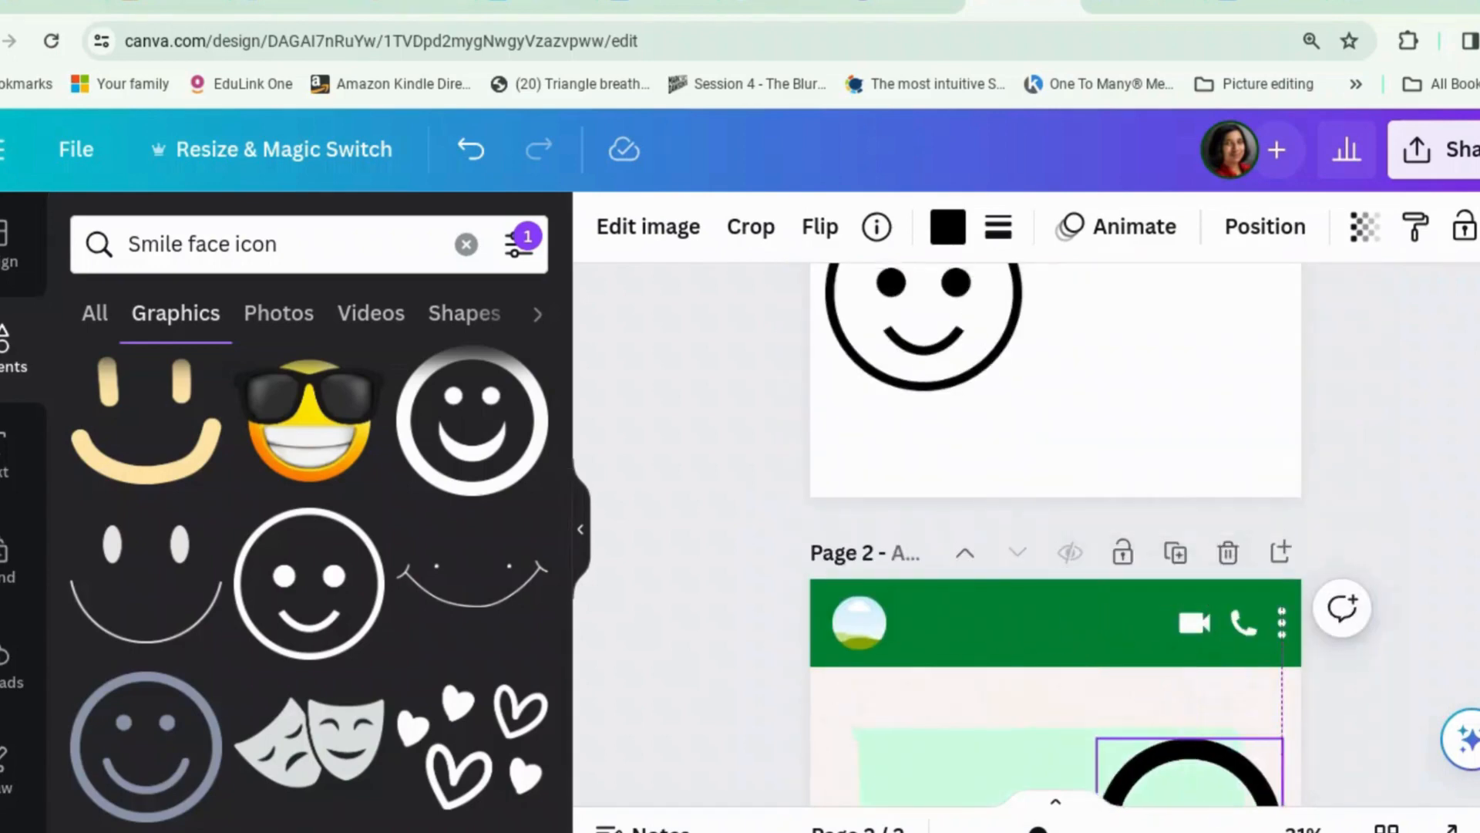
scroll(1142, 752, down, 4)
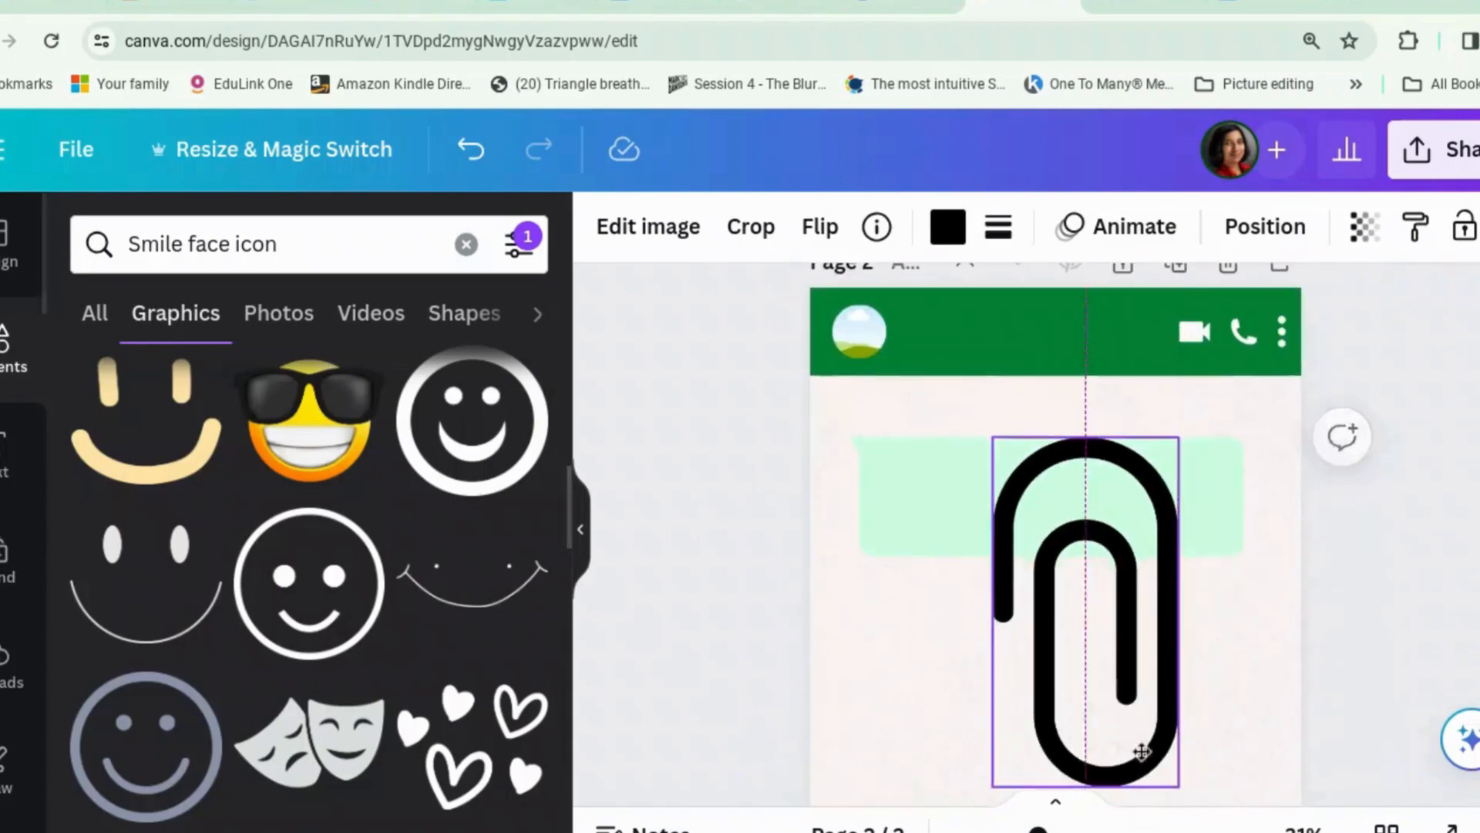
Step: Flip the pasted paperclip icon on page 2 horizontally
drag(1142, 752, 1156, 829)
click(826, 245)
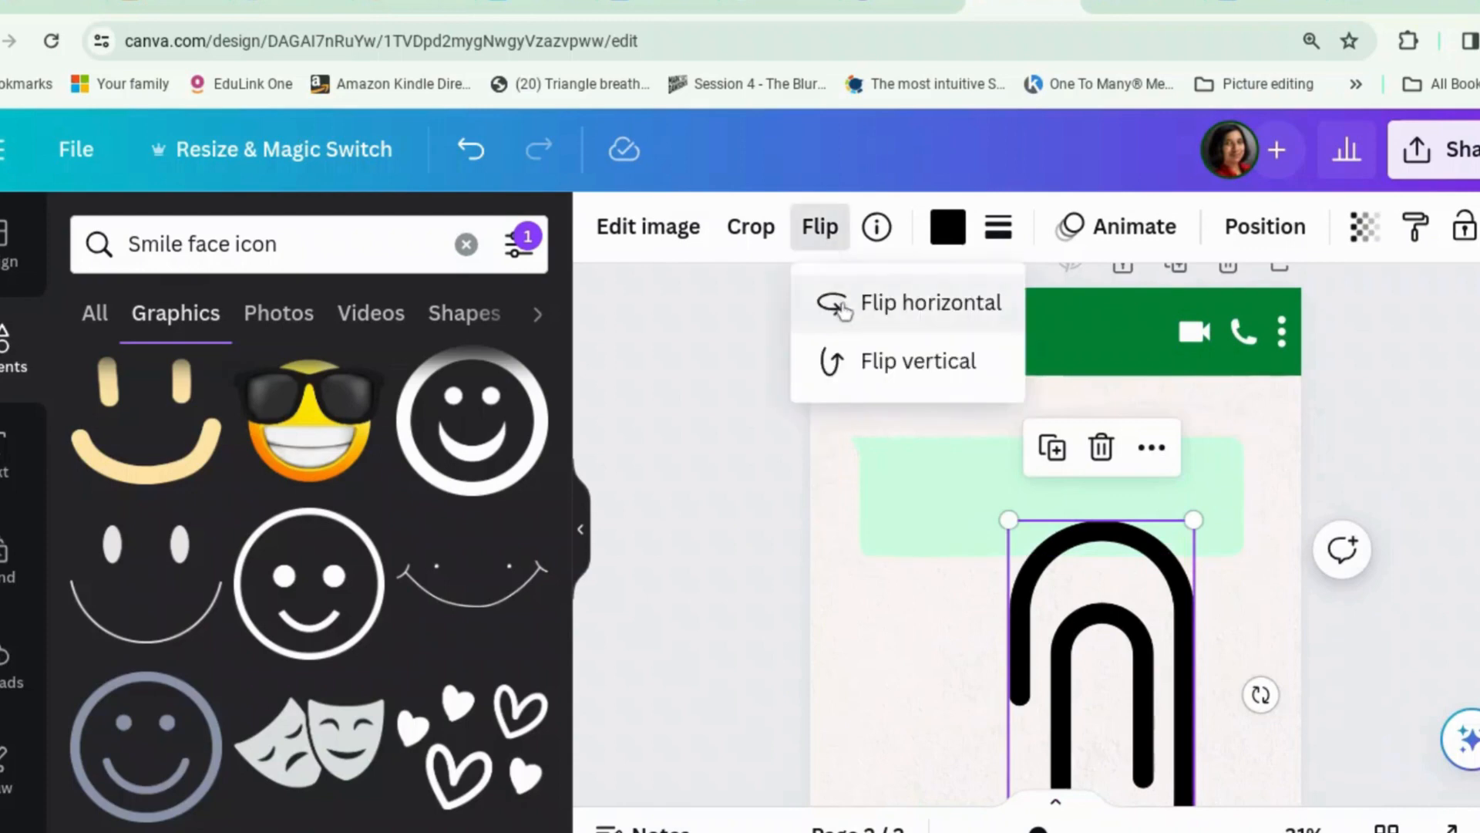
click(836, 301)
scroll(1056, 663, down, 2)
scroll(1058, 665, down, 8)
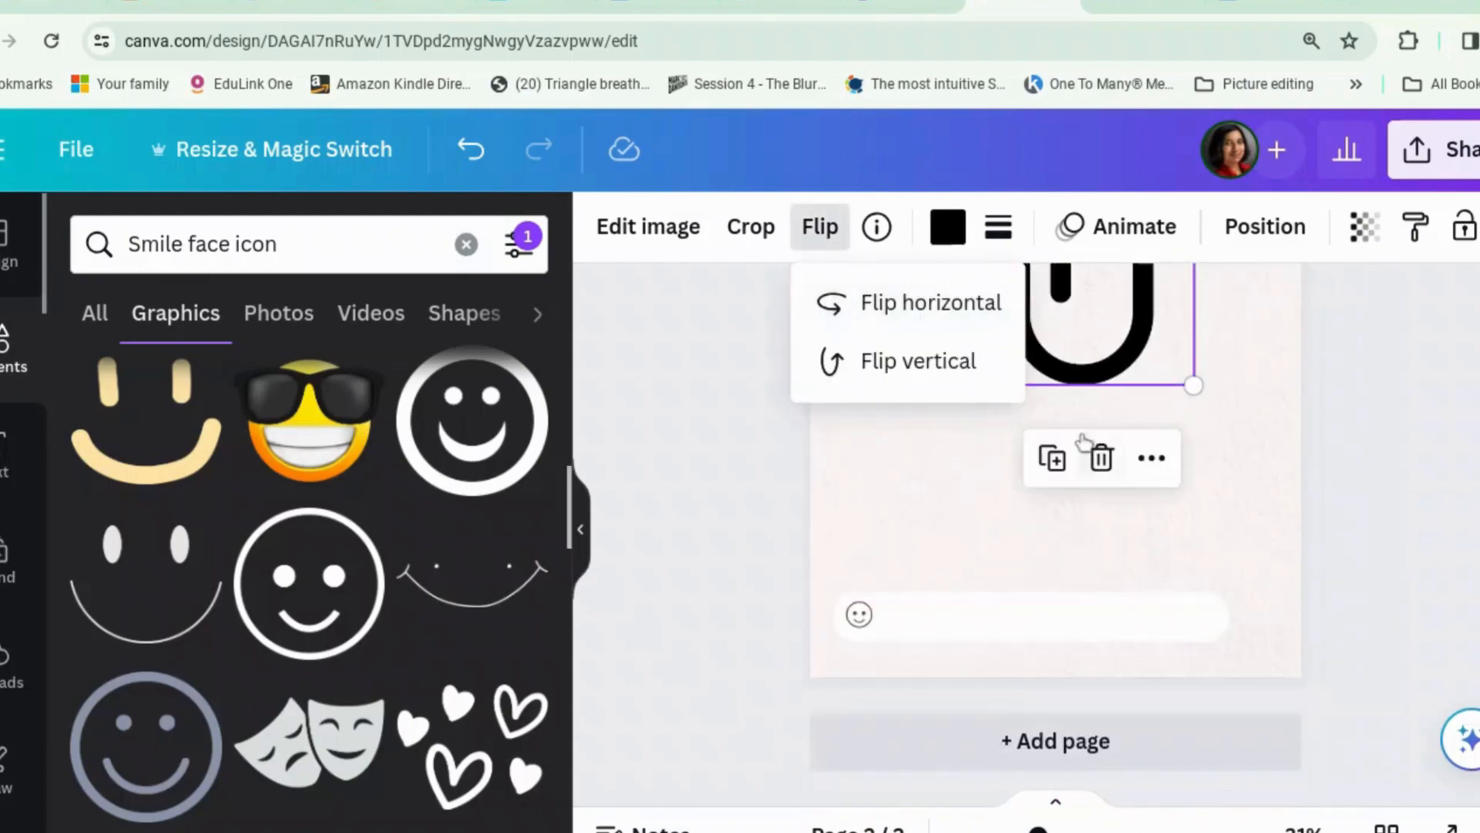
scroll(1193, 378, up, 7)
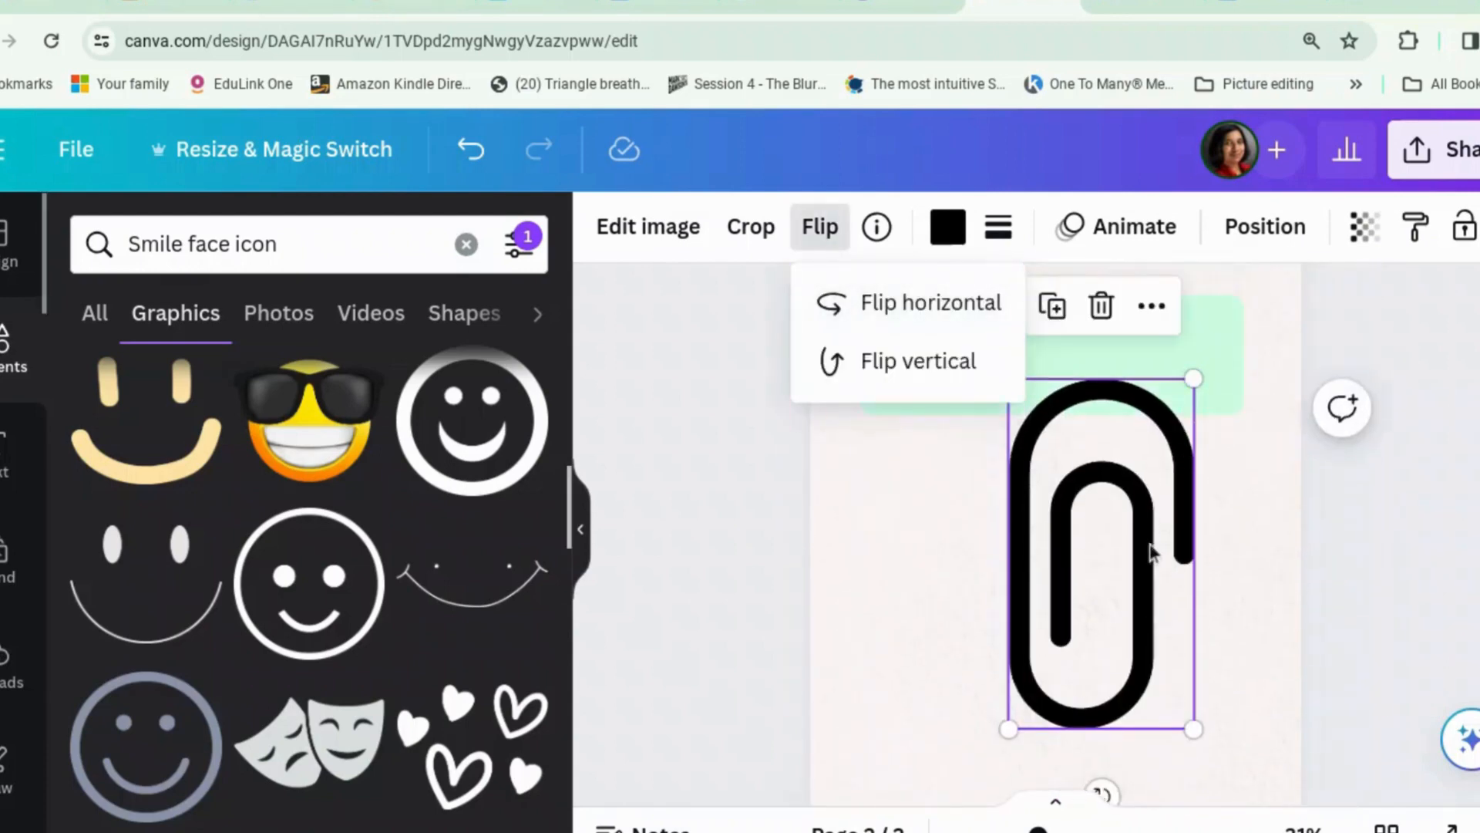
Step: Move the paperclip below the green message bubble and rotate it about 45 degrees counter-clockwise
drag(1149, 552, 1149, 645)
scroll(1234, 624, down, 1)
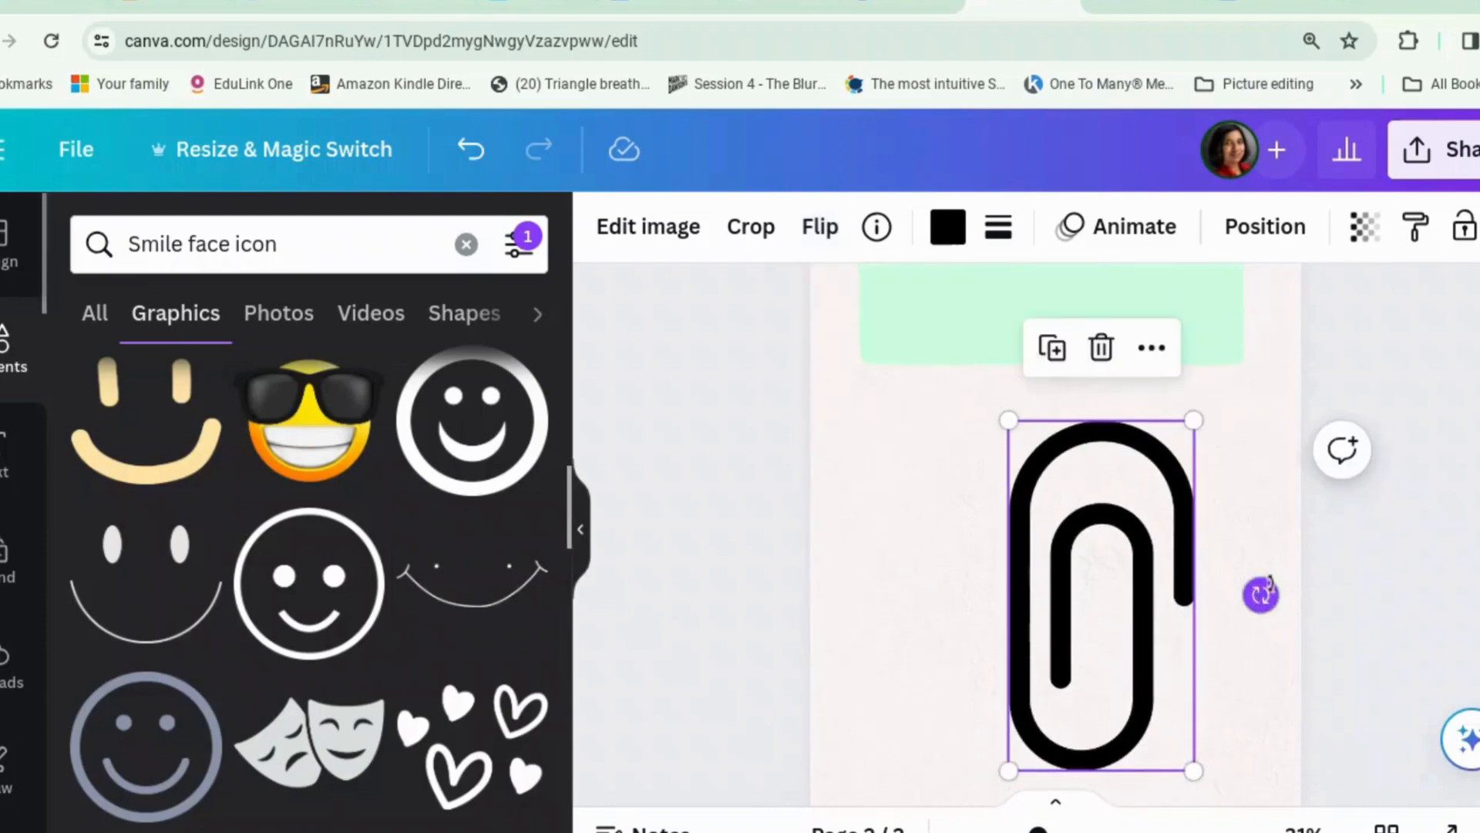
drag(1260, 594, 1249, 452)
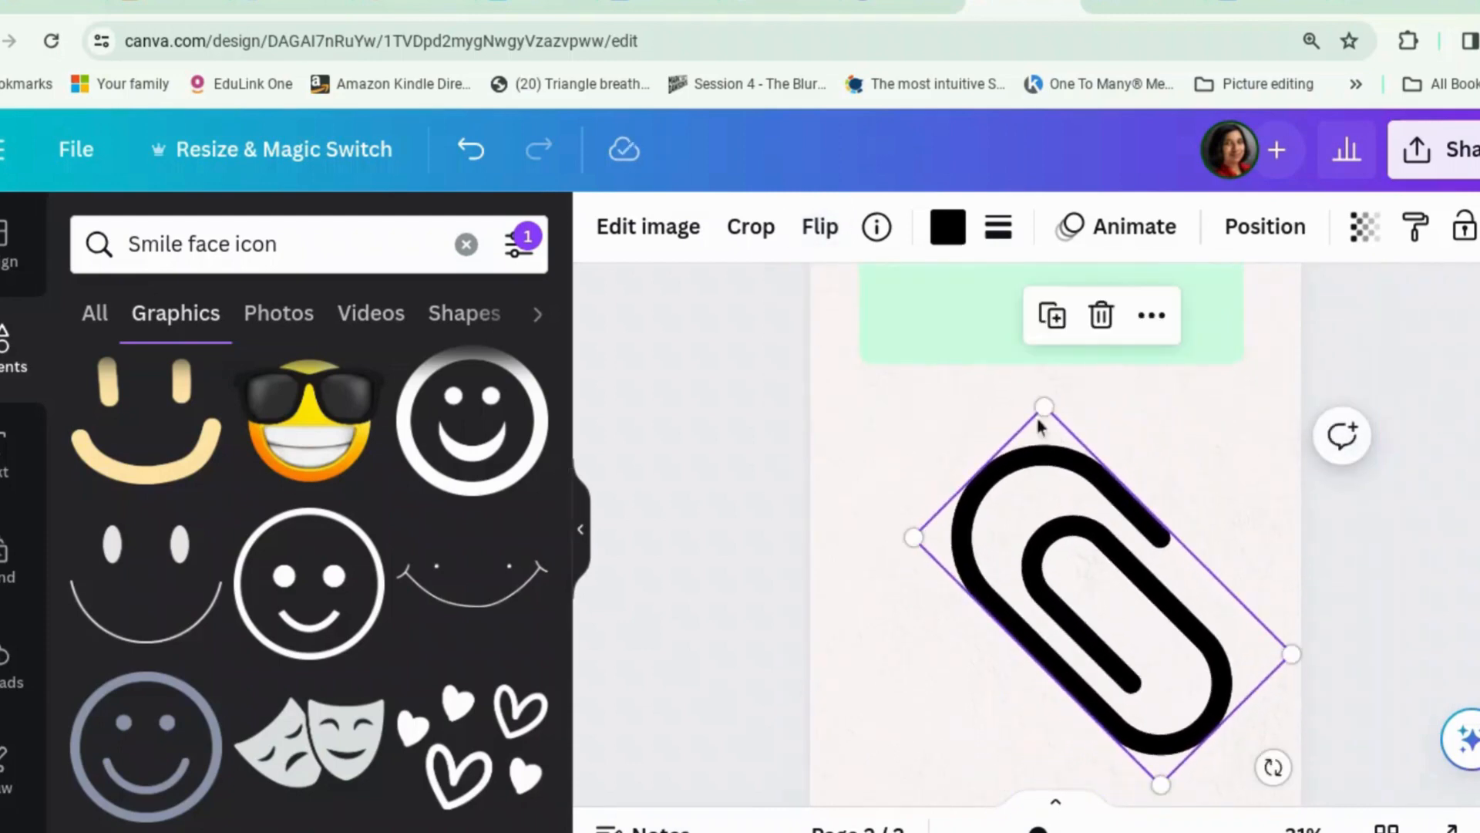
Step: Shrink the paperclip to fit inside the white bar and place it near the bar's right end, leaving room for another icon
drag(1044, 404, 1179, 710)
scroll(1156, 656, down, 3)
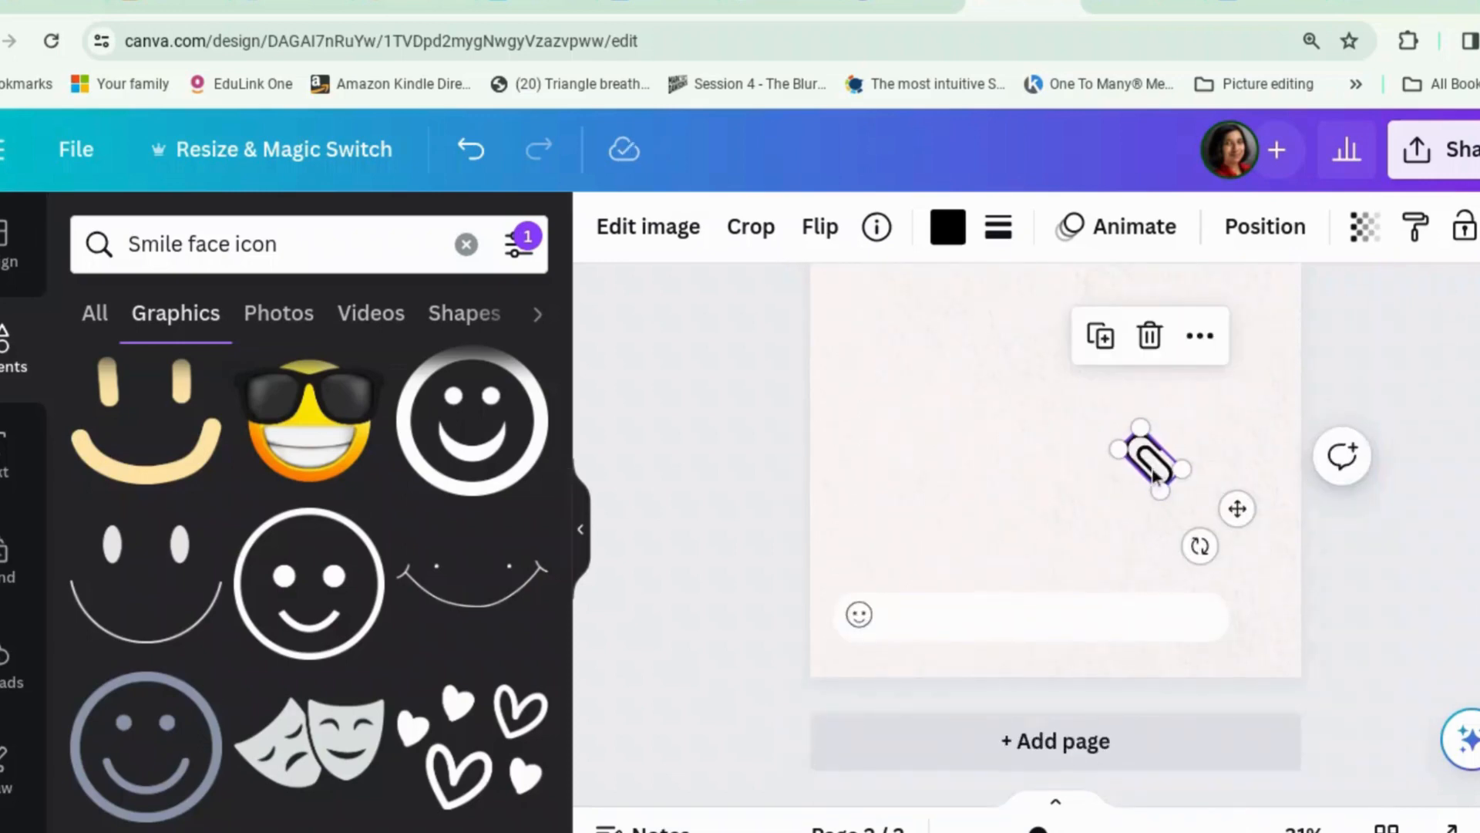
mouse_move(1141, 420)
mouse_down()
mouse_move(1152, 462)
mouse_move(1146, 445)
mouse_up()
drag(1236, 513, 1217, 664)
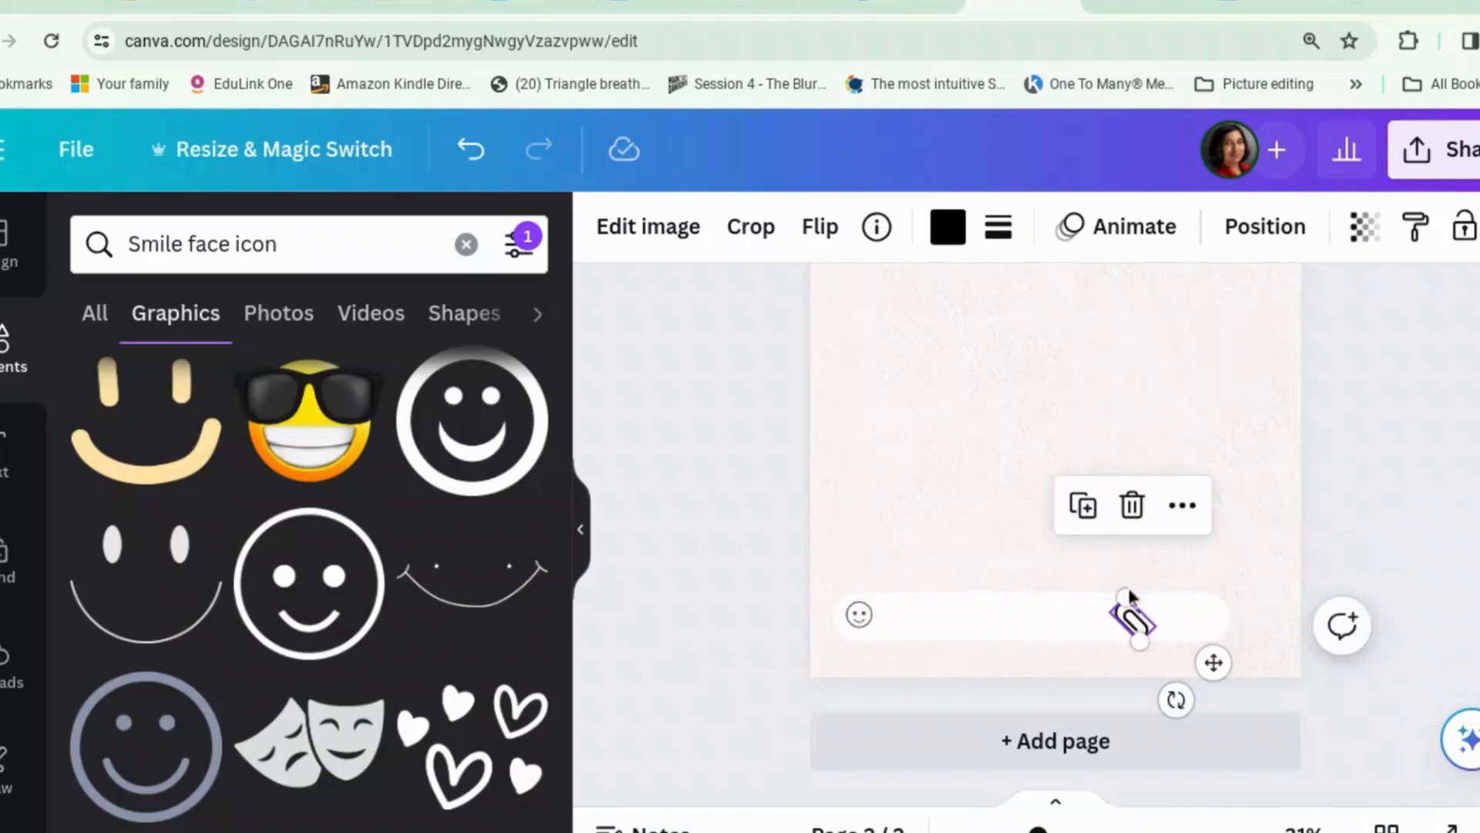
mouse_move(1126, 595)
mouse_down()
mouse_move(1132, 613)
mouse_move(1128, 599)
mouse_up()
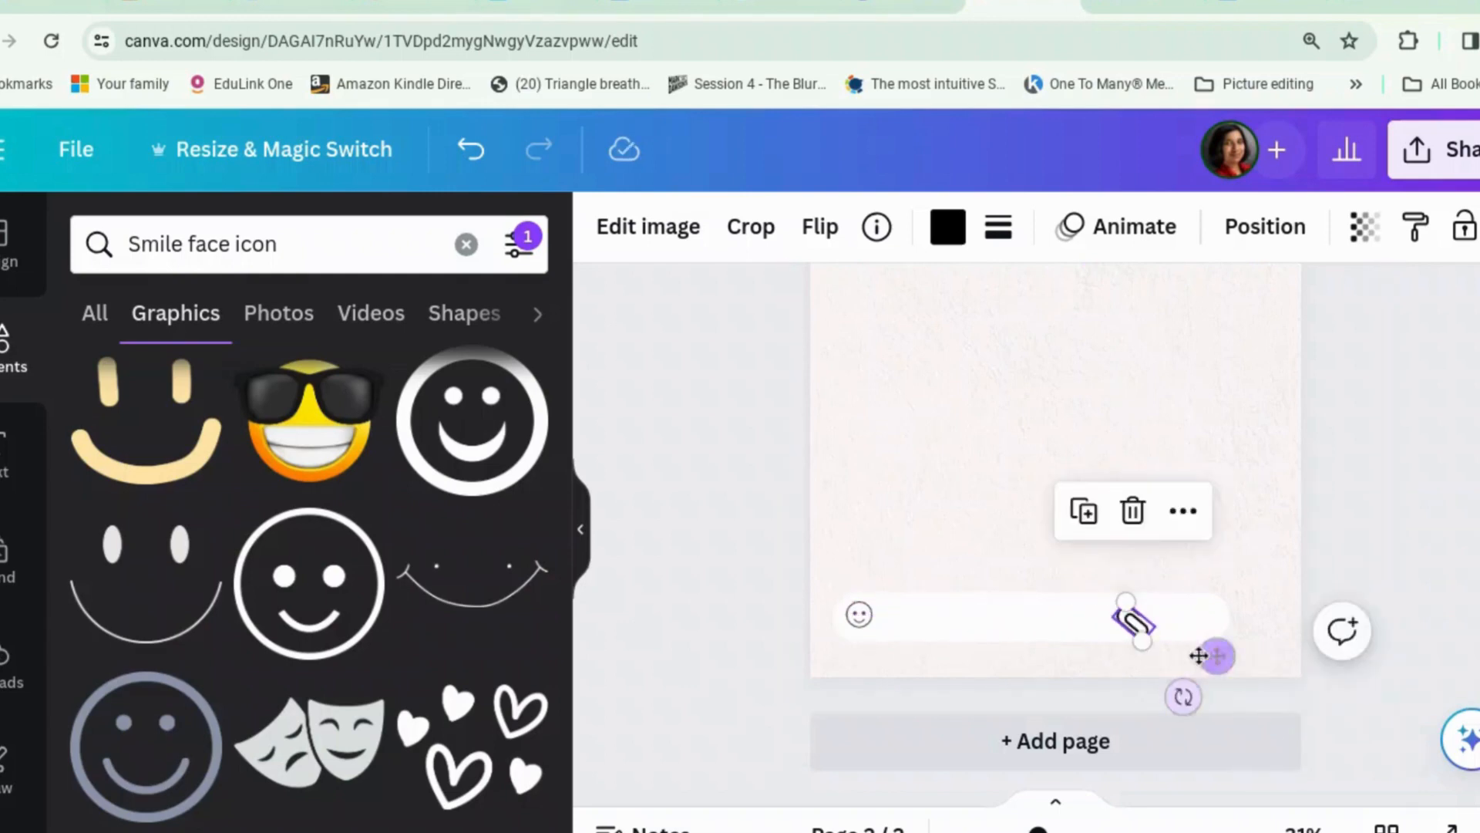
drag(1212, 655, 1215, 653)
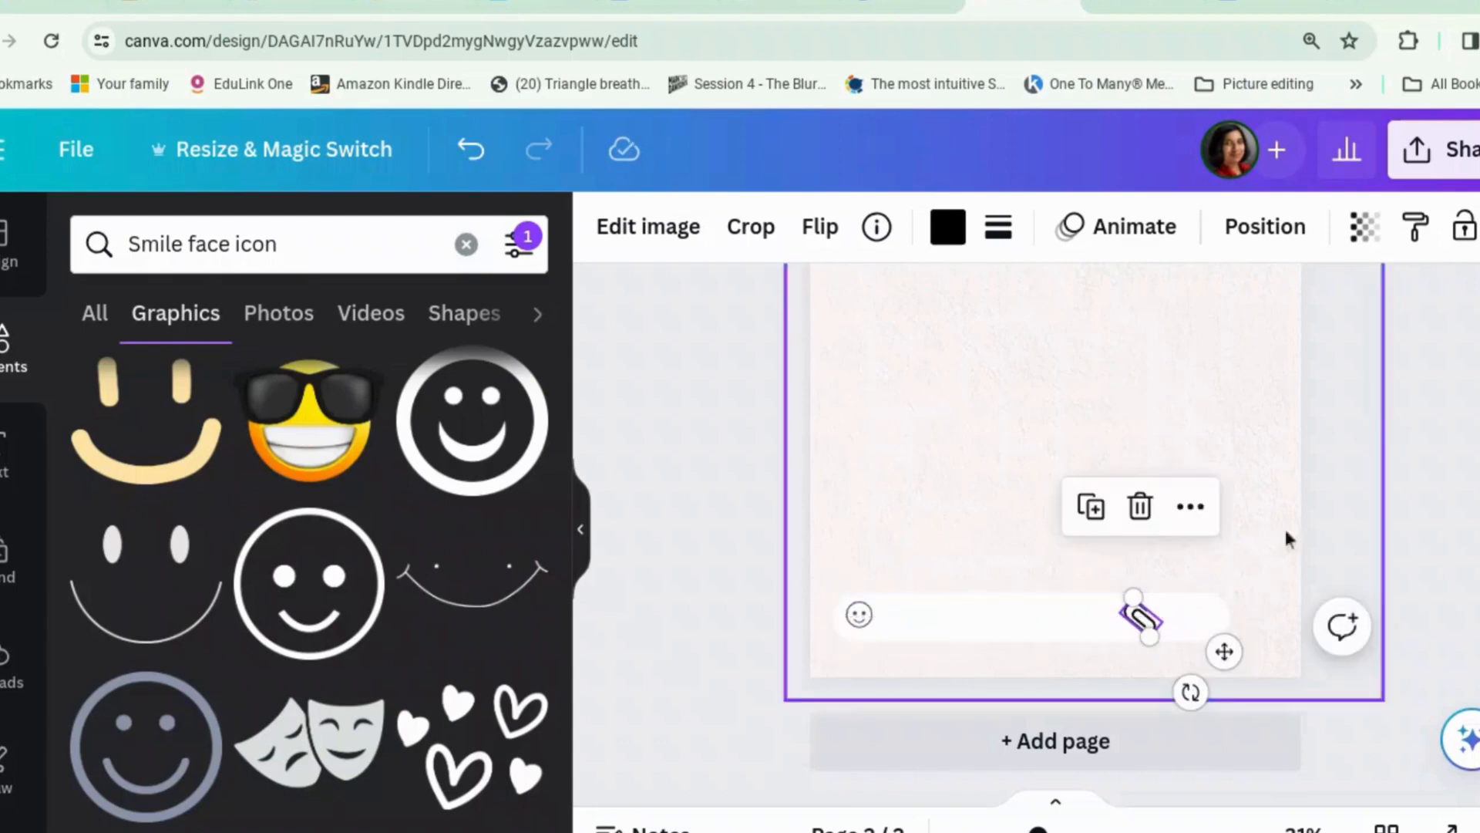
click(1426, 418)
Step: Copy the camera icon from page 1 and paste it onto page 2
scroll(1427, 418, up, 8)
scroll(1426, 418, up, 3)
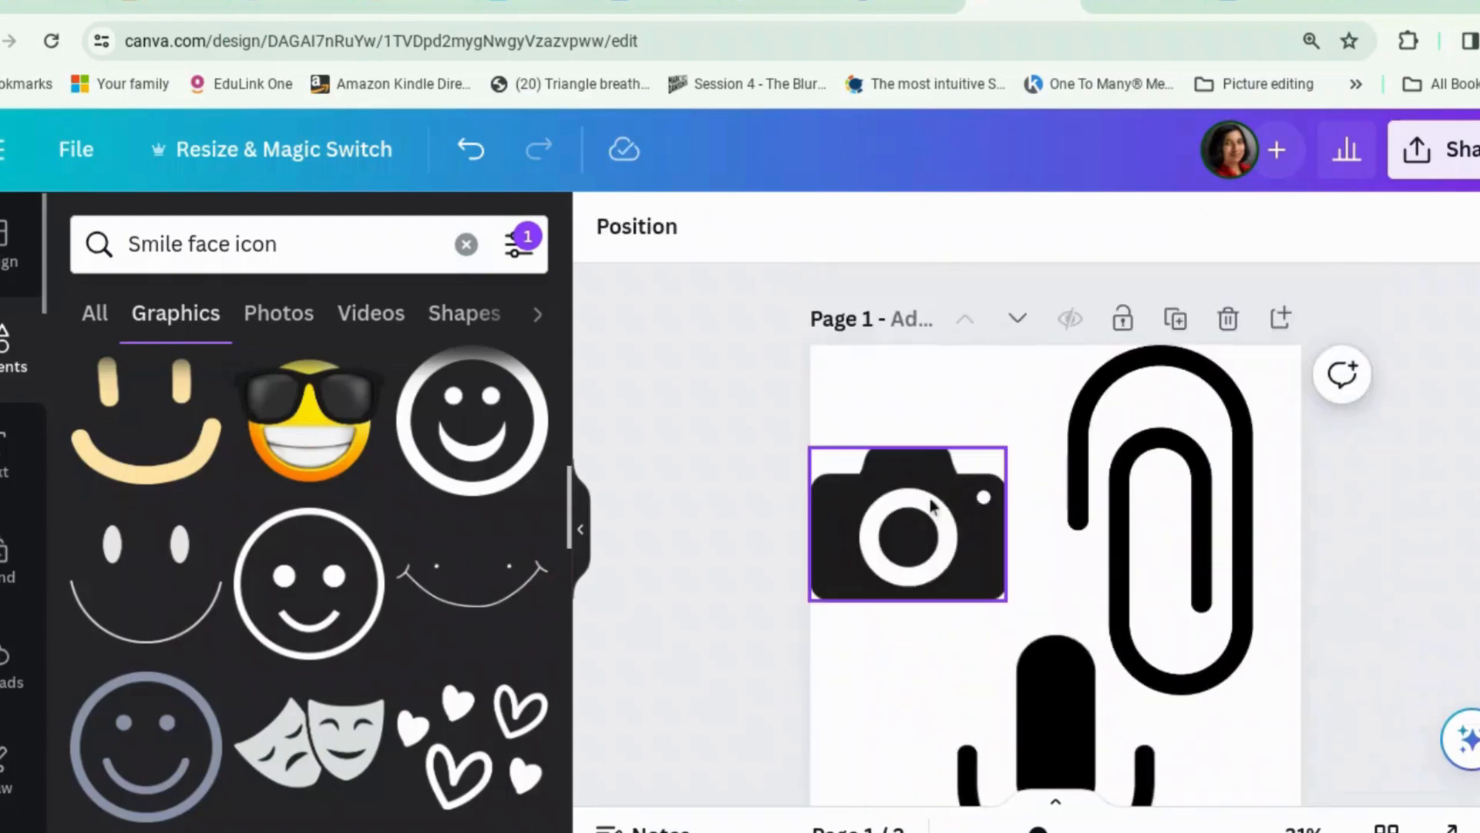
click(939, 509)
scroll(1123, 581, down, 10)
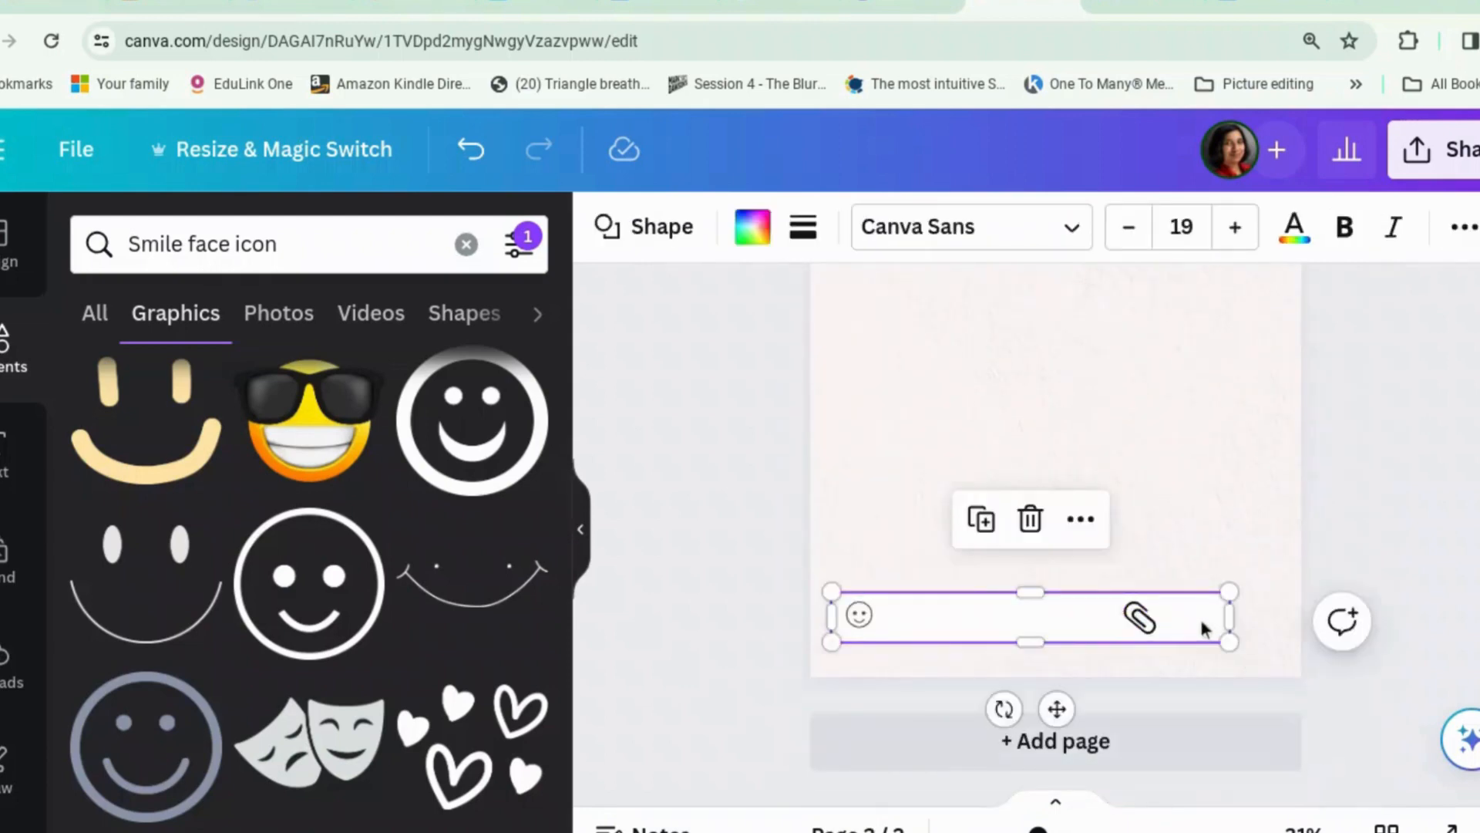
key(ctrl+v)
Step: Shrink the camera icon to fit inside the white bar and place it at the bar's right end, beside the paperclip
drag(956, 455, 1127, 552)
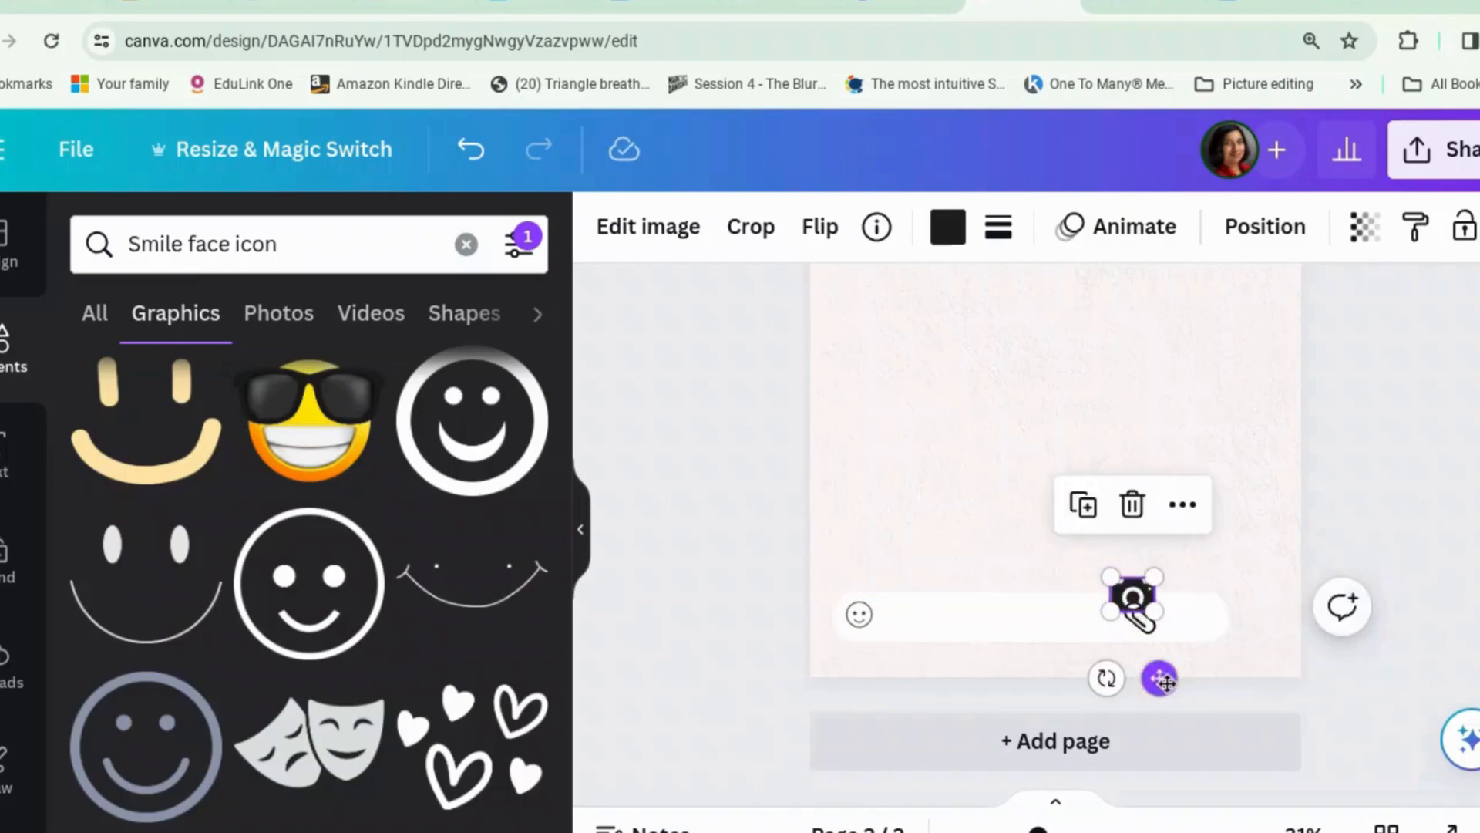
drag(1160, 679, 1219, 699)
drag(1167, 593, 1177, 606)
click(1270, 556)
click(1360, 601)
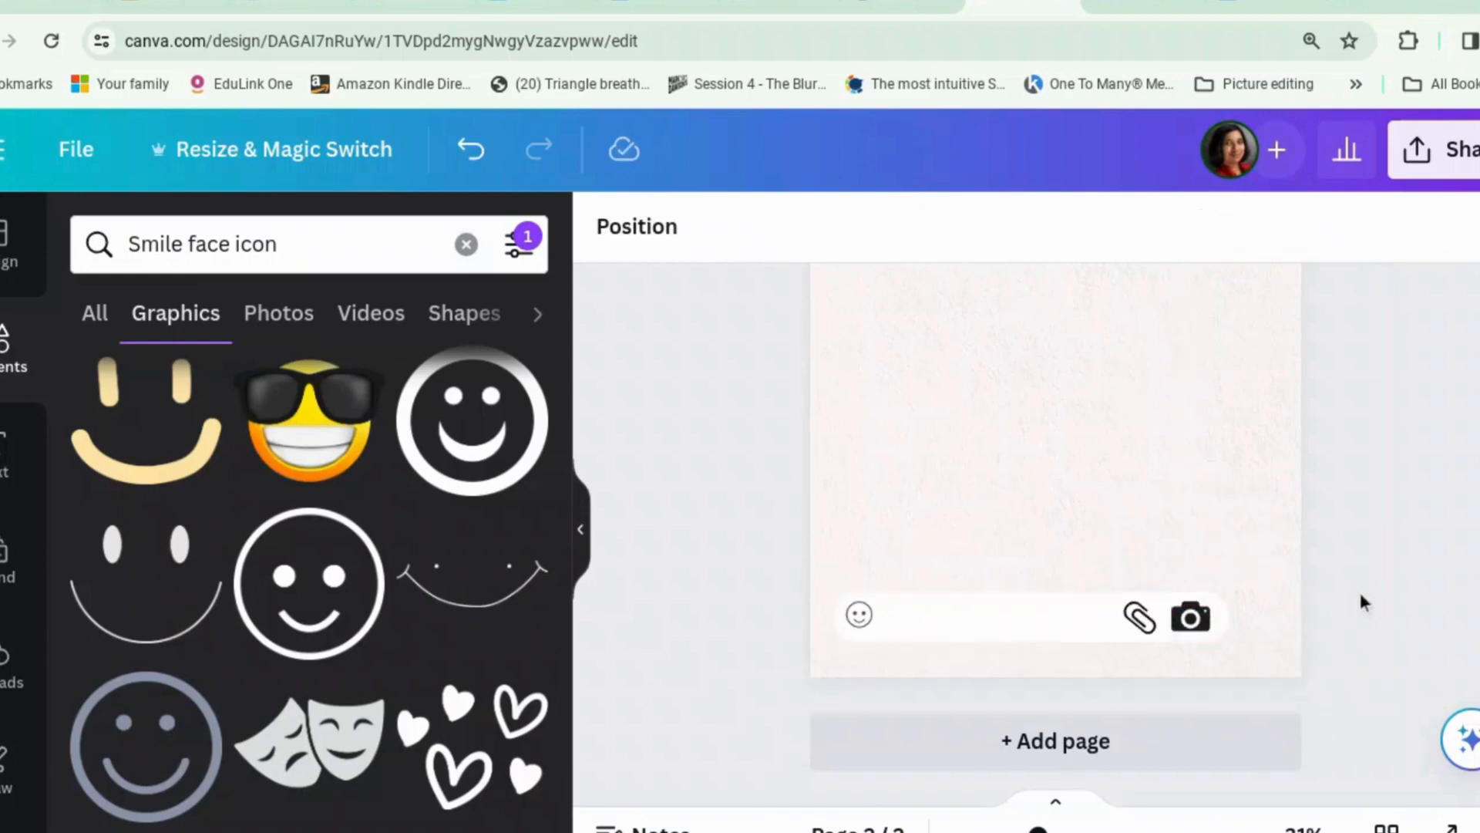
Step: Recolour the paperclip and camera icons in the white bar with the document's dark grey
click(1138, 612)
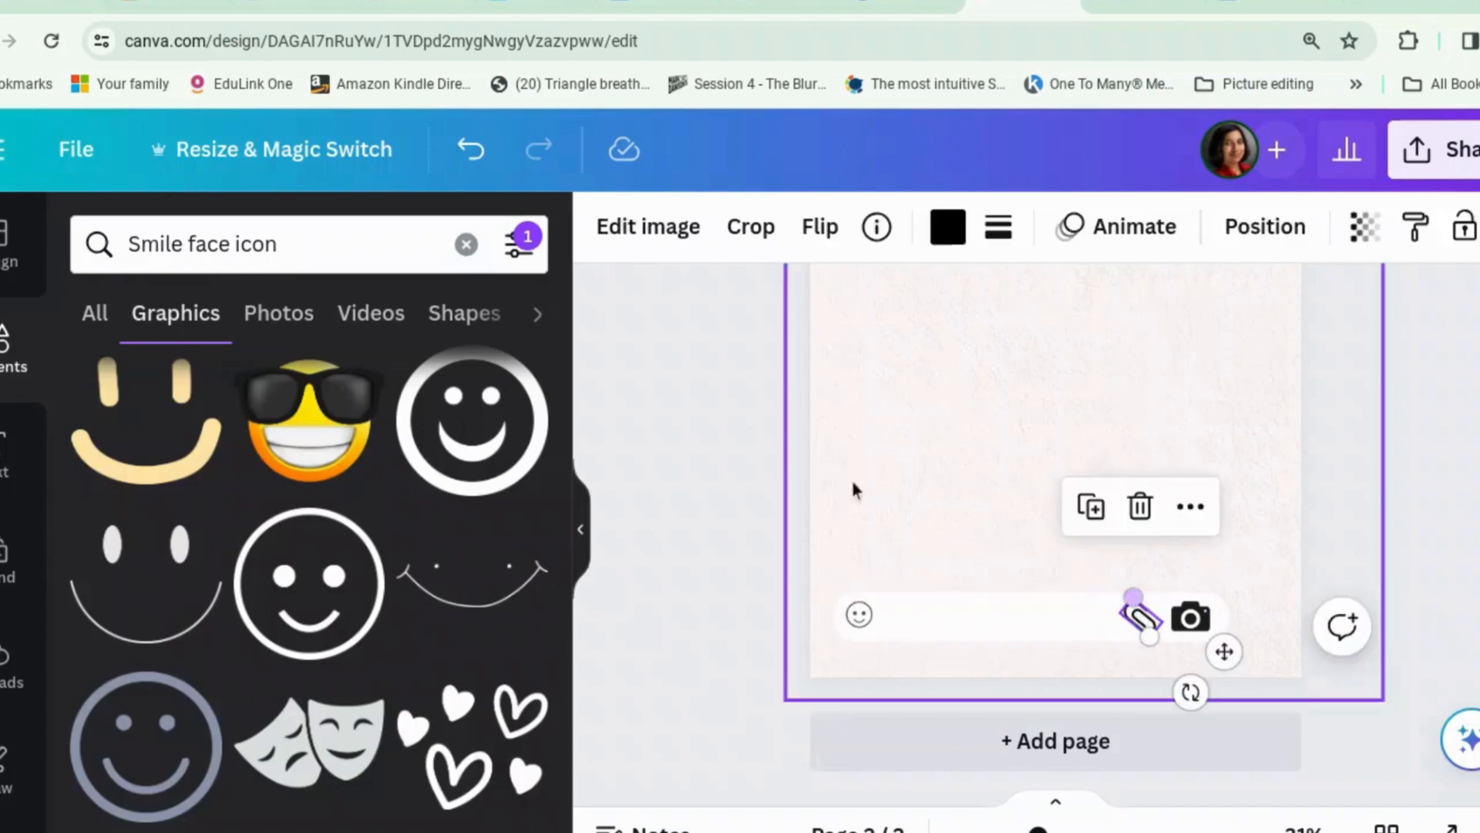
click(948, 227)
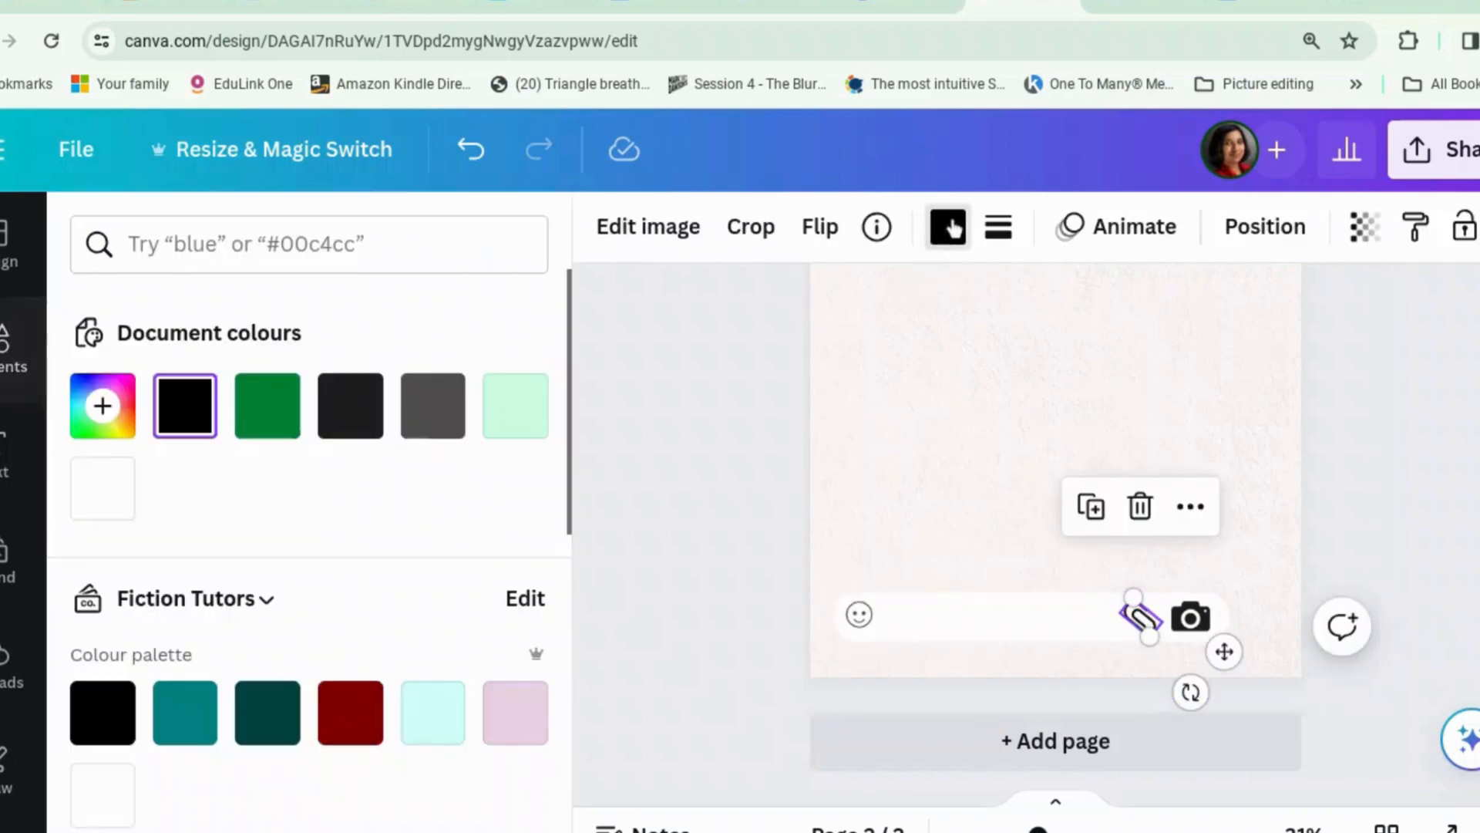
click(434, 385)
click(1190, 617)
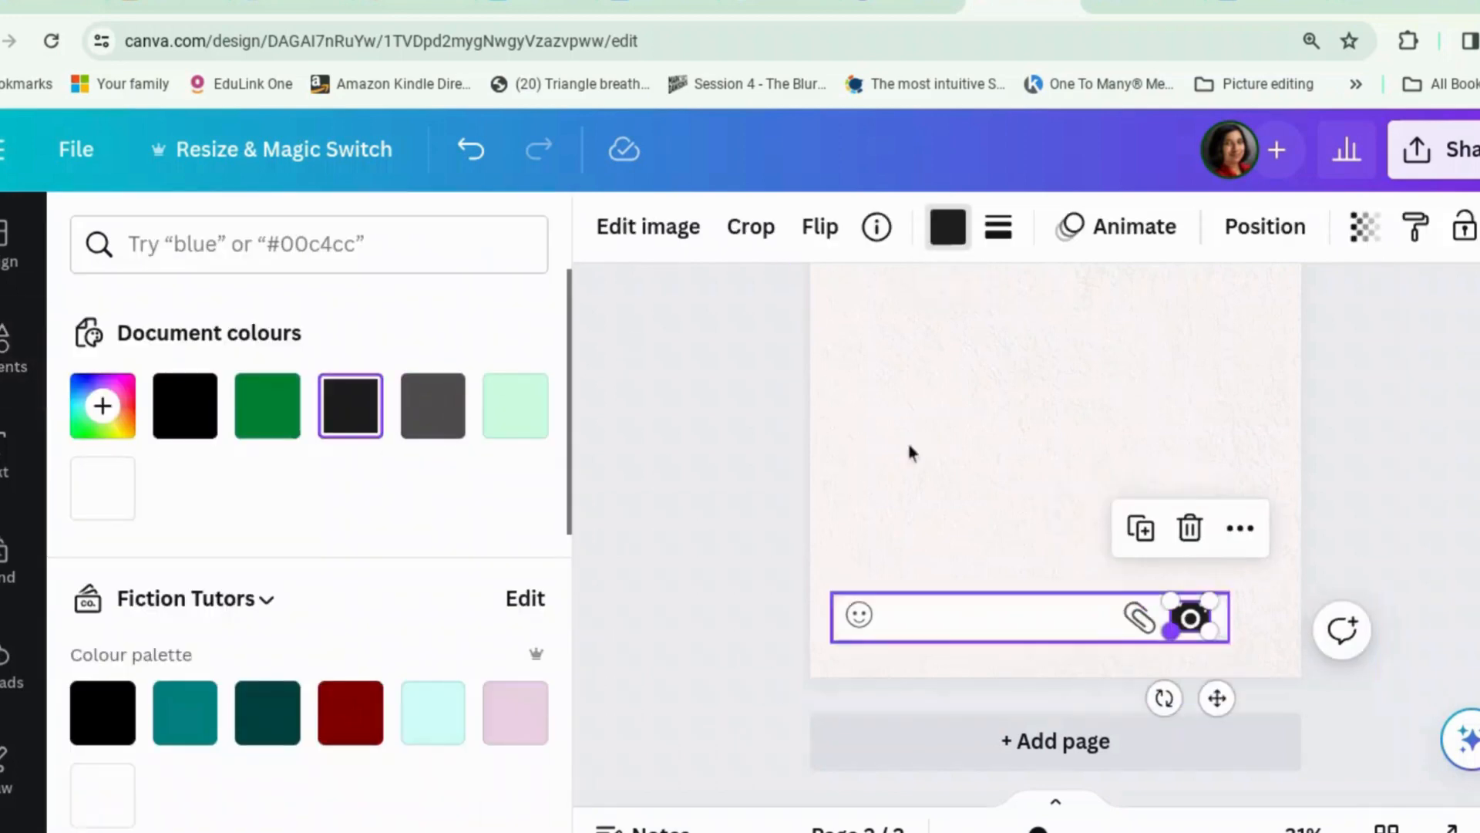
click(430, 401)
Step: Add a subheading text box reading "Message" to page 2
click(934, 615)
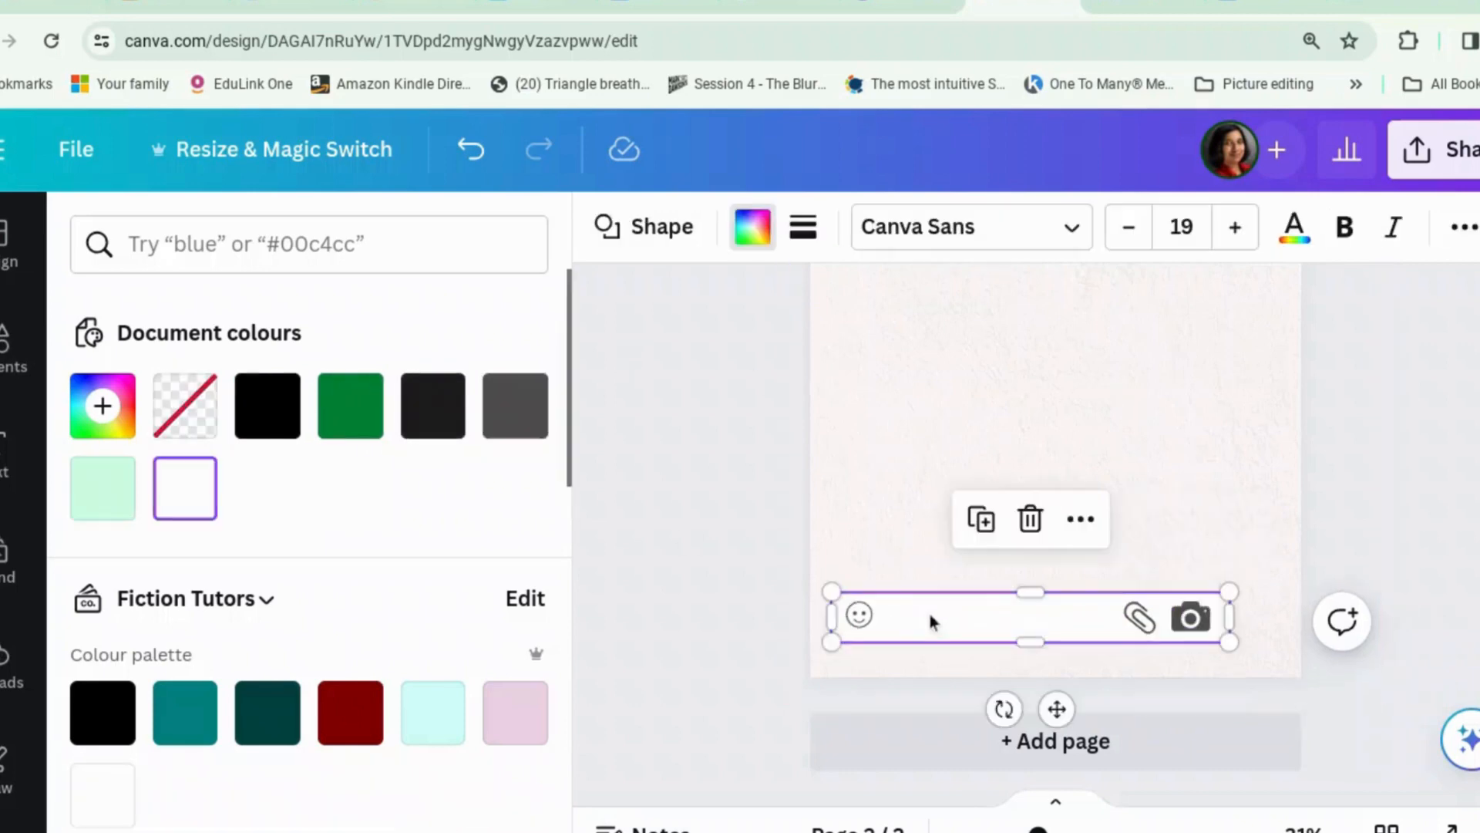
click(5, 462)
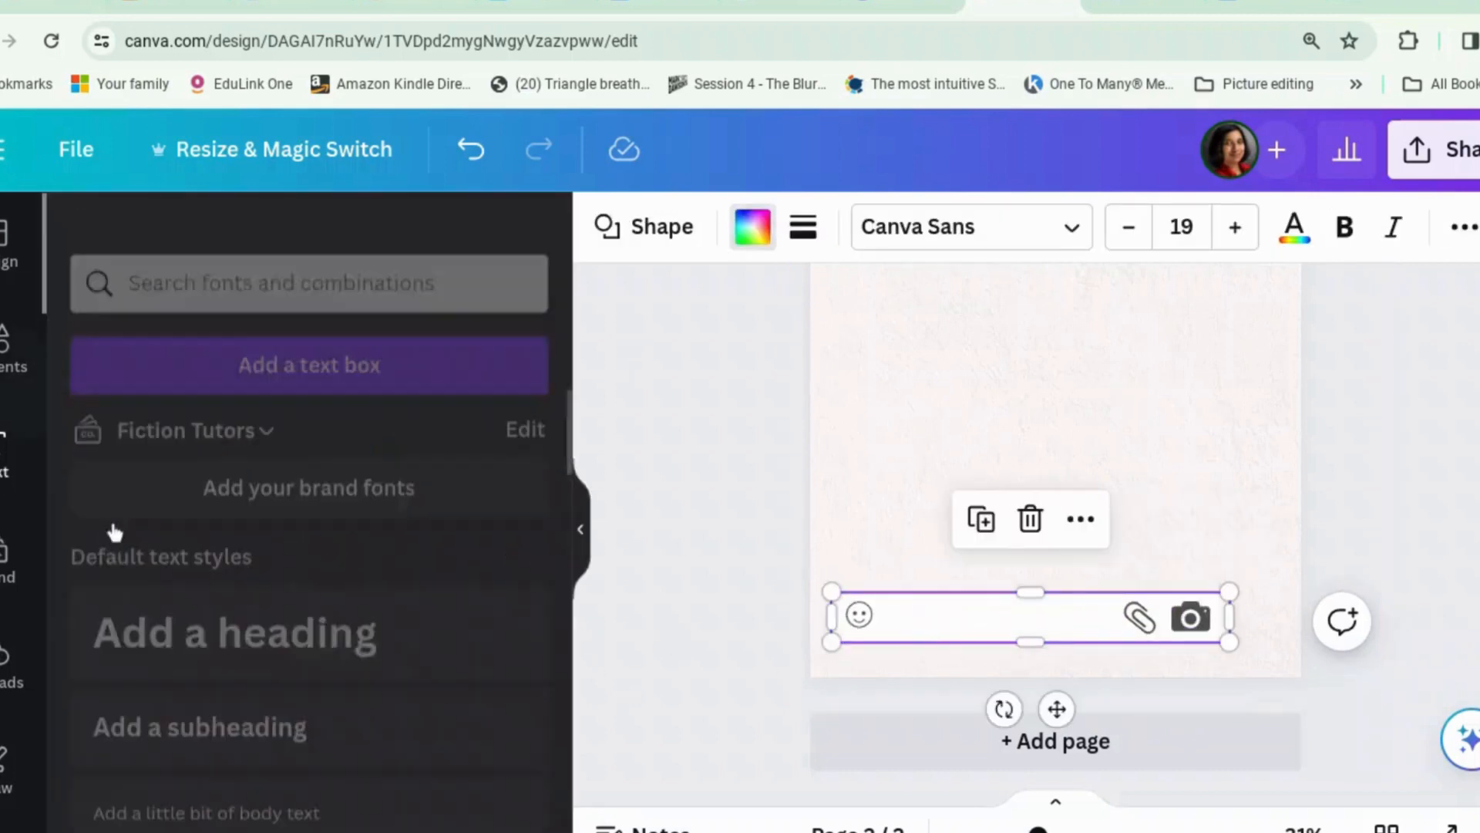
click(251, 713)
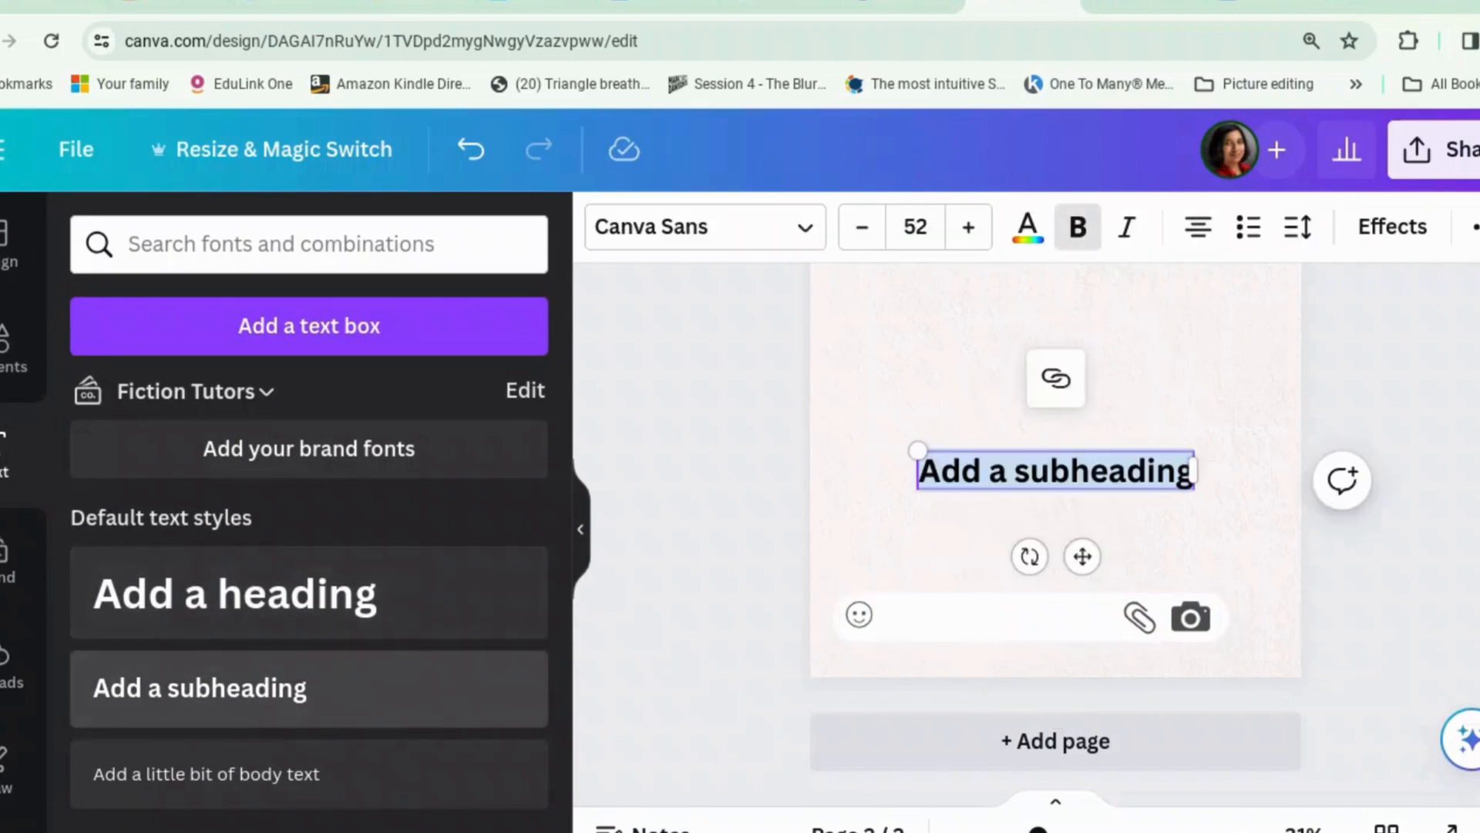
text(Message)
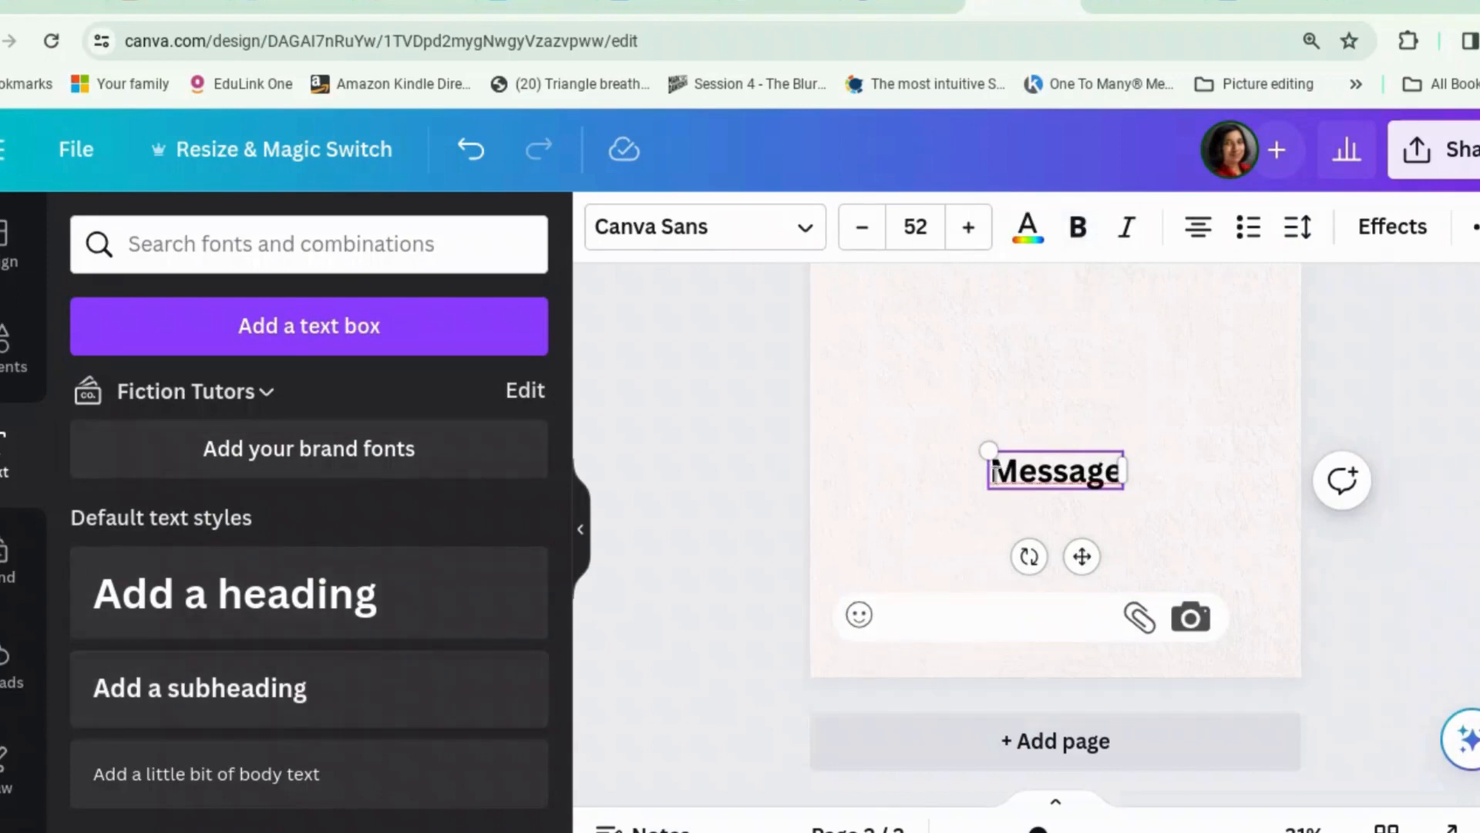
Step: Remove the bold from the "Message" text and fit it inside the white bar beside the smiley, at font size 35.3
drag(992, 472, 1119, 483)
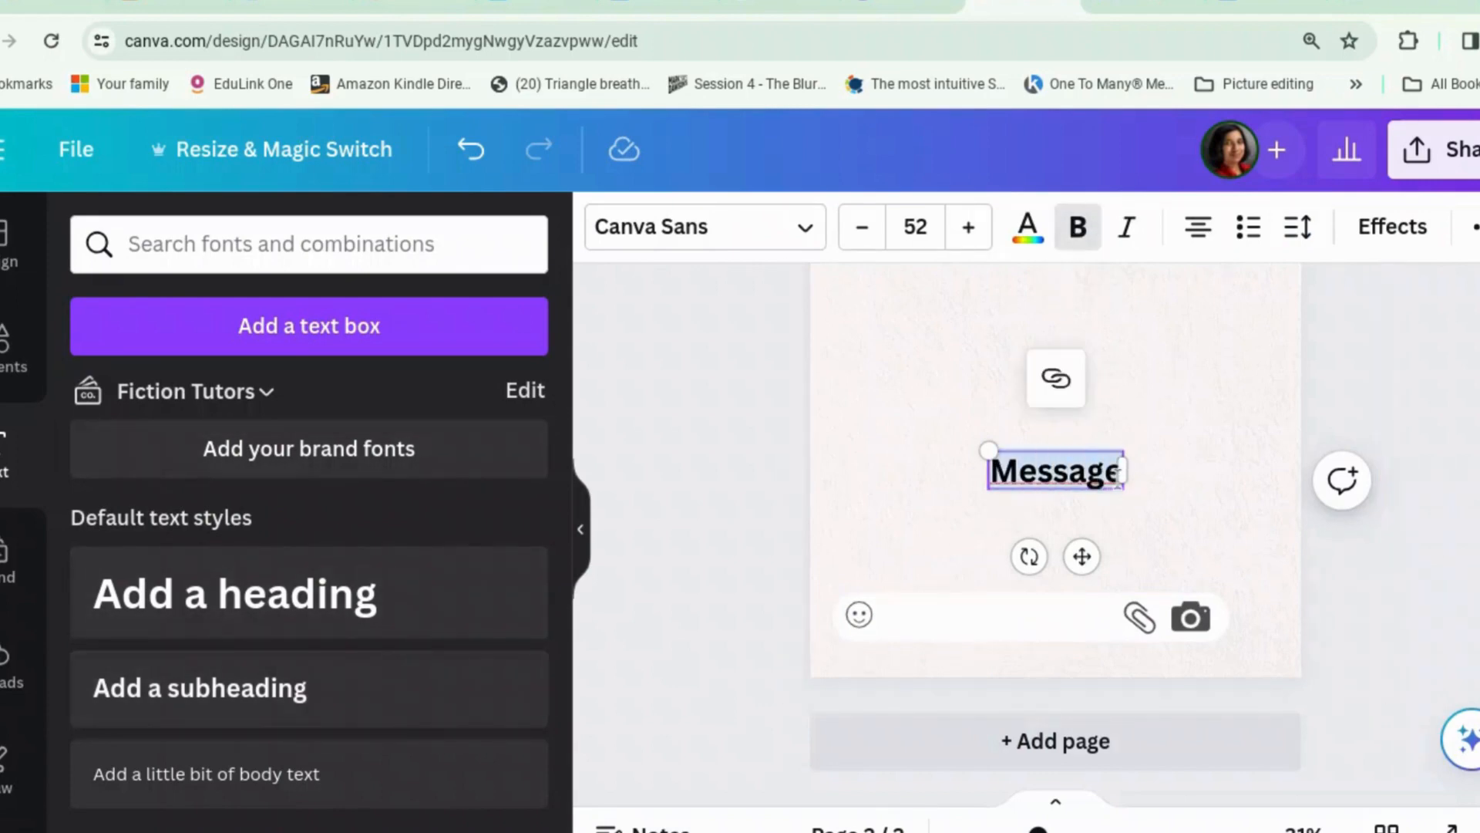
click(1078, 238)
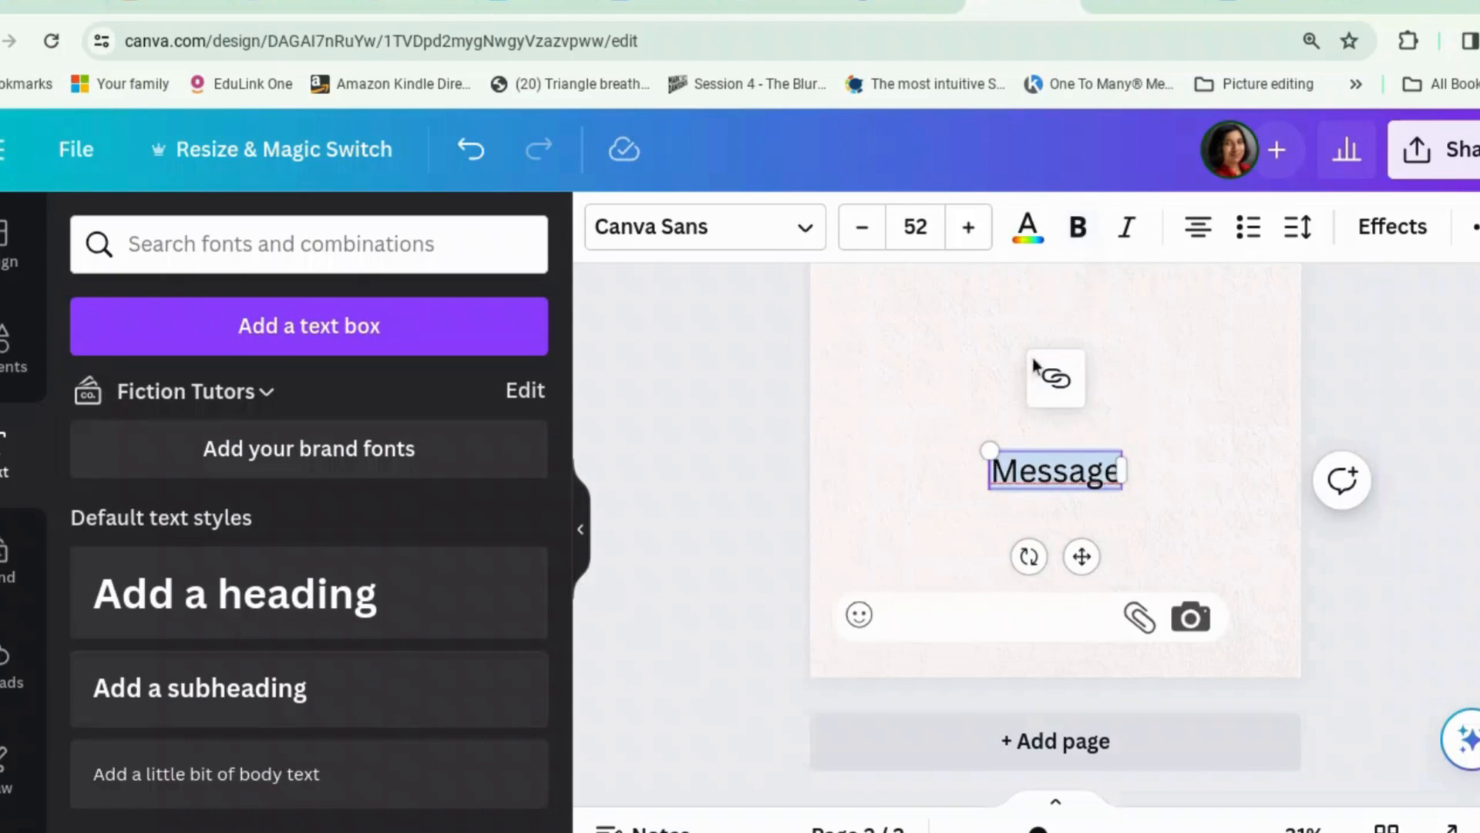
drag(1081, 555, 978, 700)
drag(885, 596, 933, 611)
Step: Colour the "Message" text with the document's dark grey
click(1033, 229)
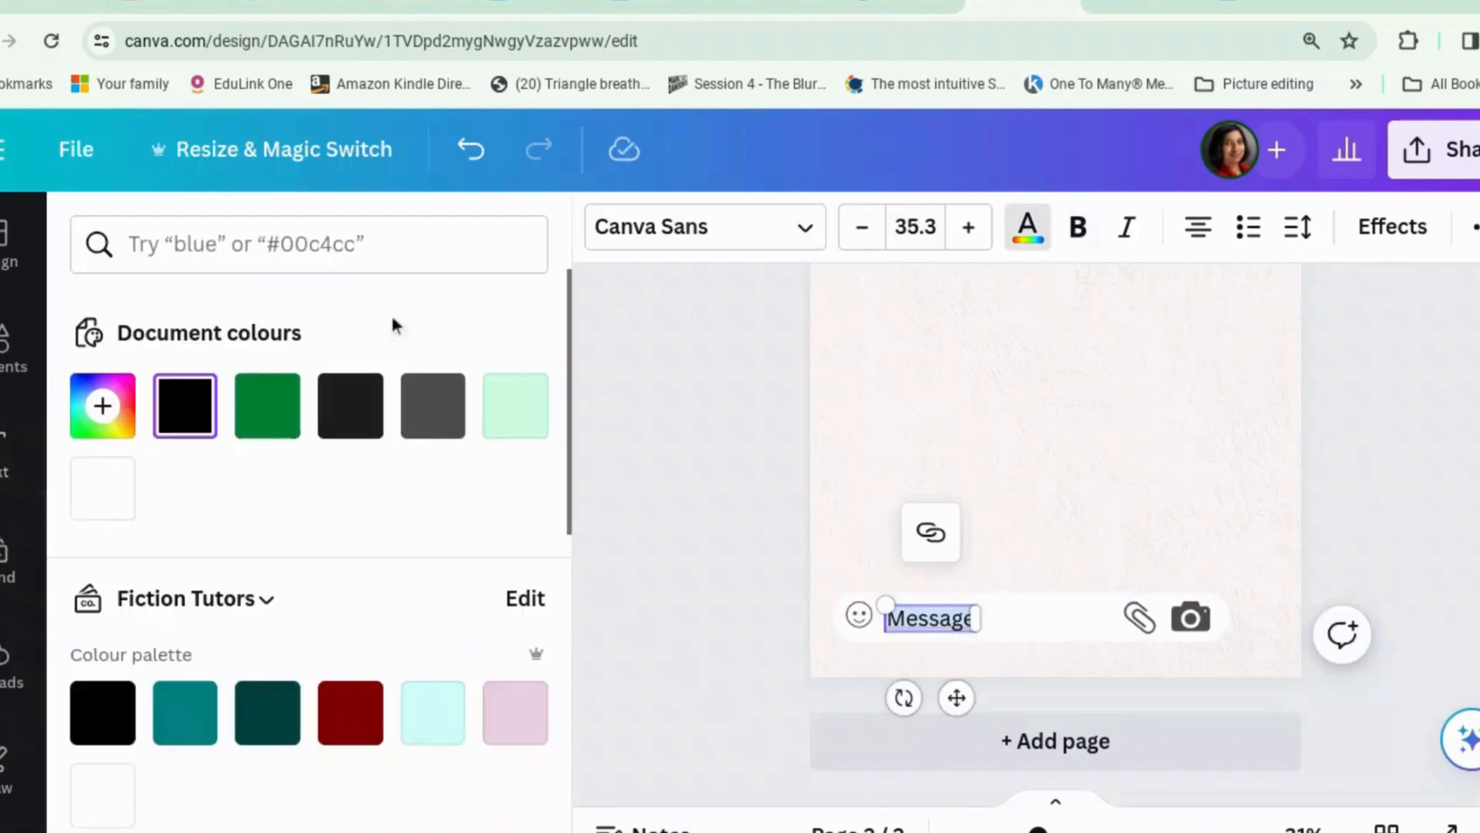
click(432, 406)
key(Escape)
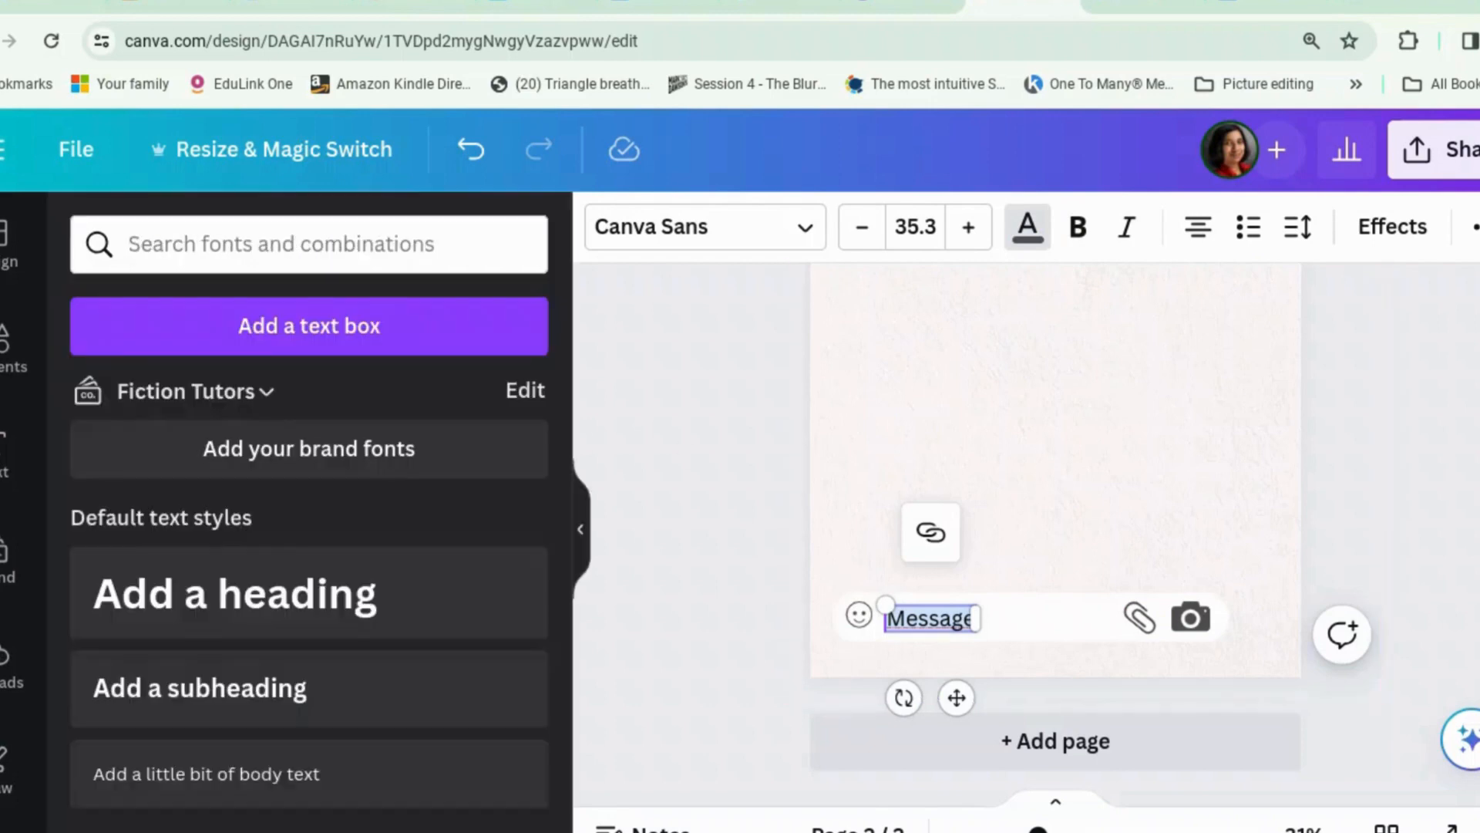
Step: Crop the horizontal base off the bottom of the microphone icon on page 1
click(1272, 512)
click(1467, 485)
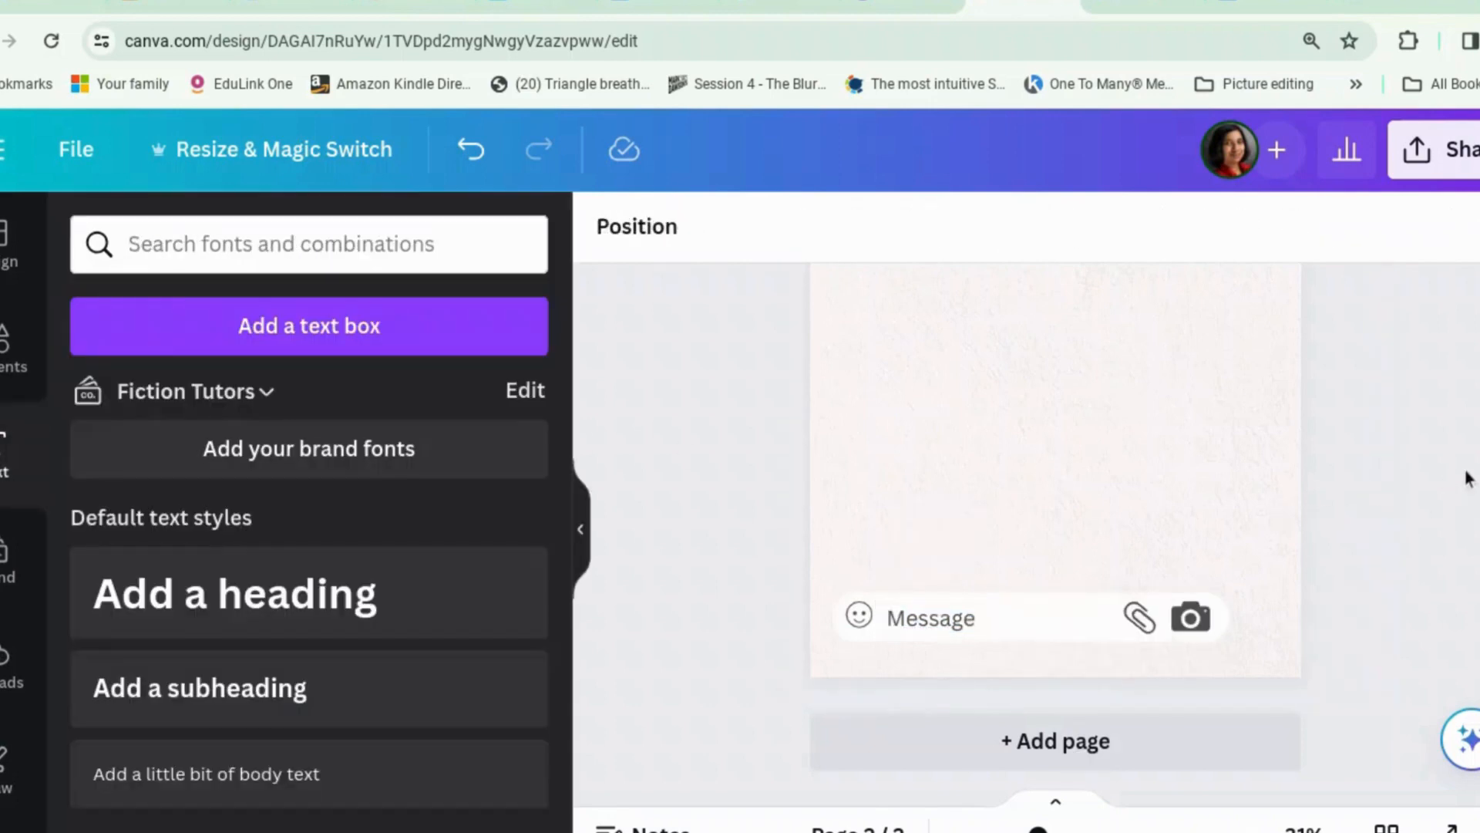
scroll(1051, 496, up, 5)
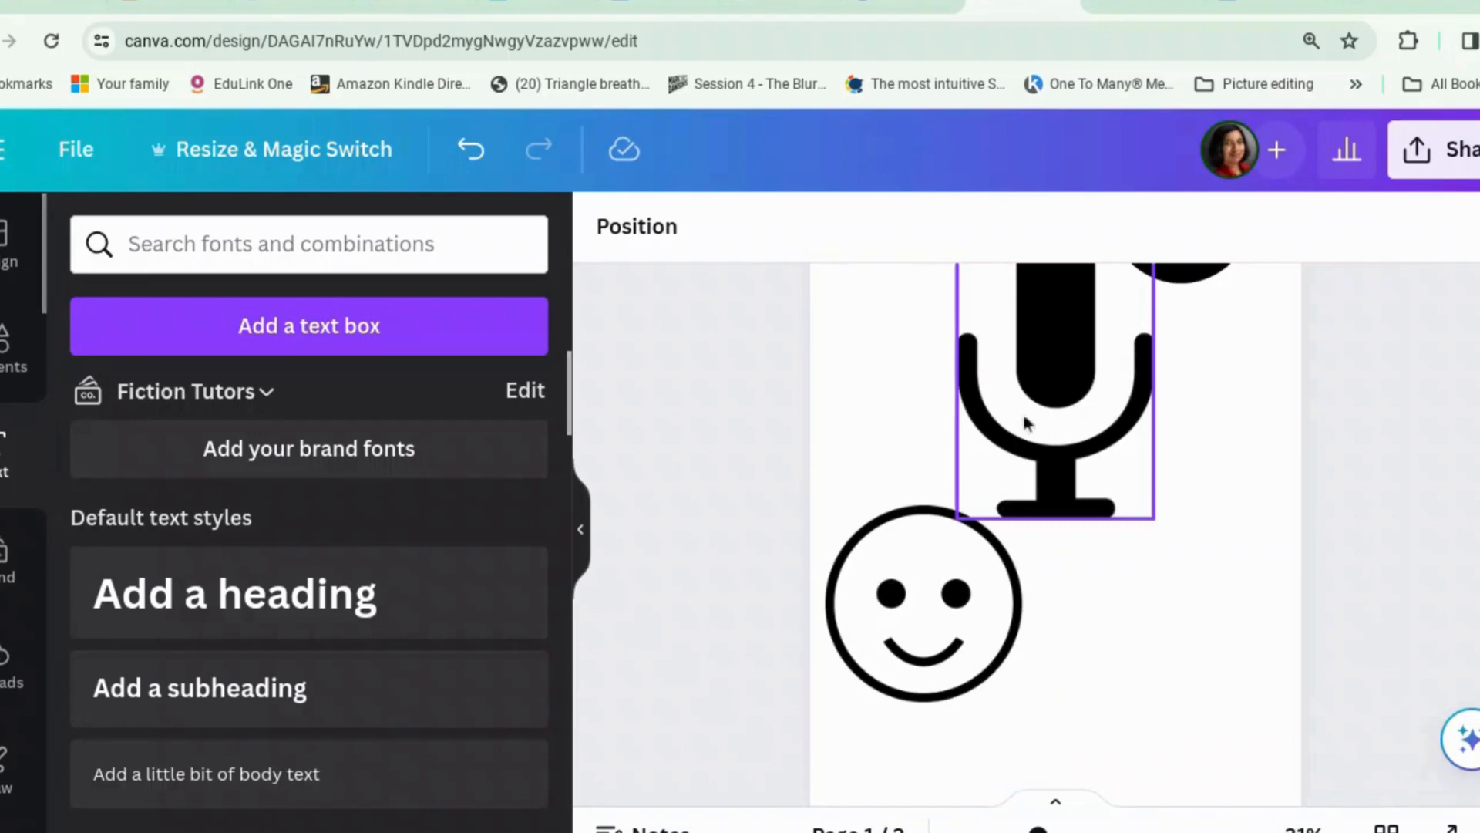
click(1060, 484)
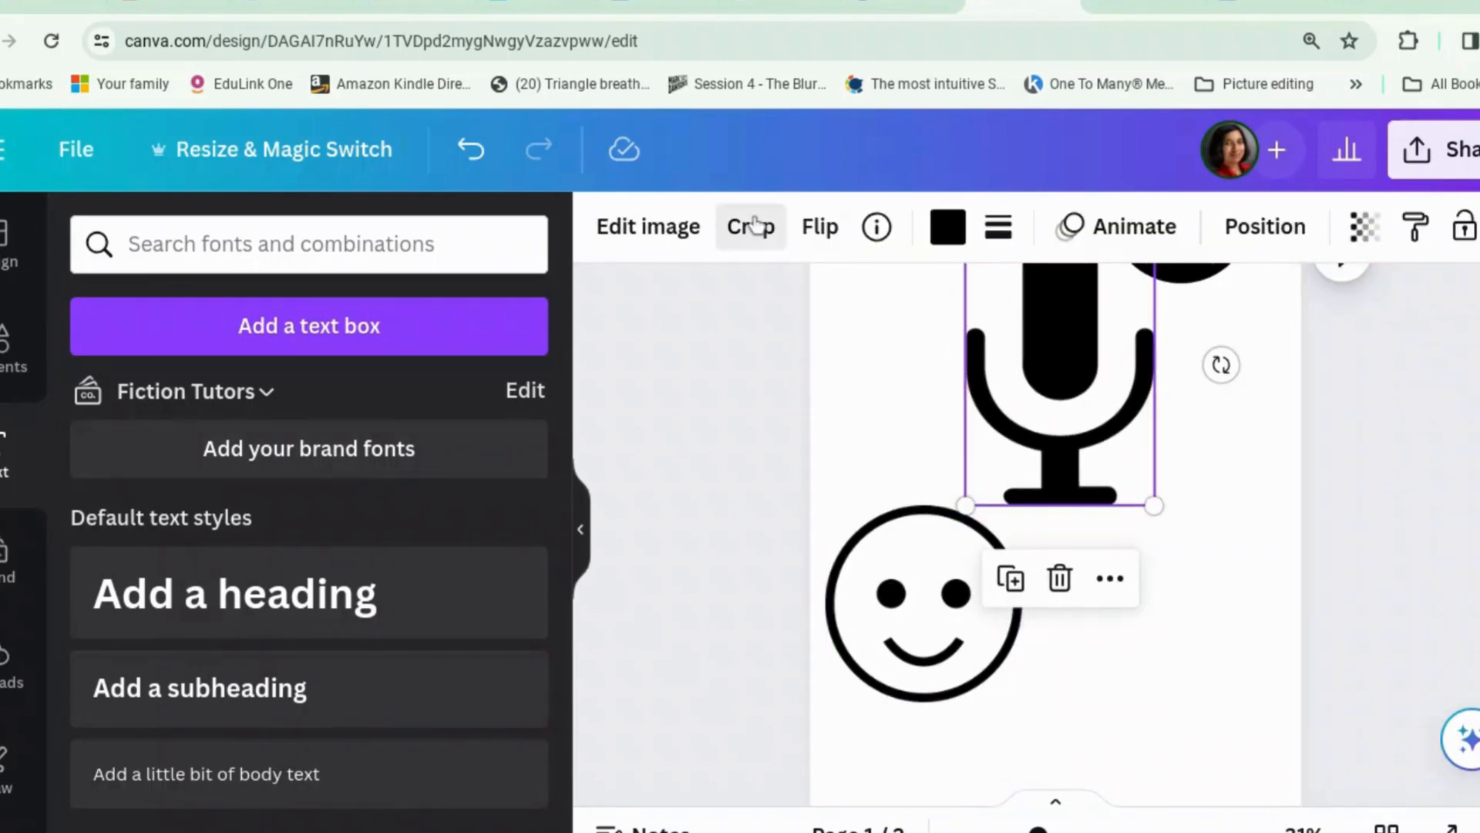
click(752, 226)
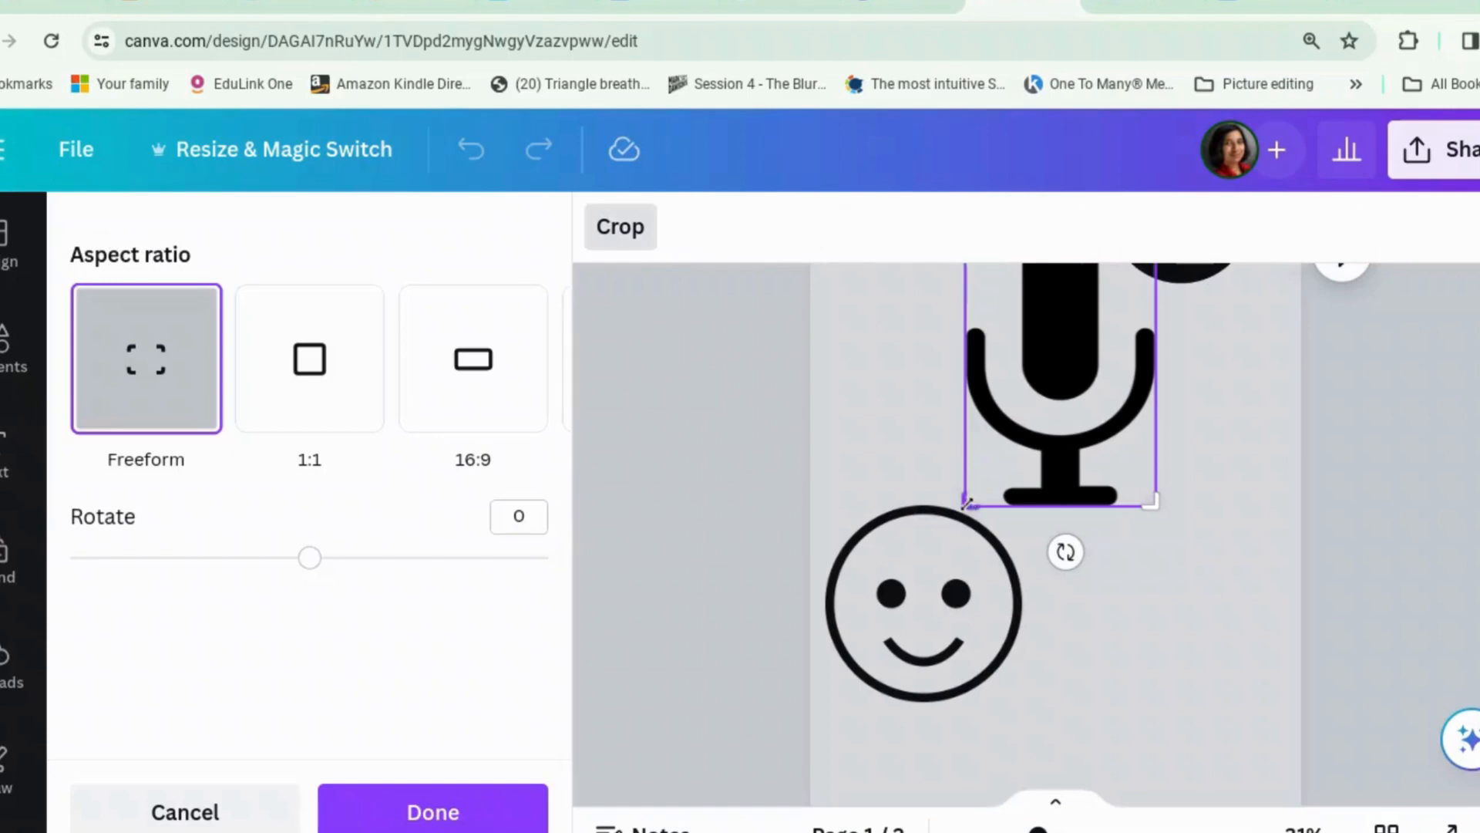
drag(965, 504, 958, 479)
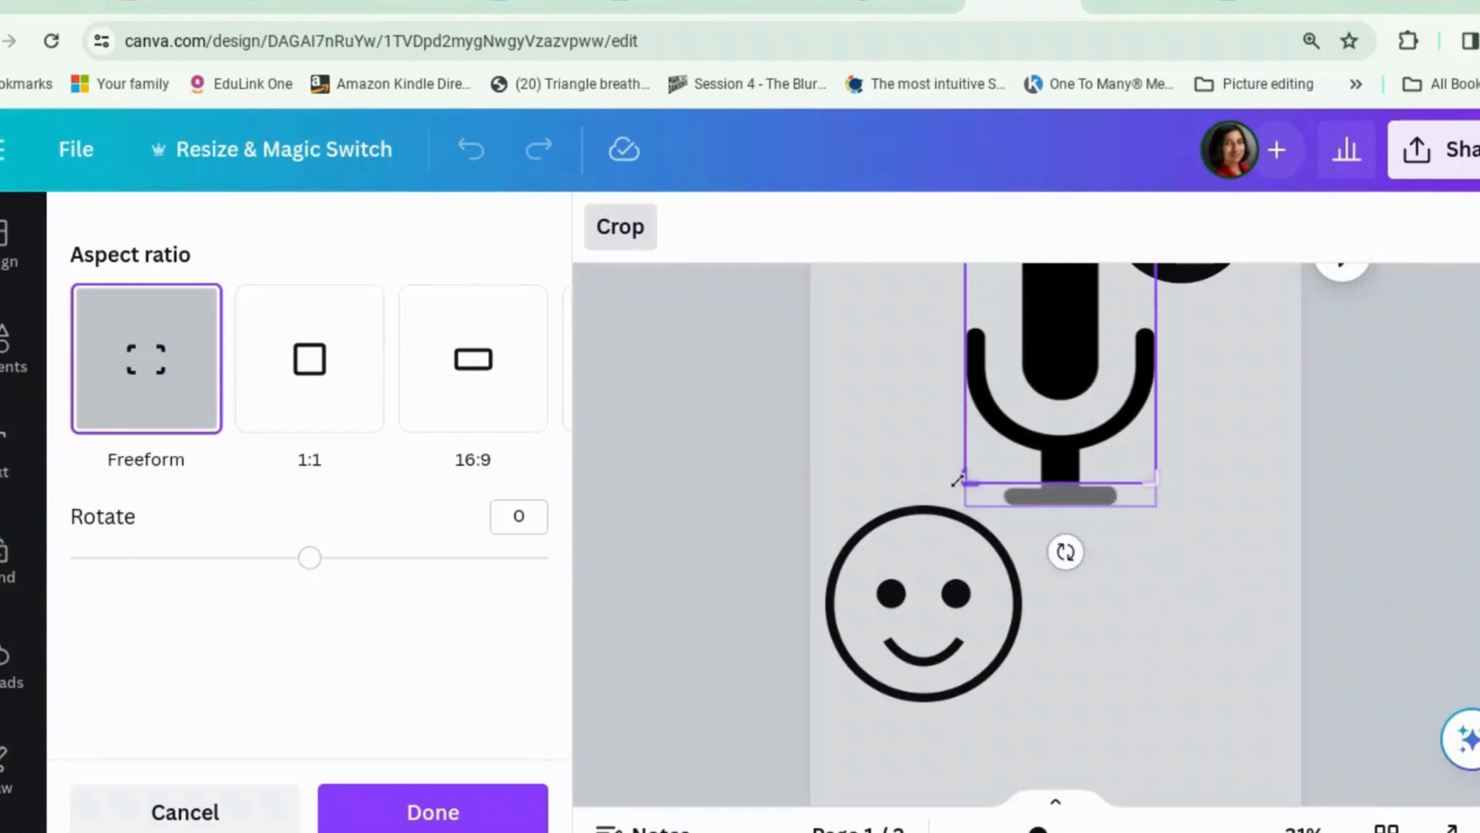
click(432, 812)
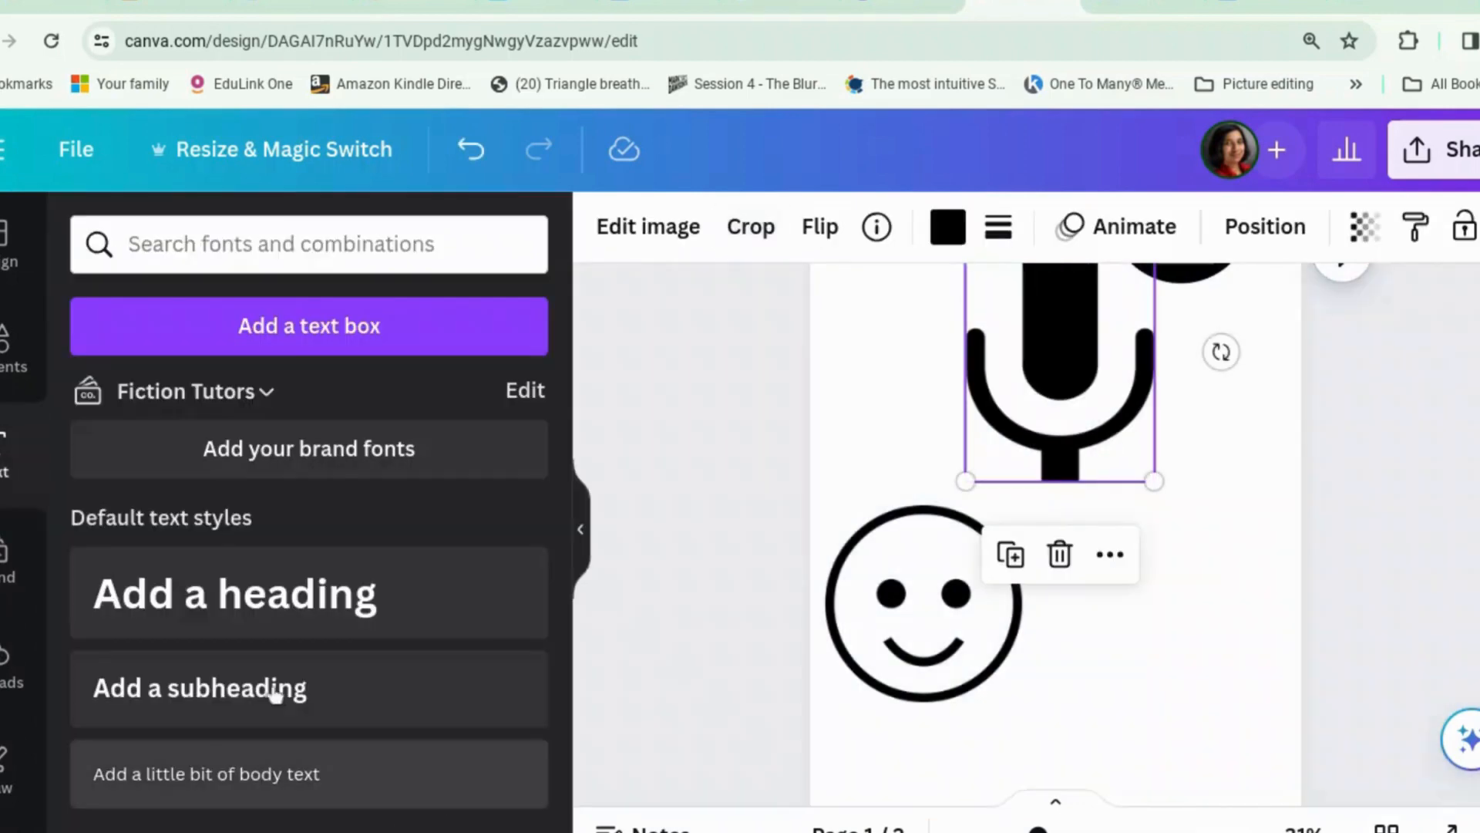
Step: Add a circle shape to page 2 and fill it with the document's dark green
click(13, 345)
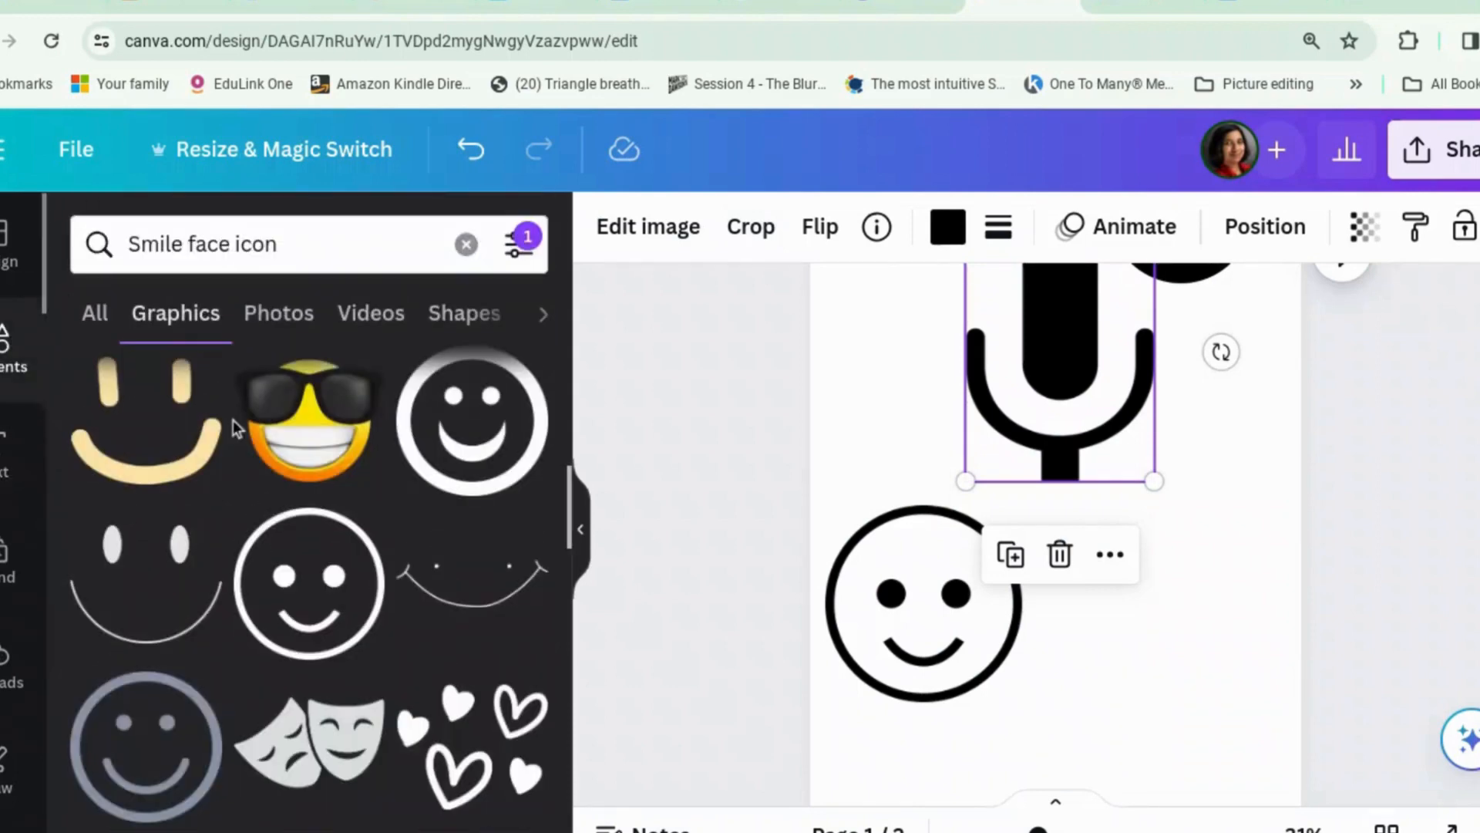
click(463, 245)
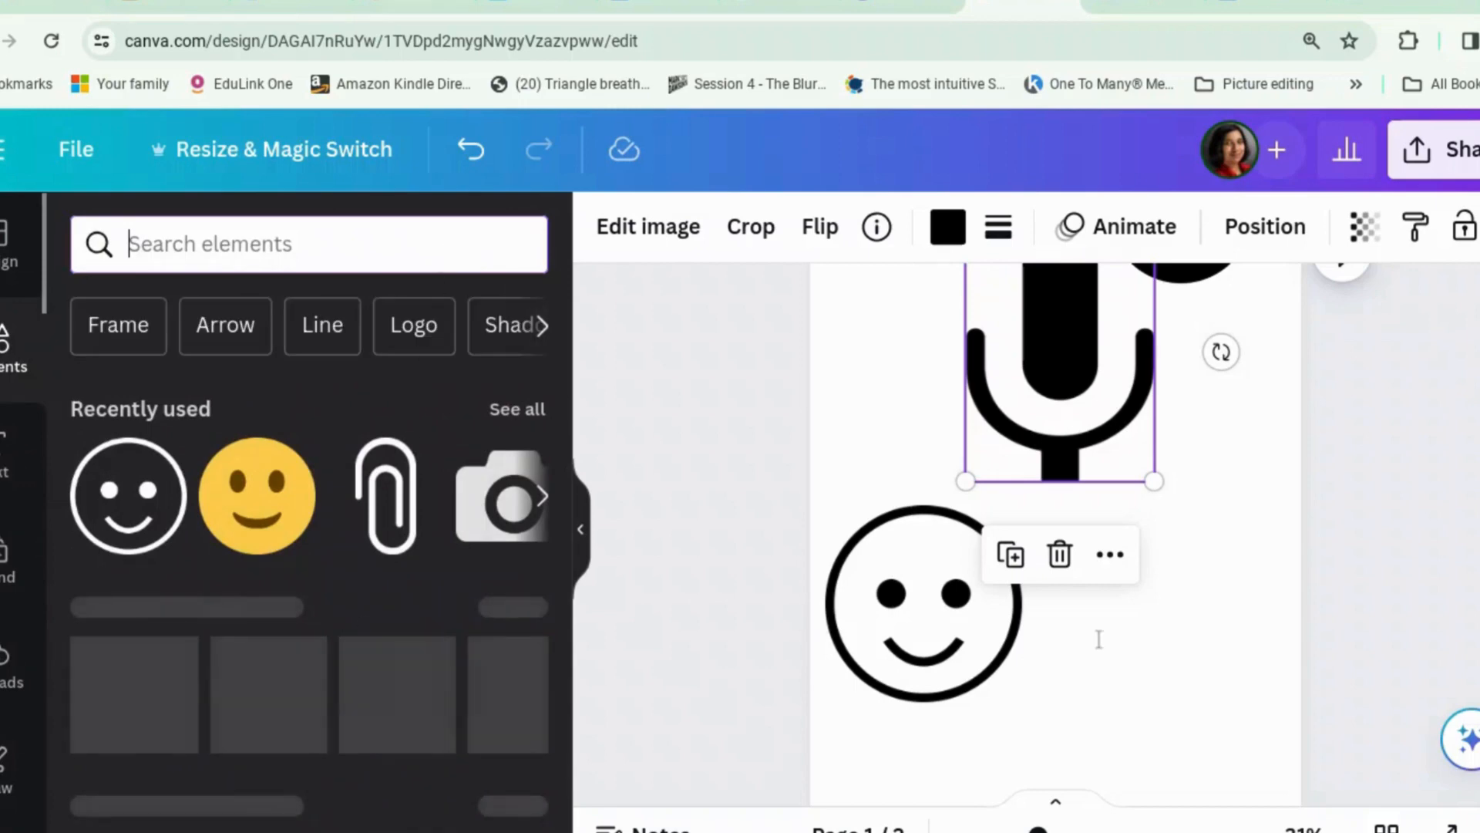
scroll(1299, 621, down, 5)
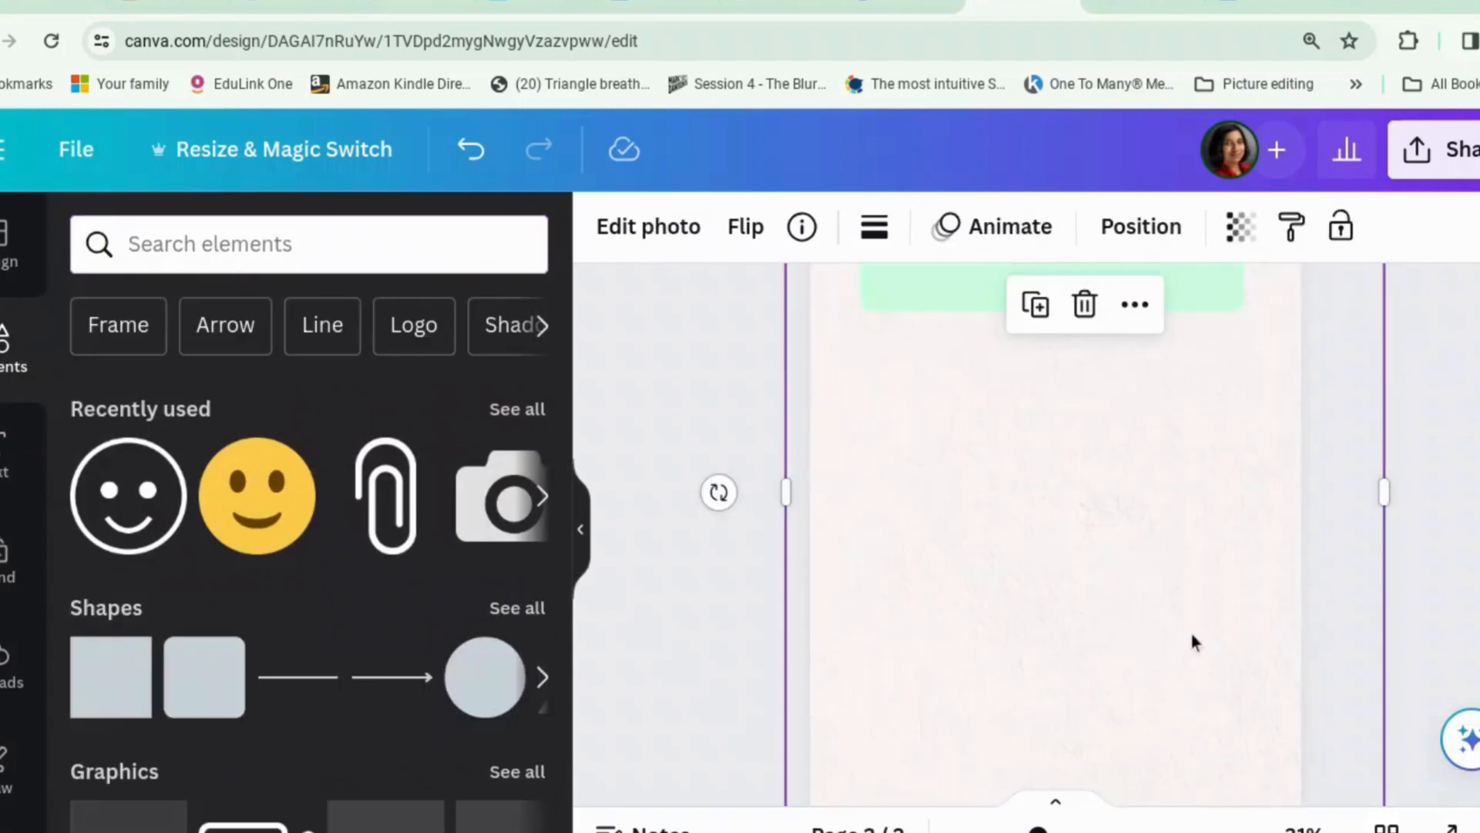
key(c)
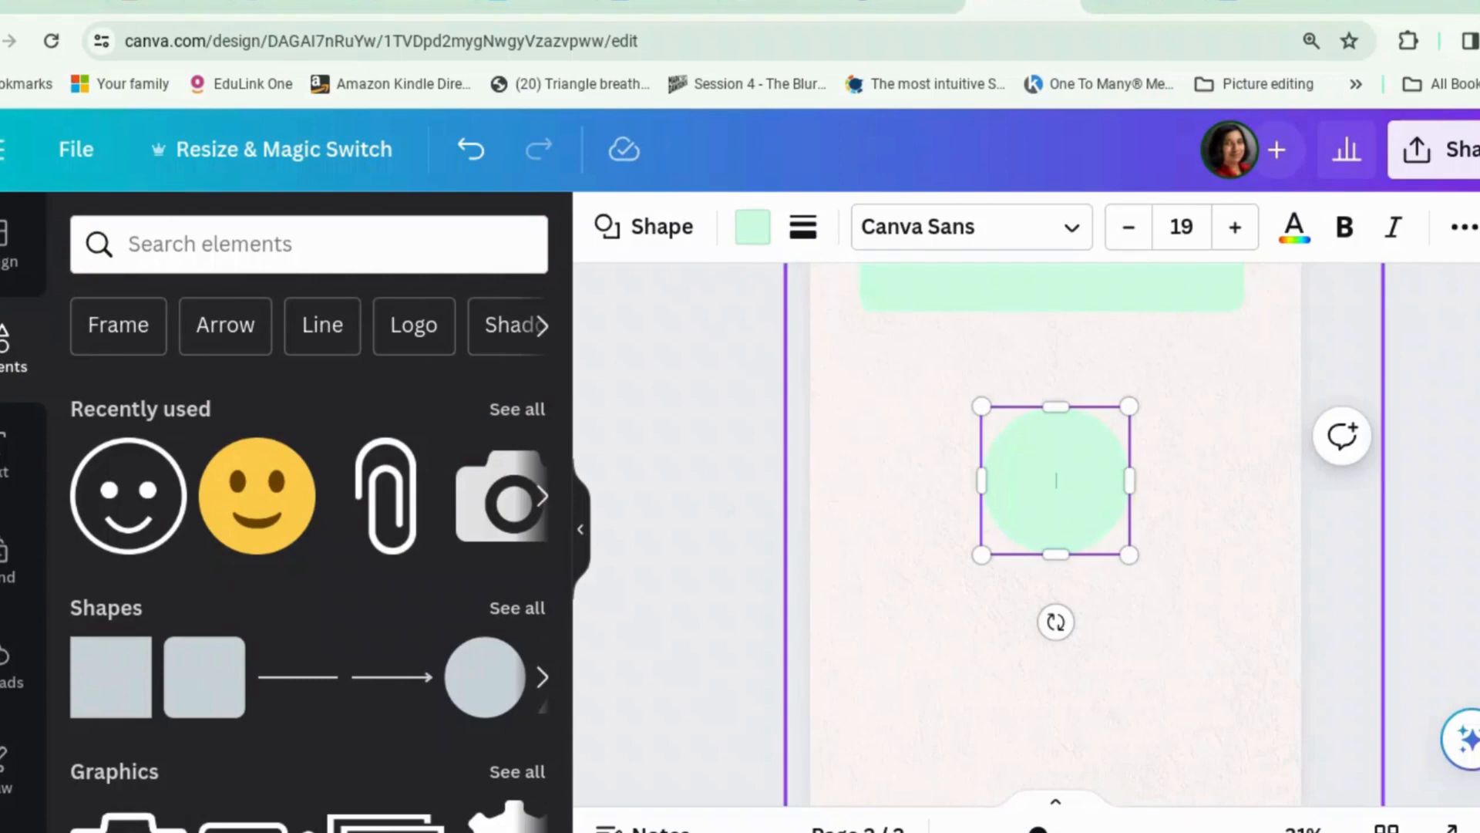
click(733, 237)
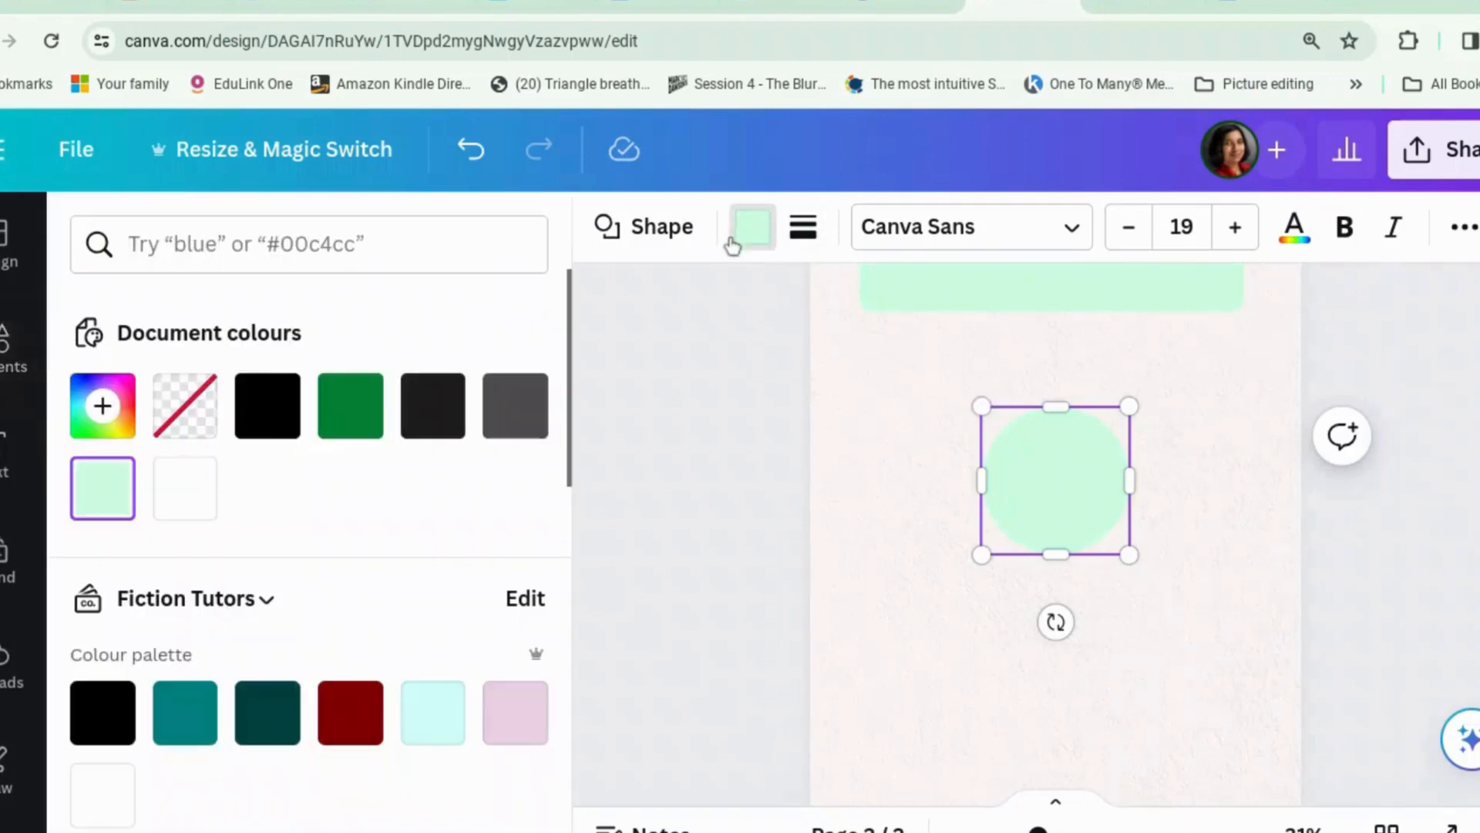
click(339, 423)
Step: Shrink the green circle and place it just right of the white message bar, matching the bar's height
scroll(1189, 519, down, 3)
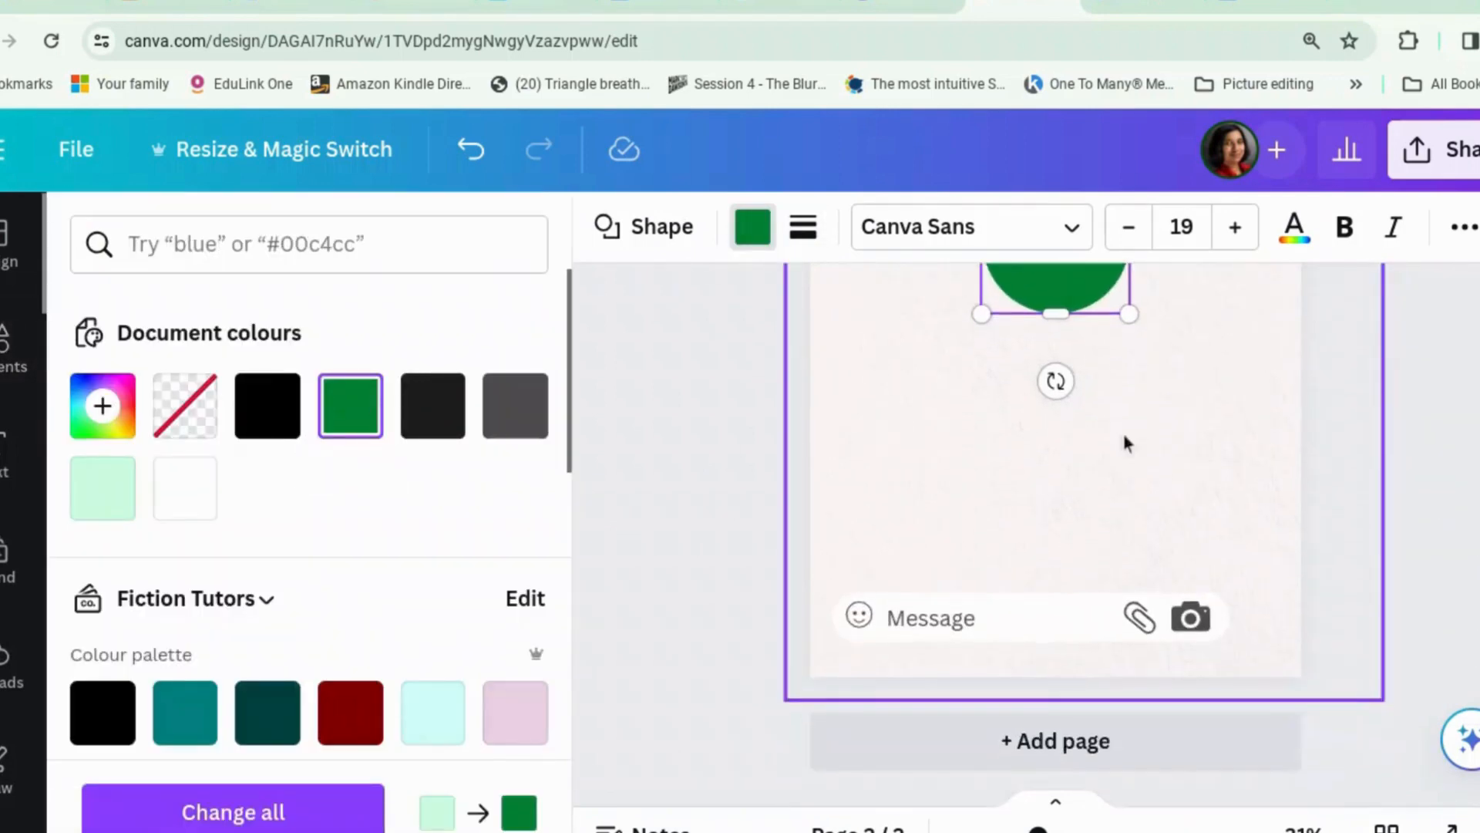
drag(1089, 296, 1268, 660)
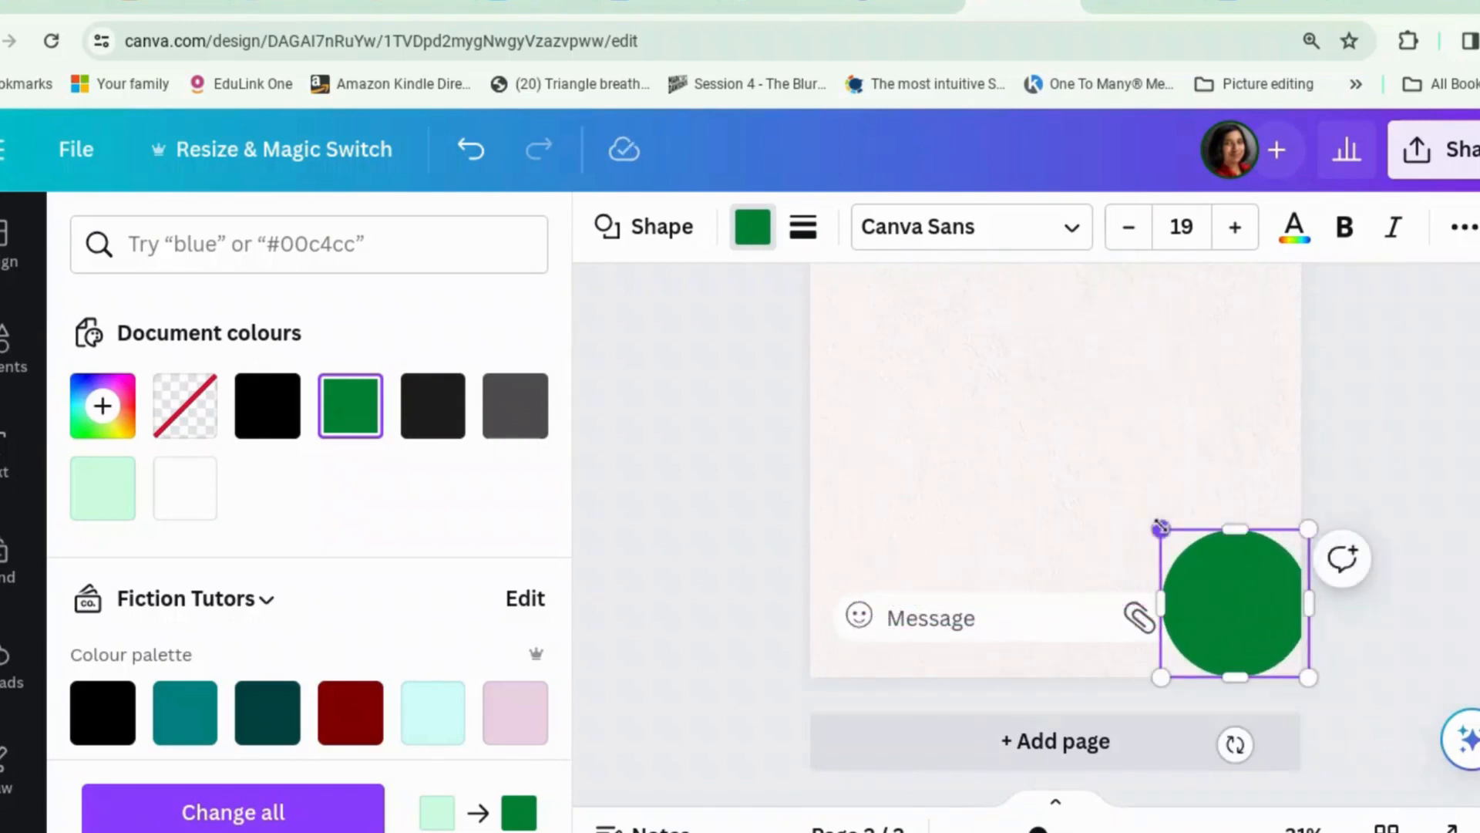
drag(1161, 527, 1253, 619)
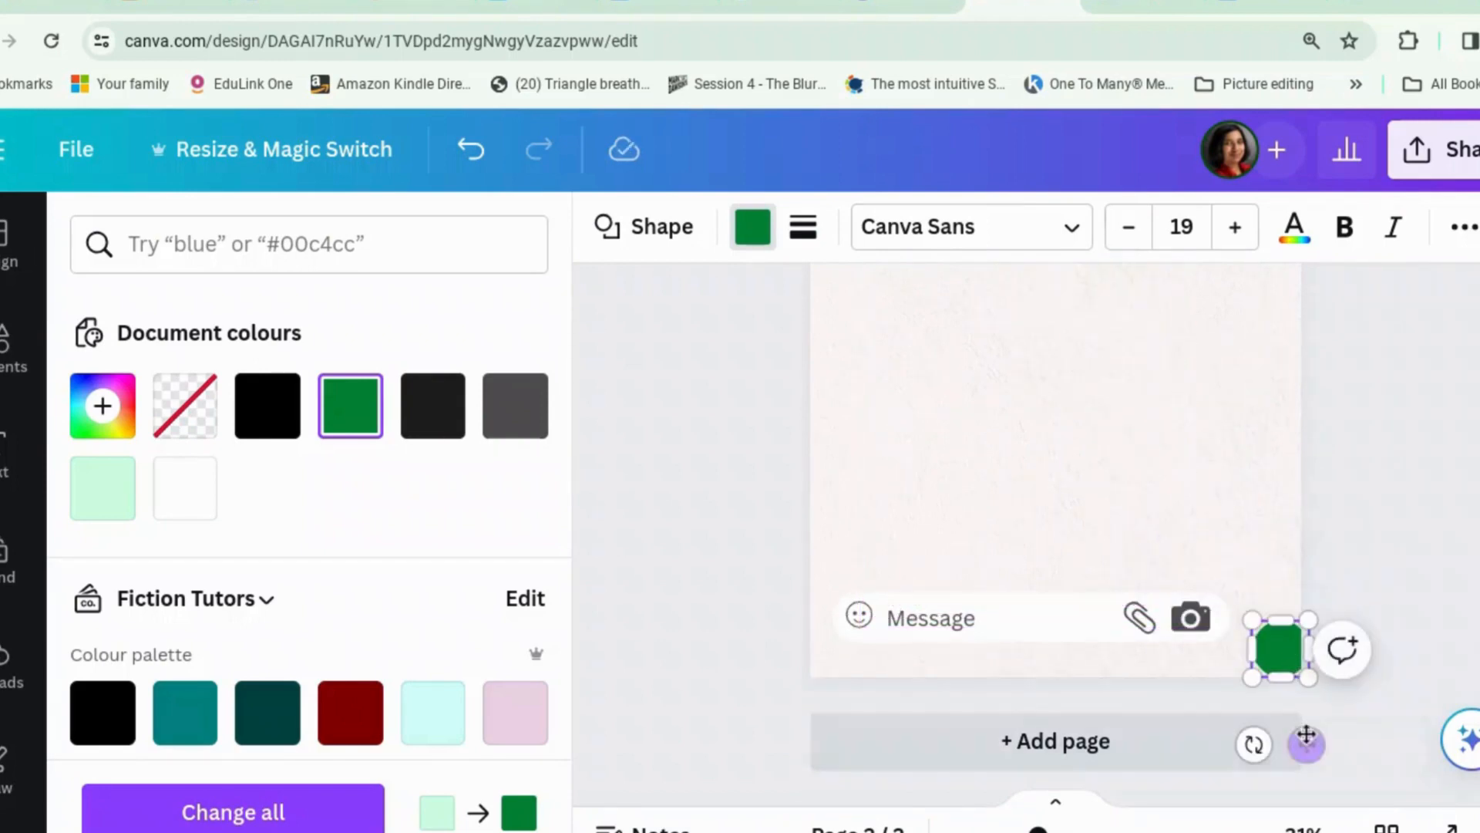
drag(1306, 734, 1285, 701)
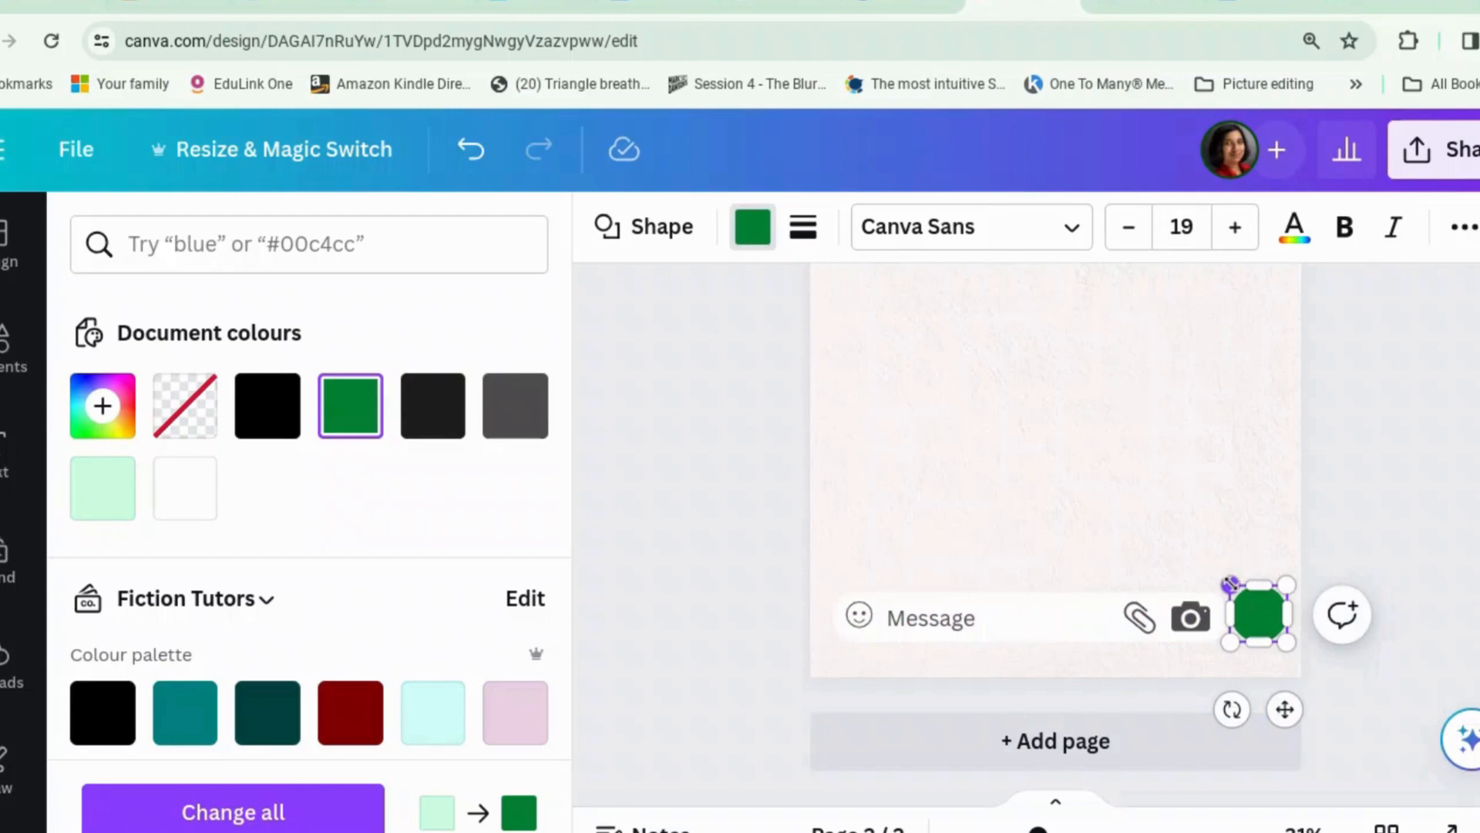
drag(1230, 584, 1236, 591)
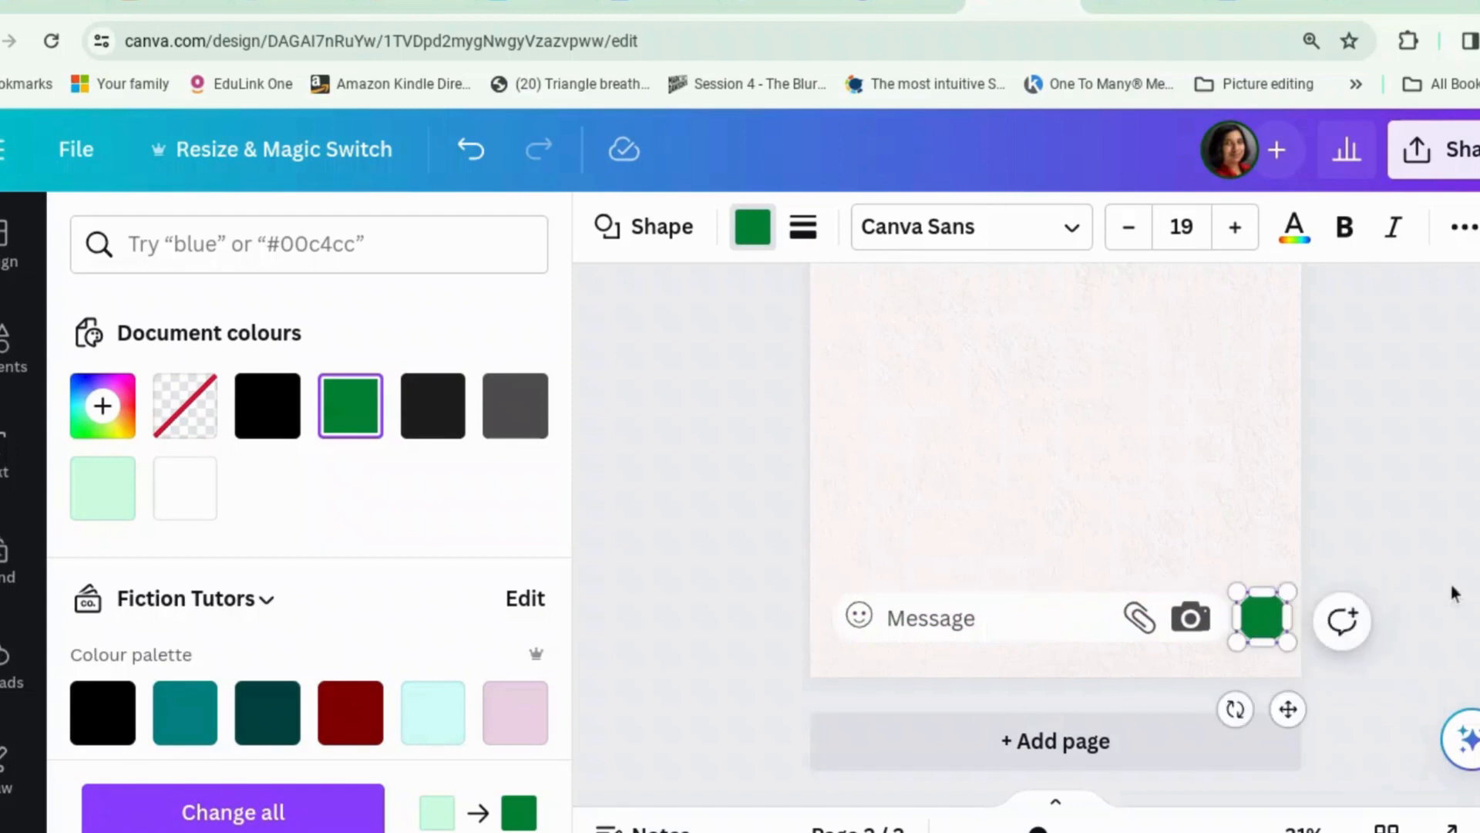
Step: Paste the cropped microphone icon onto page 2, shrink it and centre it on the green circle
click(1462, 578)
key(ctrl+v)
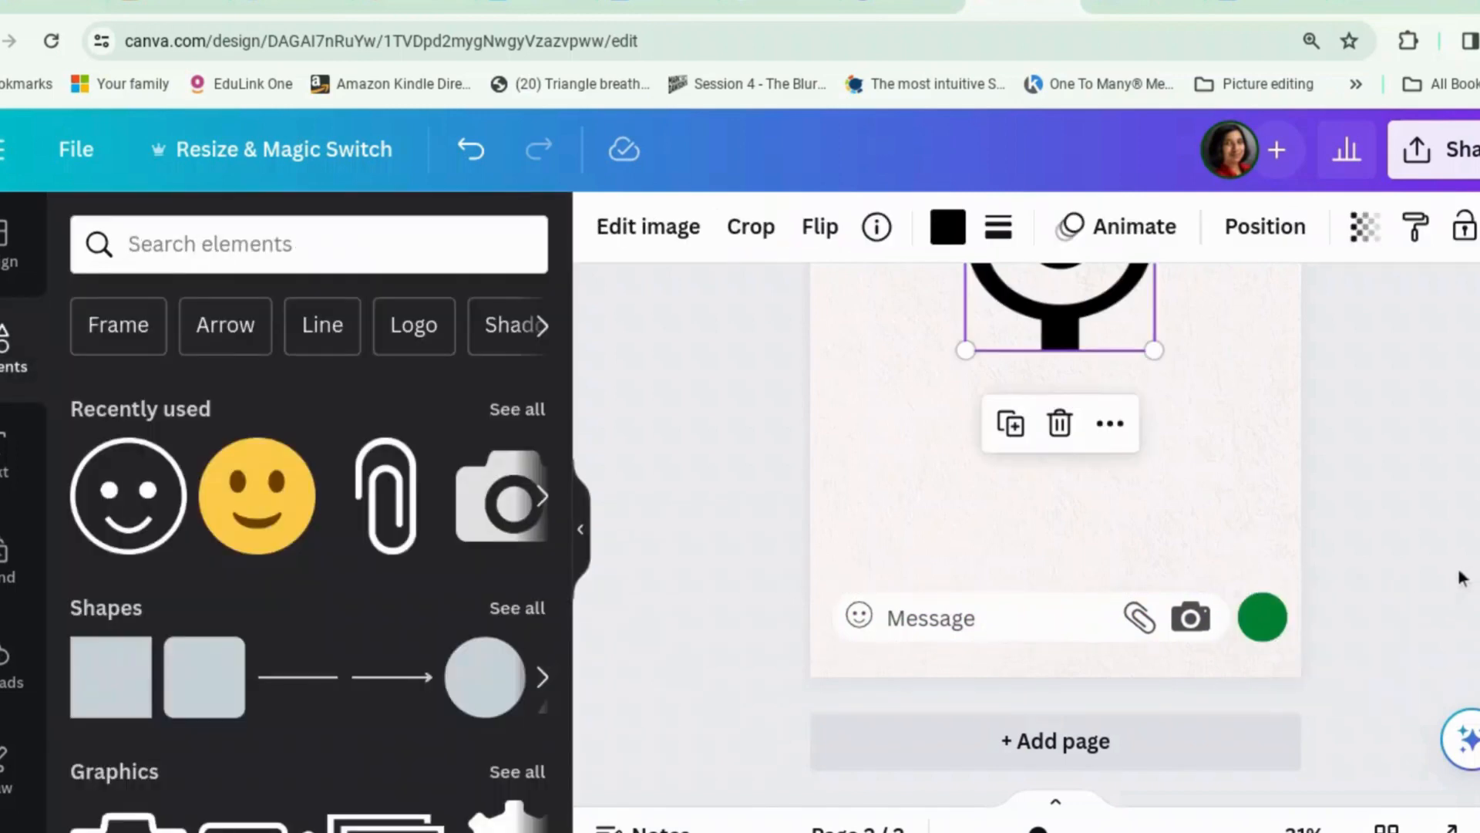
drag(1052, 305, 1256, 615)
drag(1157, 403, 1265, 549)
drag(1310, 619, 1238, 598)
drag(1195, 535, 1249, 604)
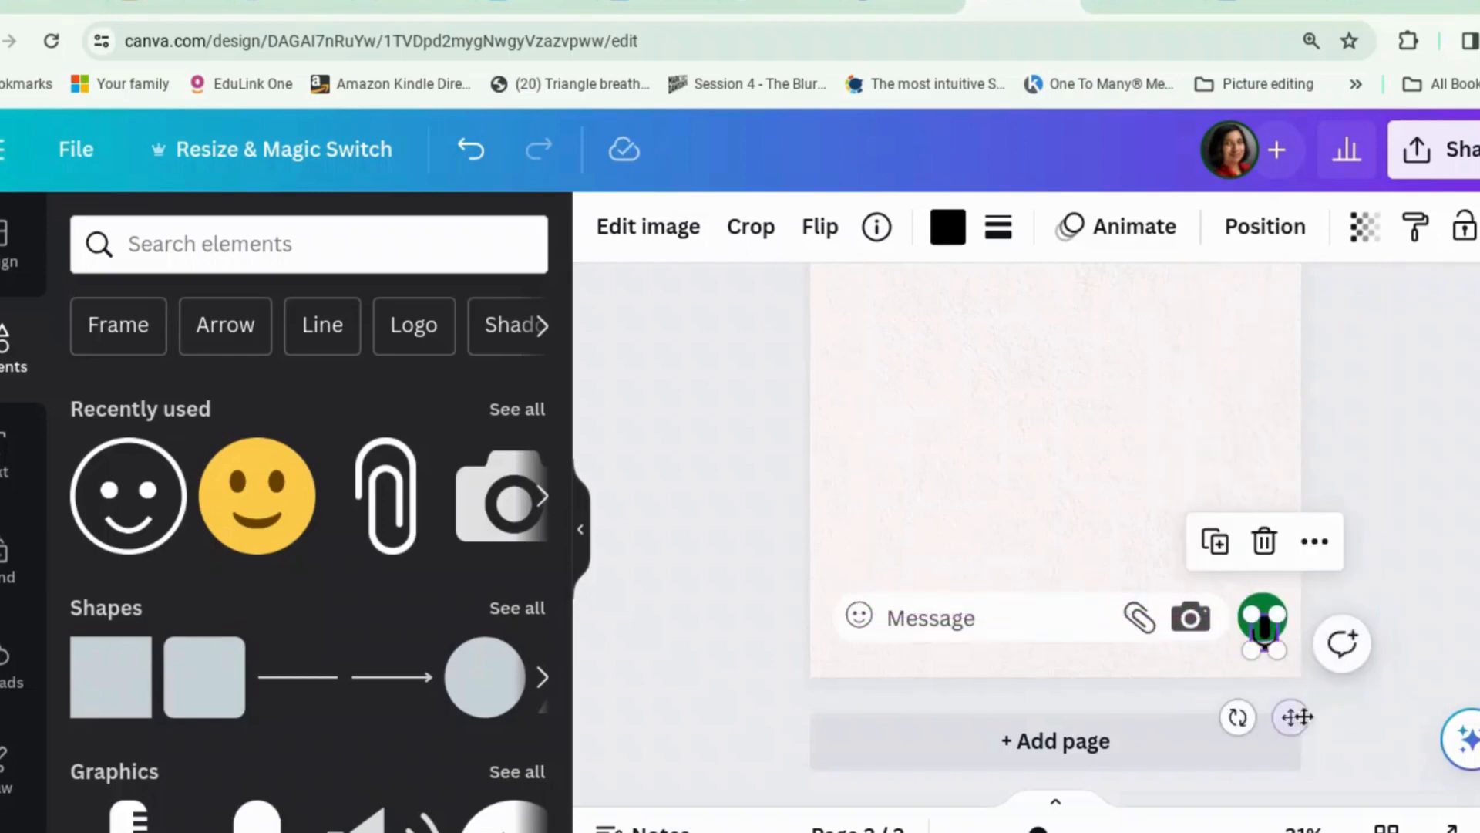
drag(1296, 715, 1295, 707)
Step: Recolour the microphone icon on the green circle with the document's white
click(948, 226)
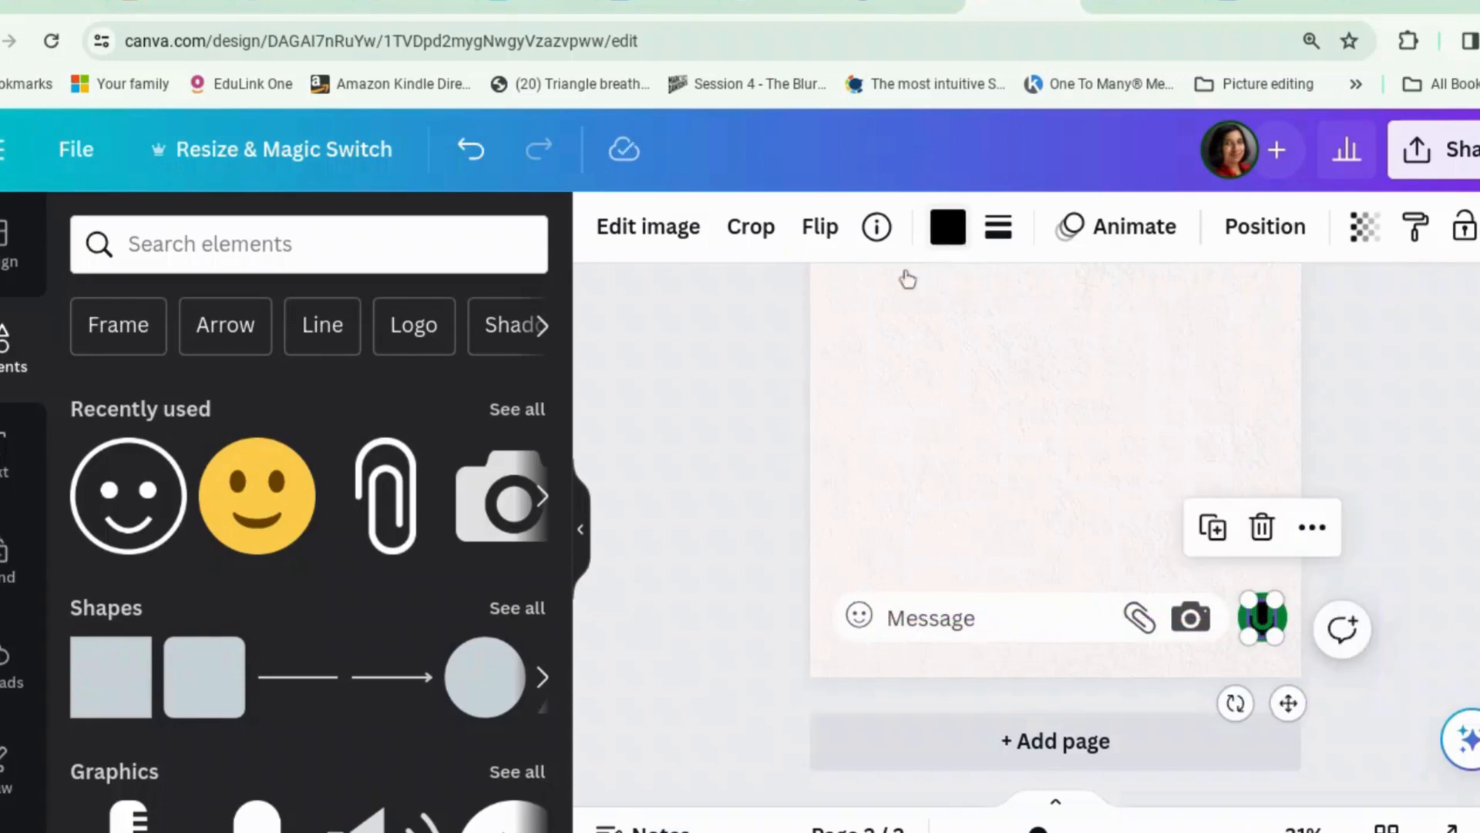
click(101, 489)
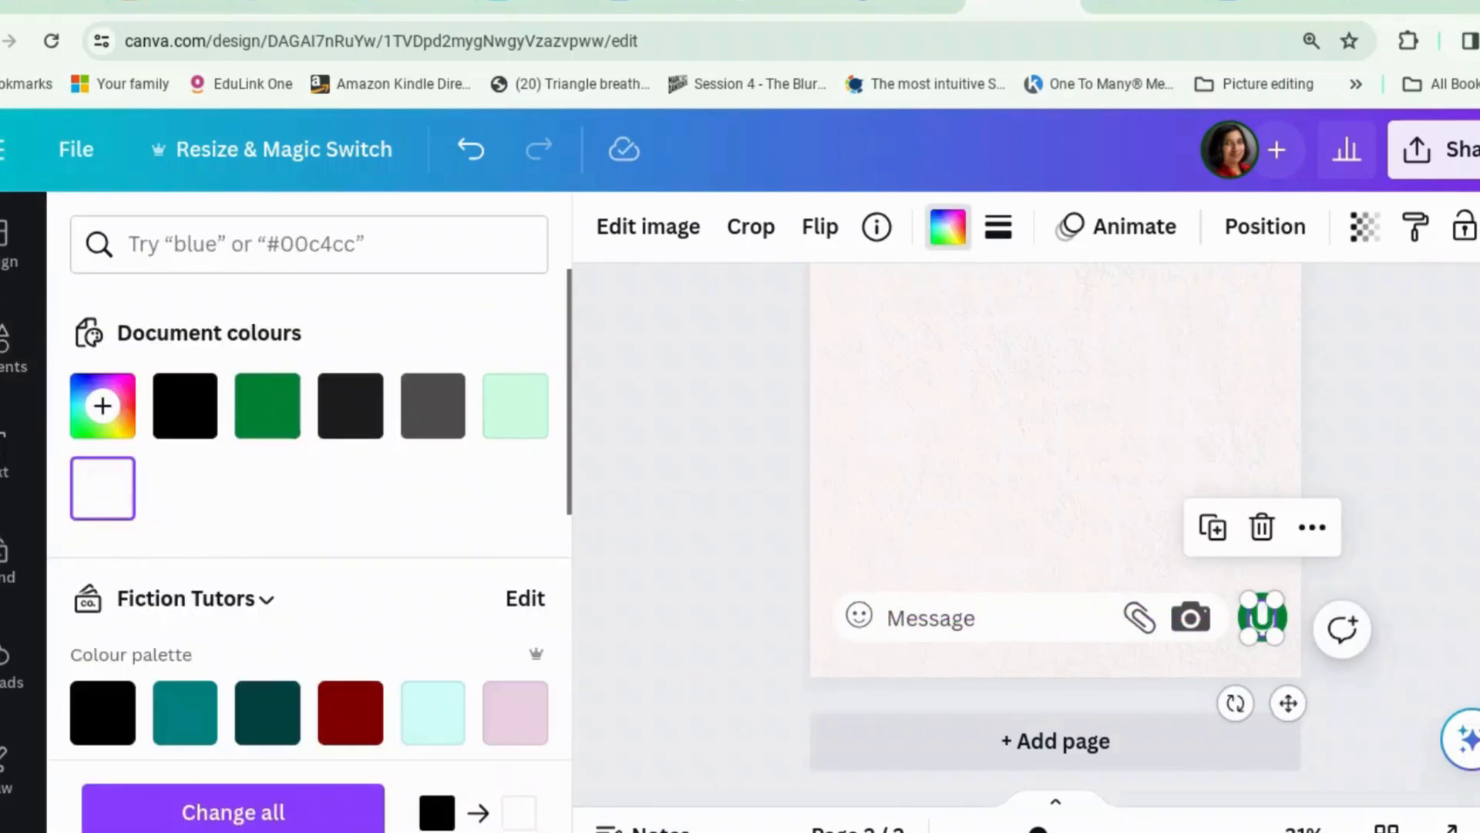
click(1467, 584)
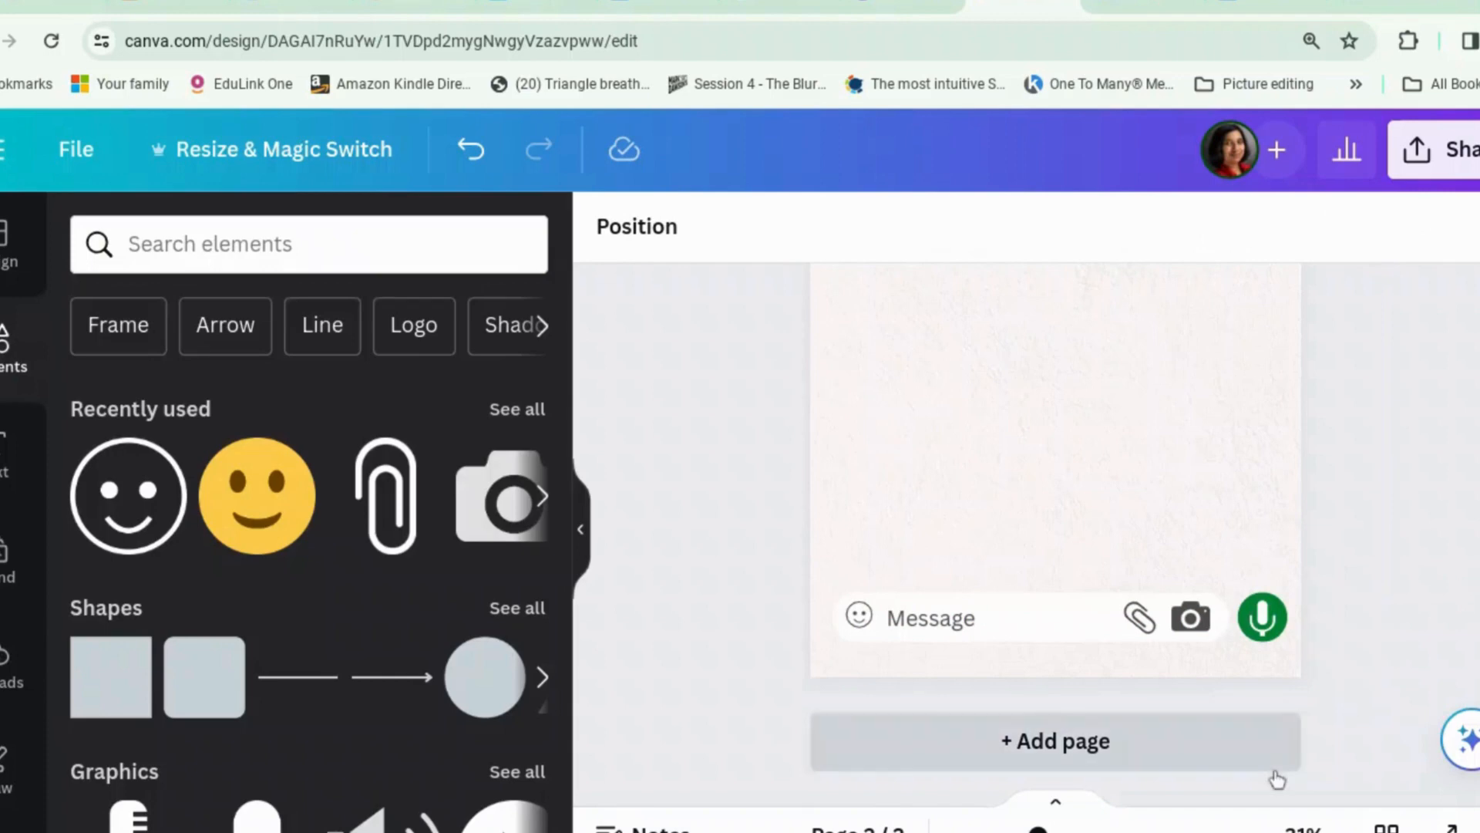
Step: Duplicate the light green message bubble and place the copy below the original, slightly further right
drag(1038, 829, 991, 829)
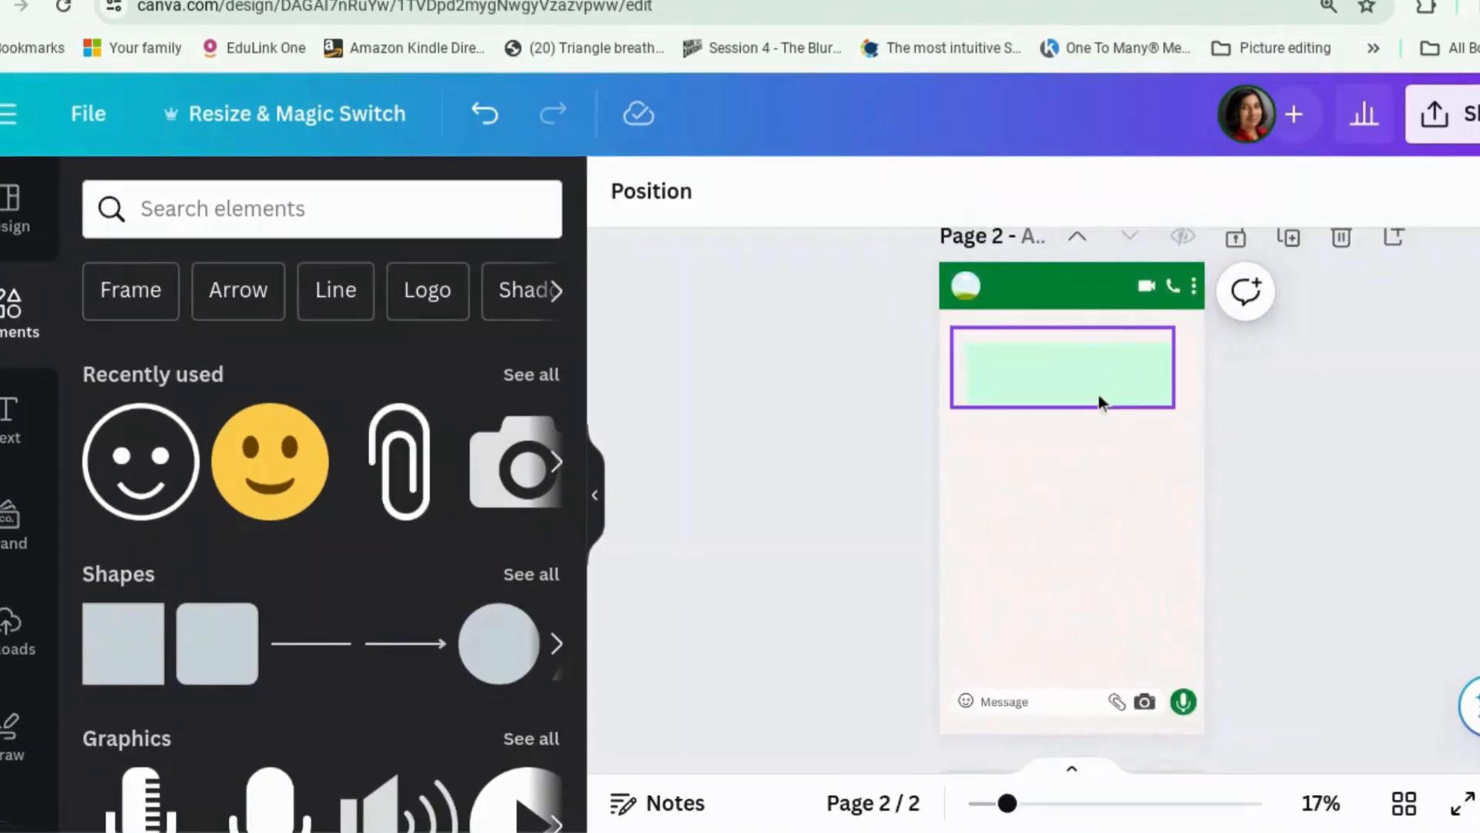
click(1099, 395)
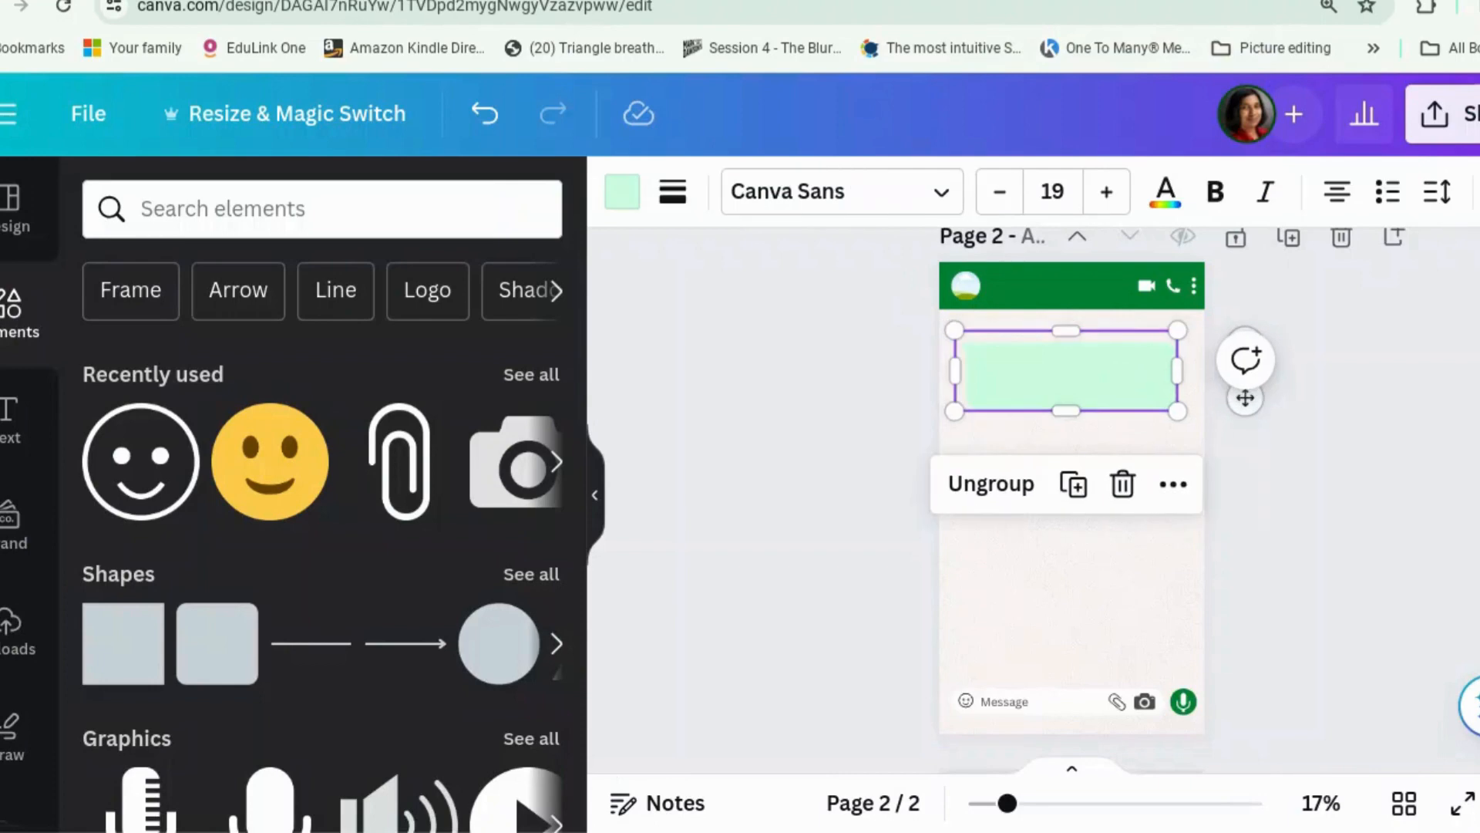
drag(1104, 409, 1114, 485)
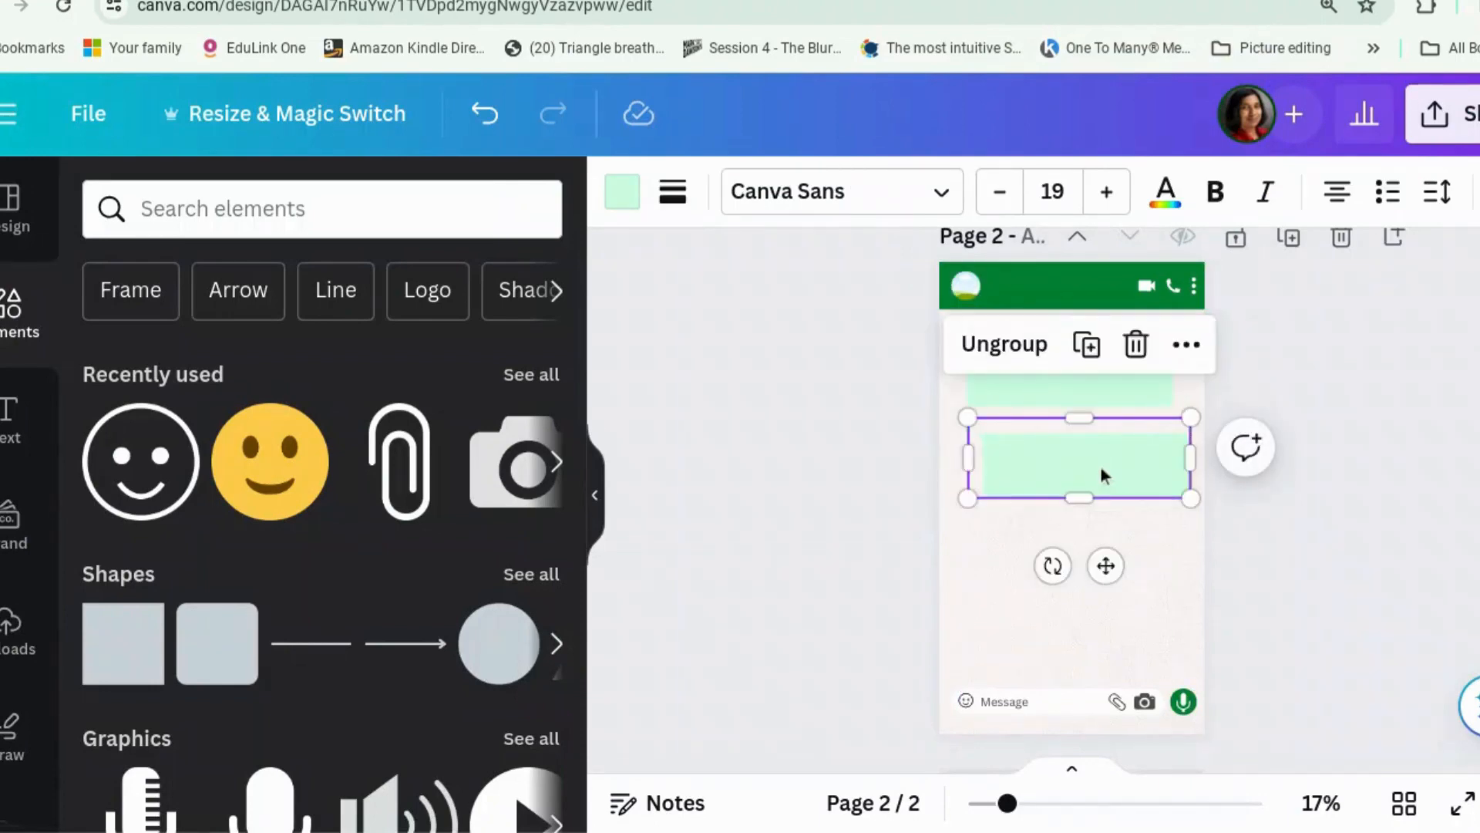
Step: Ungroup the lower bubble and move its small rotated corner piece to the bubble's upper-right corner
click(992, 442)
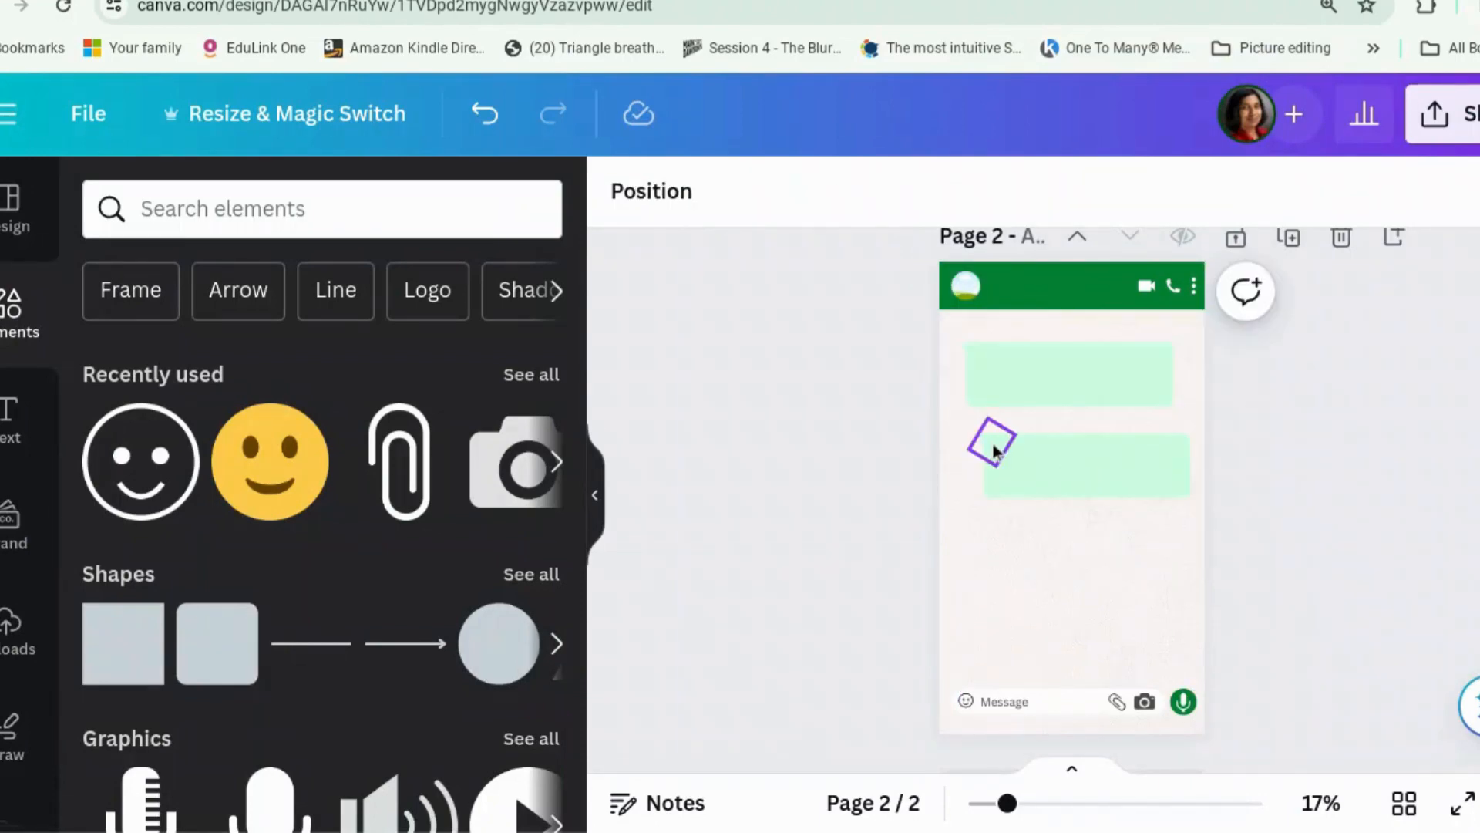
click(993, 442)
drag(992, 441, 1183, 447)
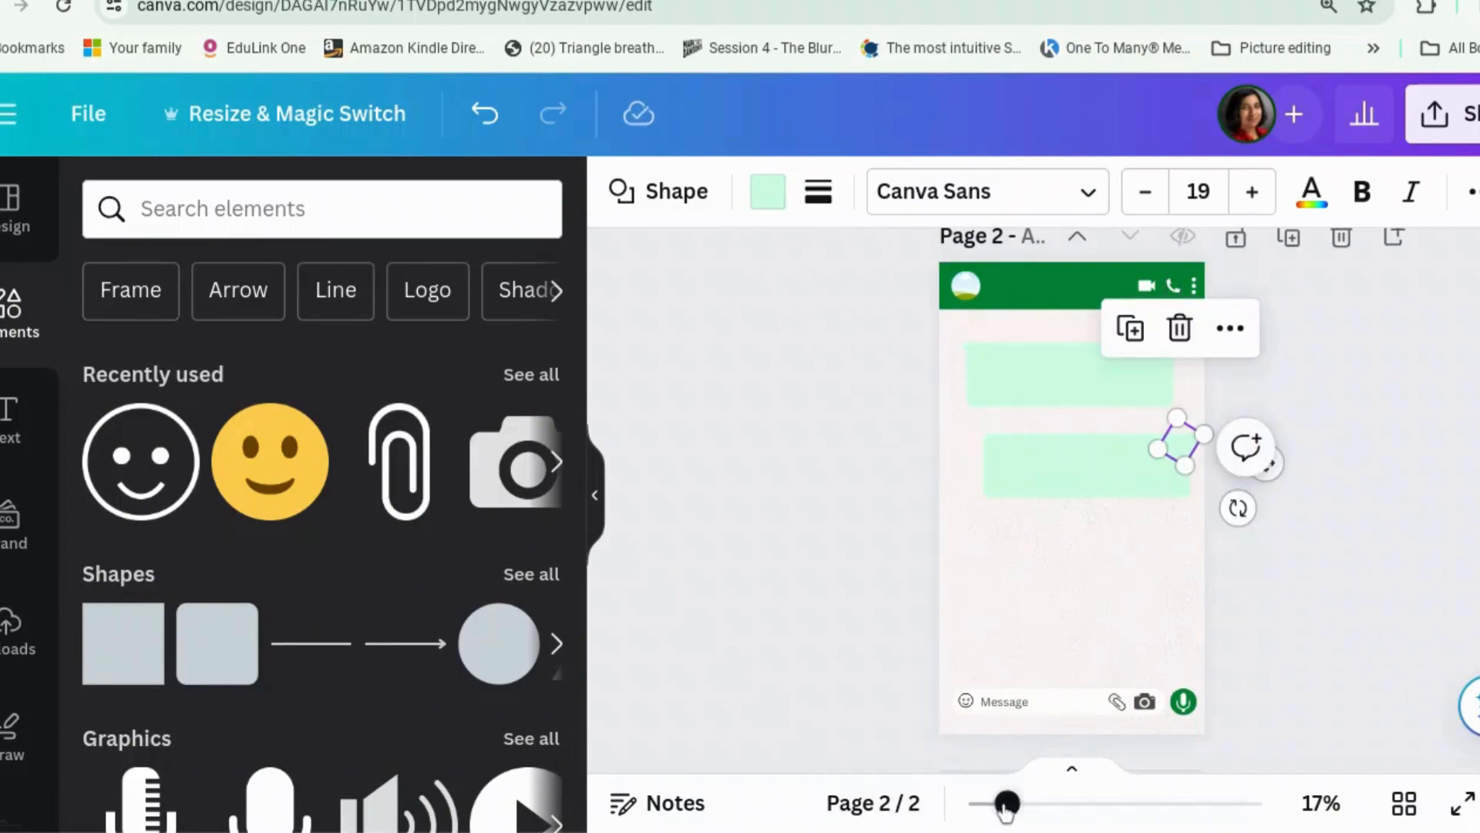
drag(1006, 806, 1038, 804)
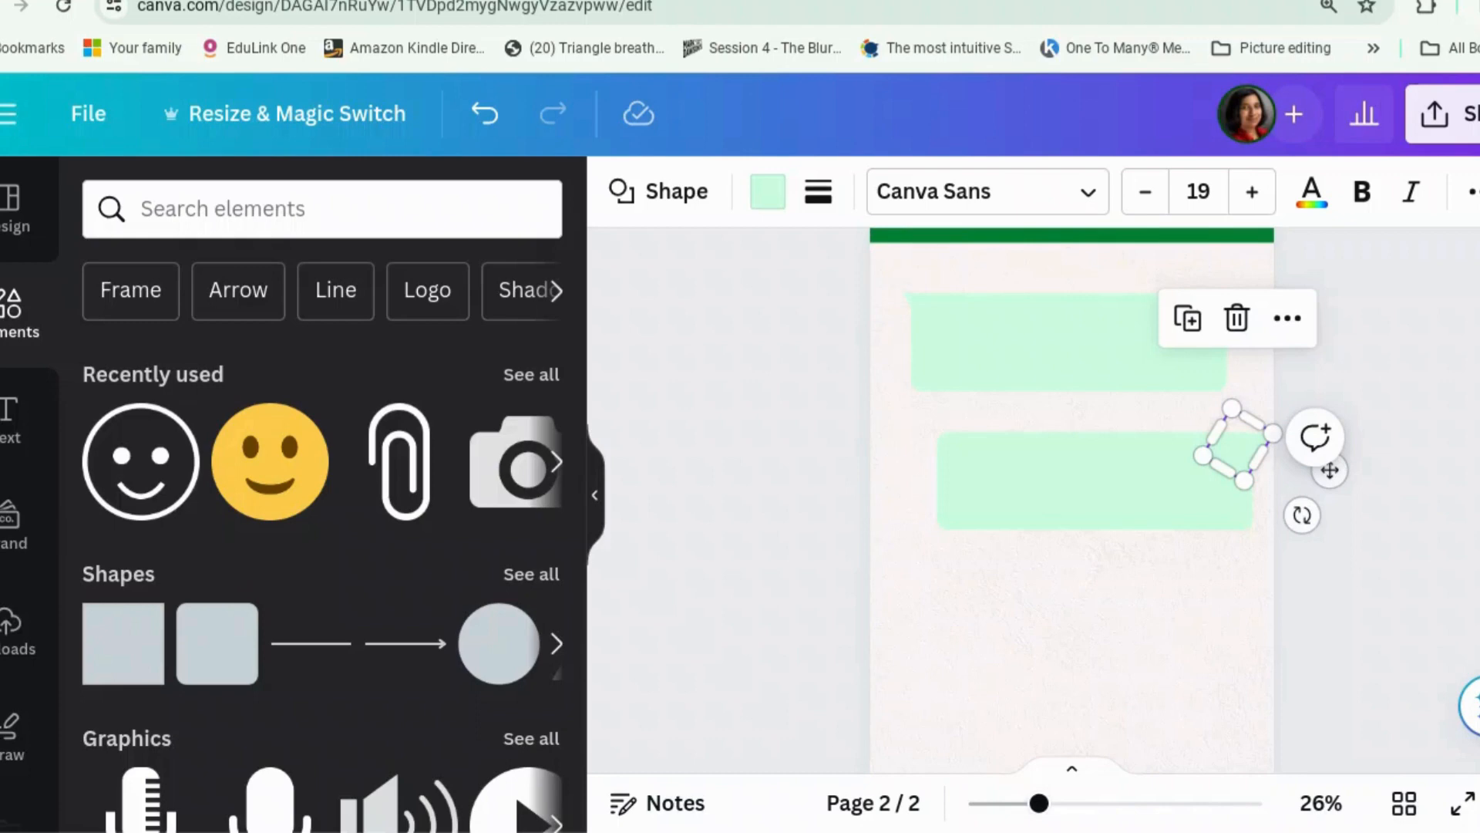
click(1427, 724)
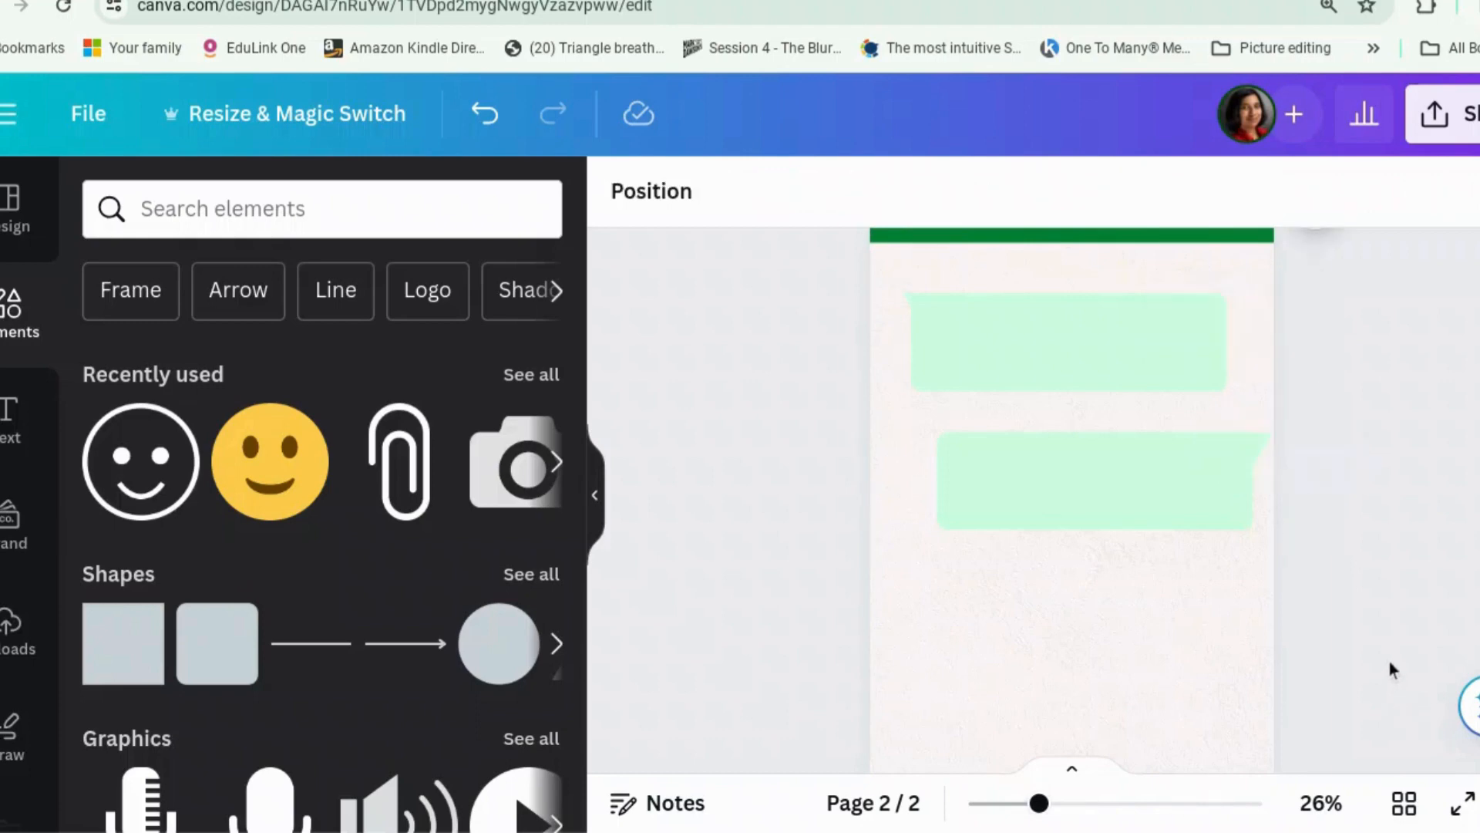
Step: Group the lower bubble's rectangle with its corner piece
click(1133, 485)
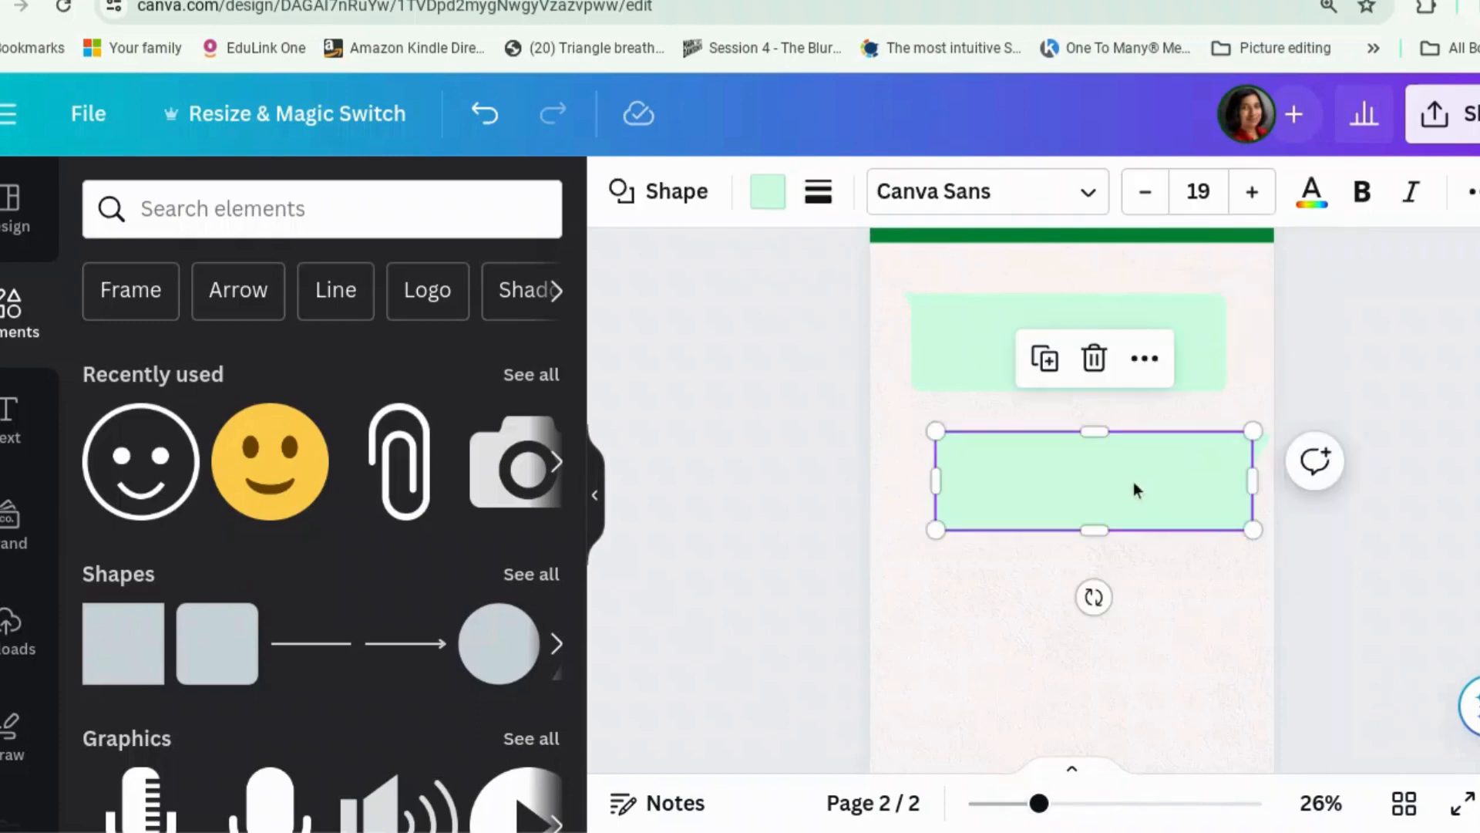
shift+click(1238, 466)
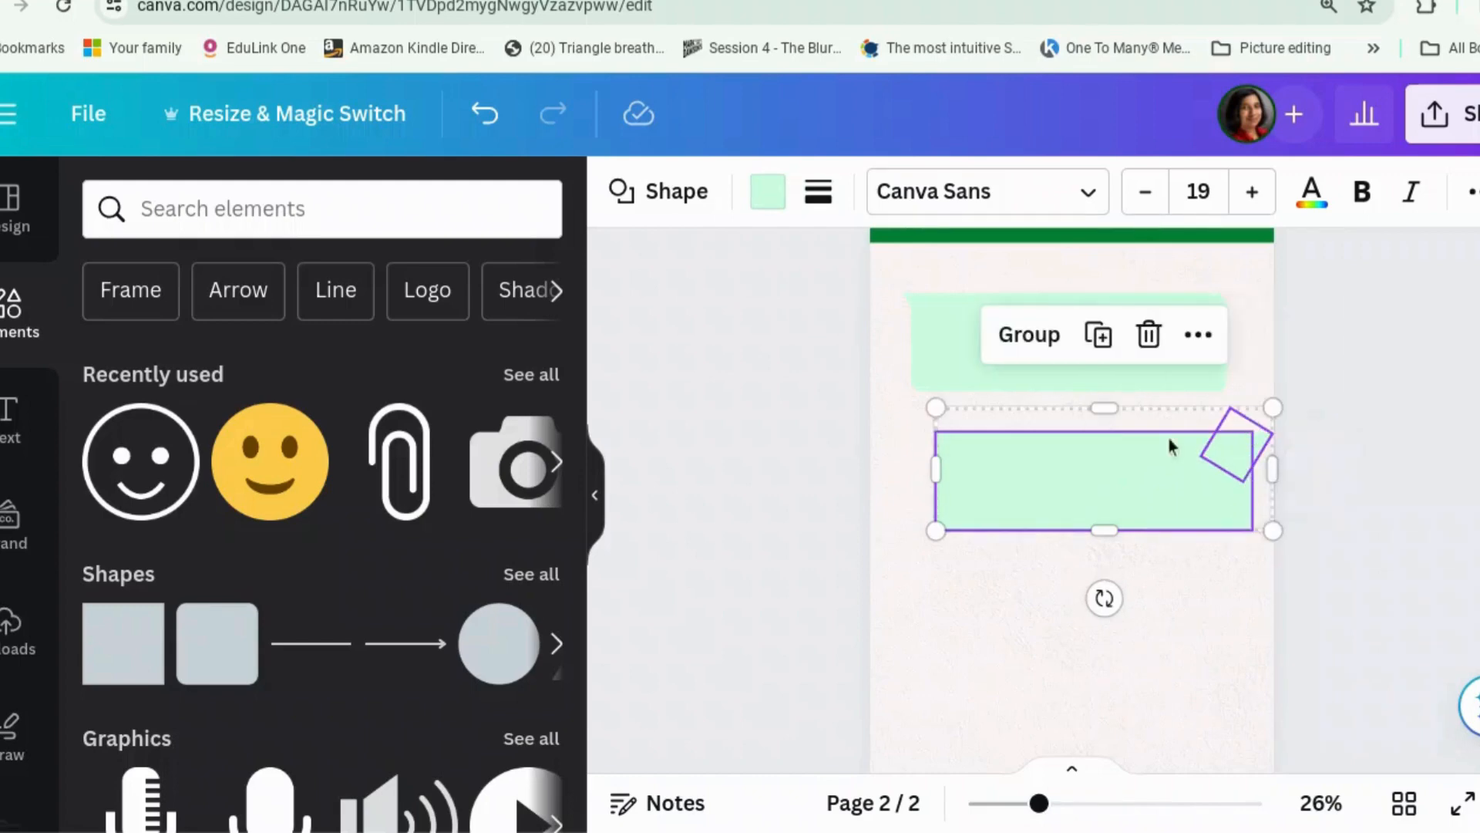
click(1061, 343)
Step: Recolour the upper message bubble's corner piece and rectangle with the document's white
click(942, 324)
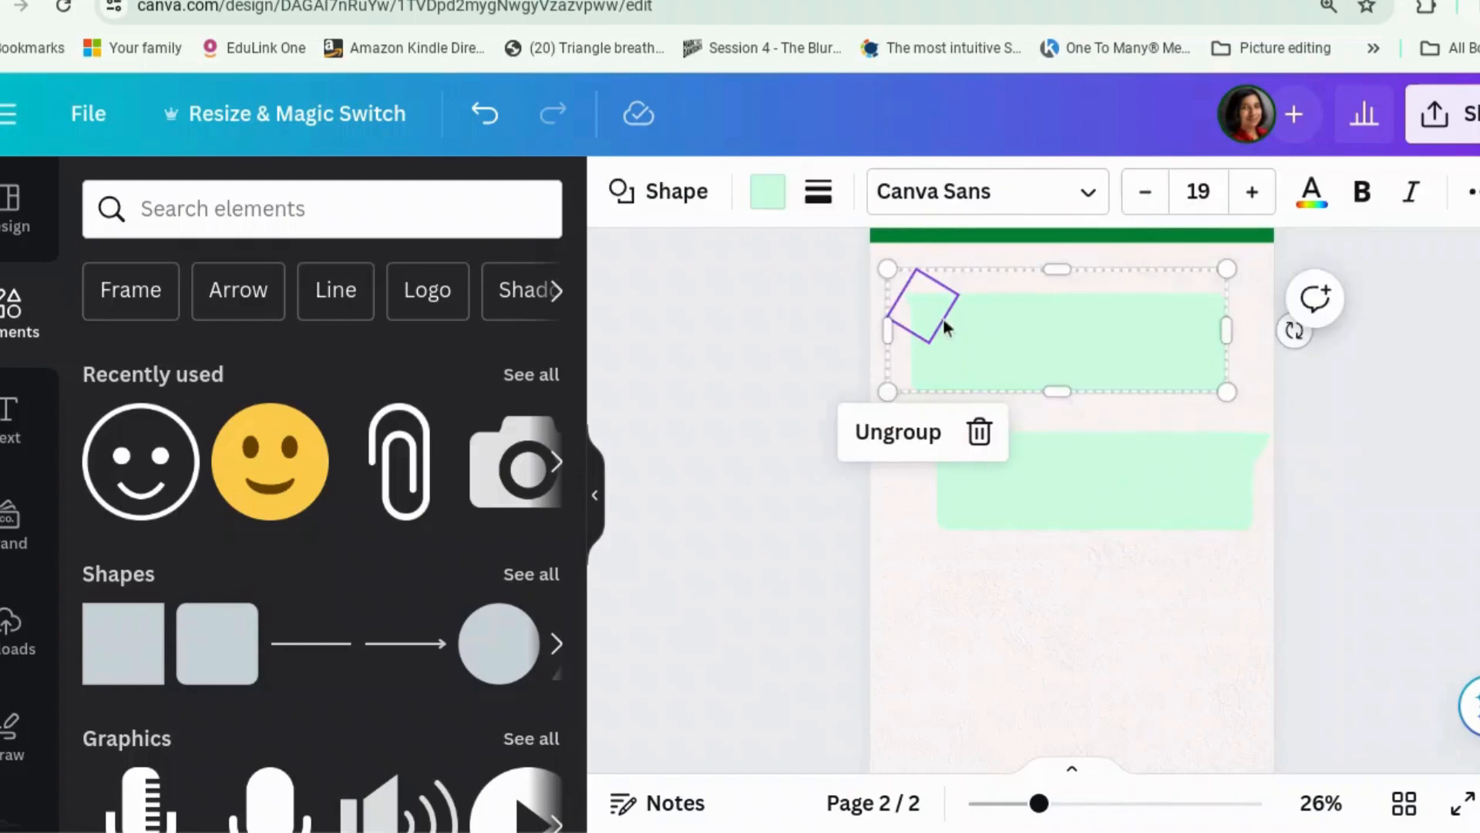
click(765, 191)
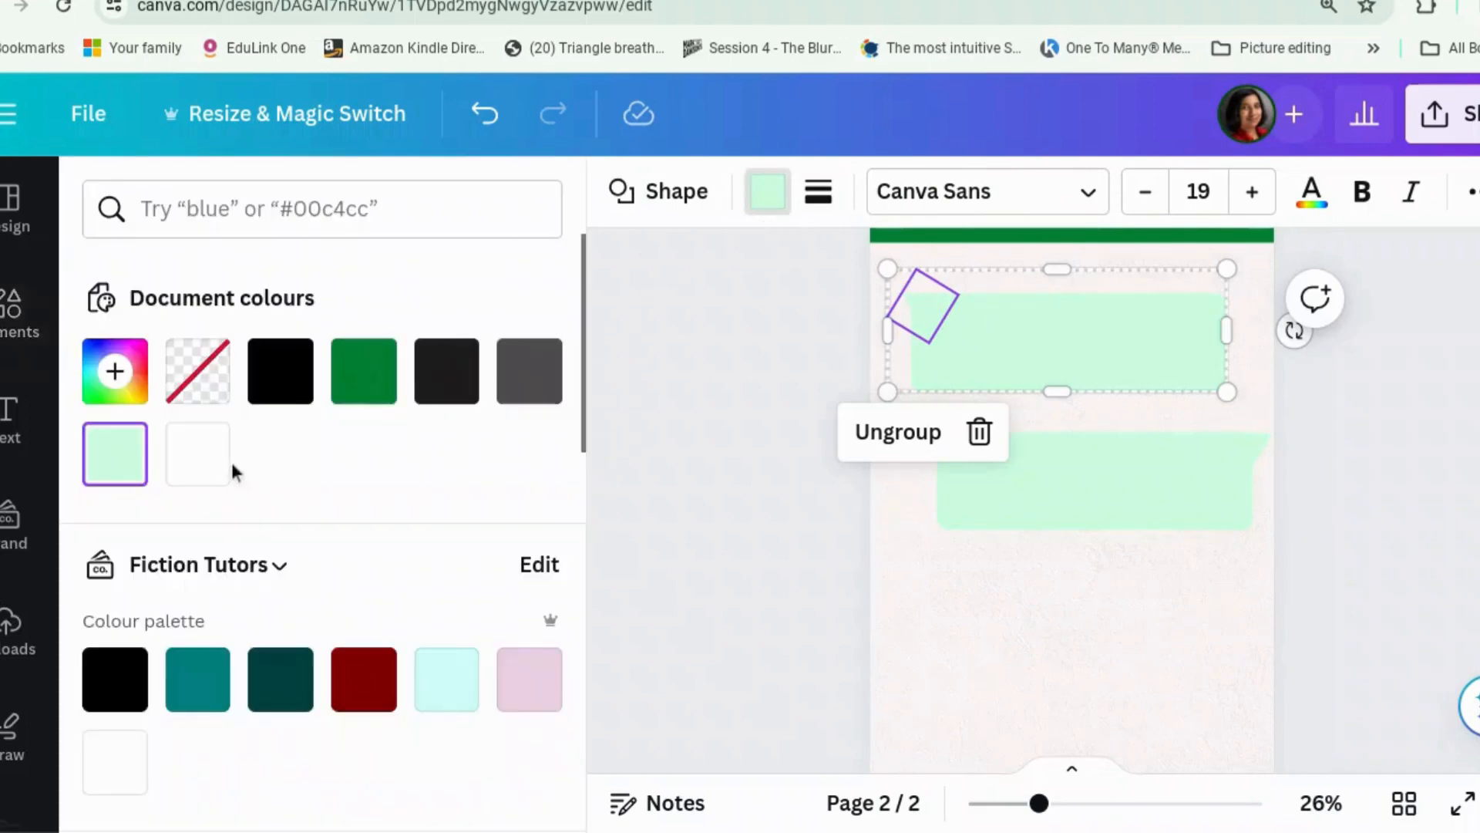
click(199, 454)
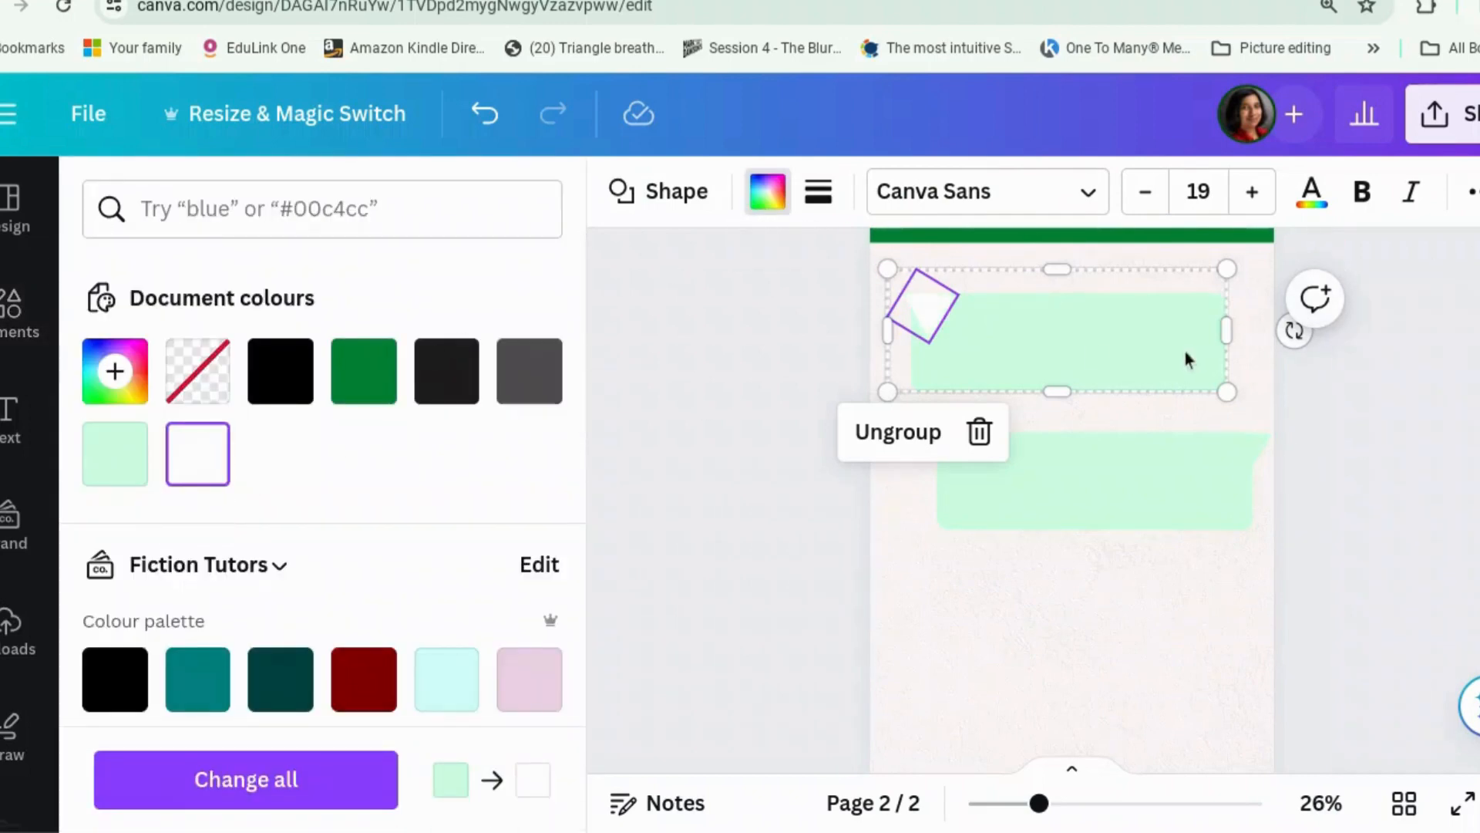
click(187, 474)
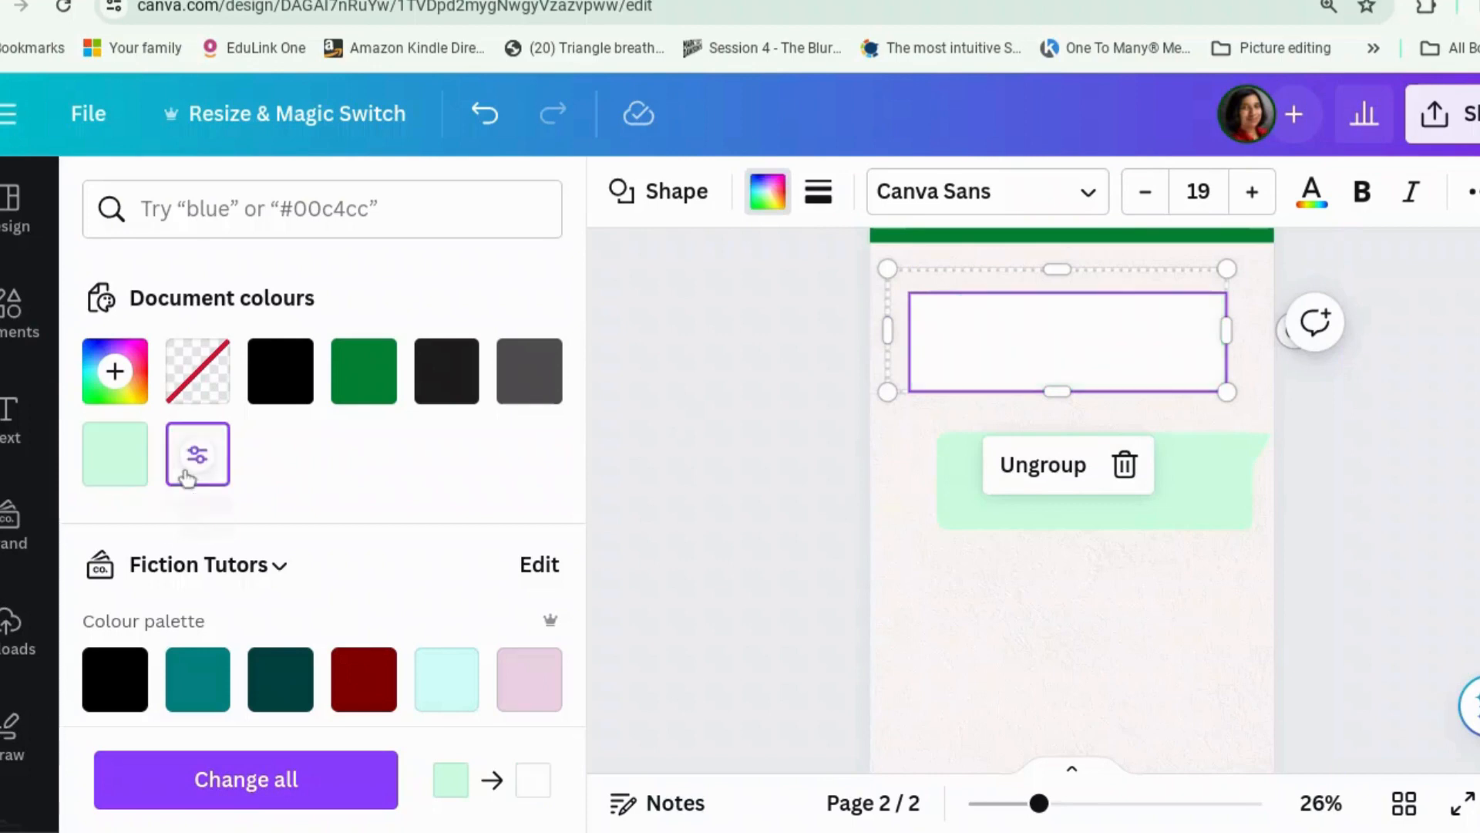
click(1456, 488)
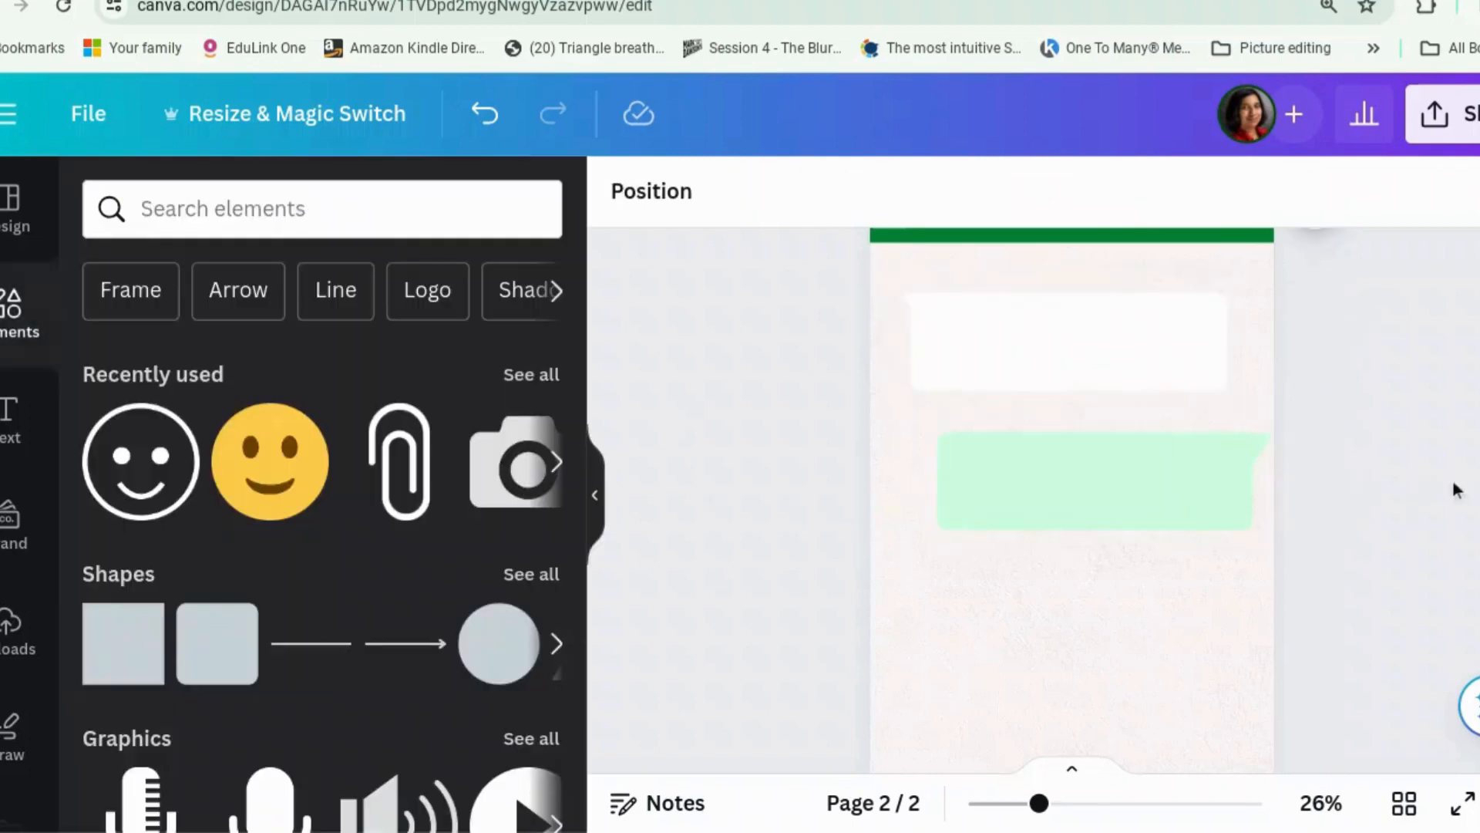
Step: Search the graphics for "Blue tick" and add the plain olive-green tick to page 2
scroll(1453, 483, down, 3)
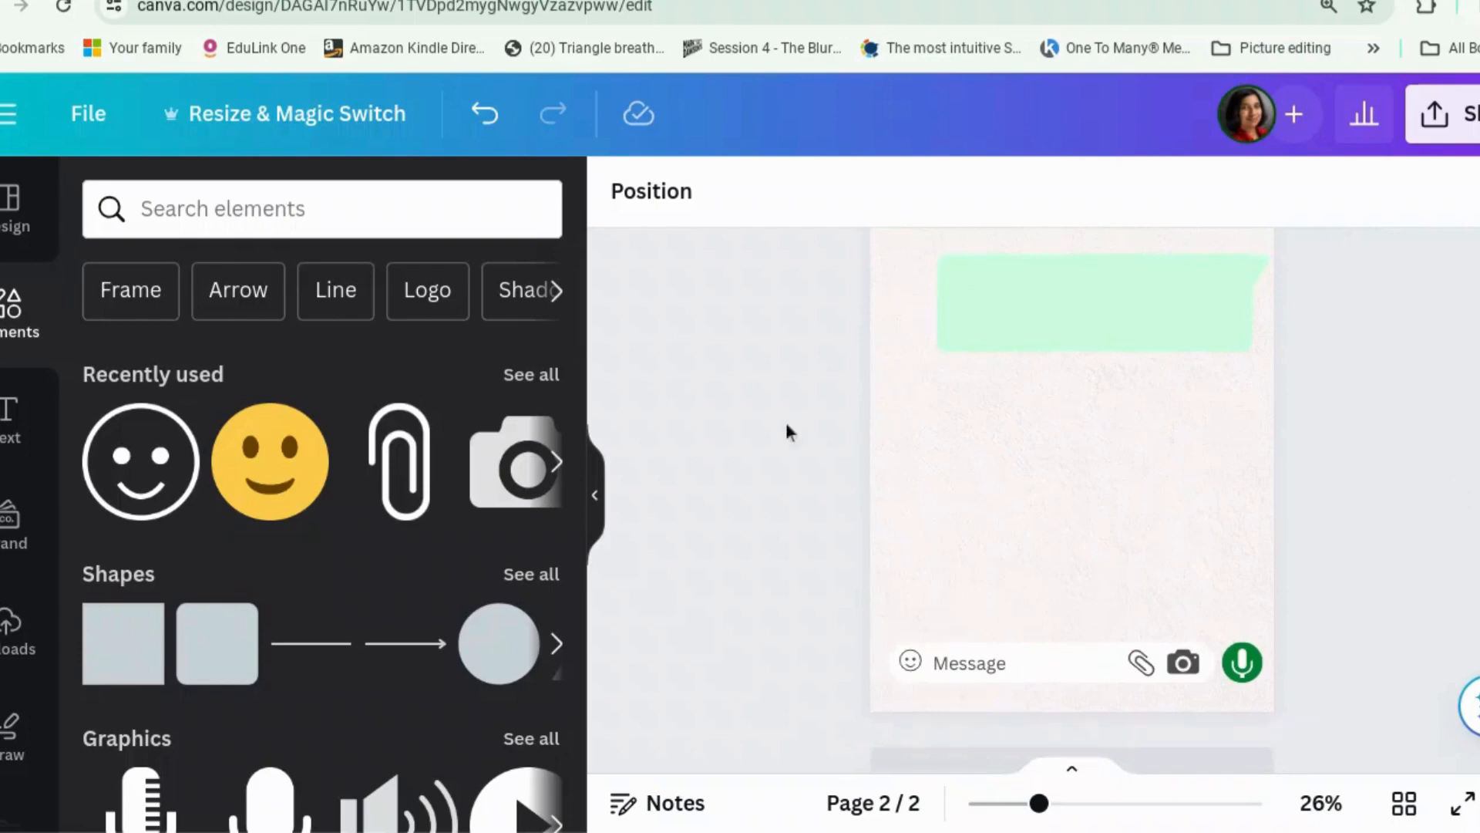
click(331, 208)
text(tick)
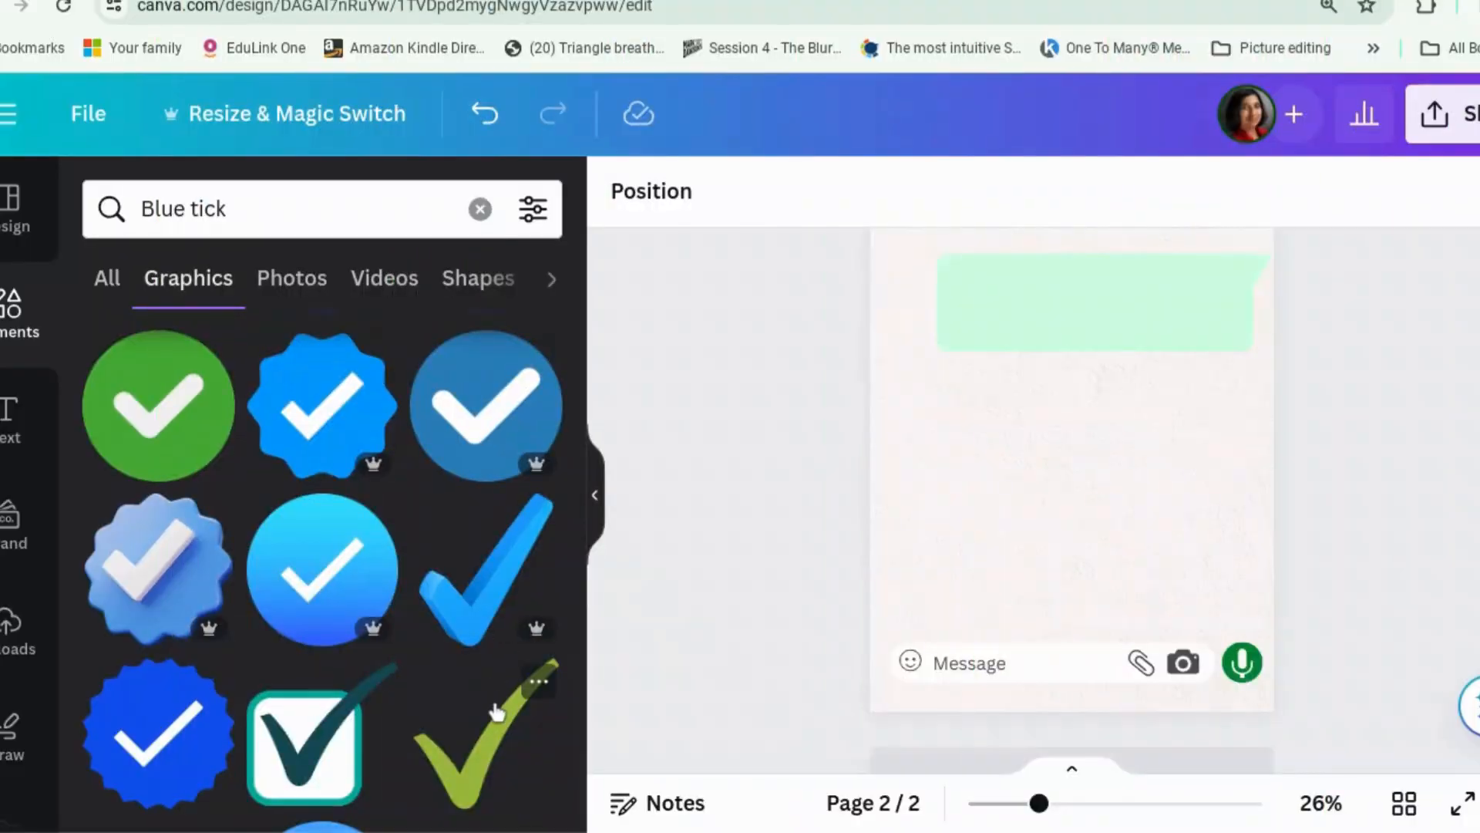
click(497, 711)
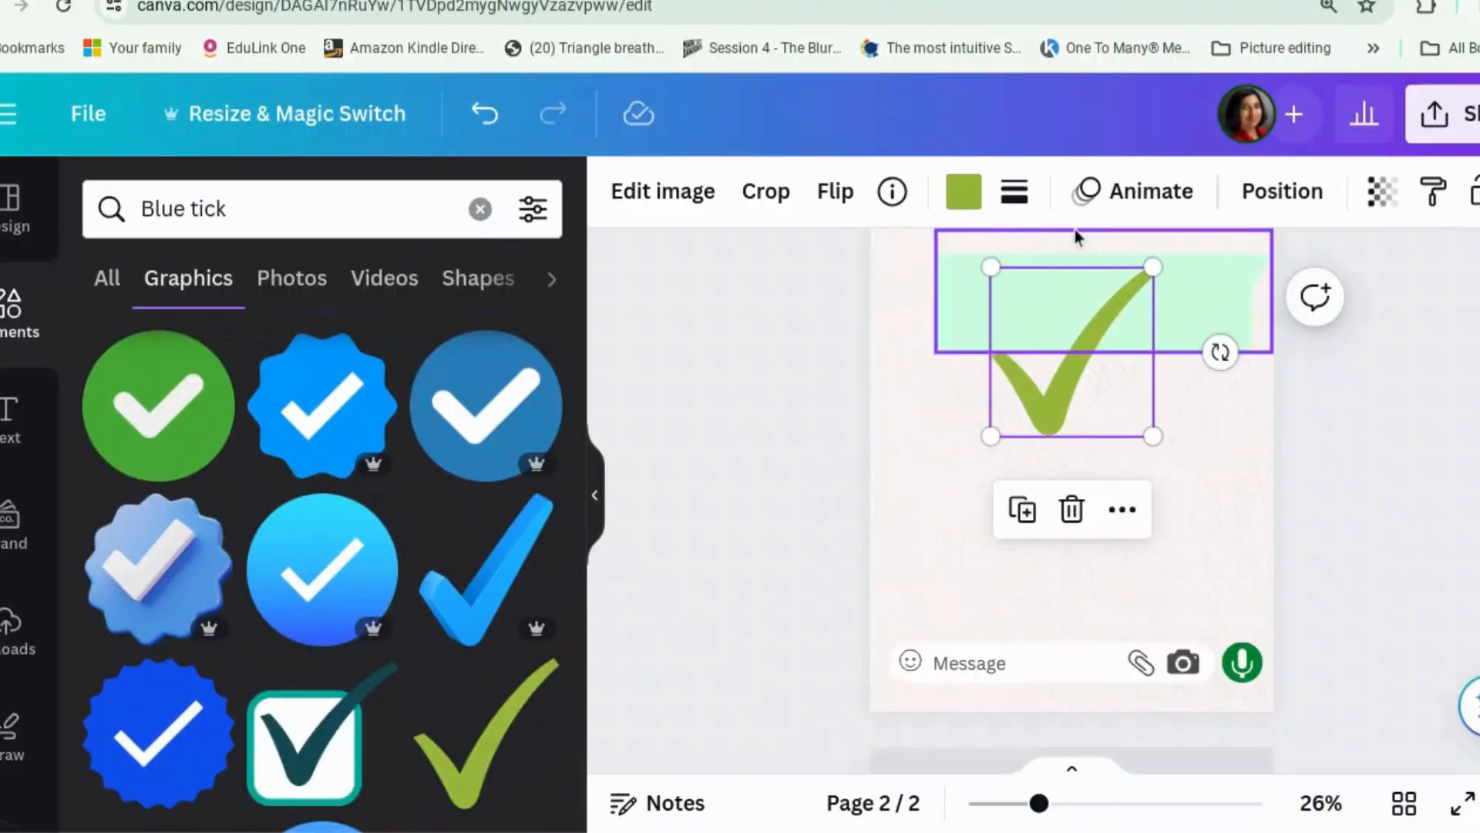
Step: Recolour the tick with the custom blue #26ABFF
click(964, 191)
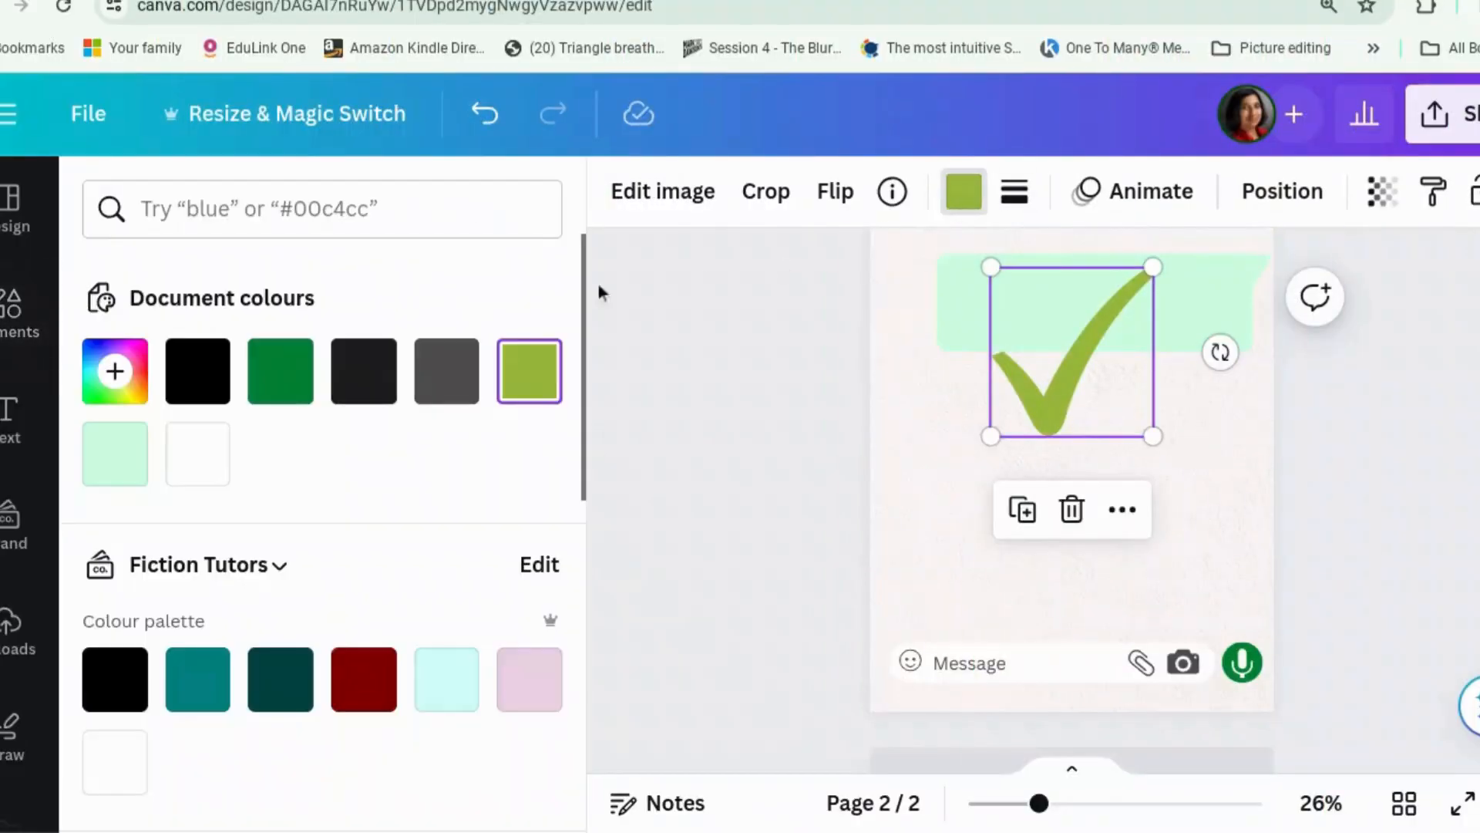
click(115, 371)
mouse_move(326, 622)
mouse_down()
mouse_move(395, 623)
mouse_move(335, 634)
mouse_up()
drag(385, 487, 451, 433)
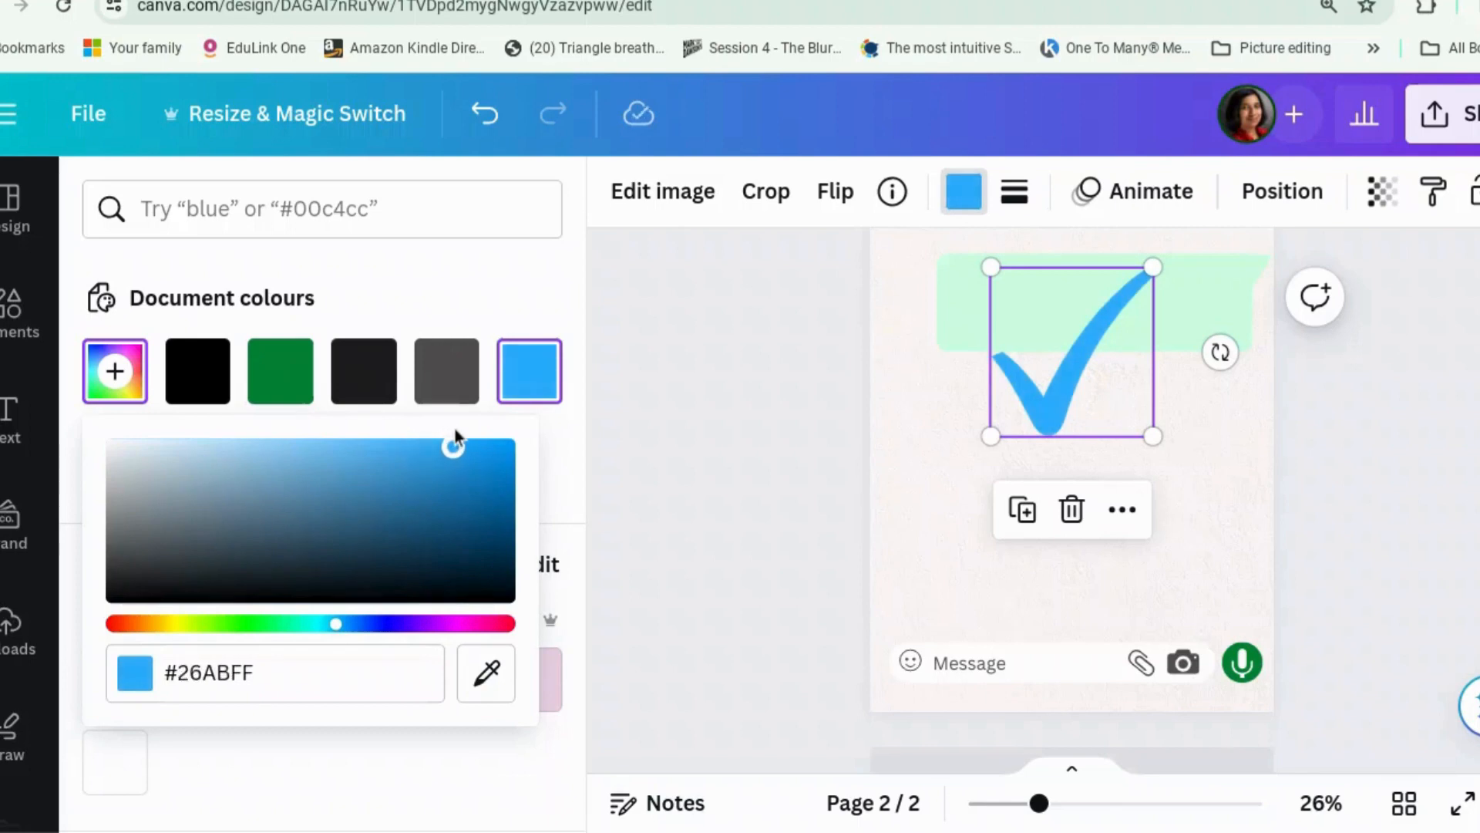
click(1119, 434)
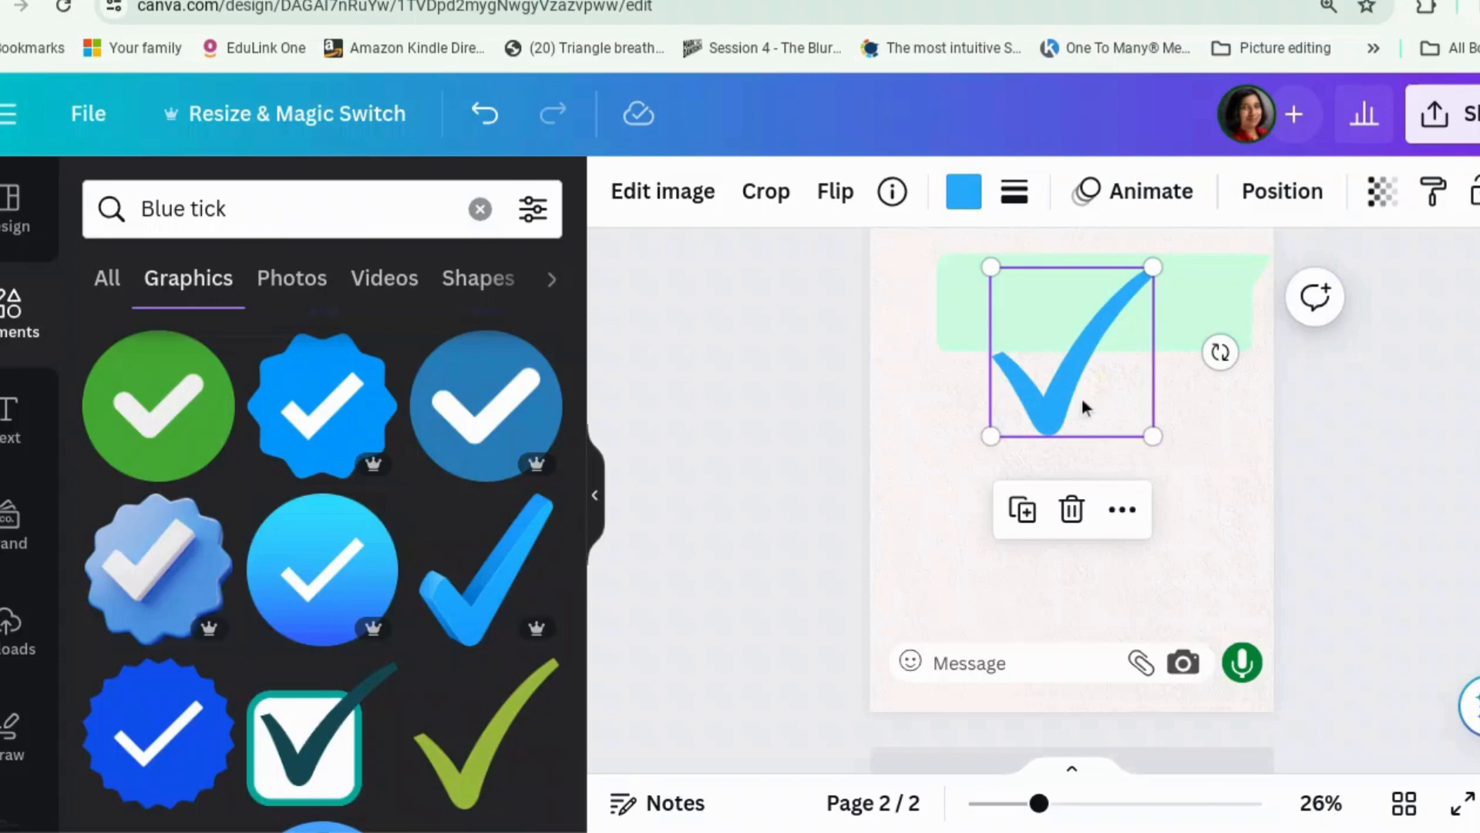
Step: Duplicate the blue tick, place the copy beside the original, and shrink the pair below the green bubble
click(1026, 518)
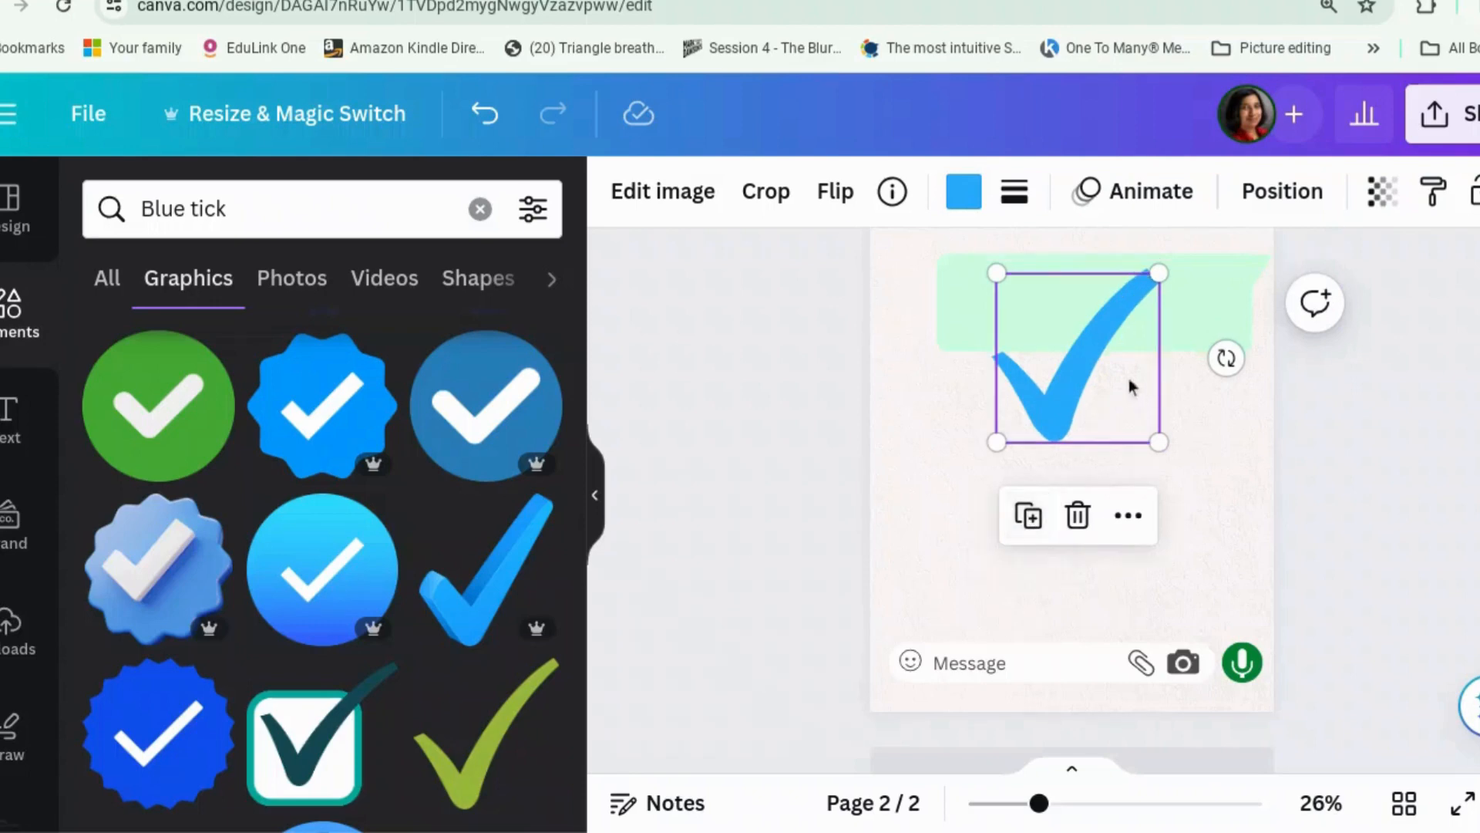
drag(1131, 387, 1234, 380)
shift+click(1060, 386)
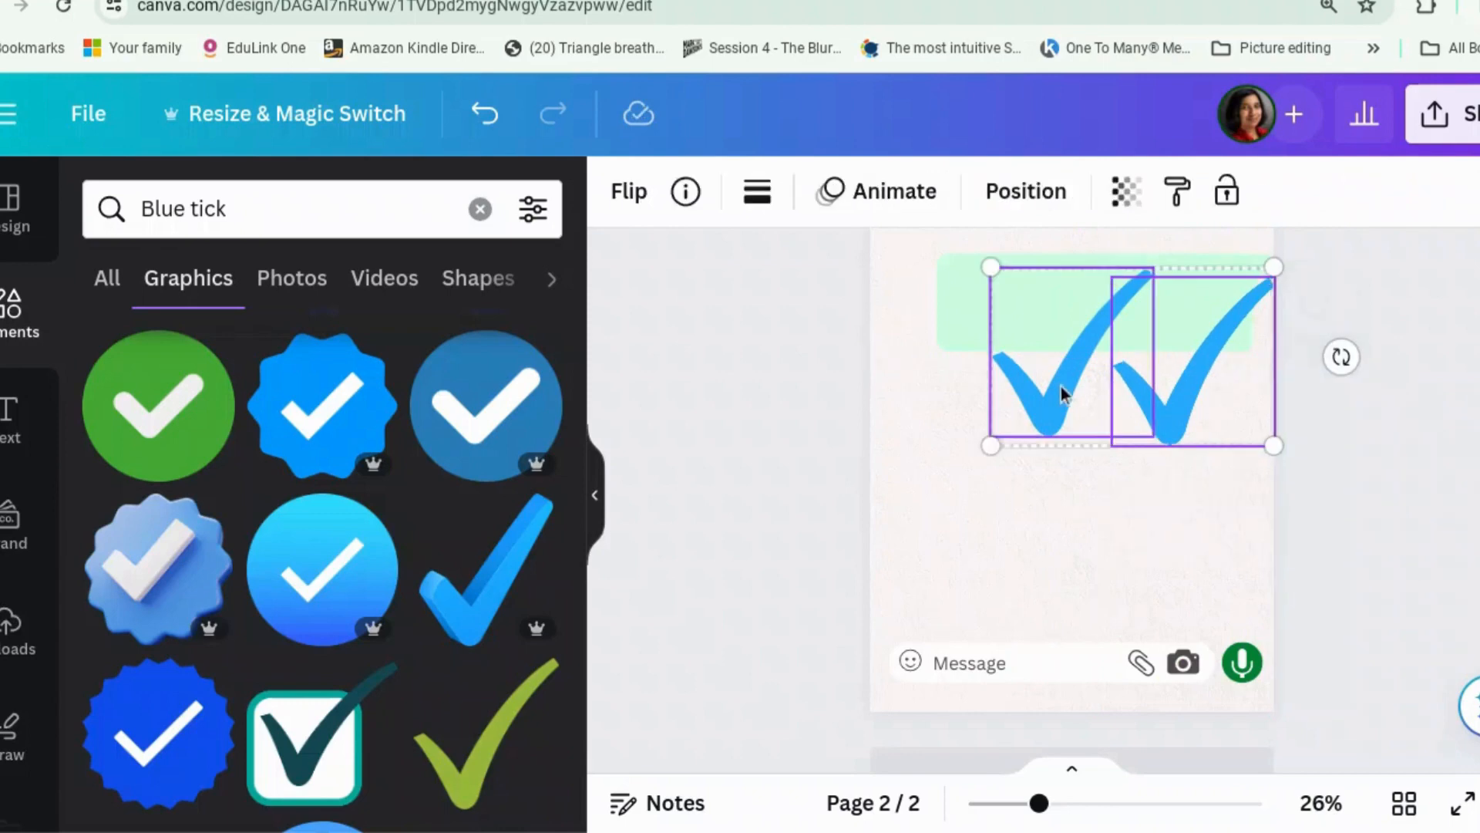
drag(1002, 268, 1222, 427)
click(1215, 424)
shift+click(1267, 428)
click(1214, 430)
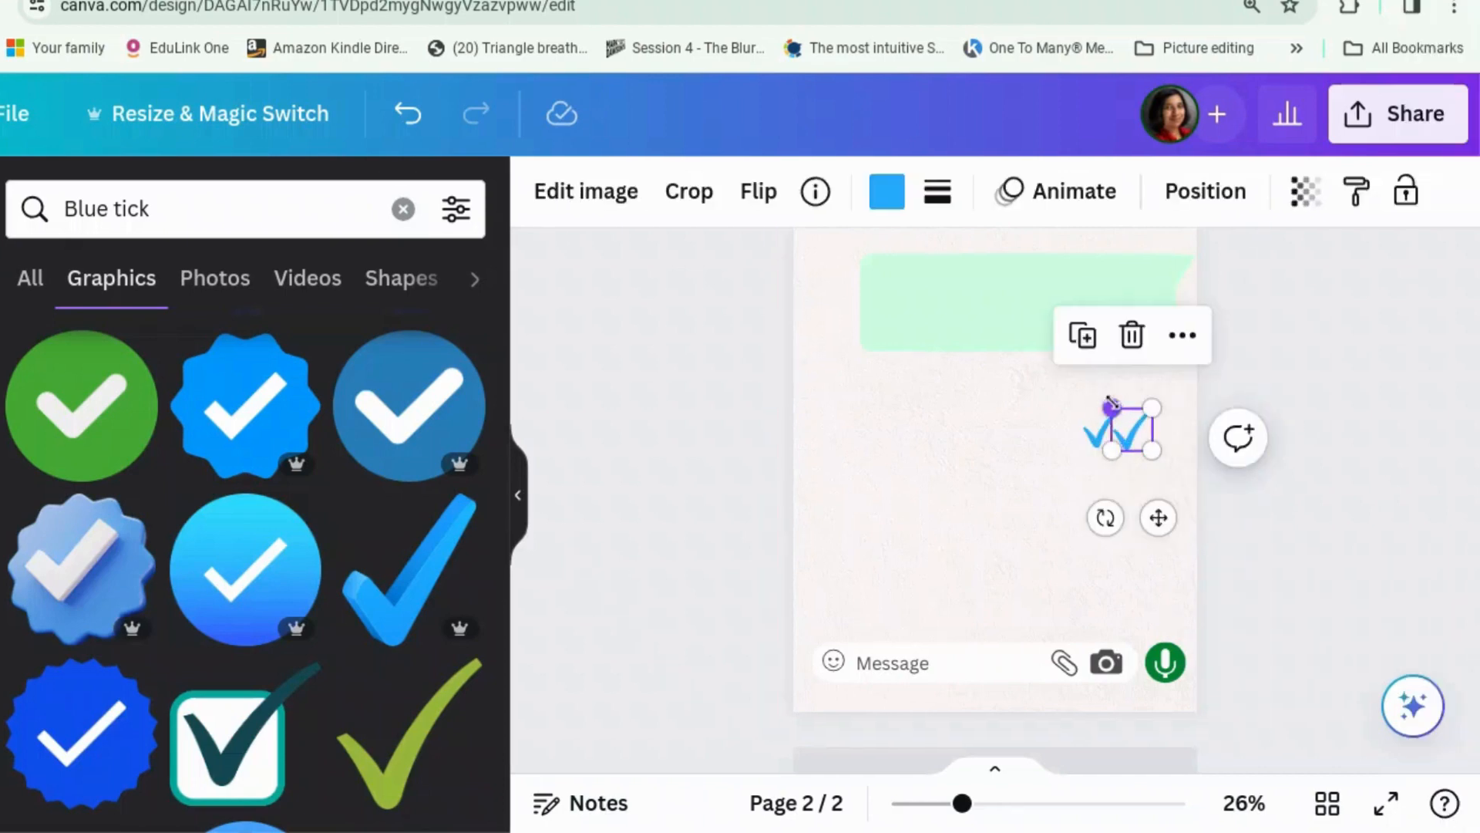
Step: Shrink the right-hand tick much further, move it slightly down, and delete the larger left-hand tick
drag(1111, 406, 1138, 429)
drag(1134, 426, 1133, 444)
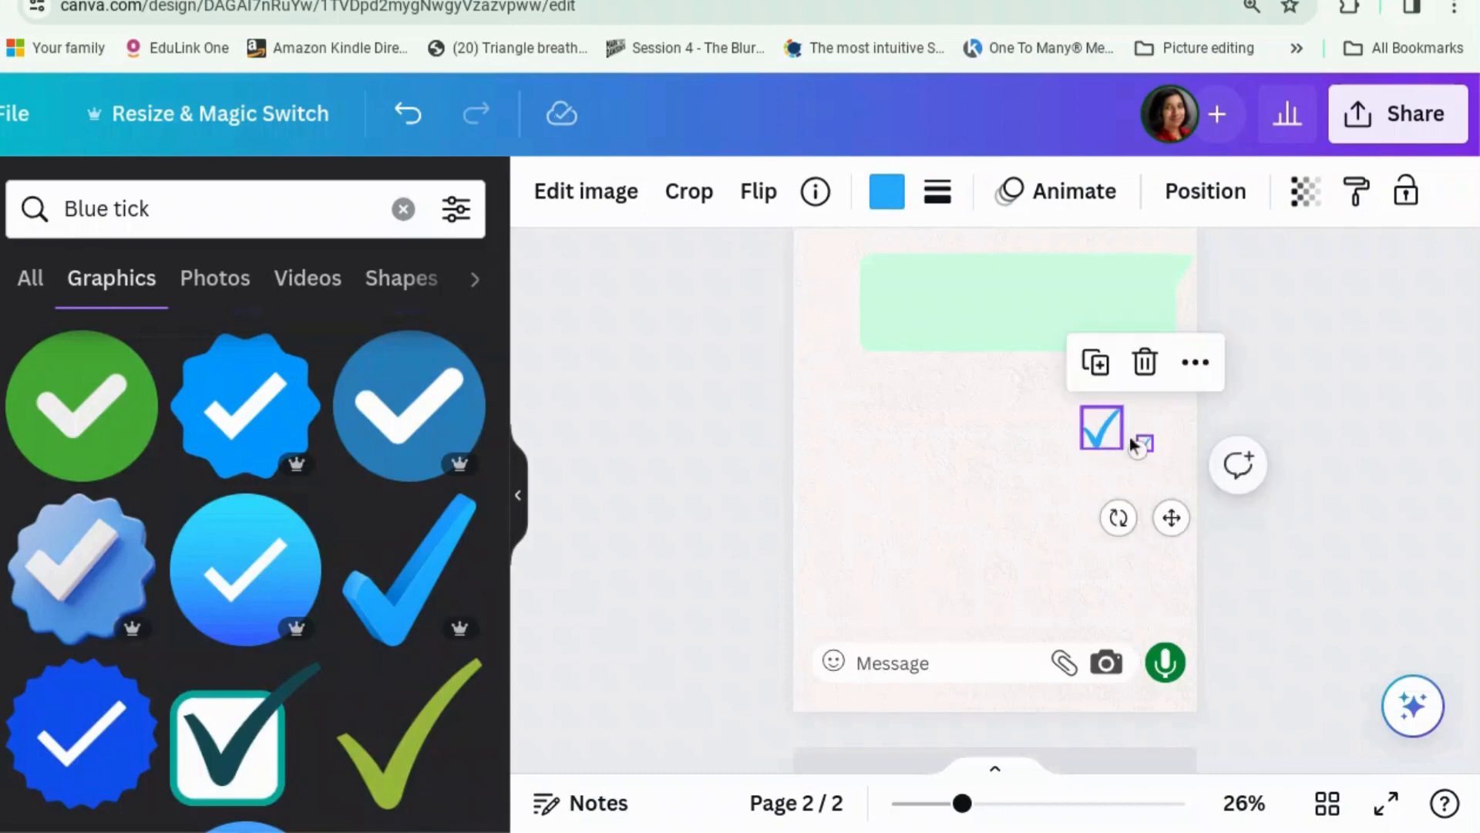
click(1083, 436)
click(1094, 433)
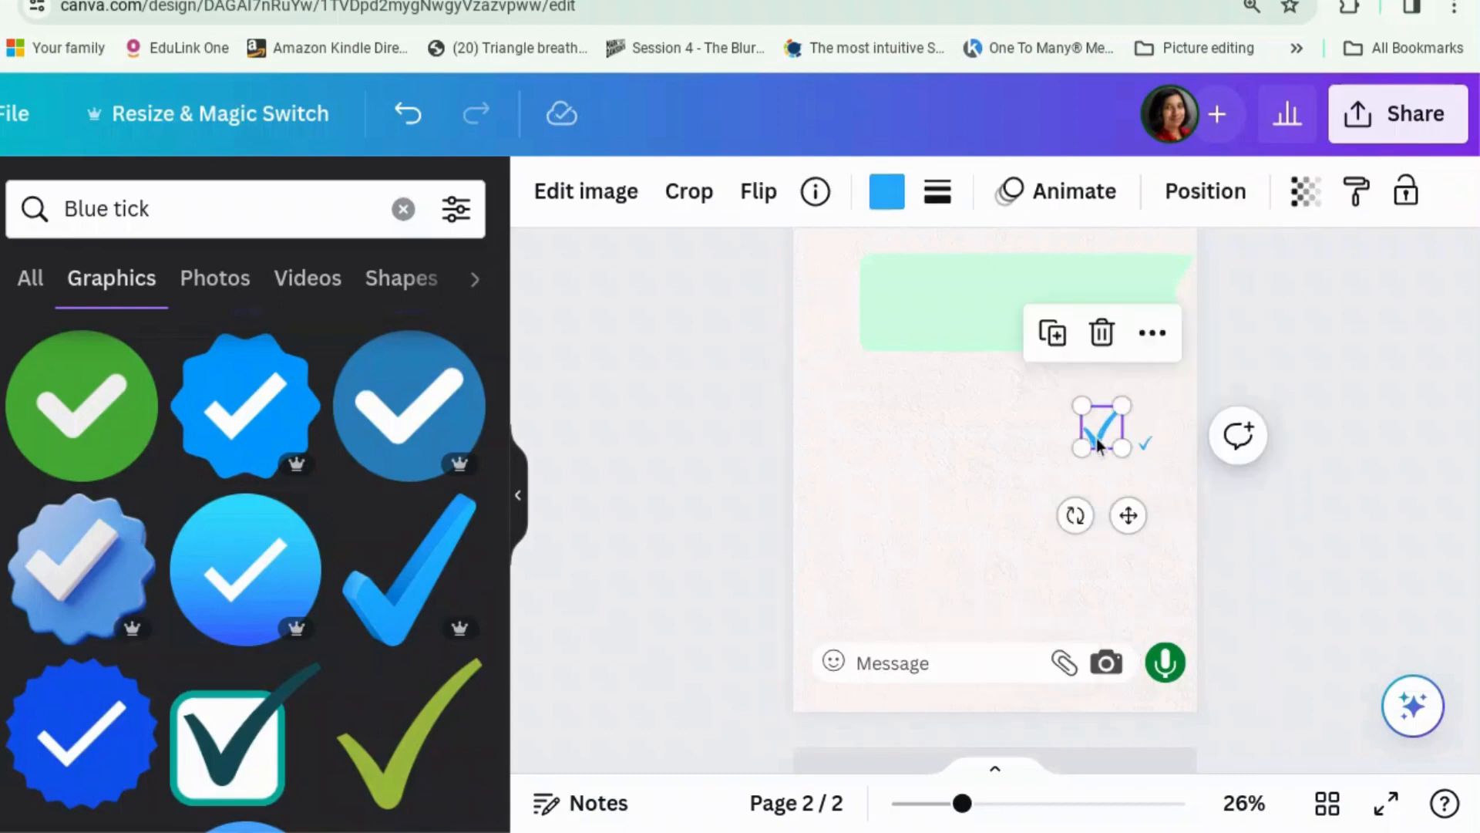
key(Delete)
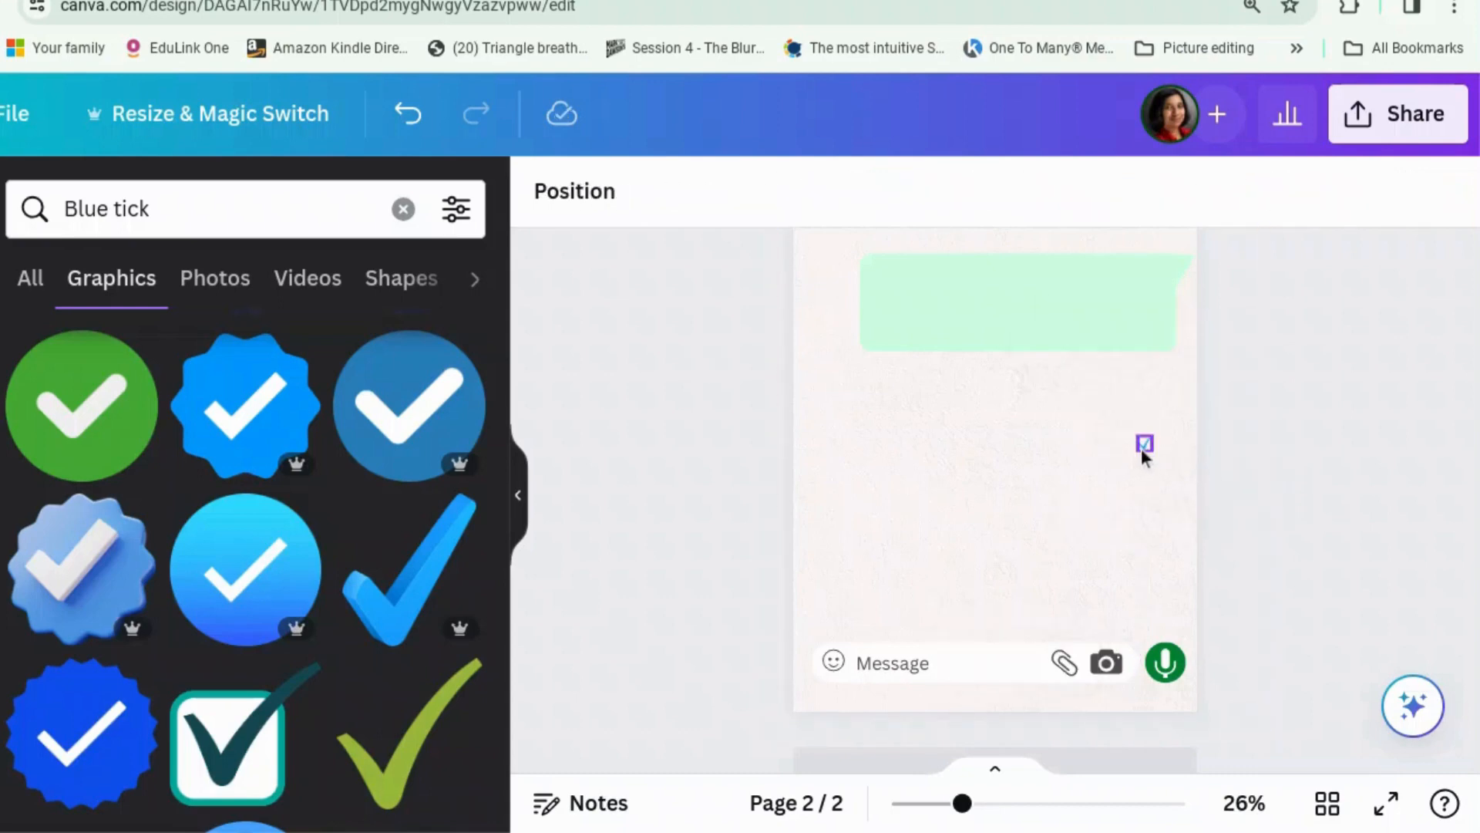
Step: Move the tiny blue tick into the lower-right corner of the white message bubble
click(1142, 453)
drag(1142, 453, 1152, 360)
scroll(1134, 378, up, 3)
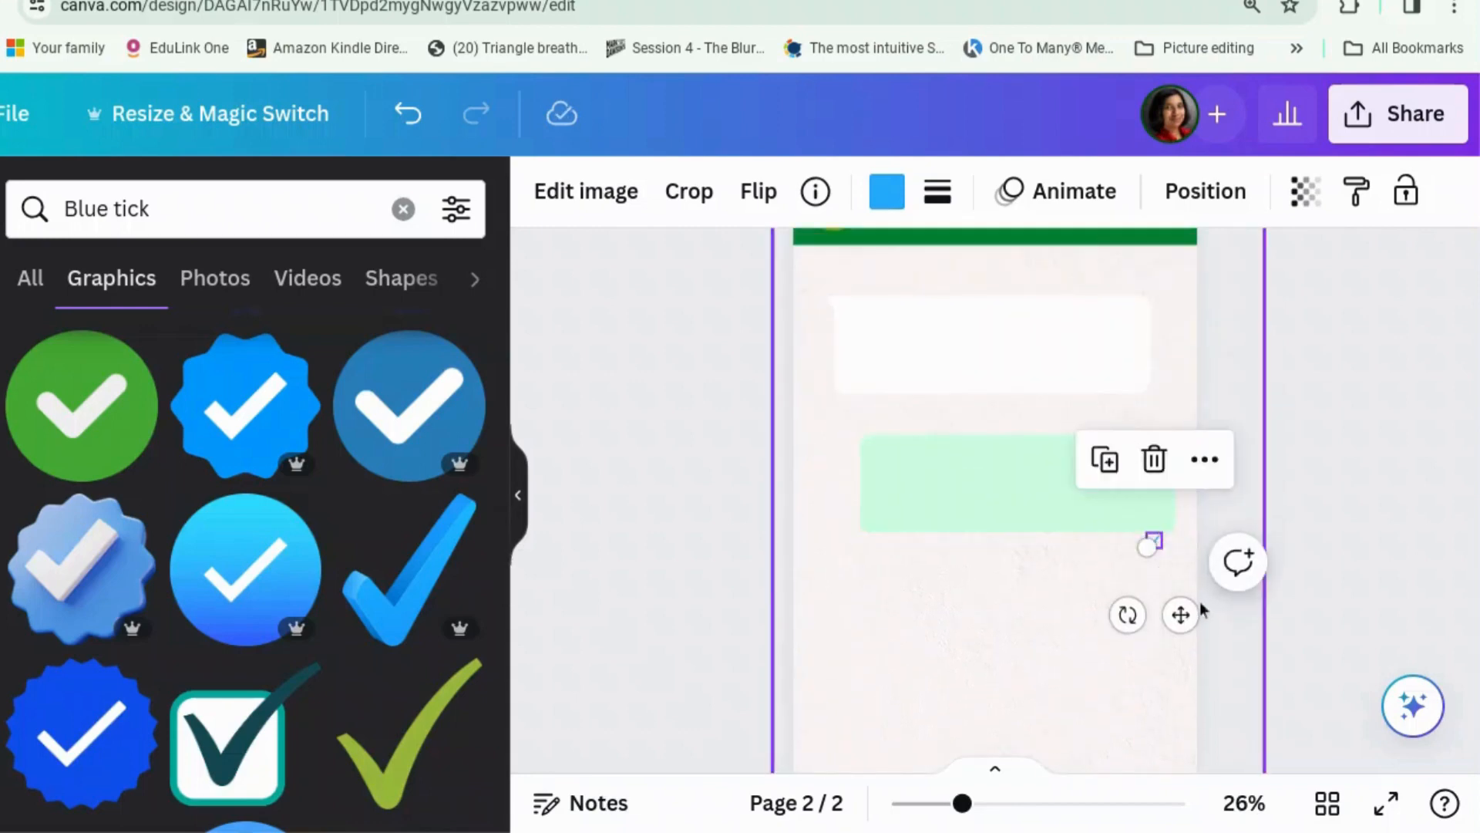
drag(1181, 615, 1163, 456)
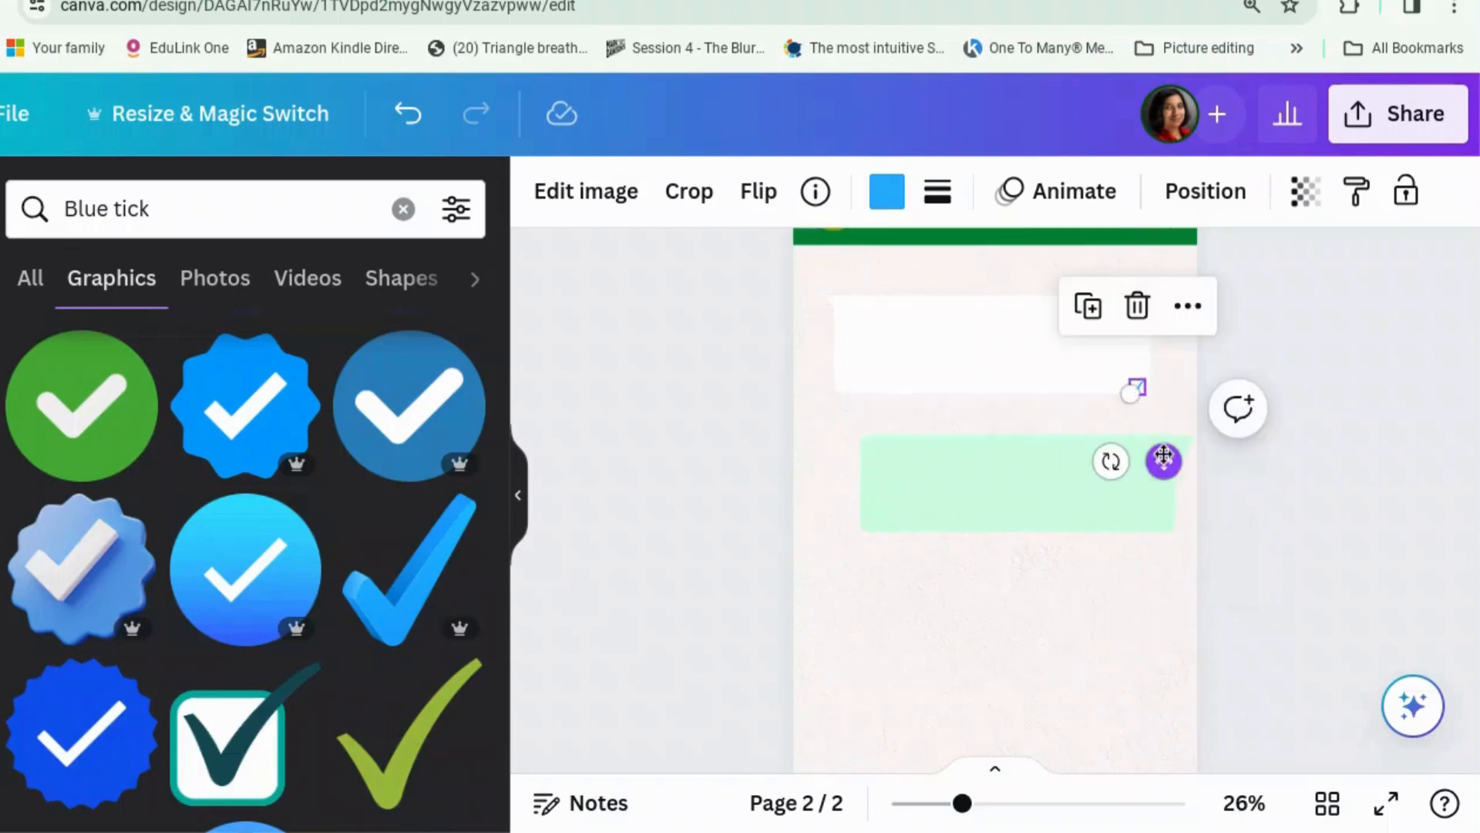
Step: Duplicate the tiny tick and place the copy right beside it to form a double tick
click(1093, 316)
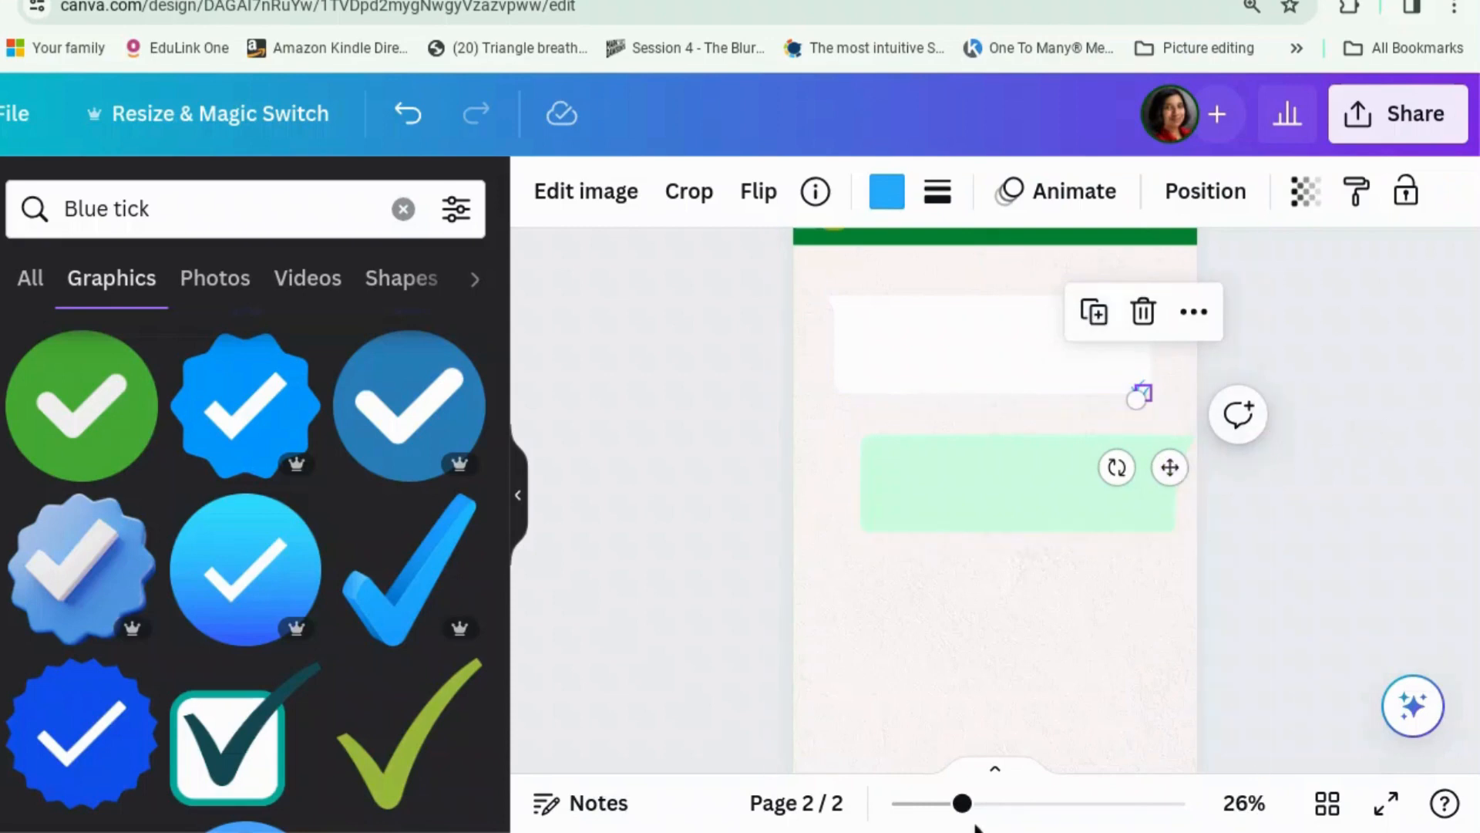
drag(961, 804, 1048, 804)
click(1289, 485)
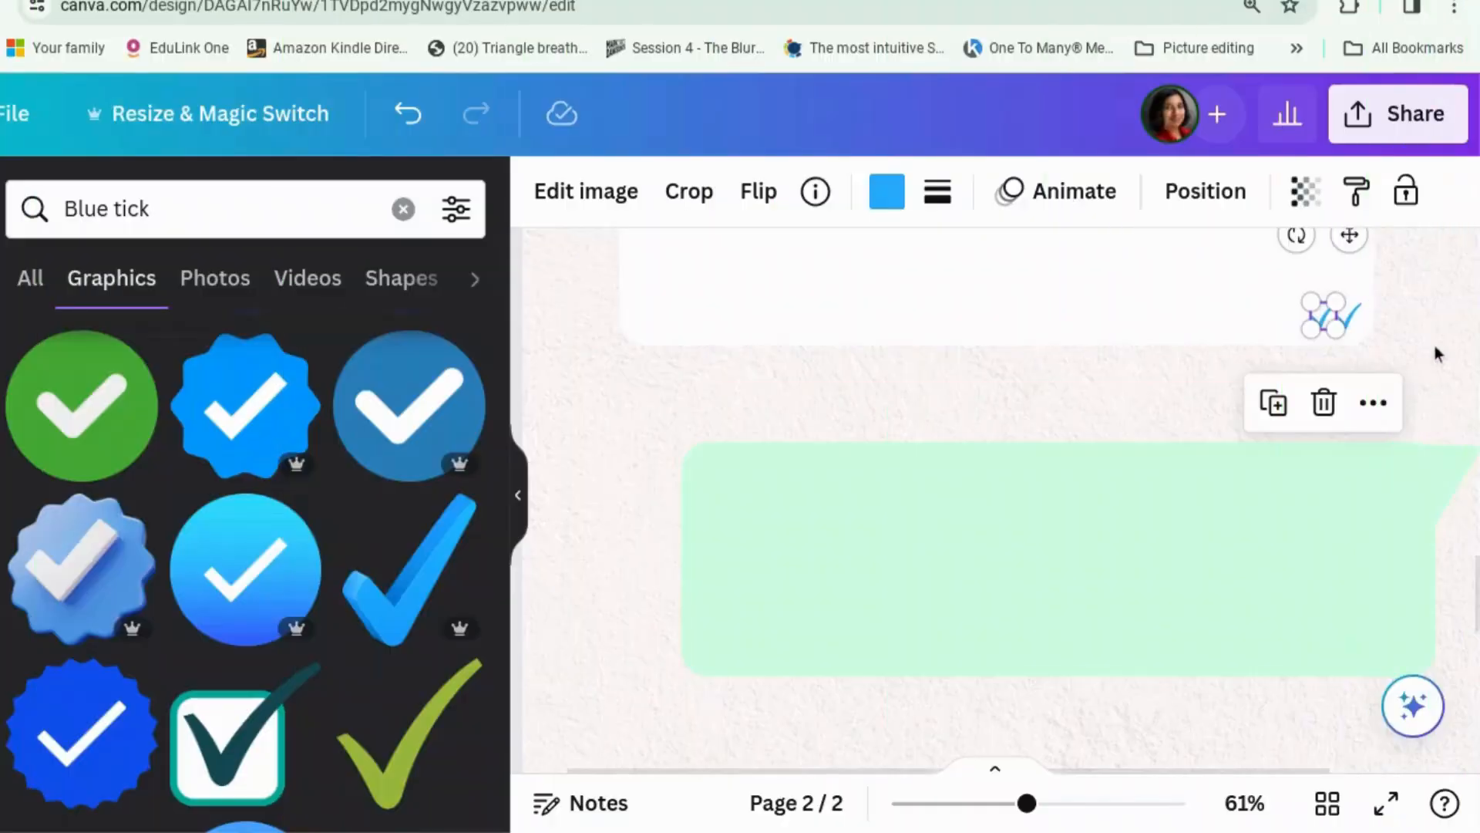
click(1436, 354)
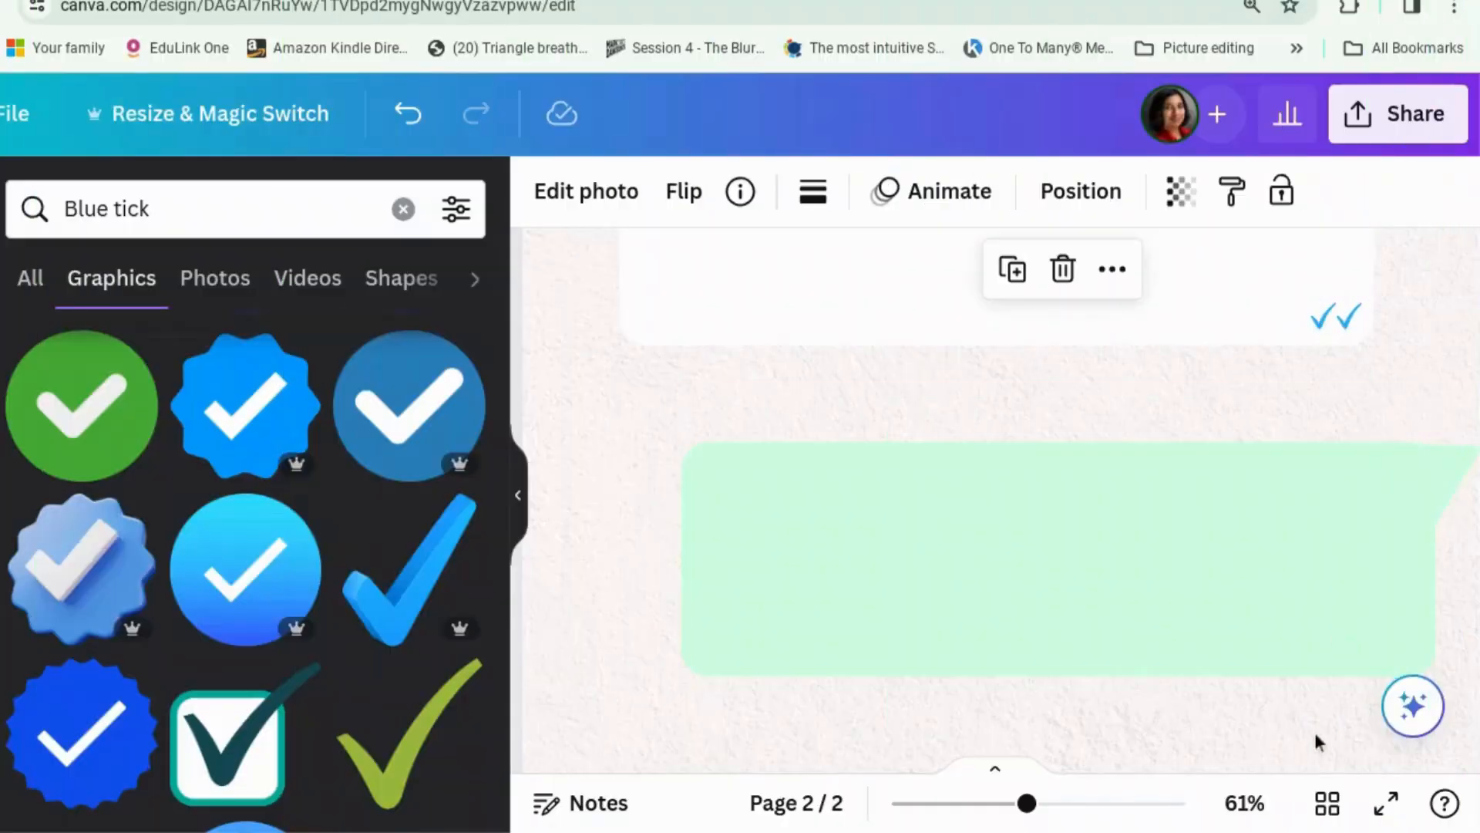
Step: Select both small blue ticks through the layer list and group them
drag(1027, 803, 972, 804)
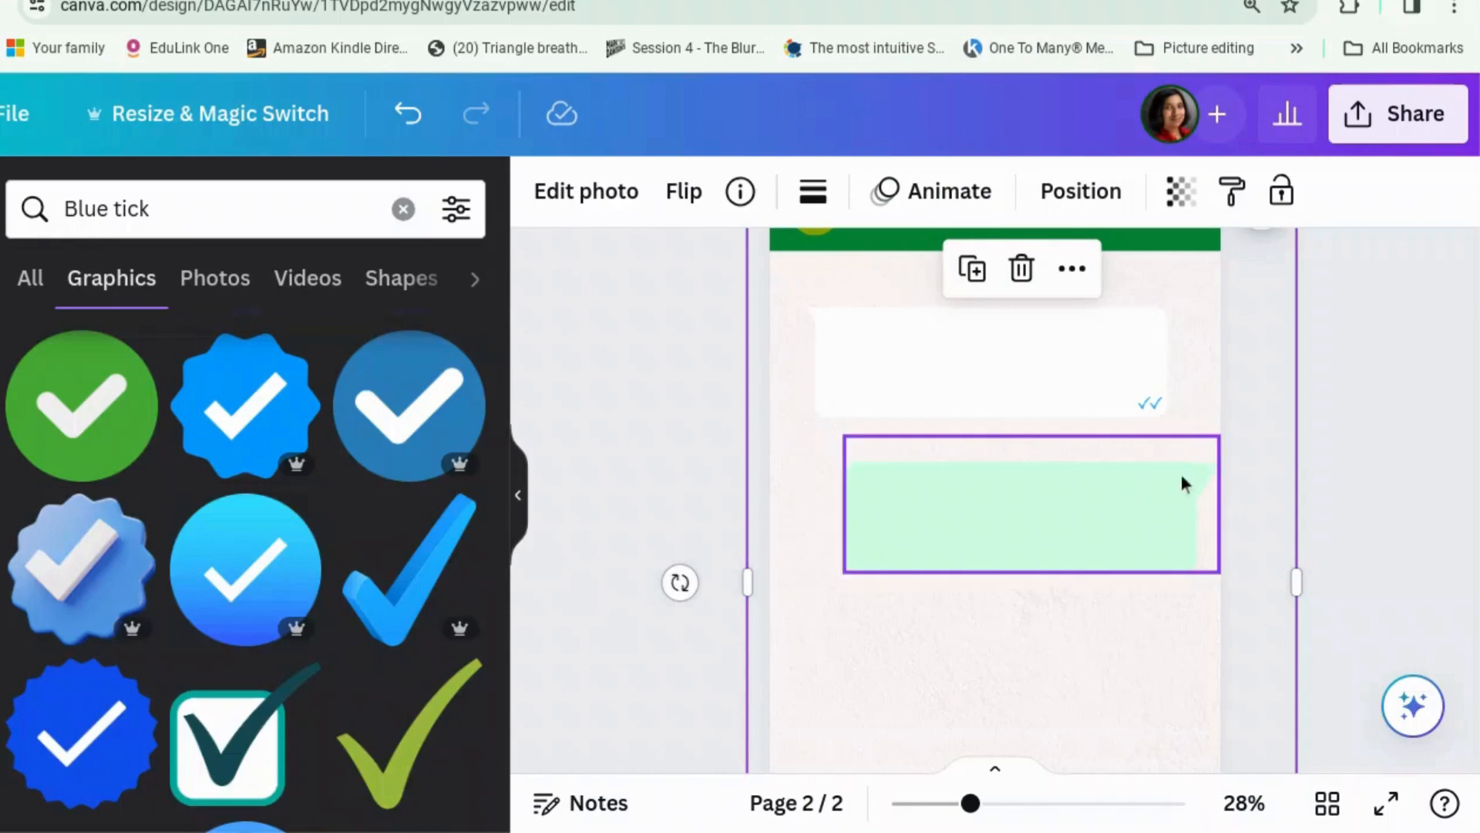
click(1145, 405)
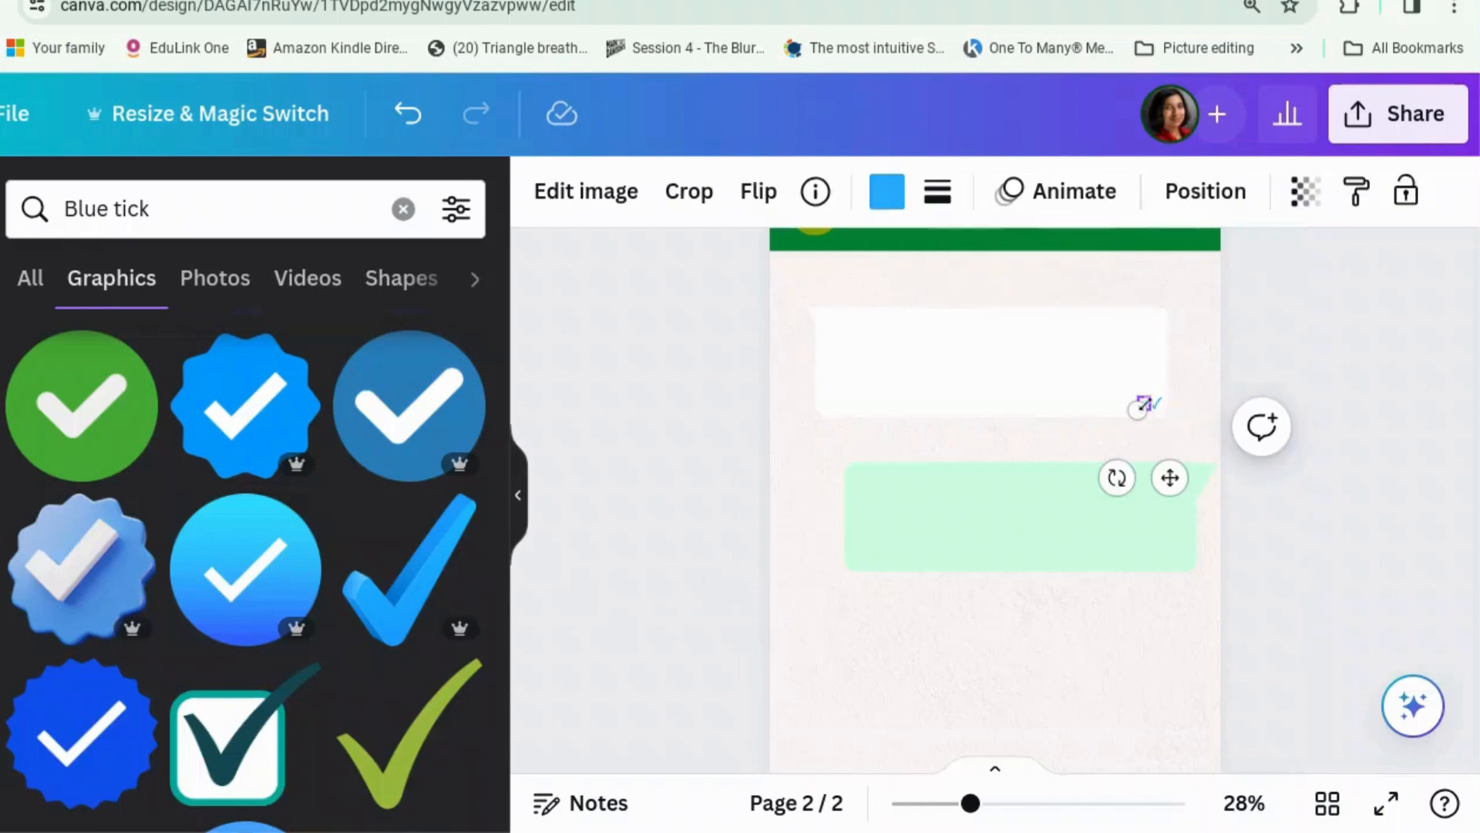
right_click(1155, 404)
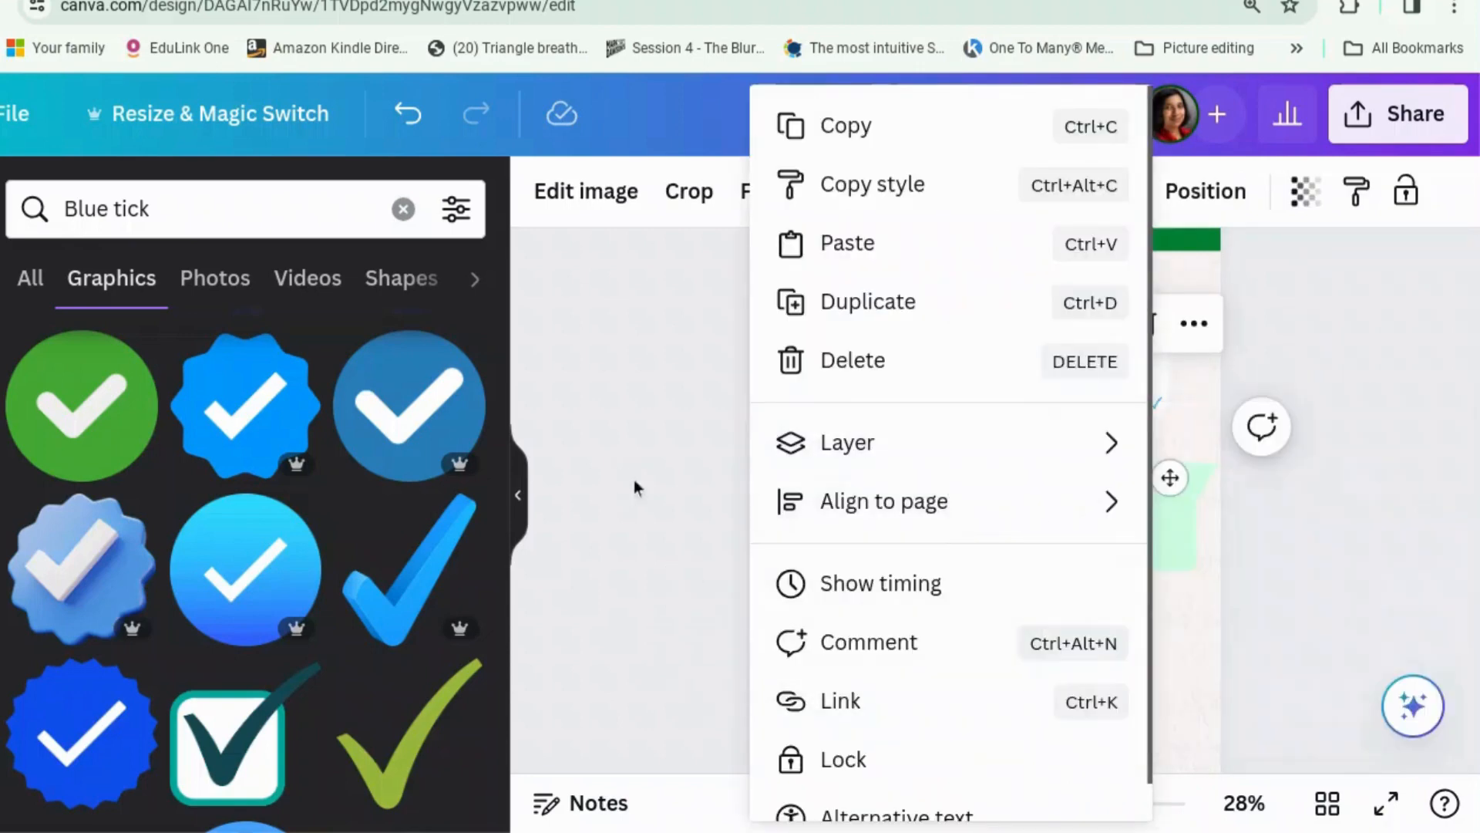
mouse_move(1021, 446)
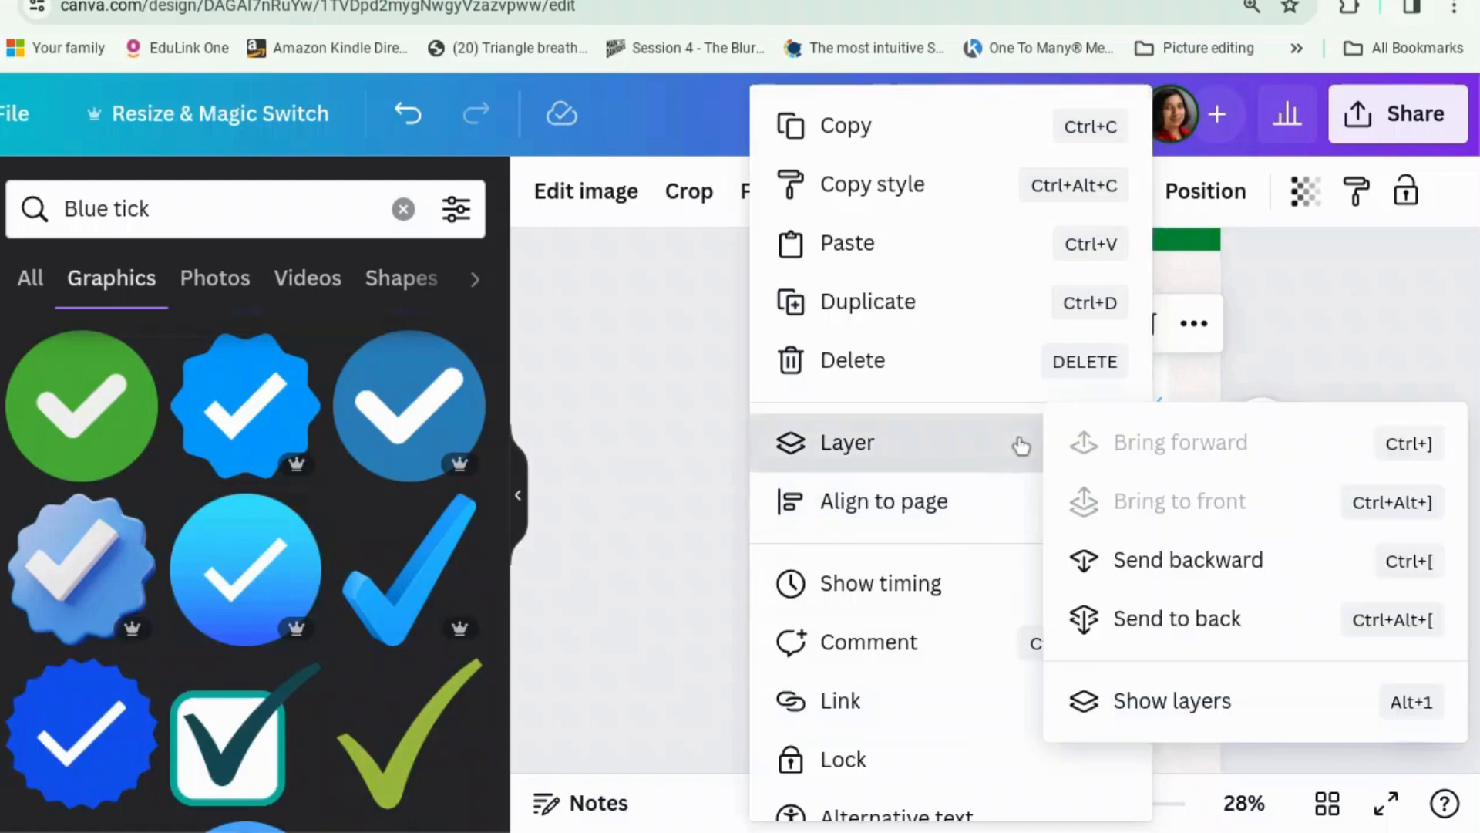
click(1153, 705)
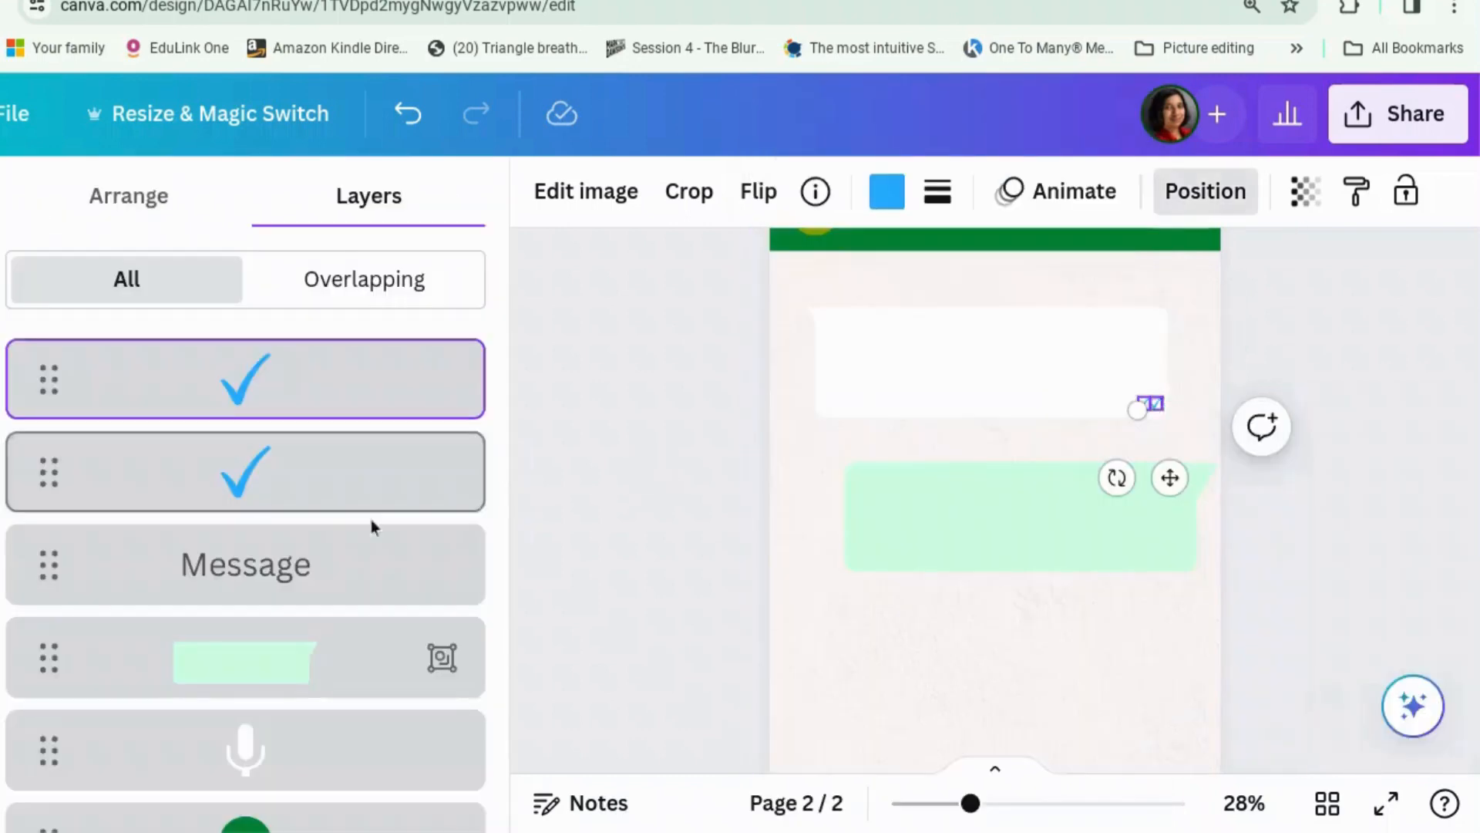
shift+click(370, 476)
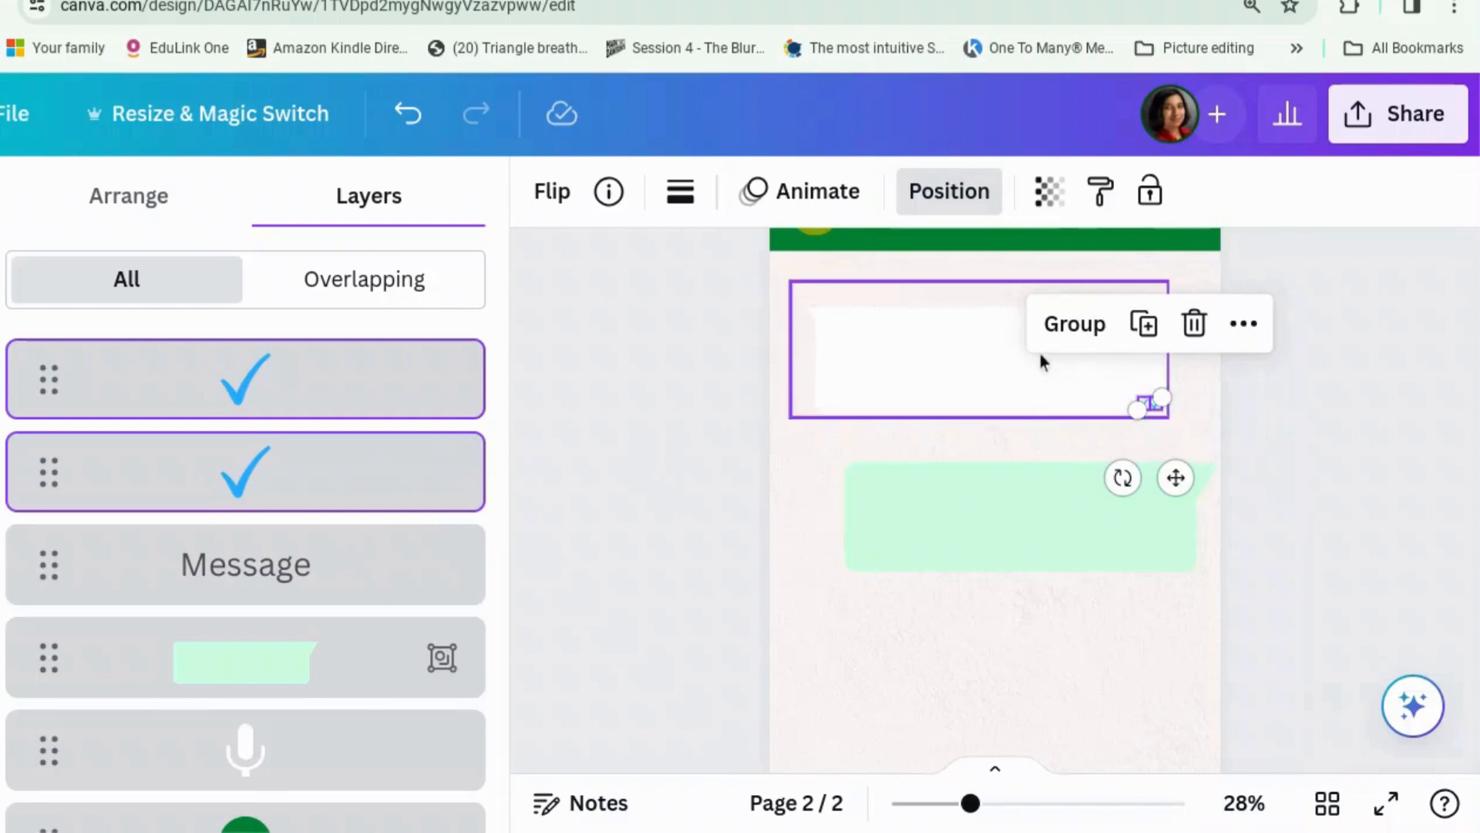
click(1075, 324)
Step: Move the grouped double tick into the lower-right corner of the green message bubble
drag(1175, 477, 1207, 629)
key(Escape)
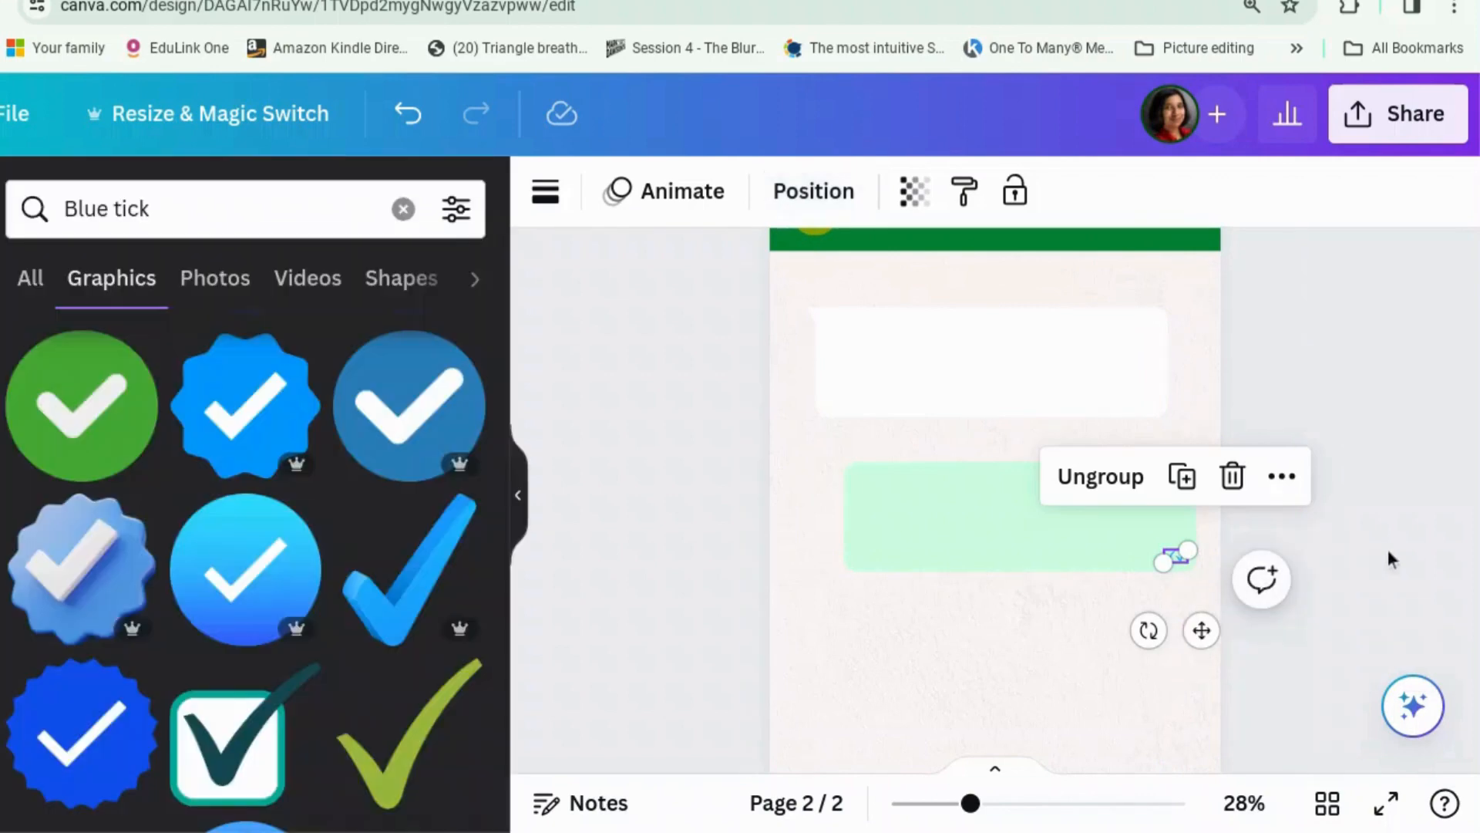
click(1388, 549)
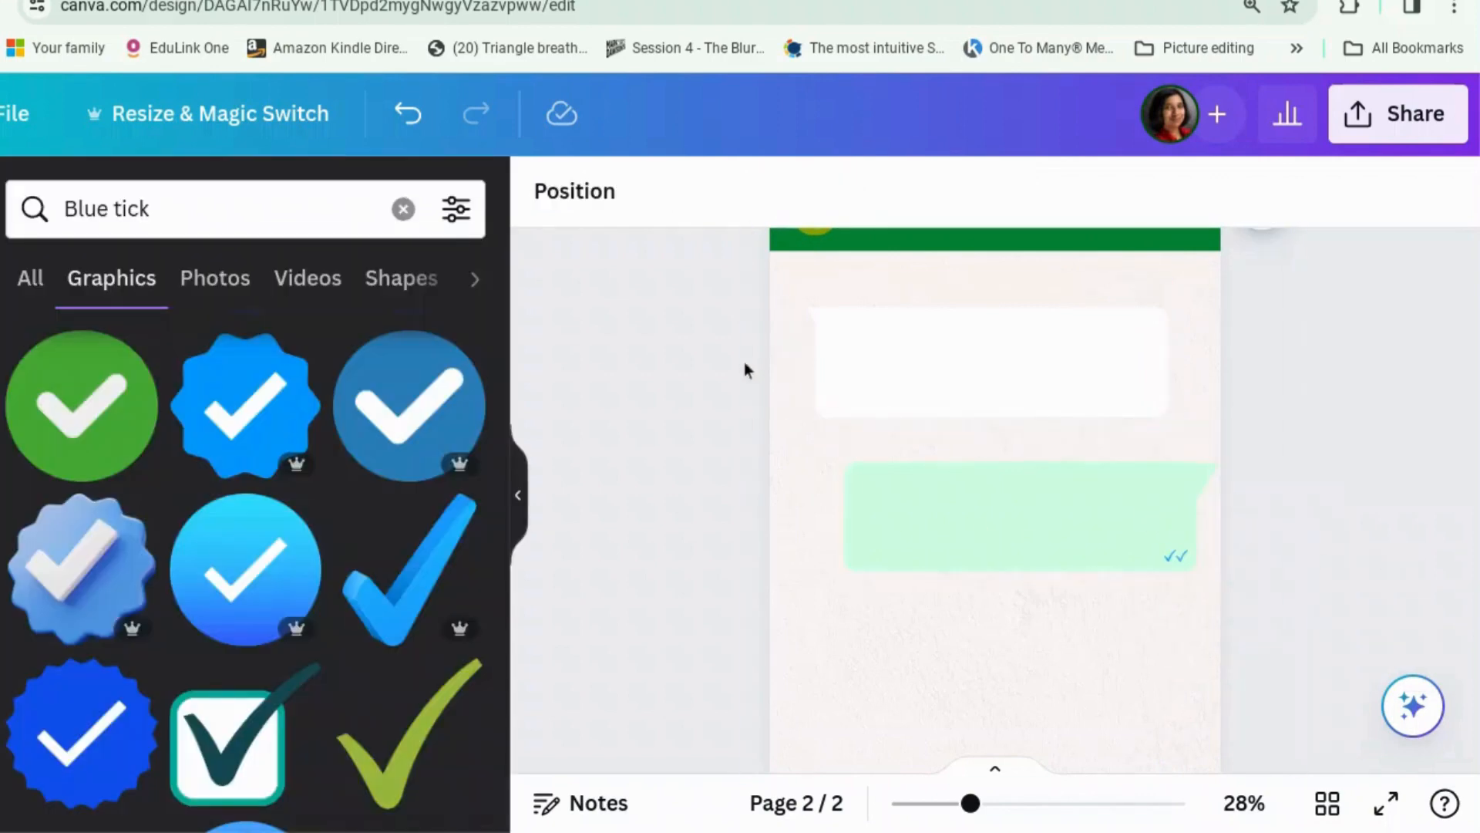
scroll(748, 515, up, 3)
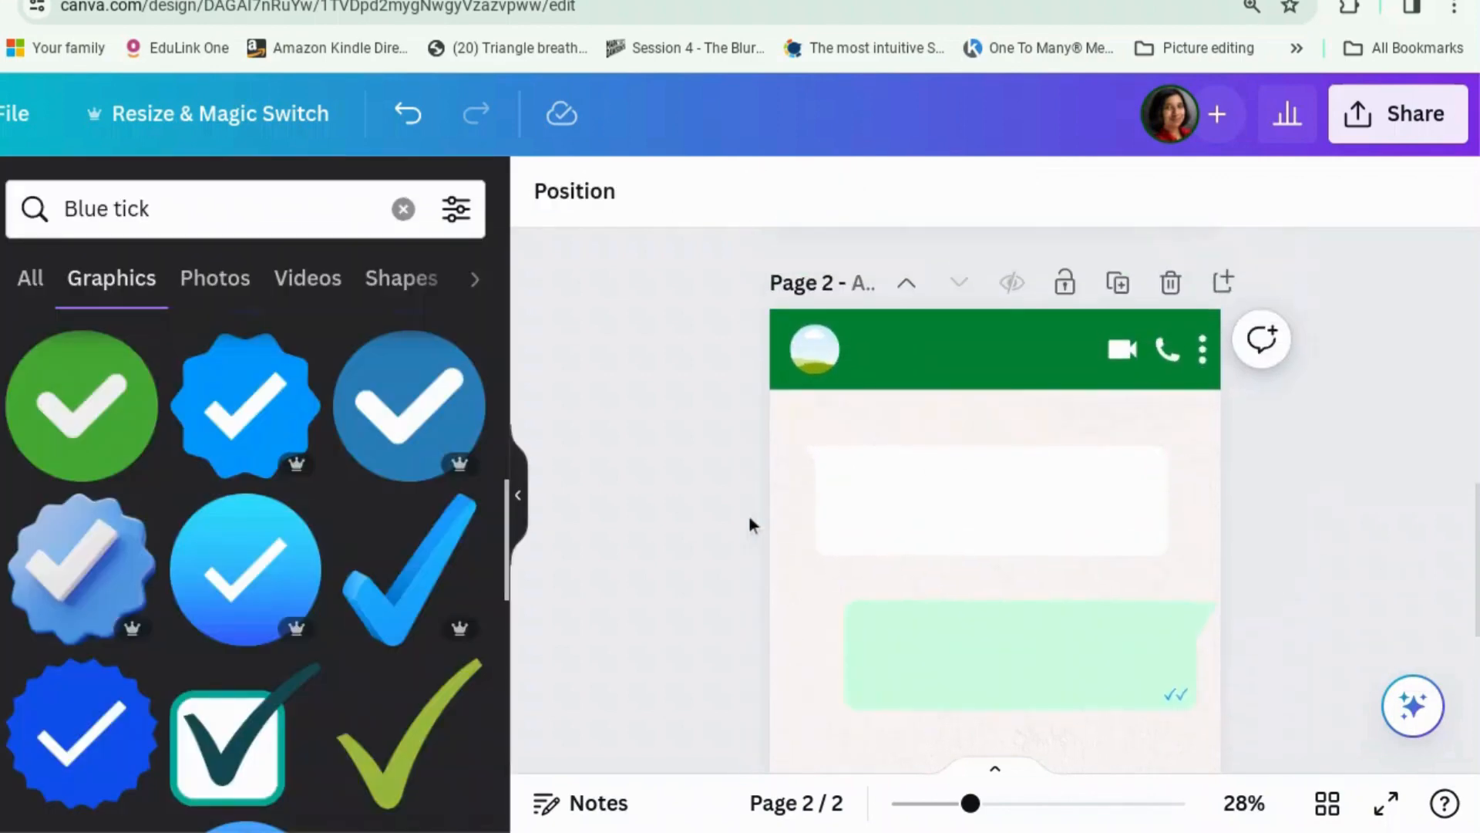
scroll(749, 524, down, 2)
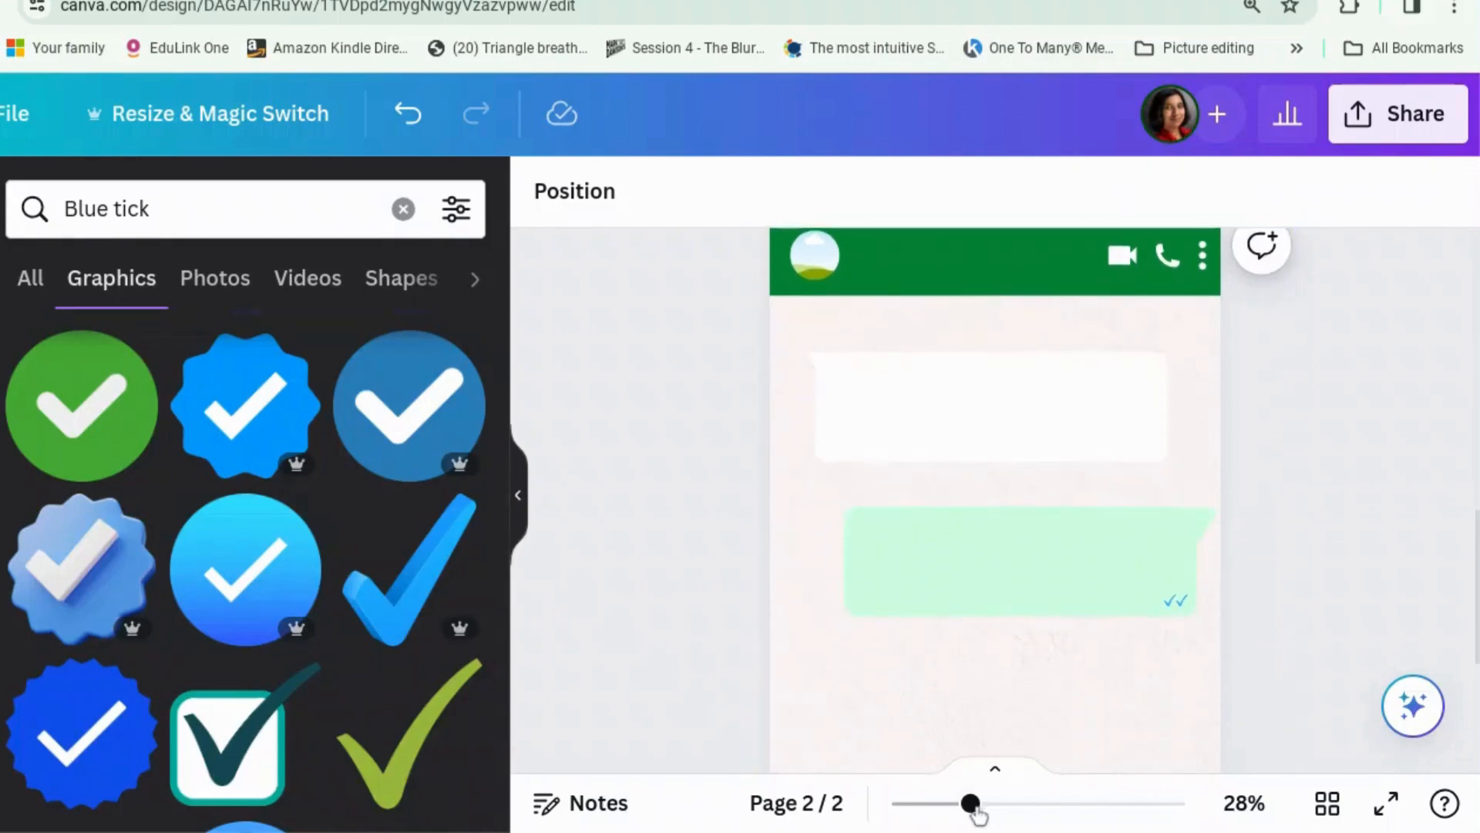
drag(964, 807, 919, 810)
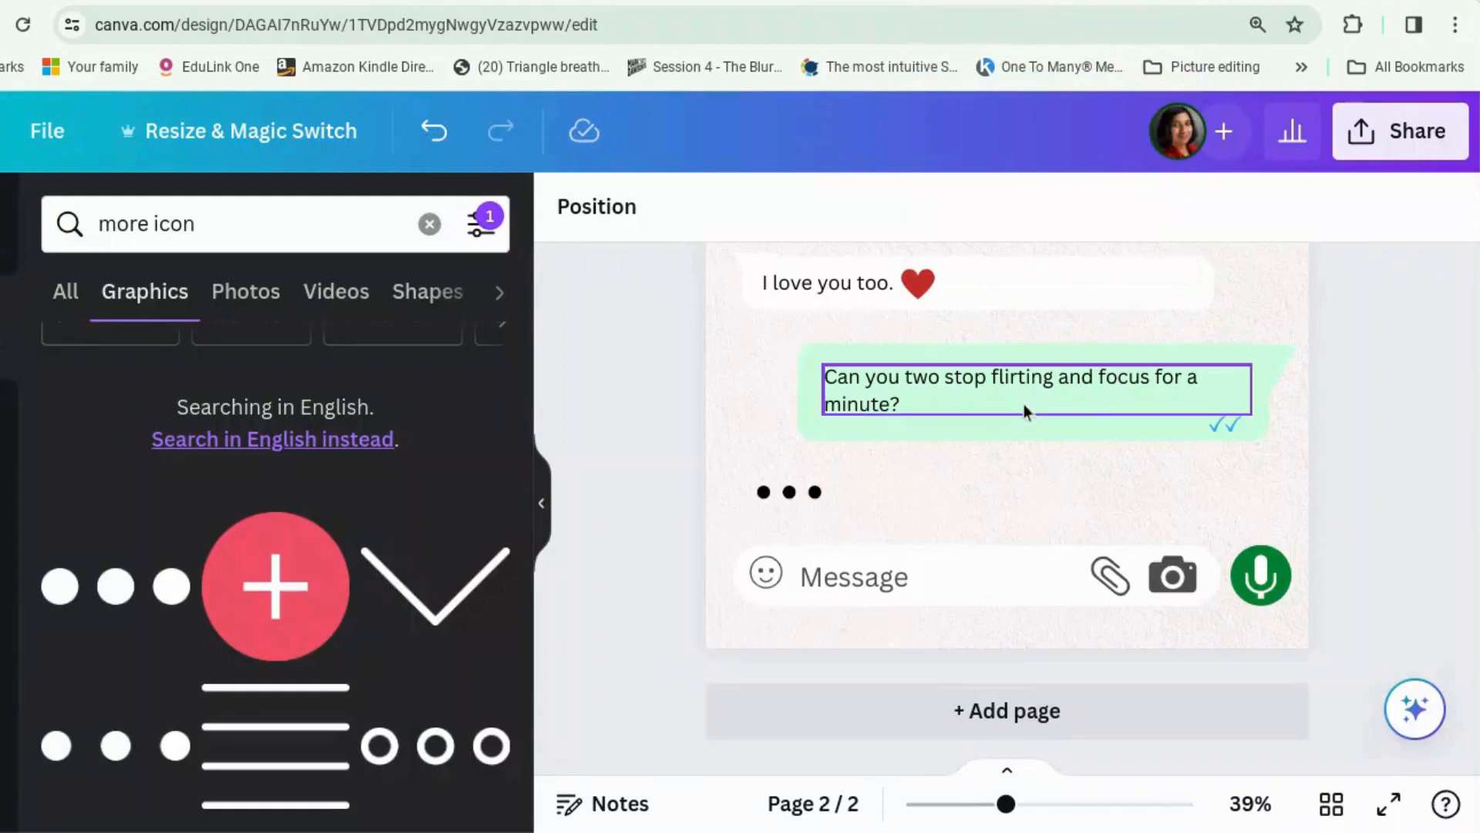
Step: Shift the "Don't worry darling" text left to line up with the other messages, and slightly widen it and the "Oi, wife" text box
scroll(1026, 410, up, 10)
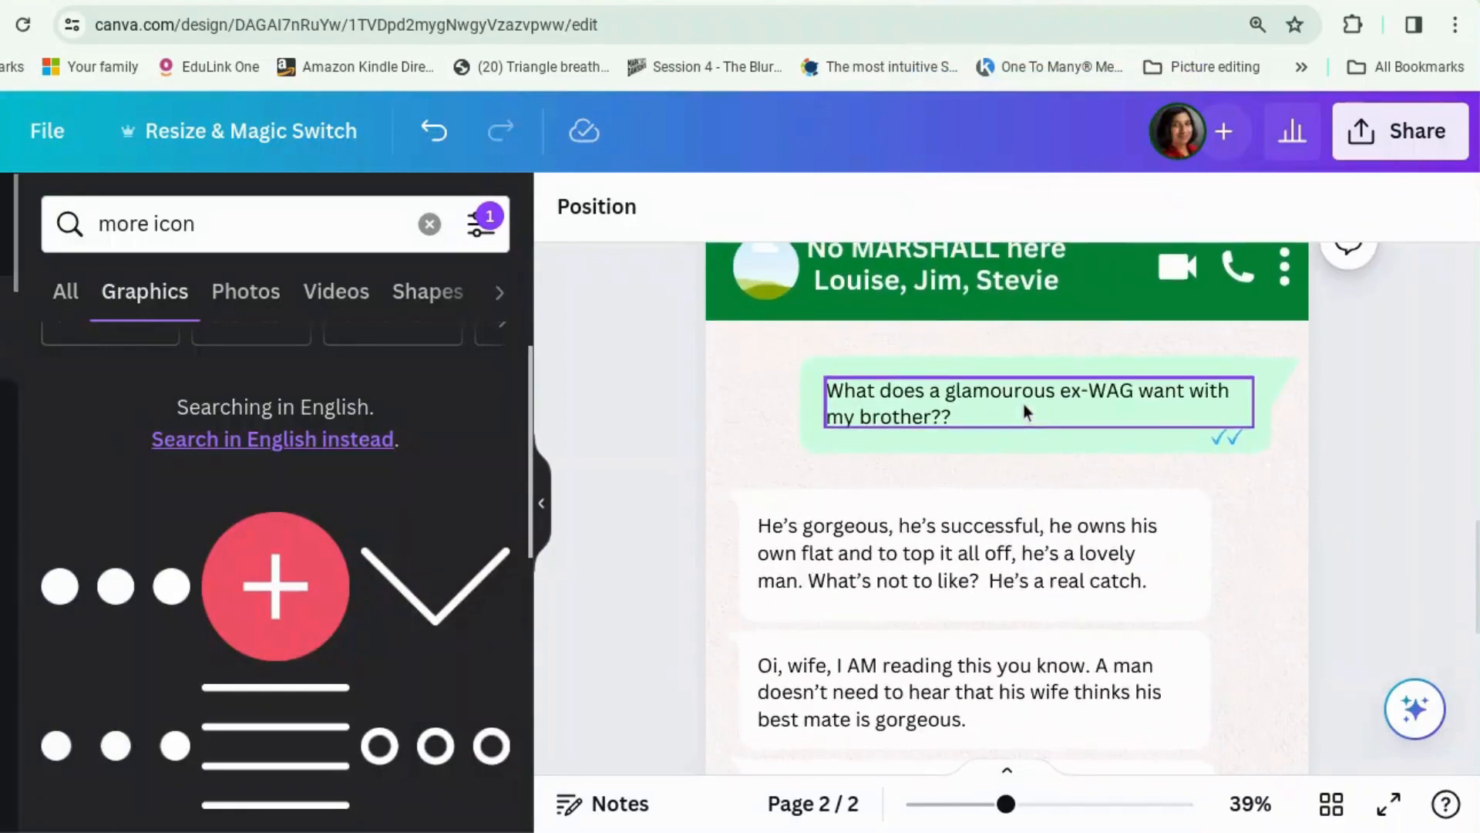
drag(1006, 803, 945, 803)
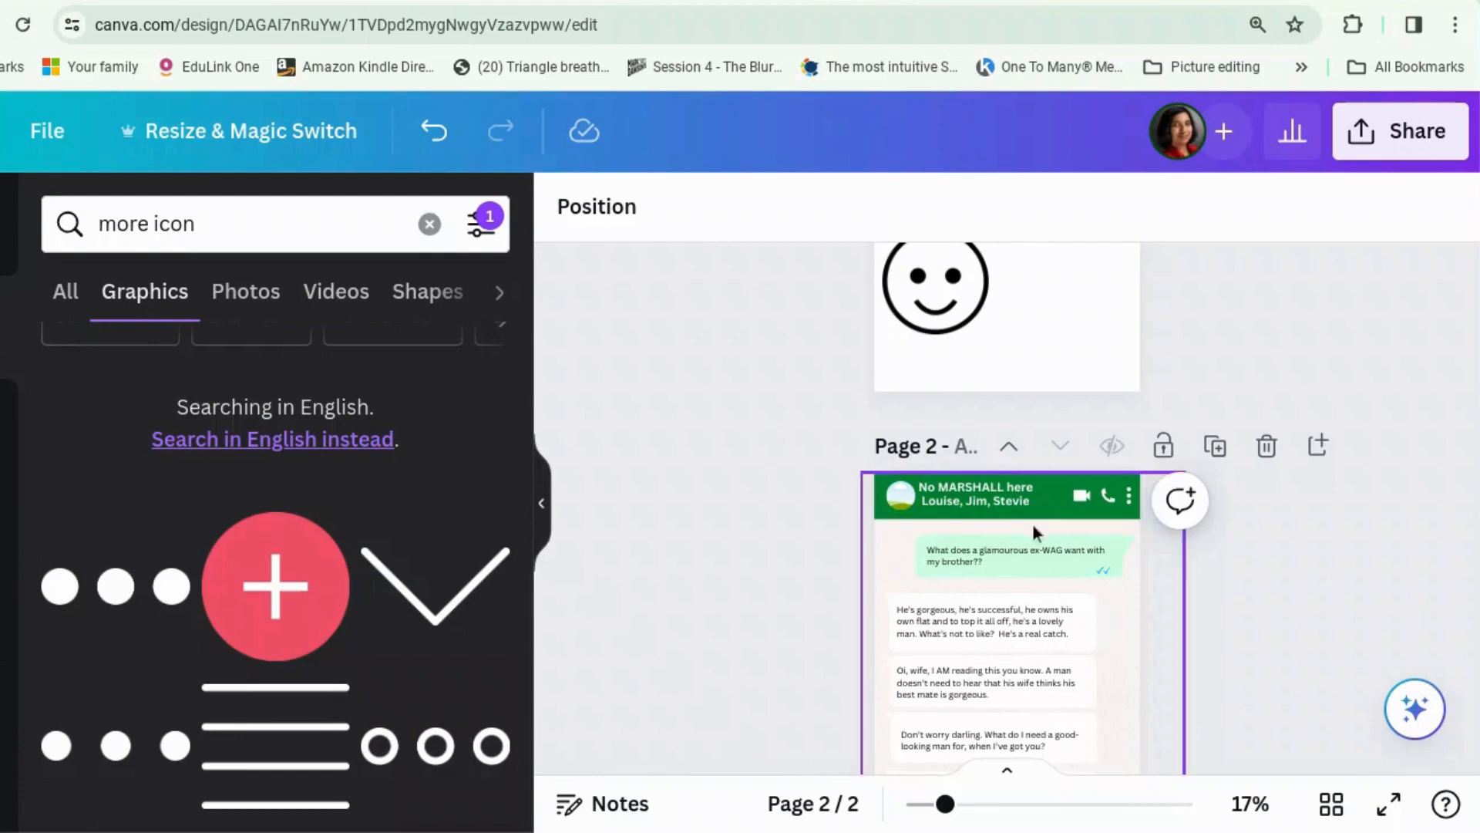
scroll(1357, 540, down, 3)
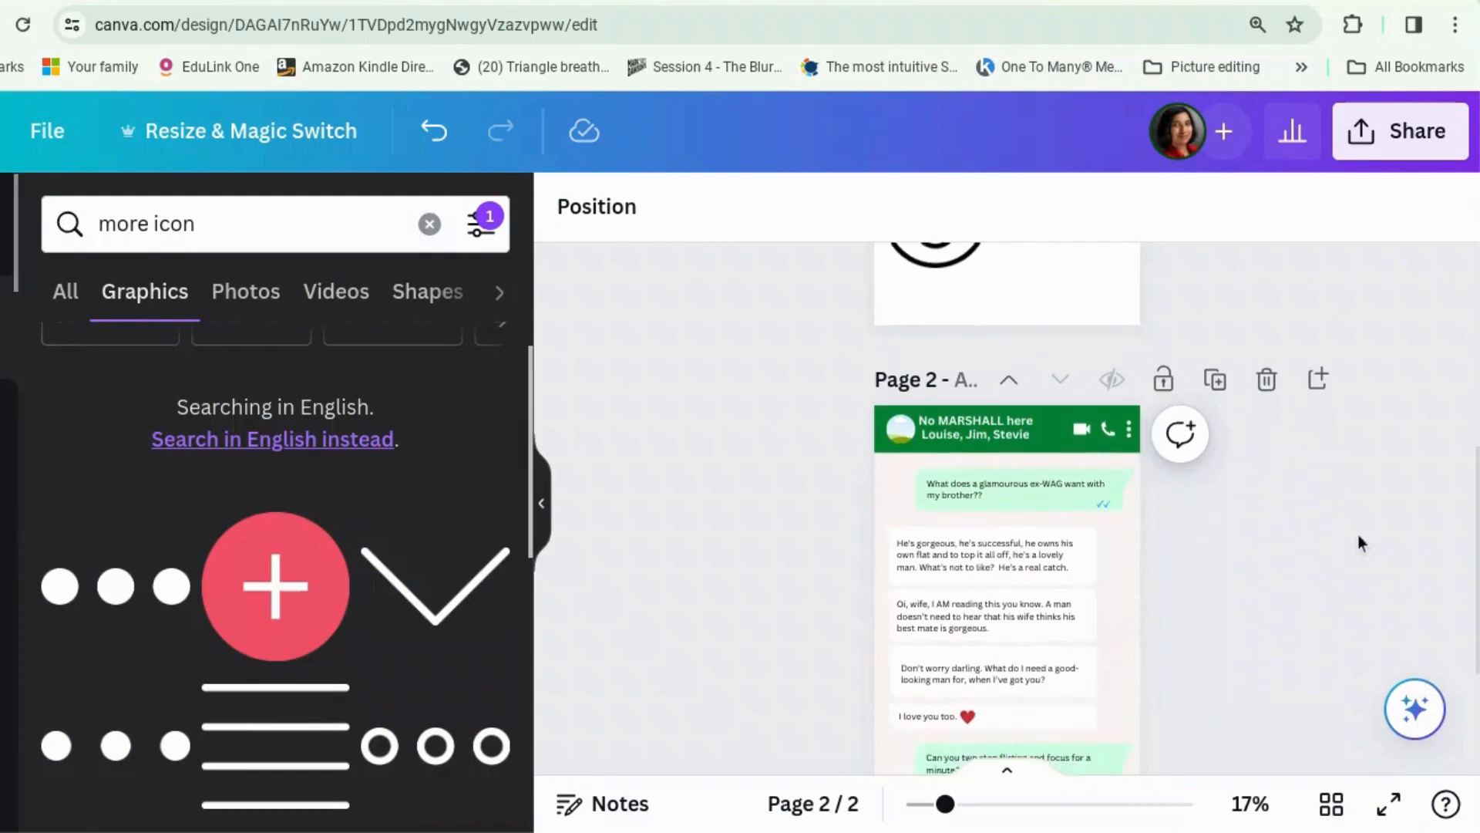
scroll(1361, 543, down, 3)
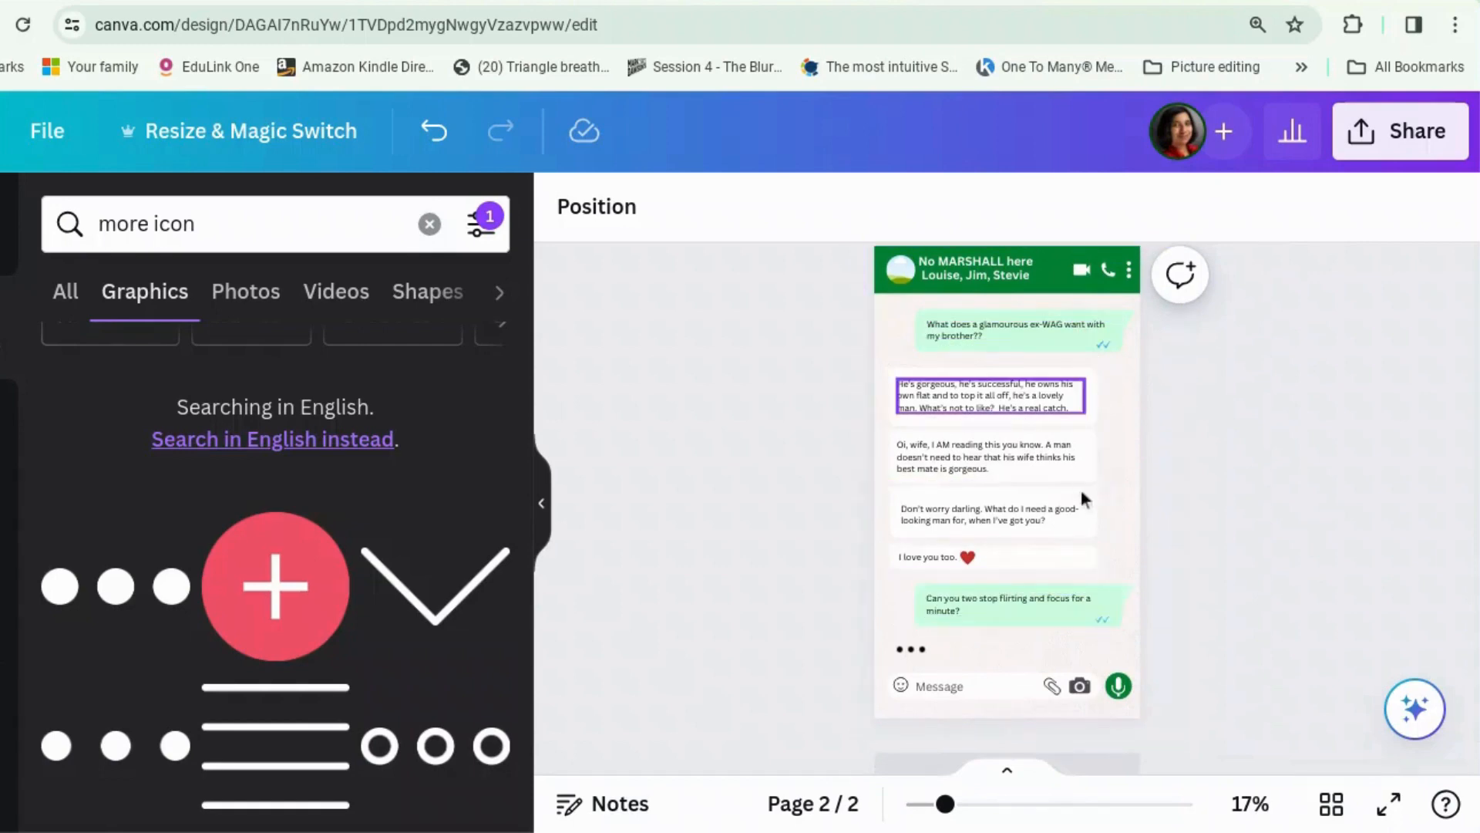
click(970, 508)
drag(969, 508, 967, 507)
drag(1083, 515, 1091, 515)
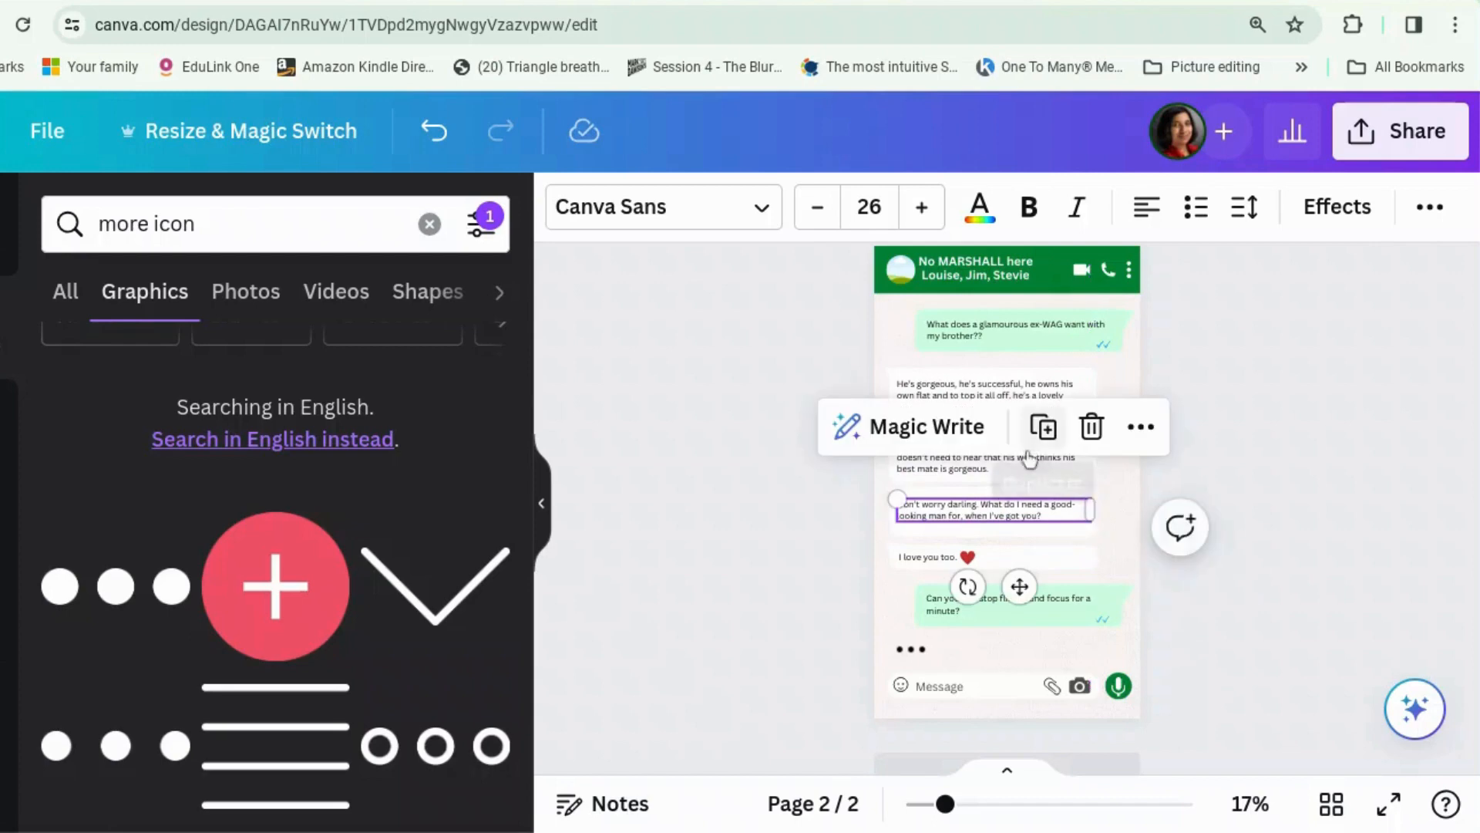
click(1080, 465)
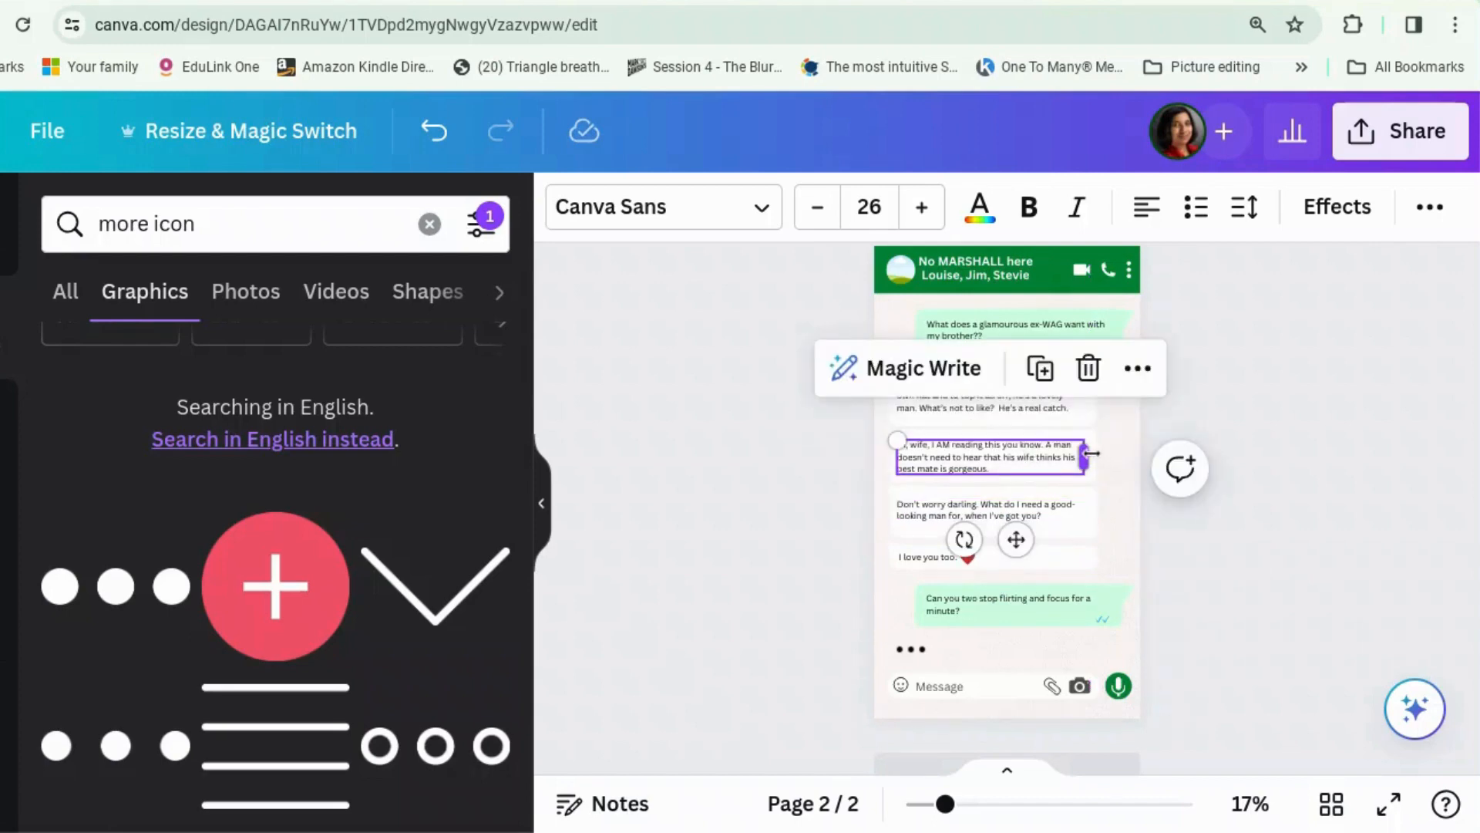
drag(1091, 454, 1095, 455)
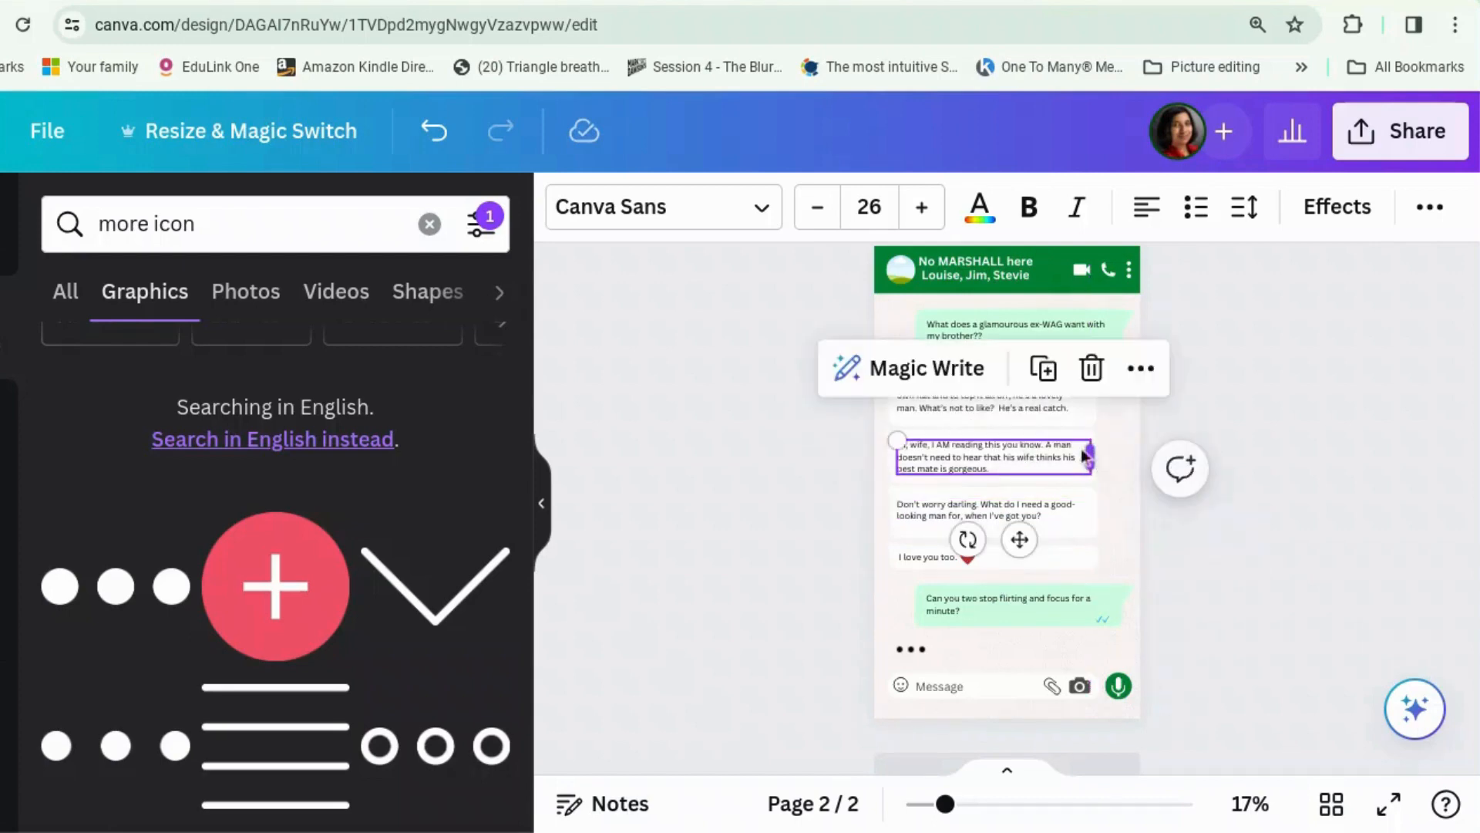
Step: Add a subheading text containing the first sender's name to the chat page
click(1028, 416)
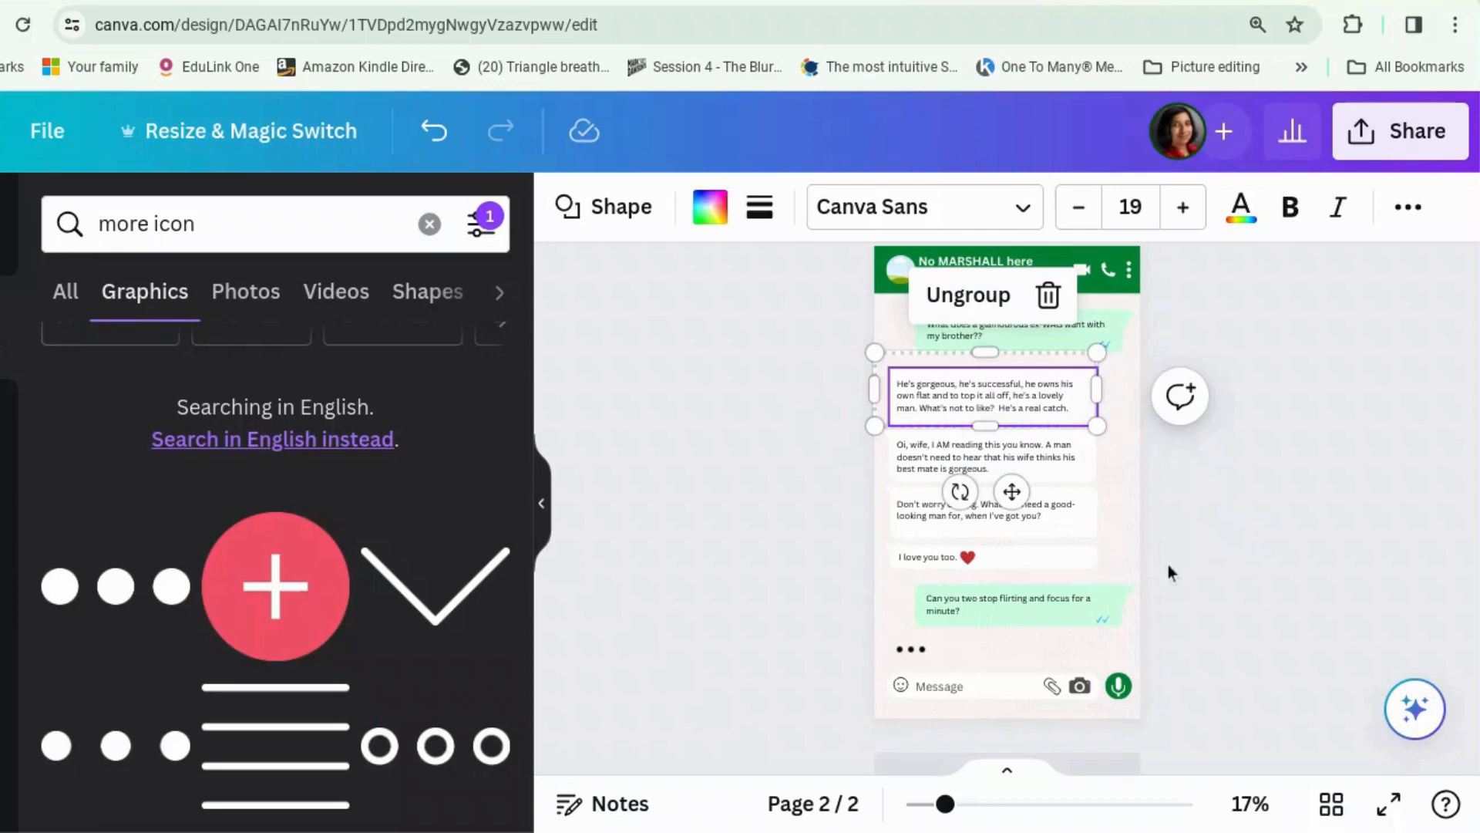
click(1250, 581)
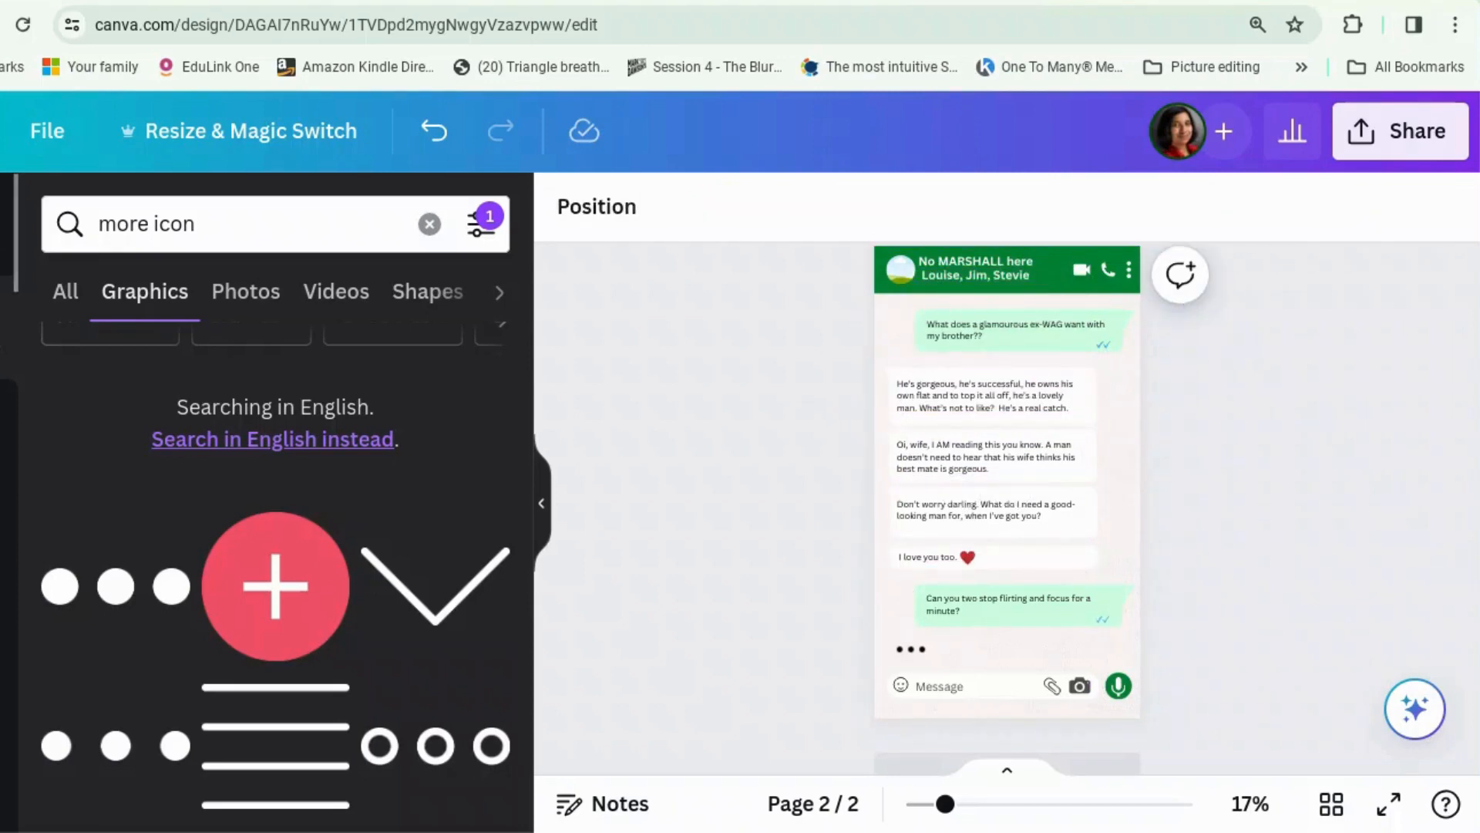
click(5, 430)
click(139, 657)
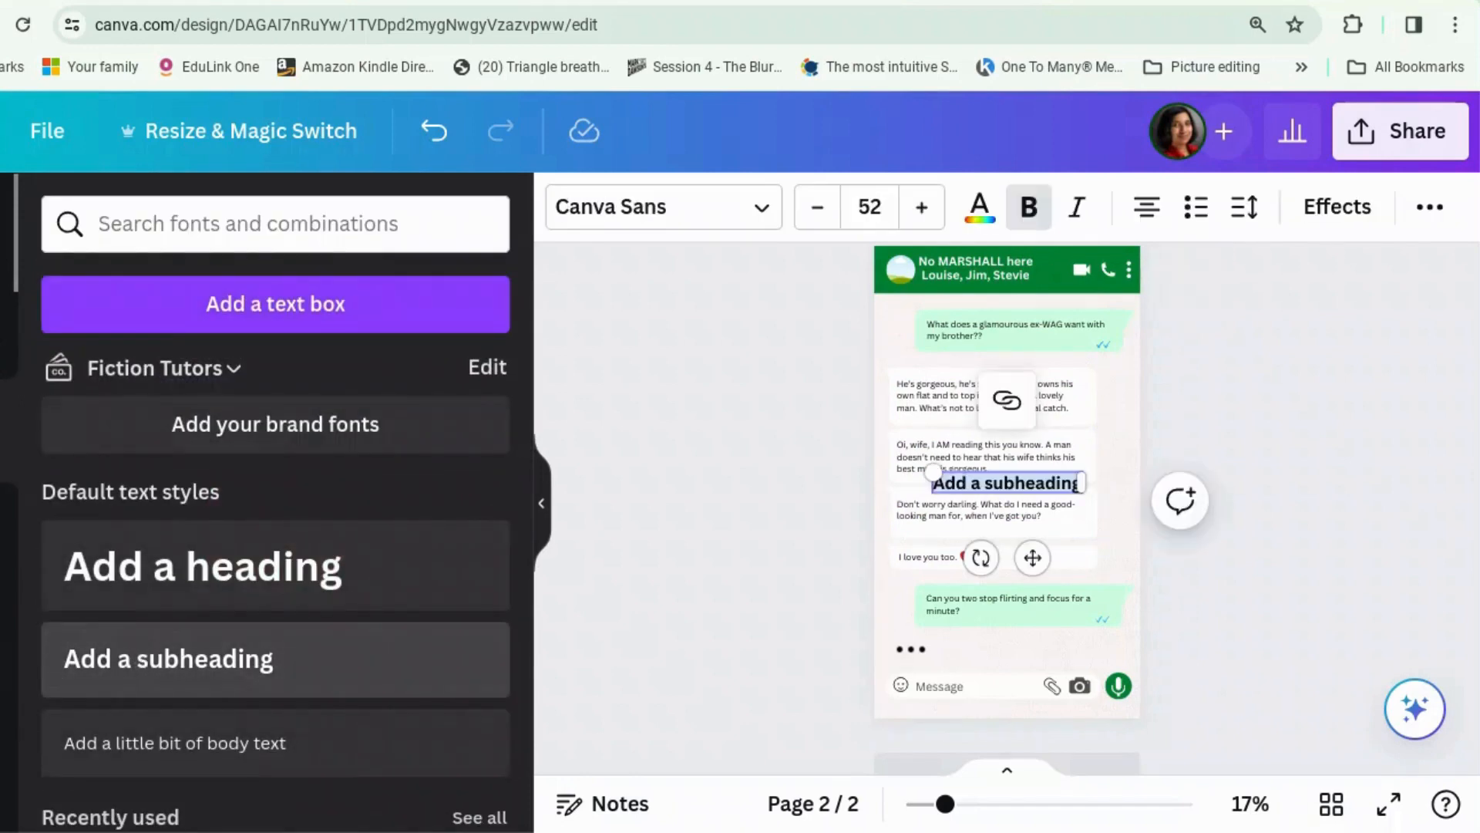
text(Lo)
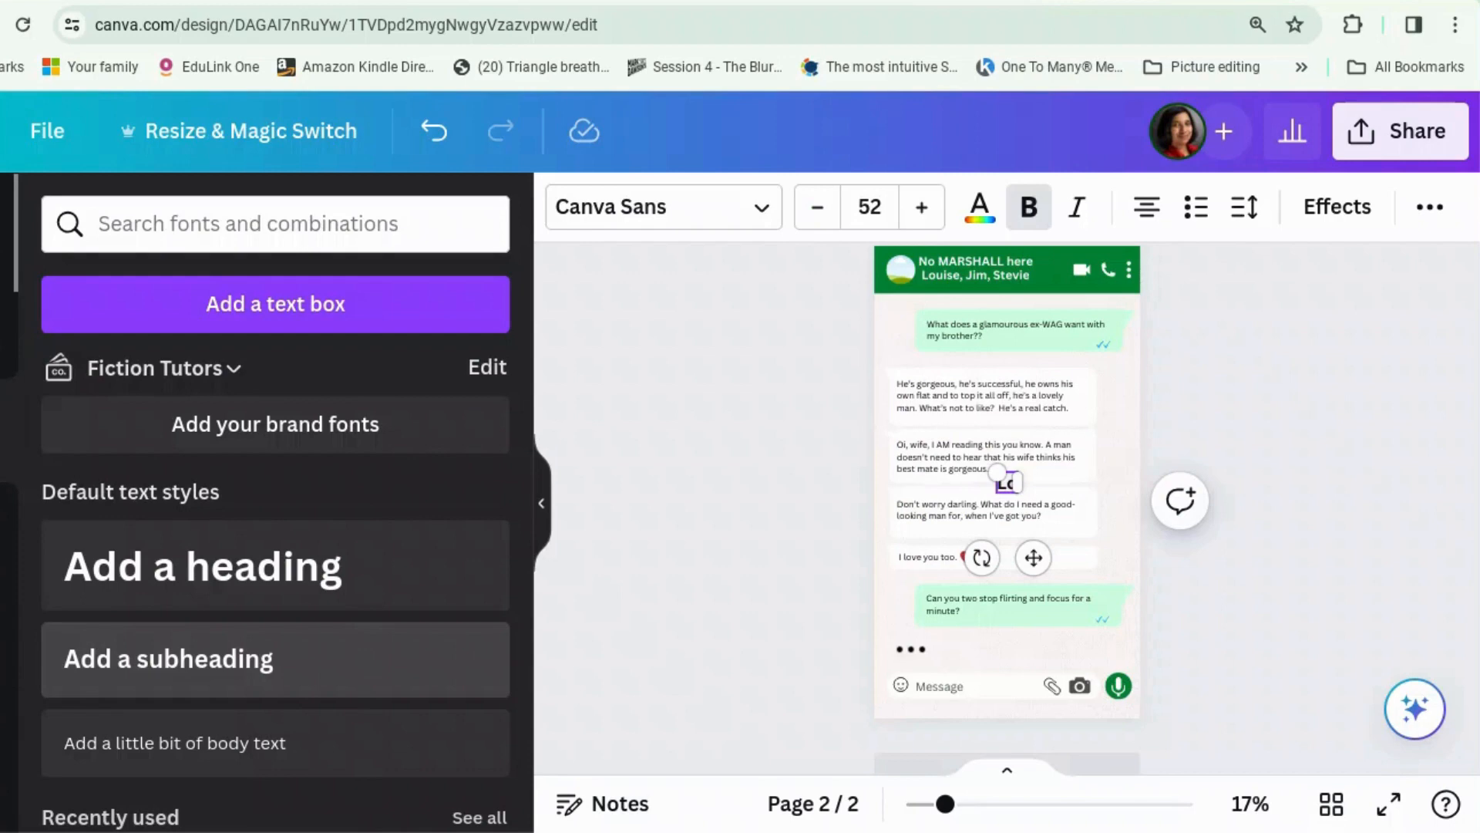
text(uise)
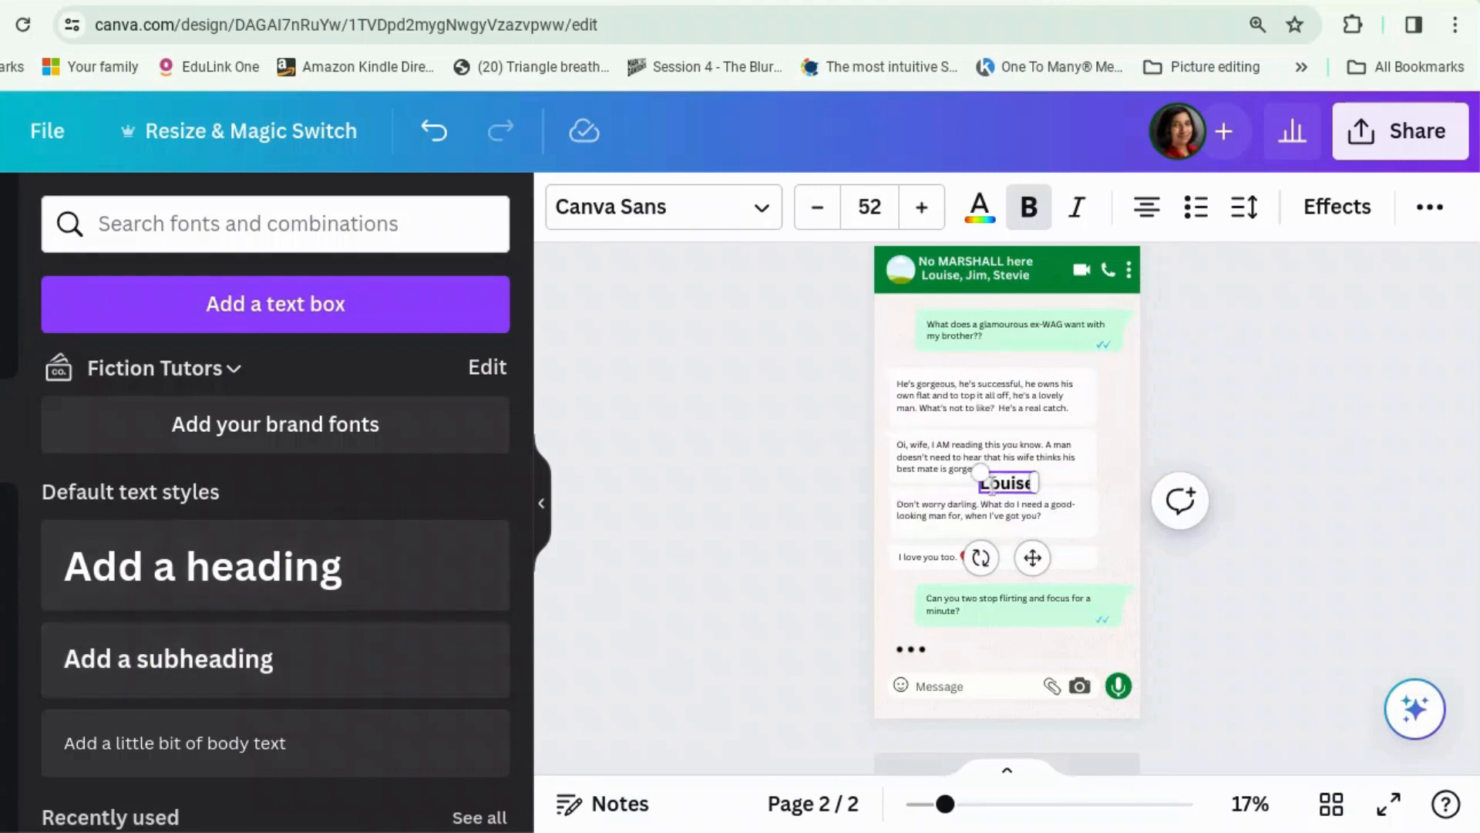
Step: Colour the sender name bright green, #06D85A, by lightening the header's dark green
click(979, 206)
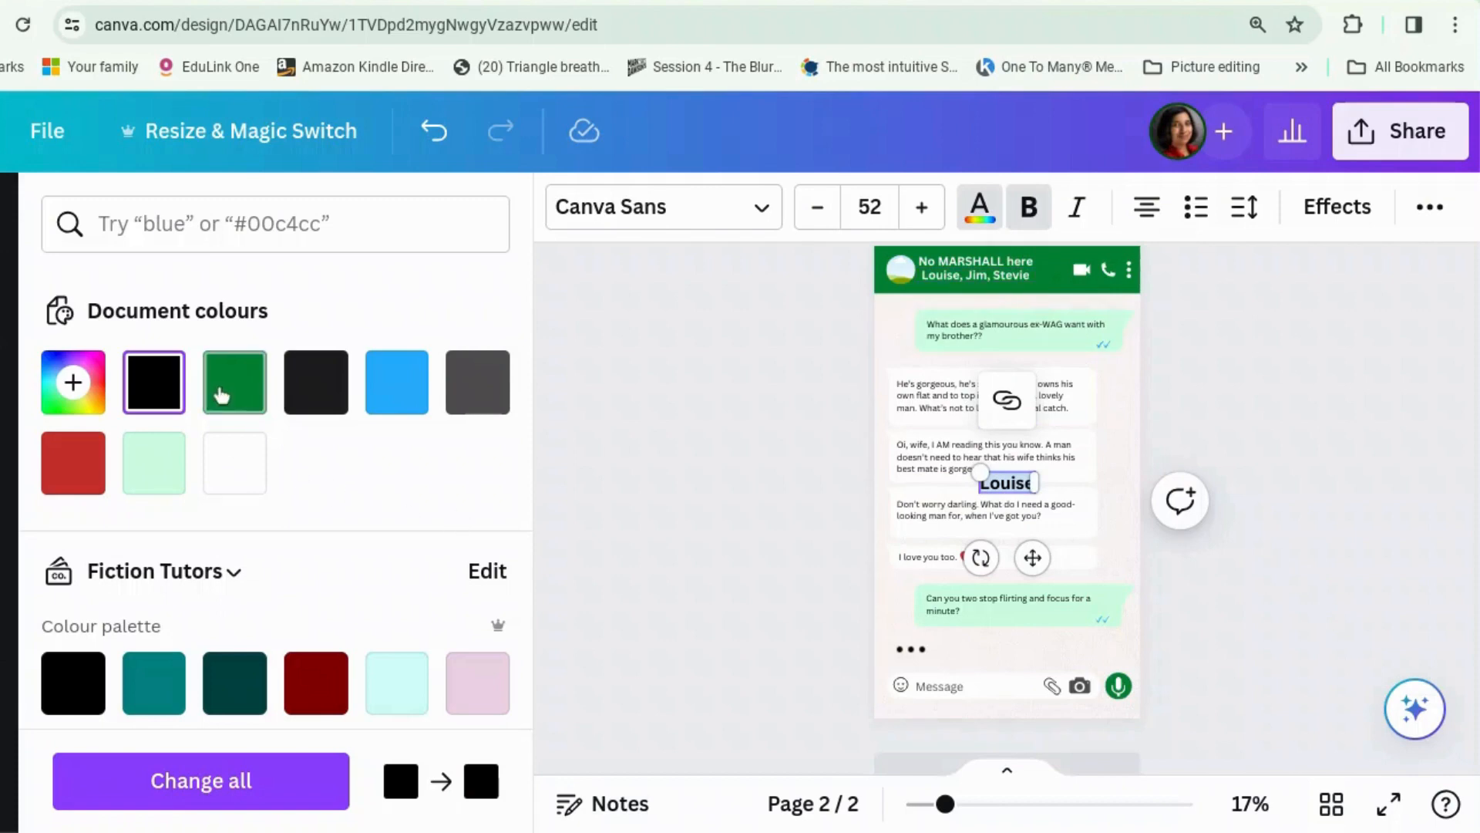
click(224, 390)
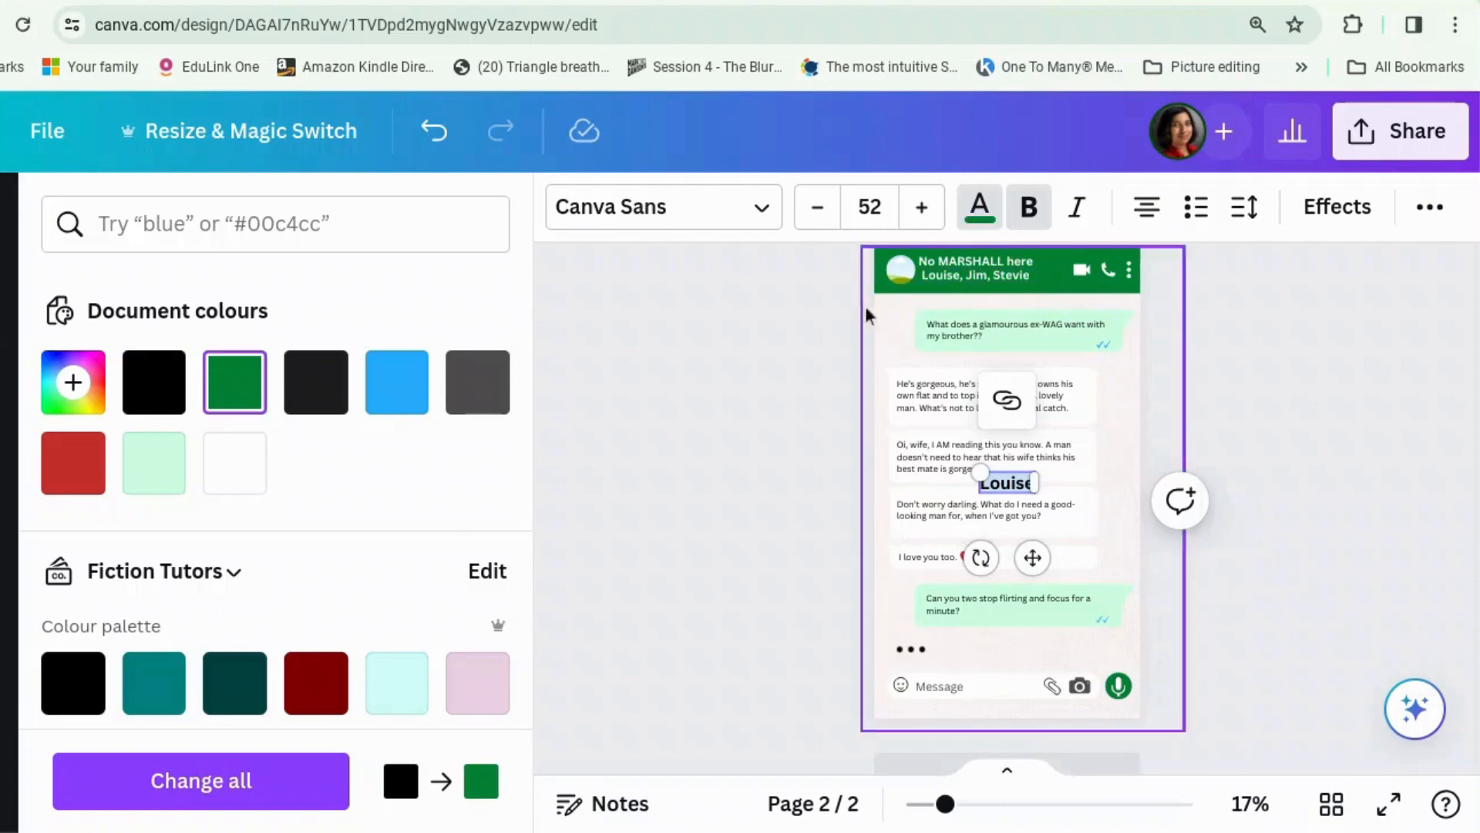
click(988, 212)
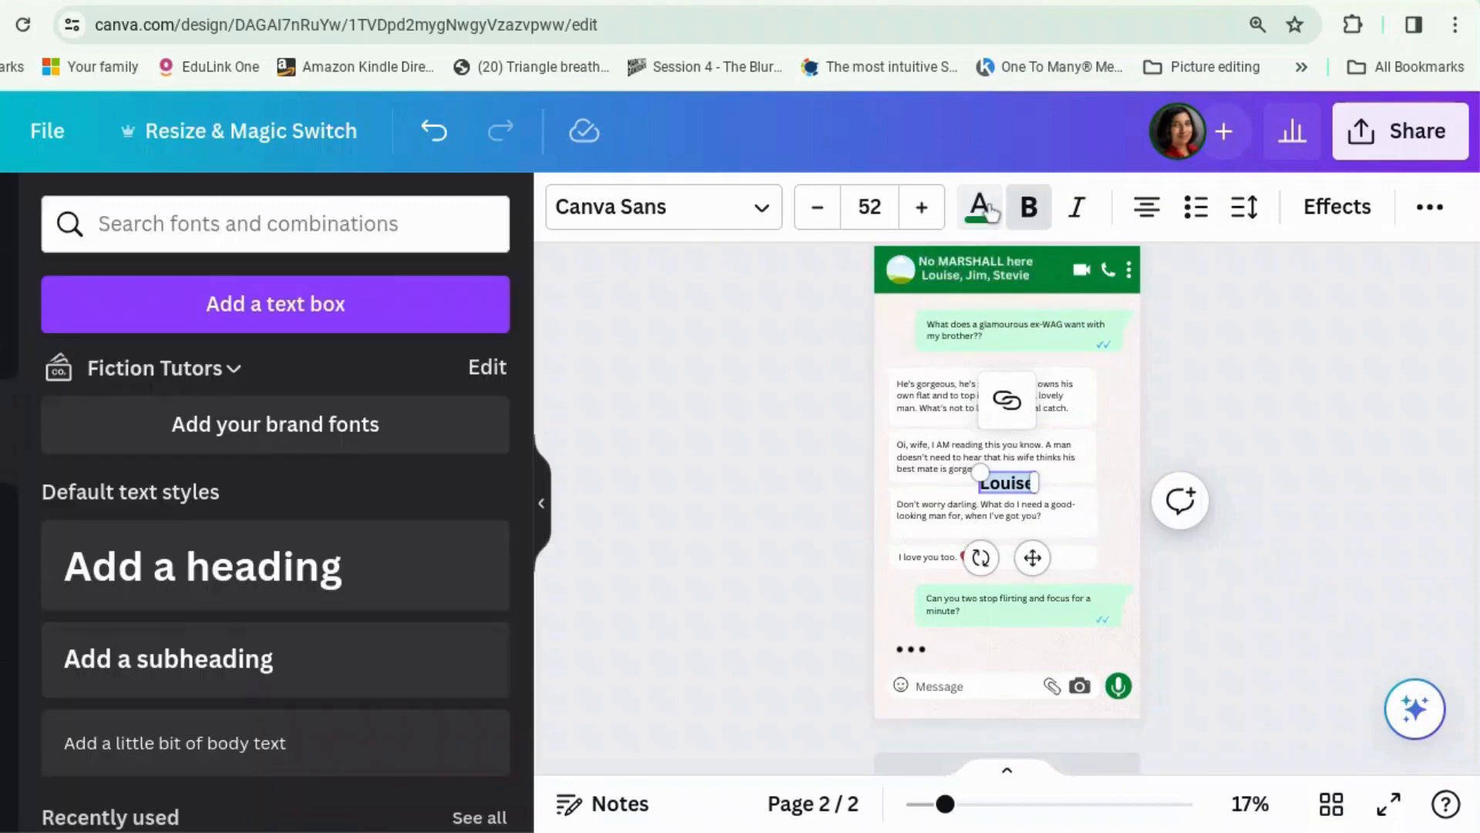
click(990, 212)
click(237, 389)
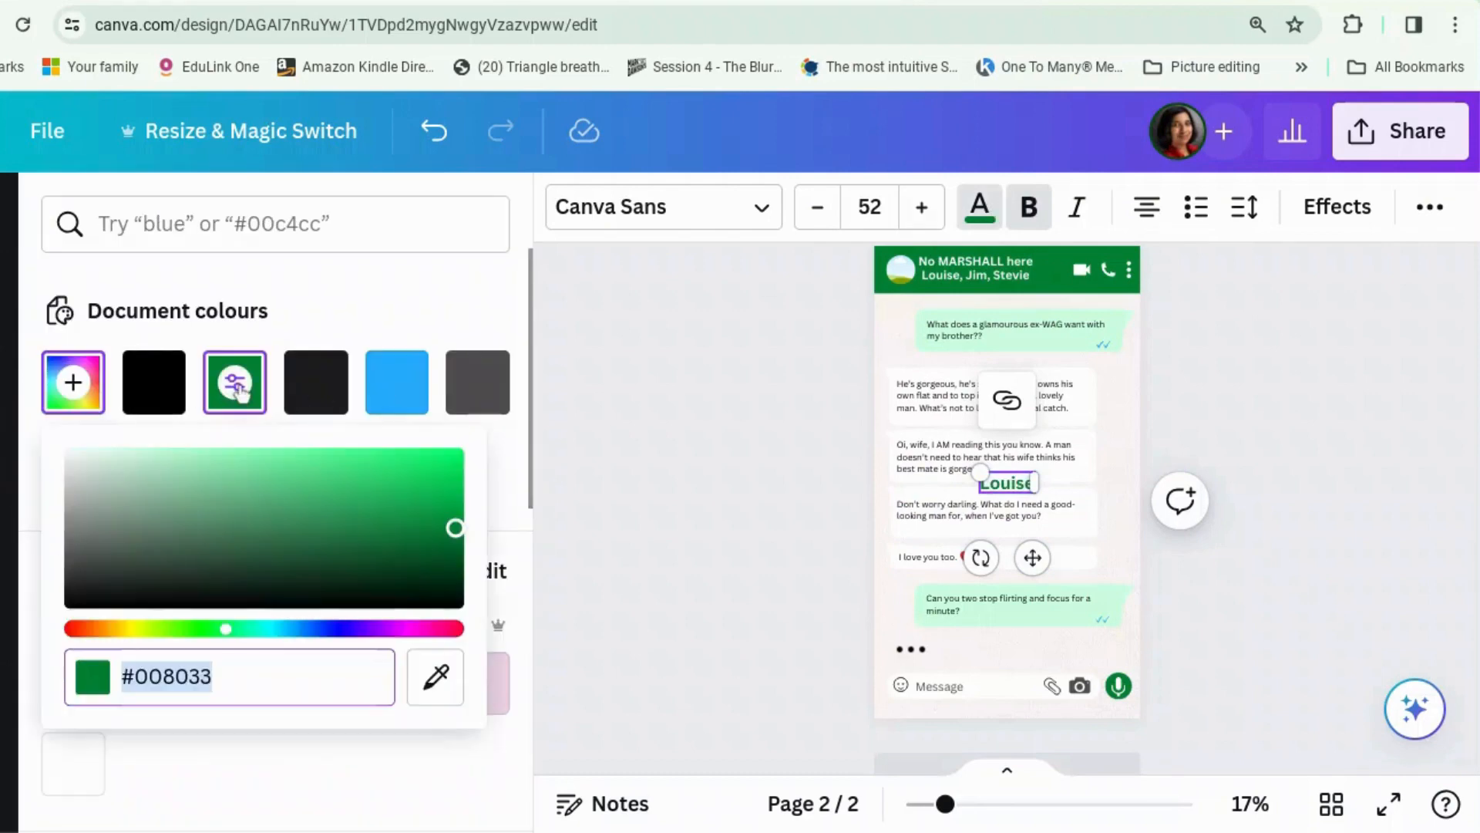
drag(455, 528, 453, 472)
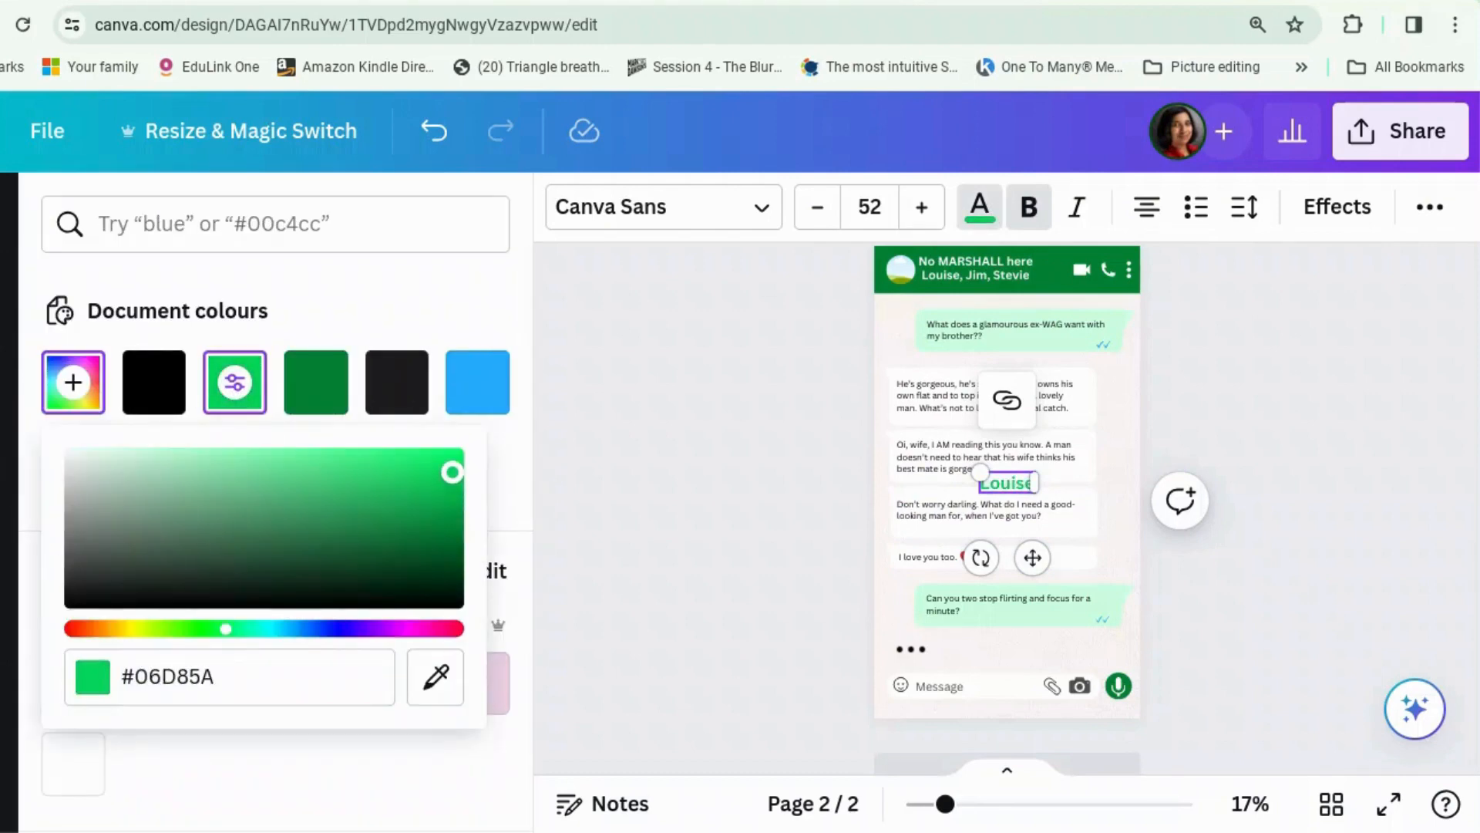
Step: Scale the green sender name down to about size 38 and move it just above the "He's gorgeous" message
click(982, 473)
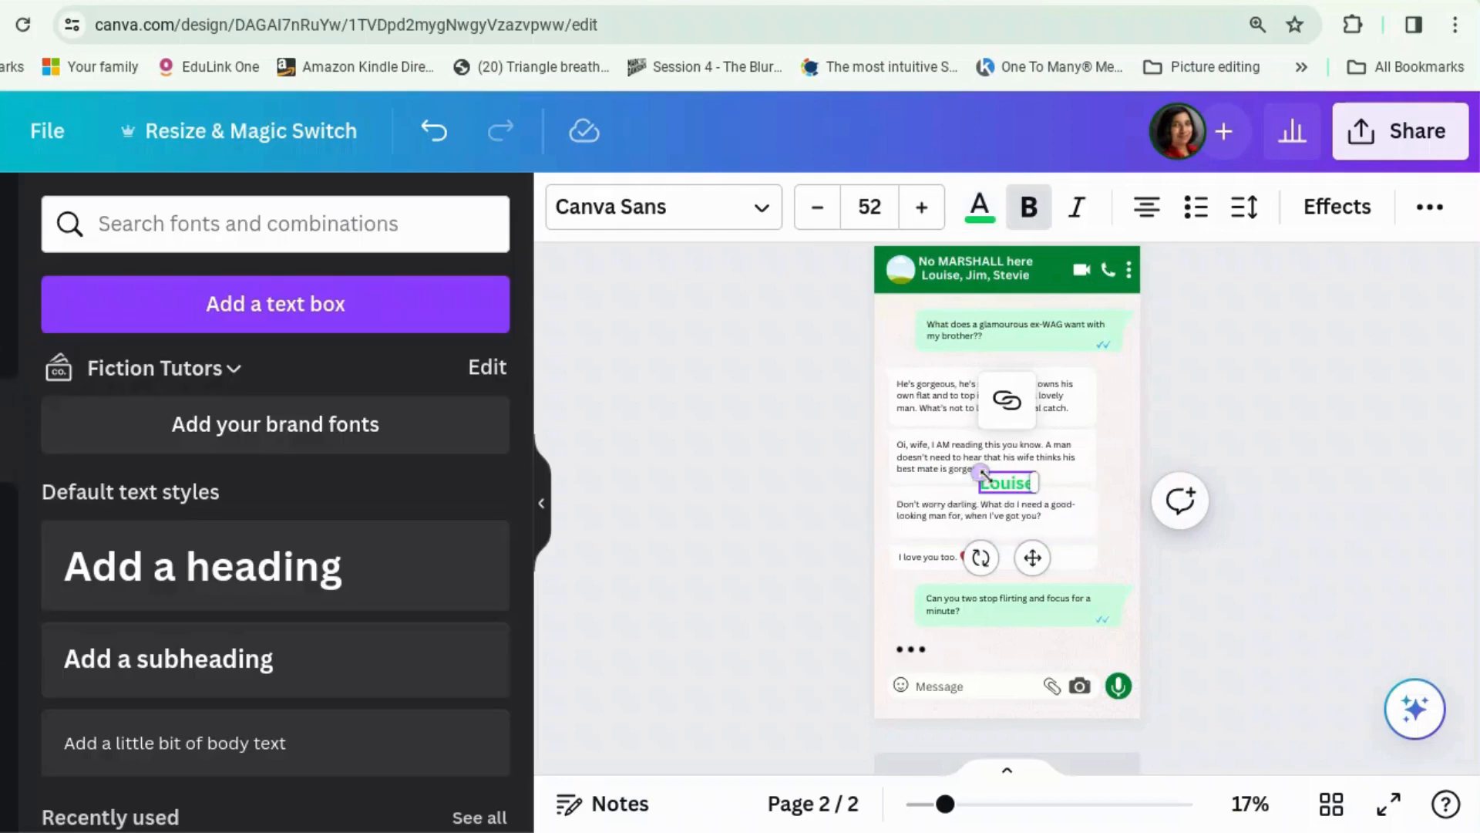
drag(982, 471, 918, 374)
click(1289, 552)
click(1014, 484)
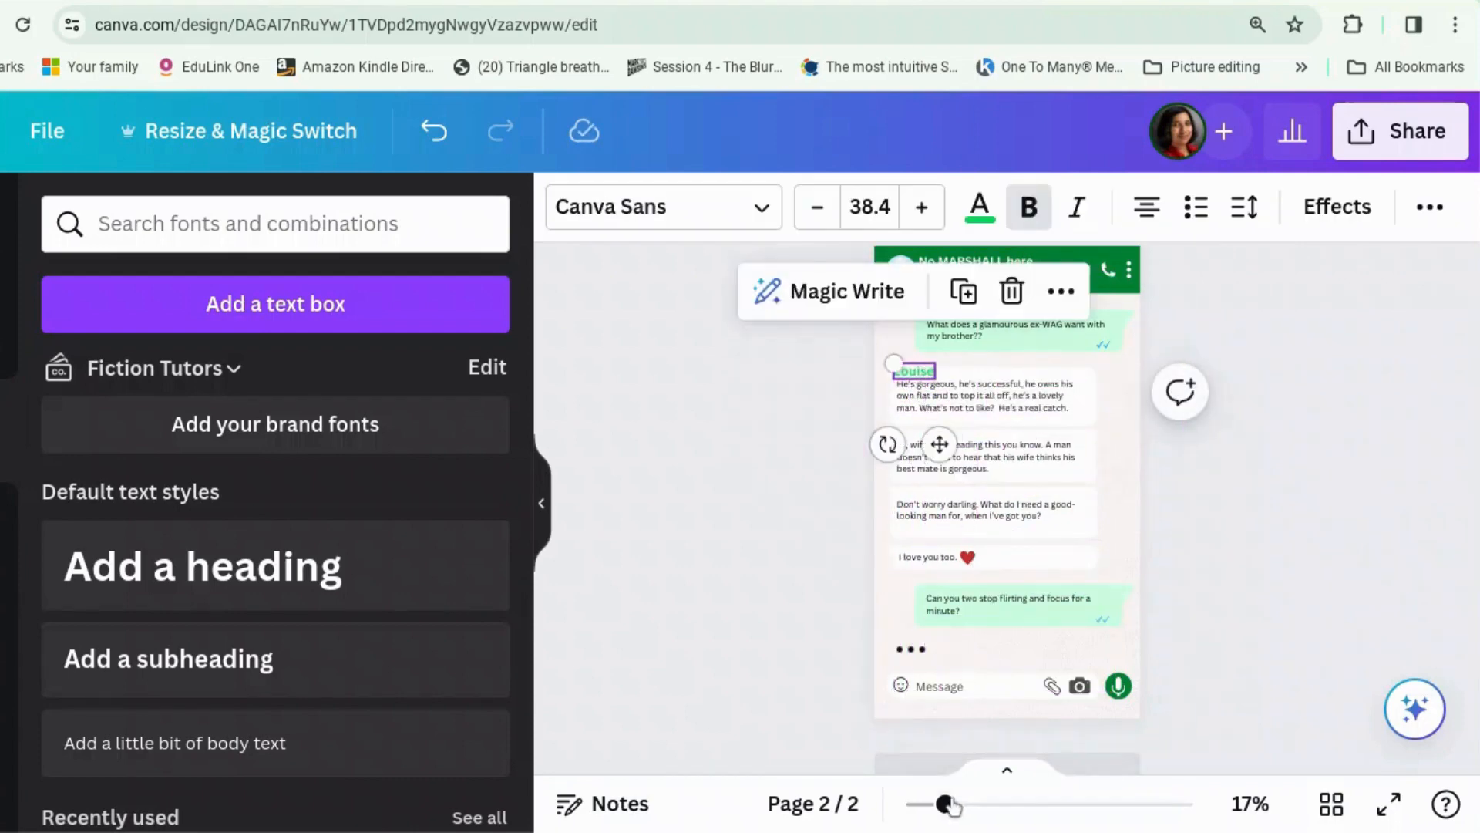
Step: Reduce the green name's font size to 25.4 and align it with the start of the "He's gorgeous" text inside the bubble
drag(950, 805, 989, 804)
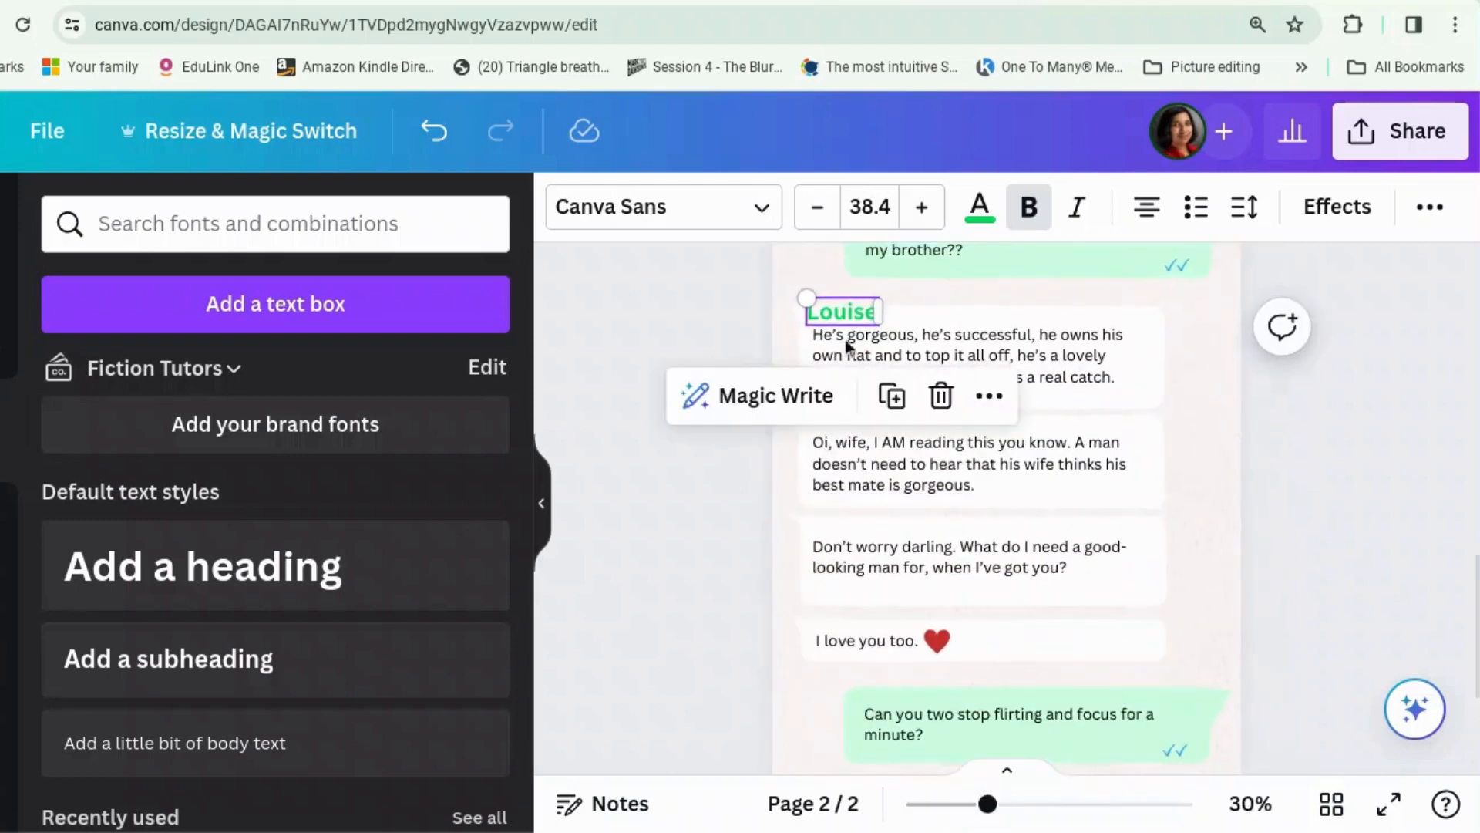
click(815, 208)
click(815, 208)
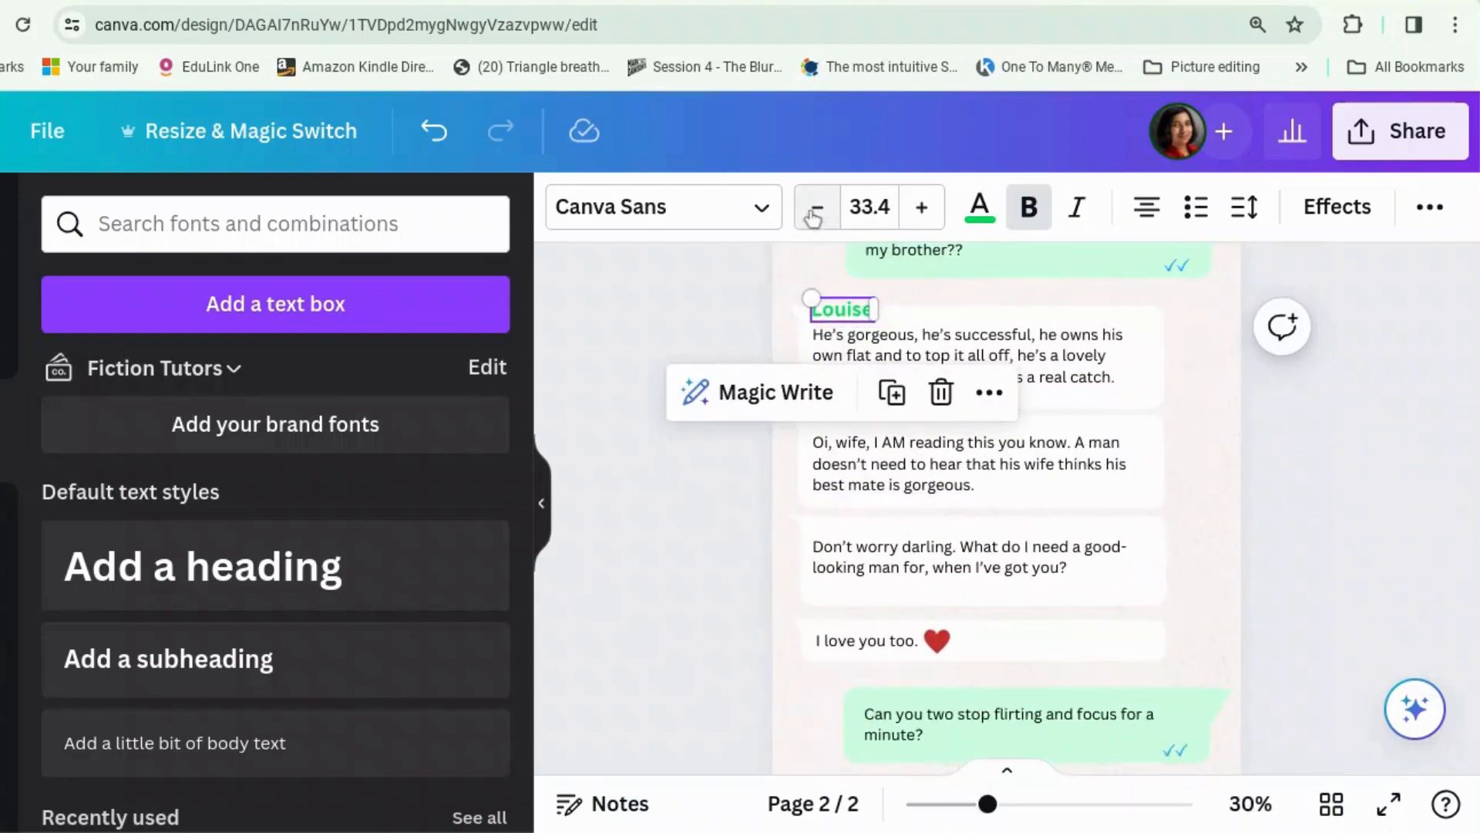
click(816, 208)
click(816, 208)
click(816, 209)
click(816, 208)
click(816, 208)
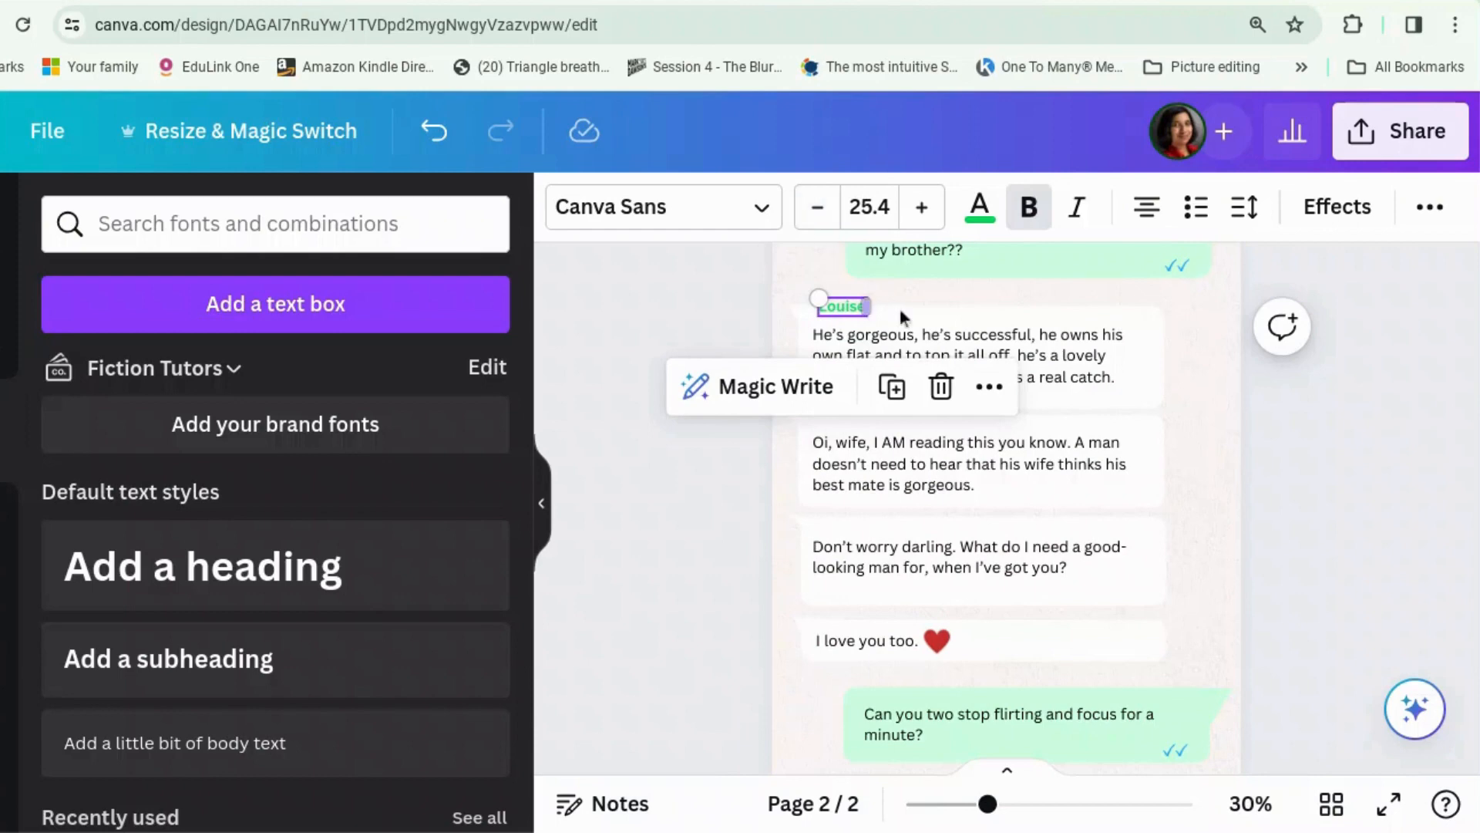
click(1397, 436)
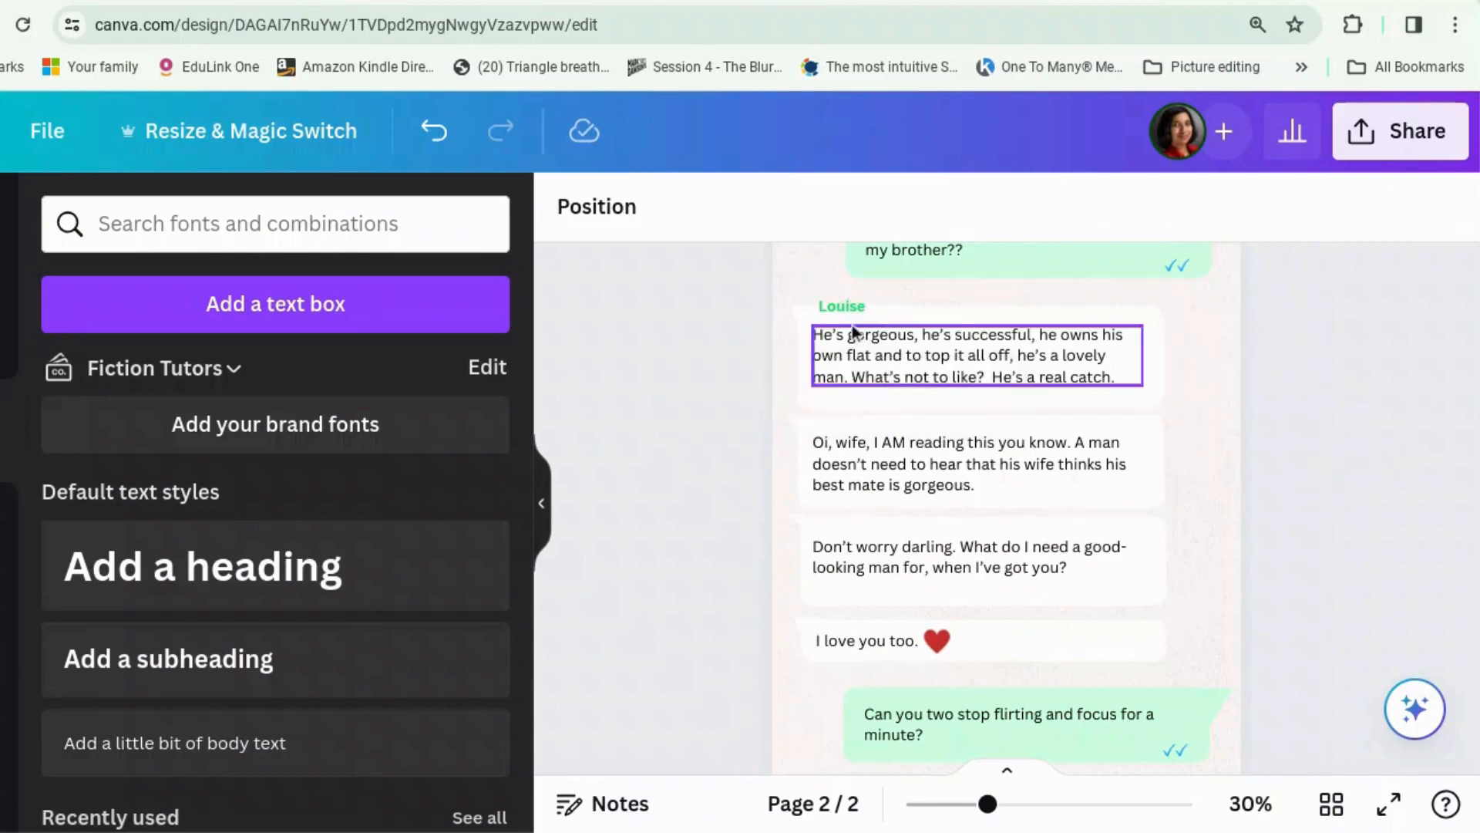
drag(848, 310, 845, 315)
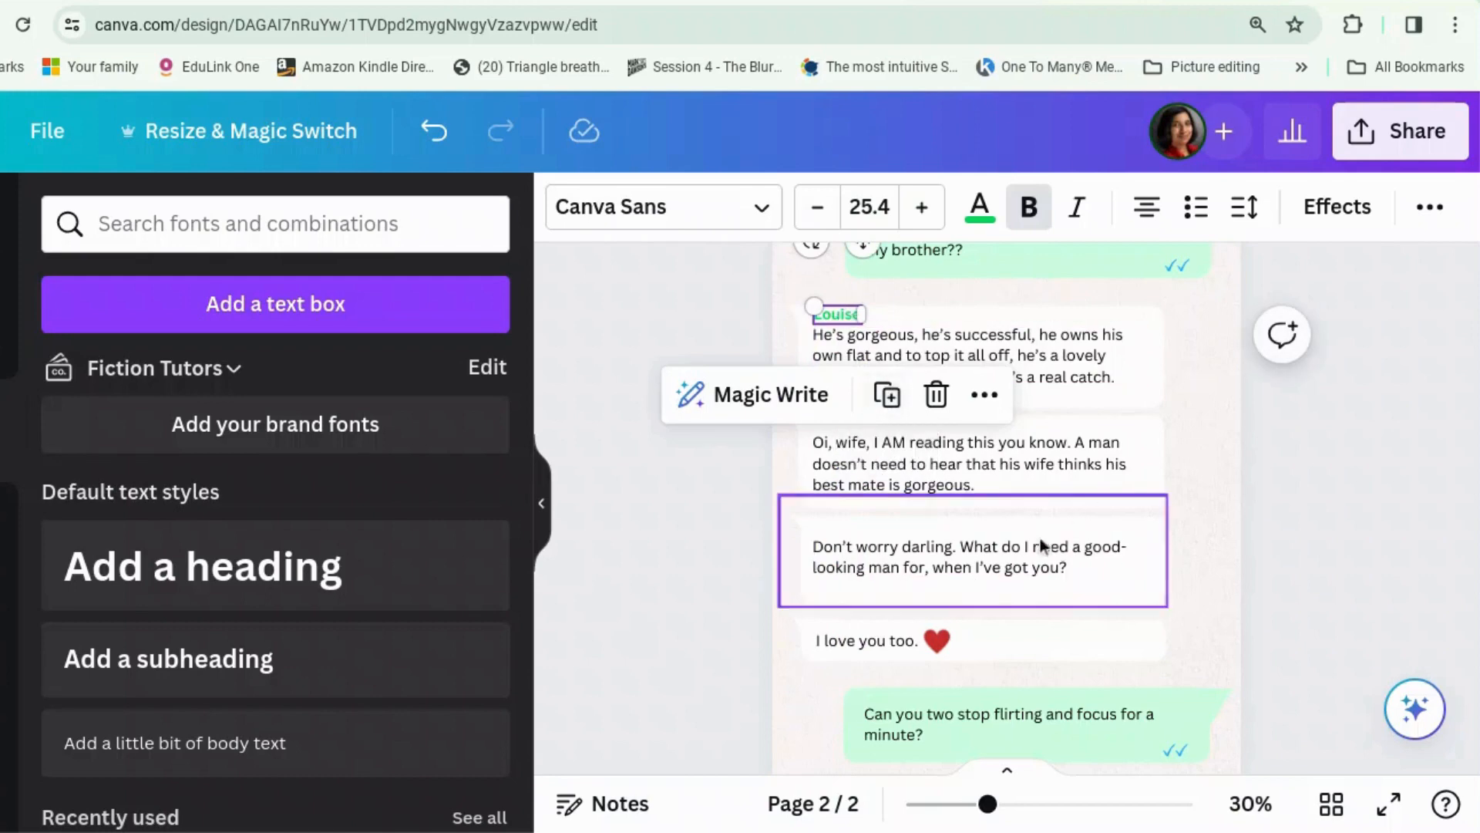
Step: Duplicate the green sender name and place the copy above the "Don't worry darling" text
click(851, 529)
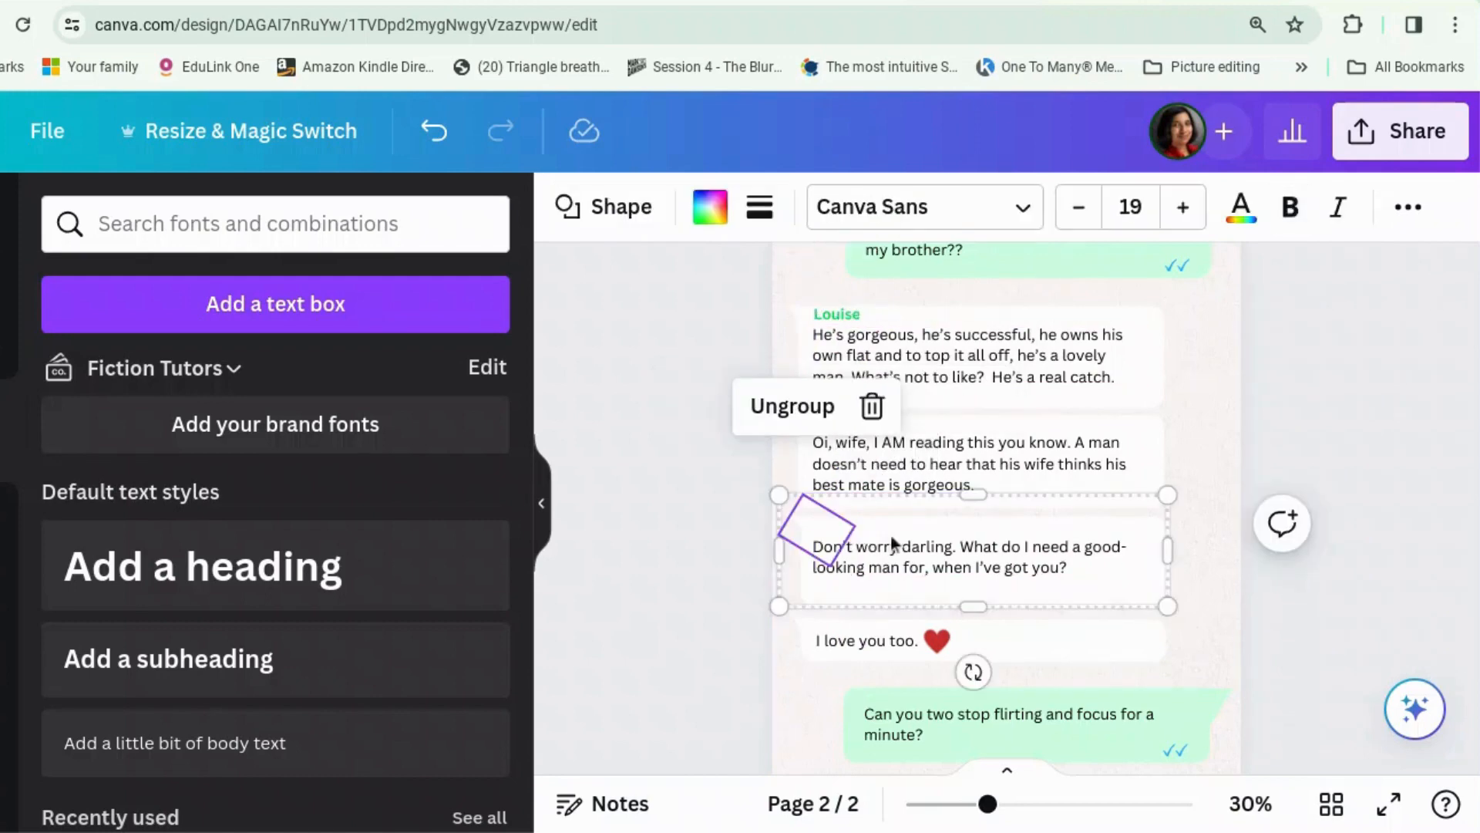
key(ctrl+z)
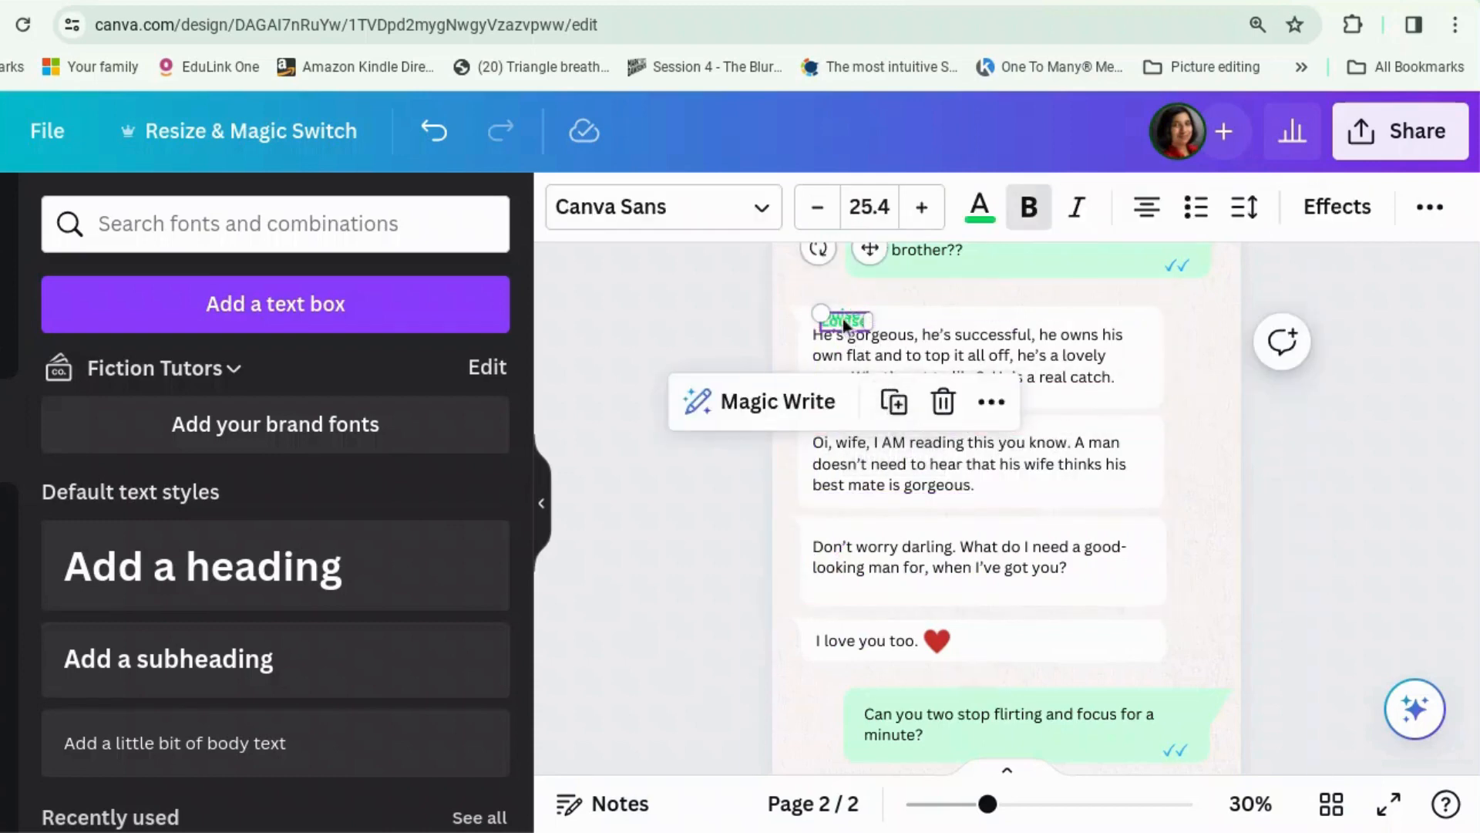
drag(846, 333, 834, 524)
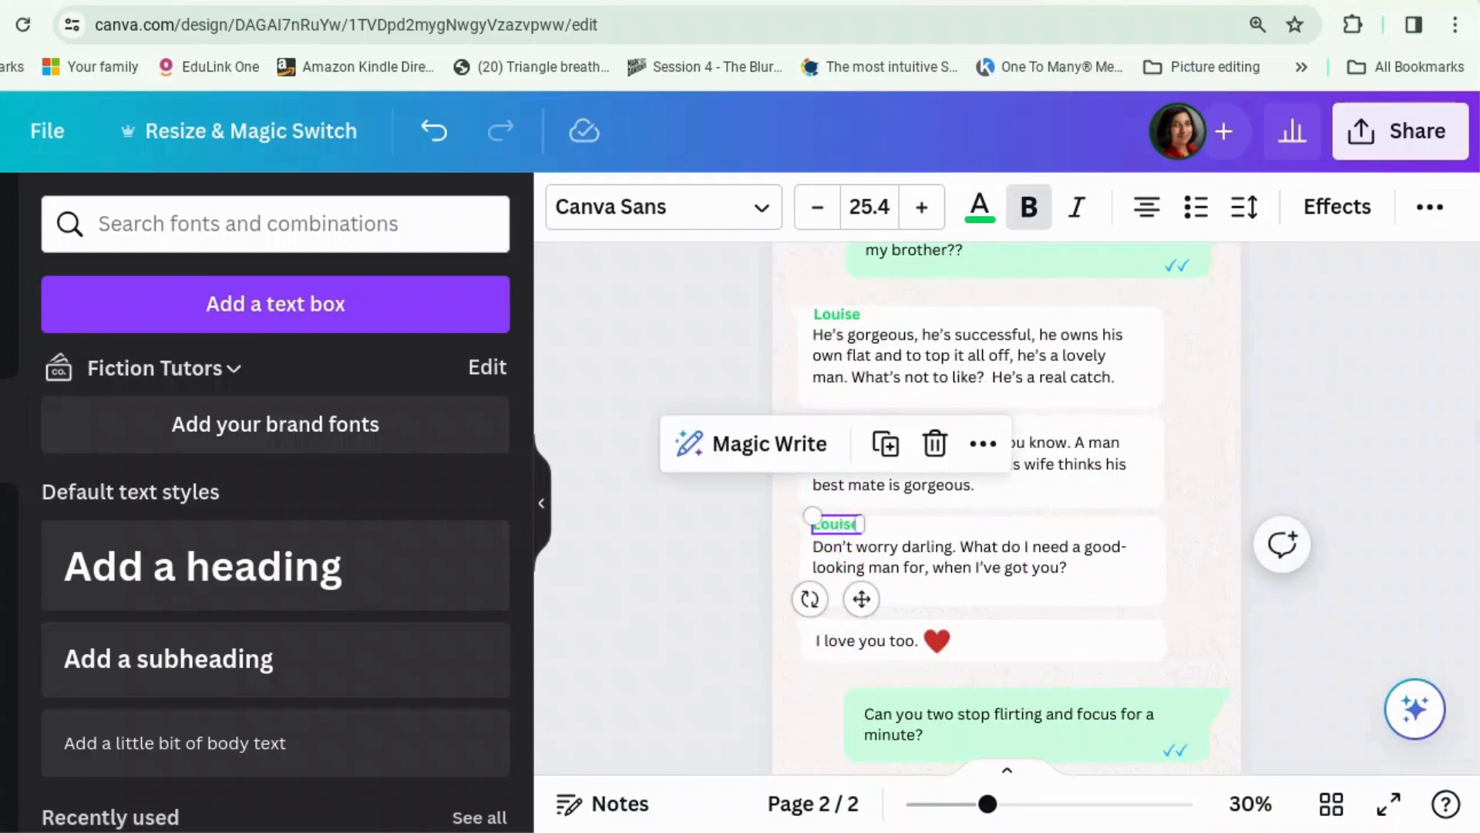
click(1308, 429)
Step: Duplicate the green name again, place it above the "Oi, wife" text and replace it with the second sender's name
click(846, 322)
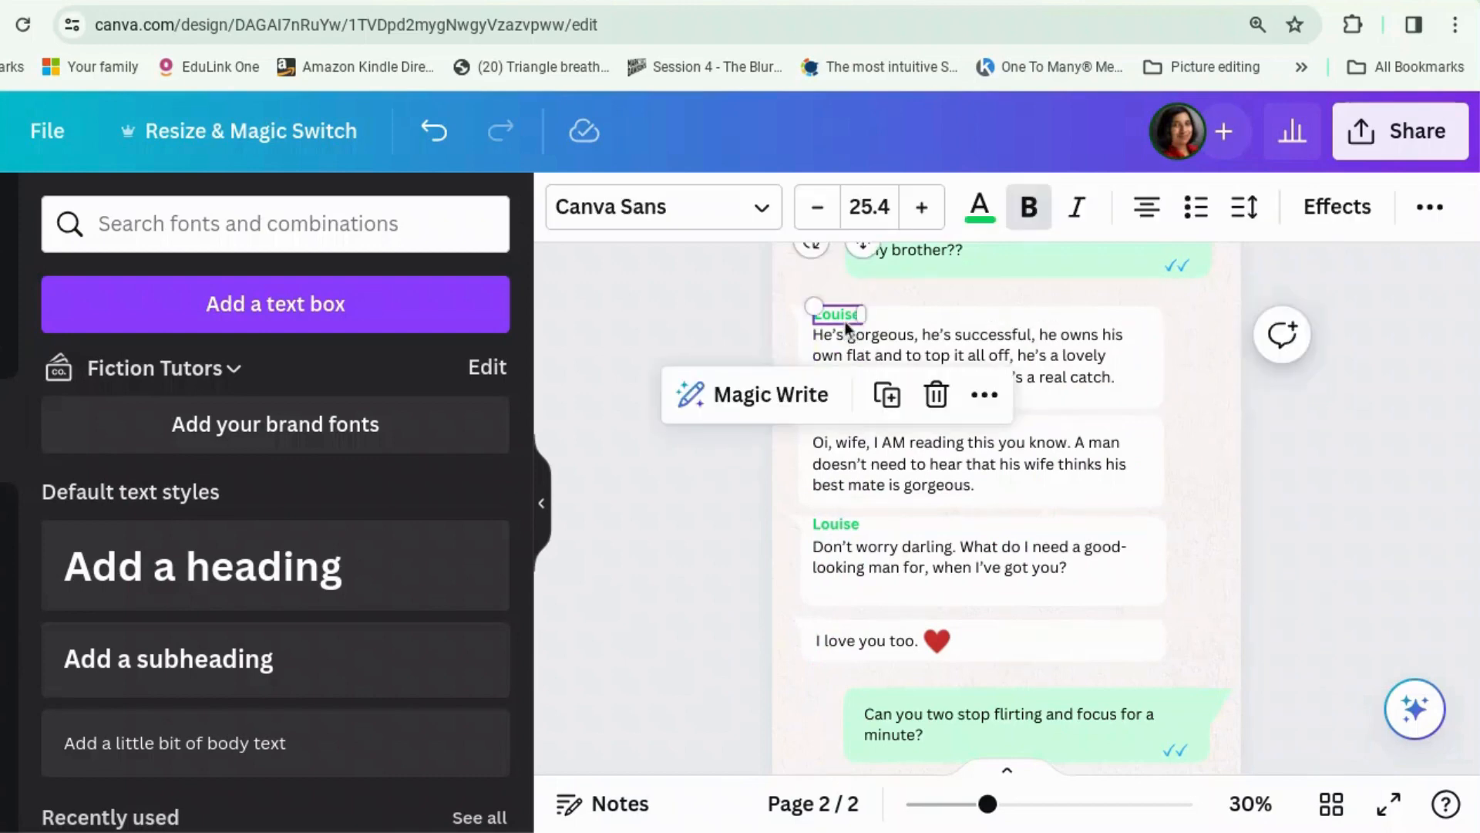
click(888, 398)
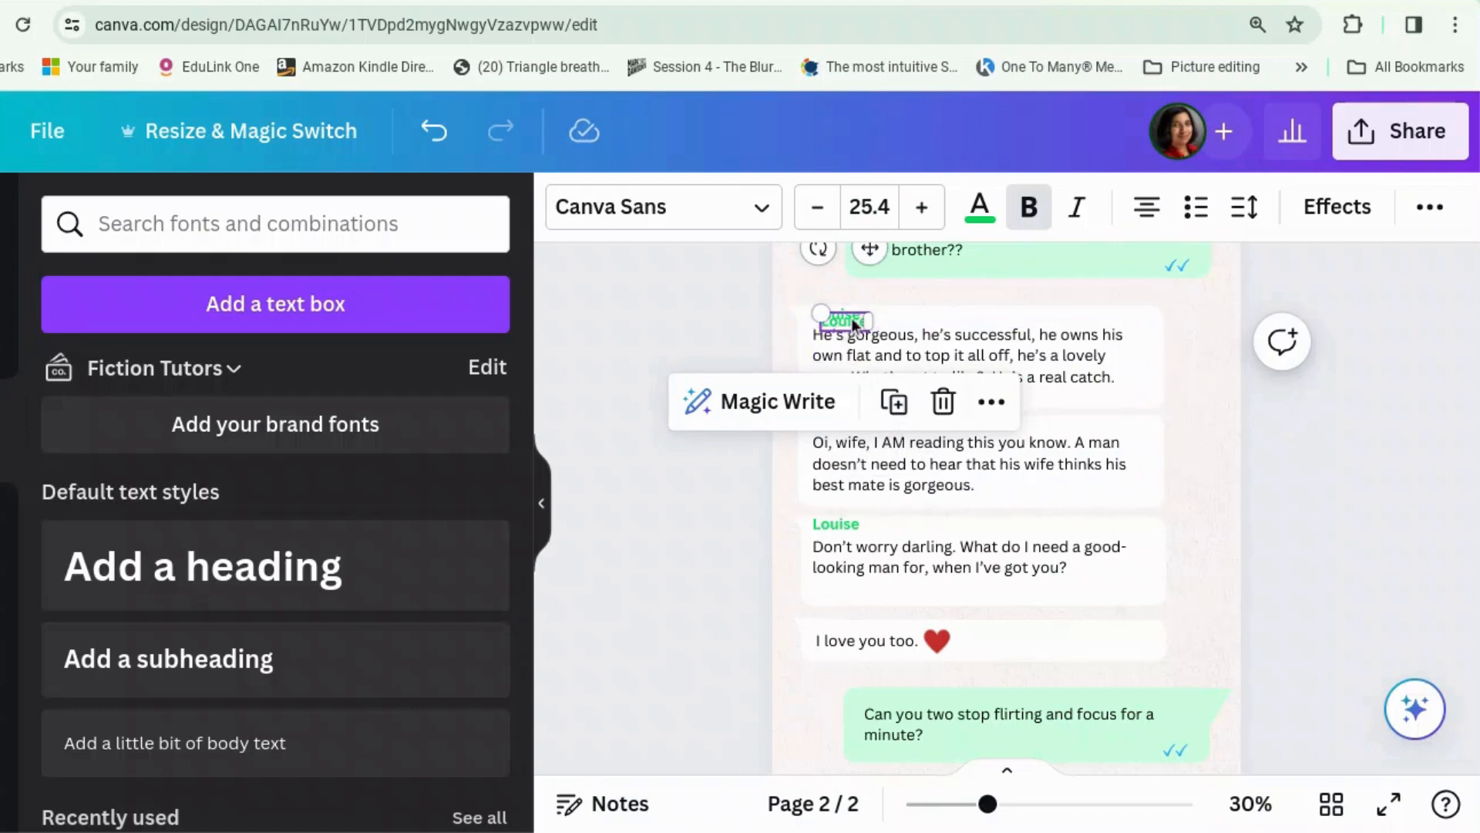
drag(853, 323, 839, 425)
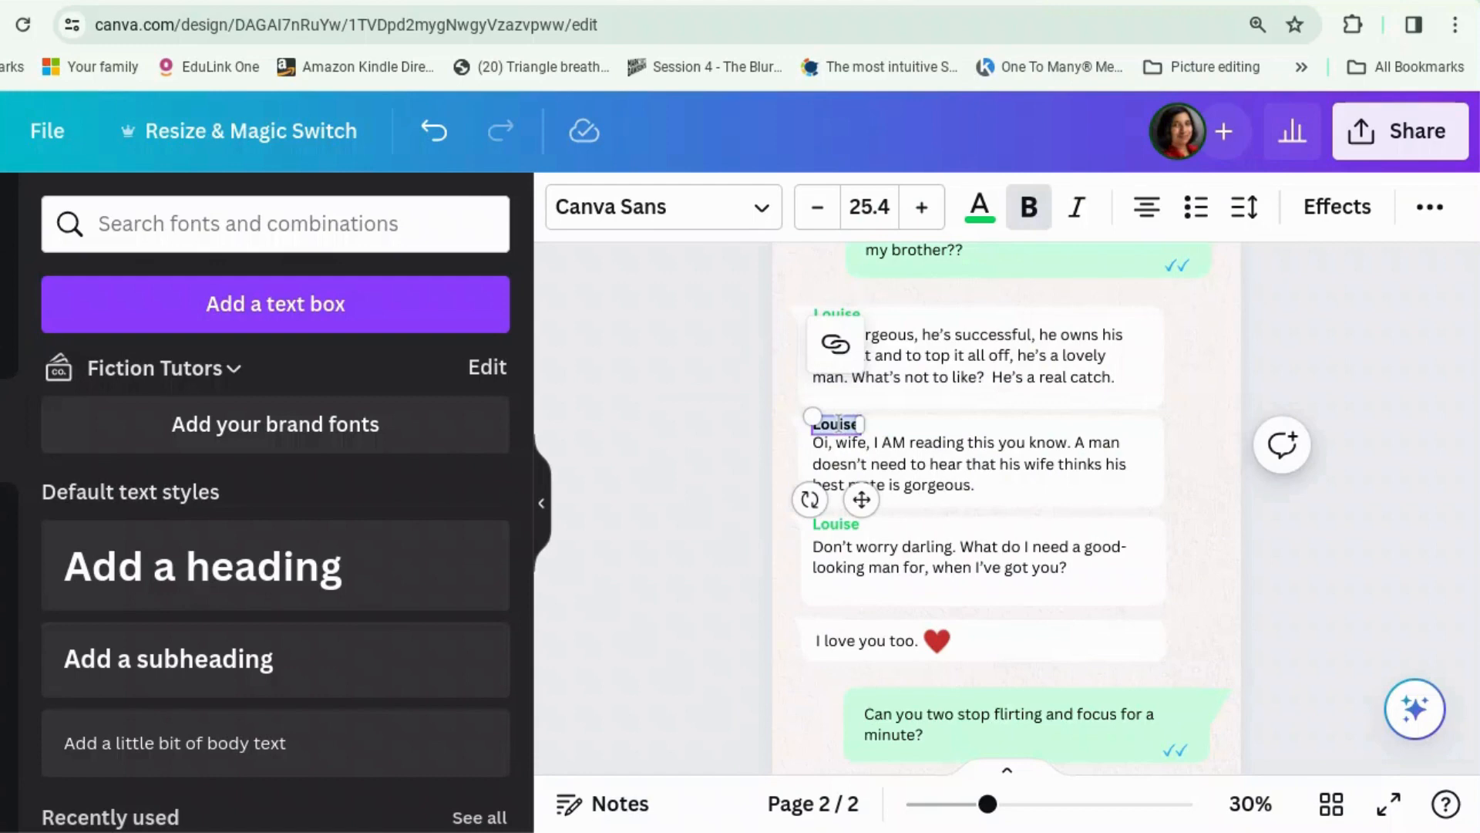
text(Jim)
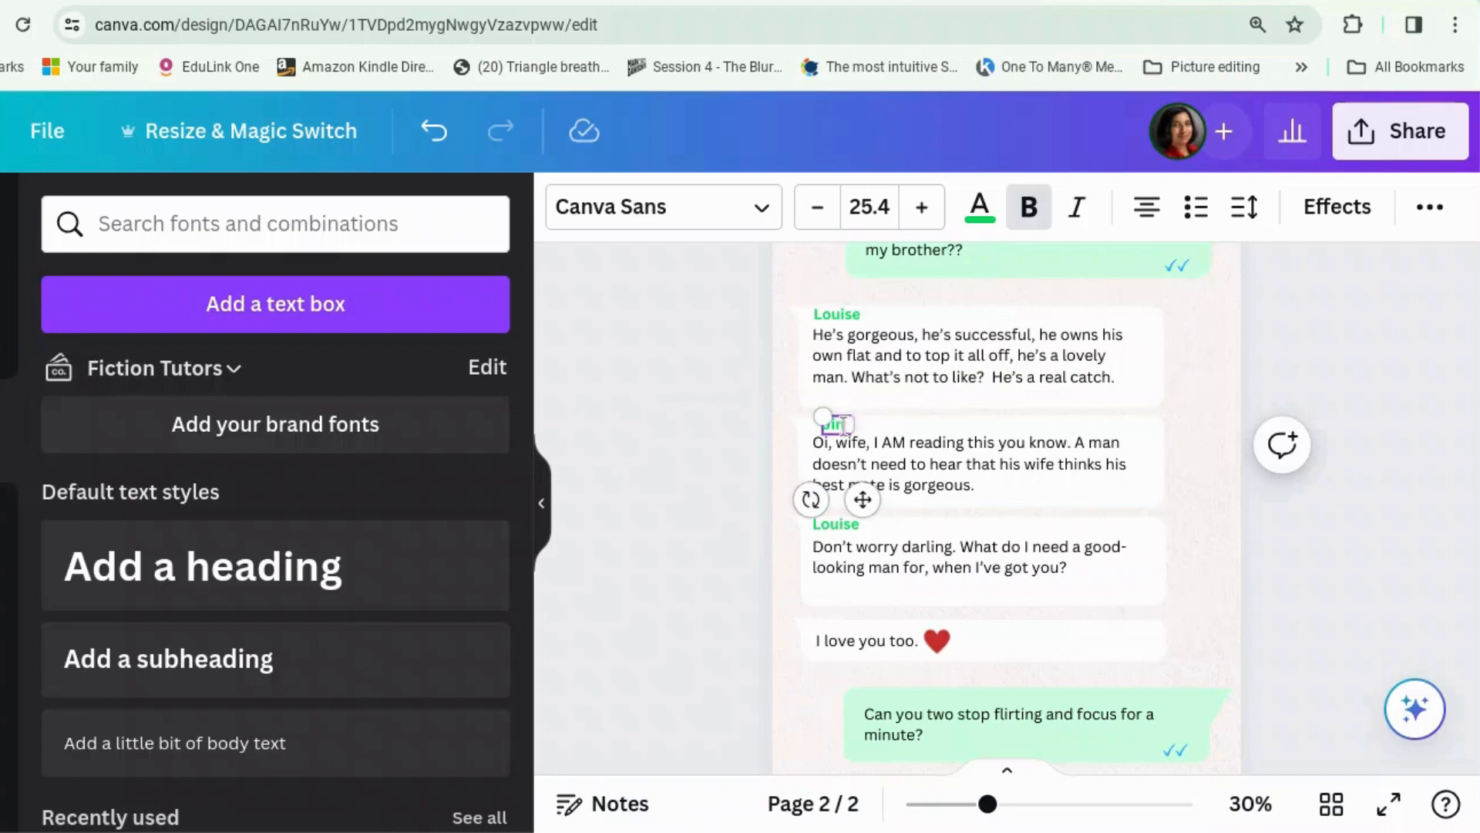
Step: Colour the second sender's name orange and line it up with the start of the "Oi, wife" text
click(980, 208)
scroll(249, 527, down, 5)
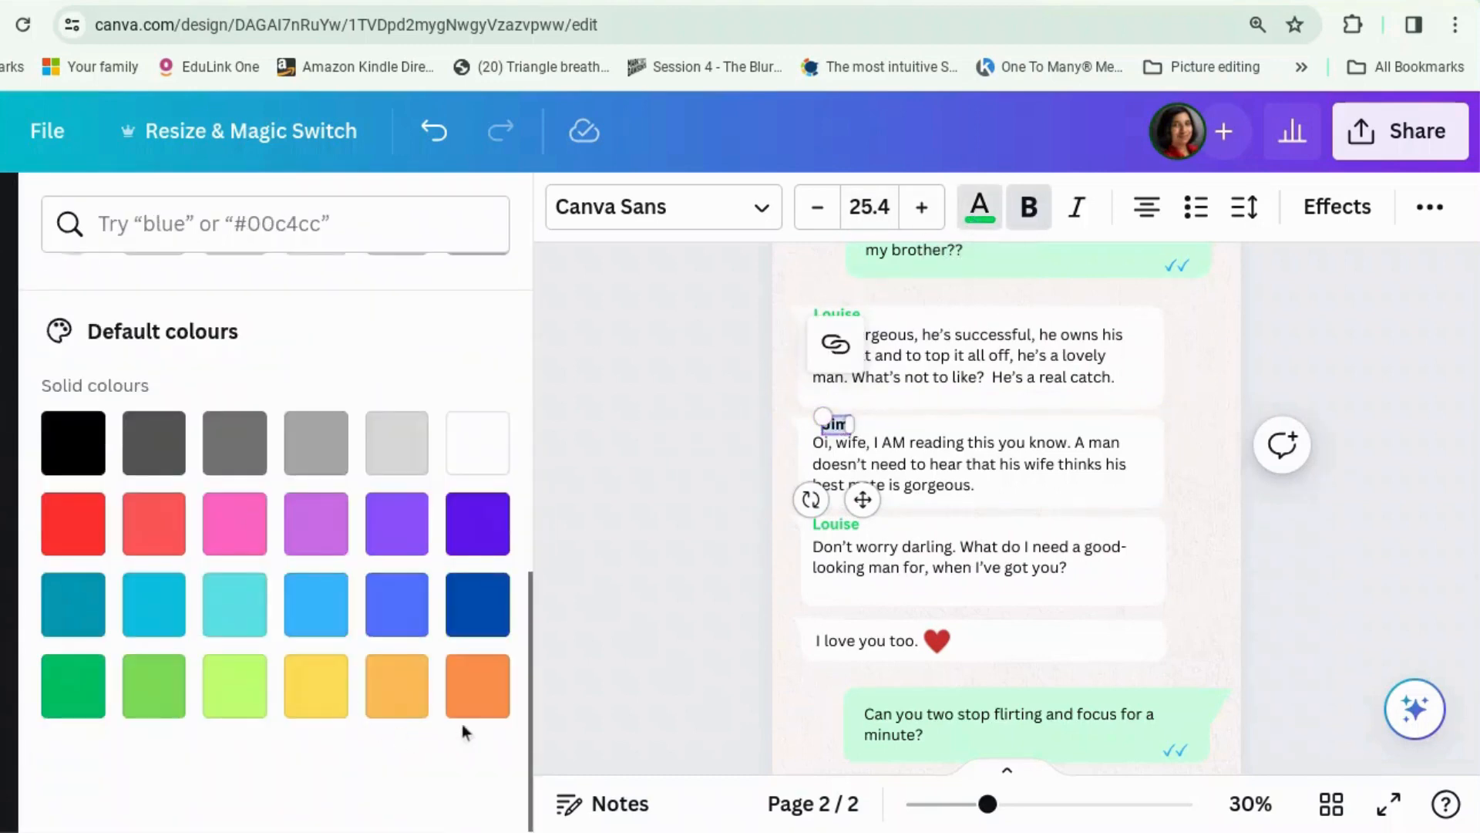
click(478, 685)
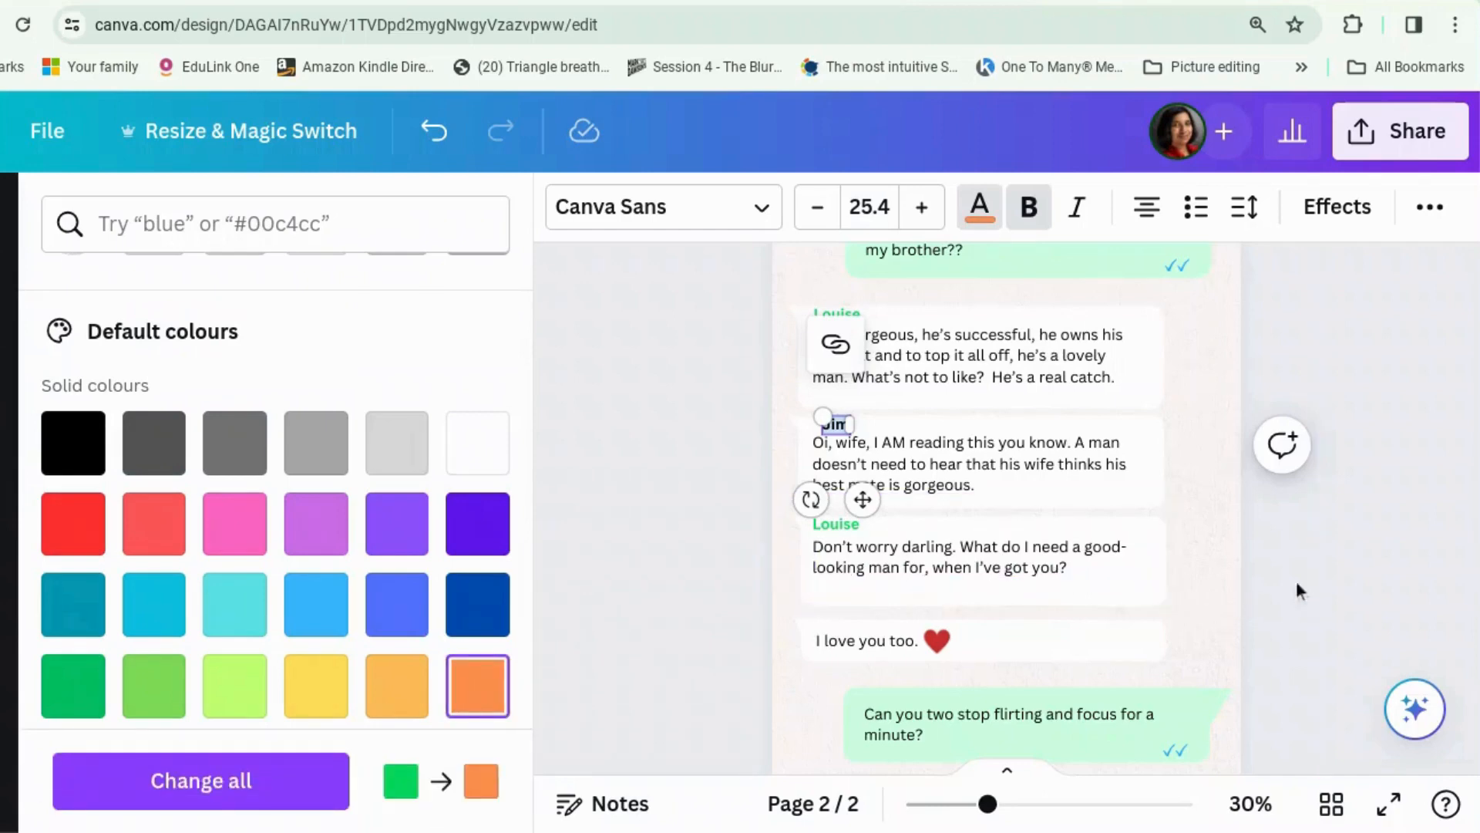
click(1368, 564)
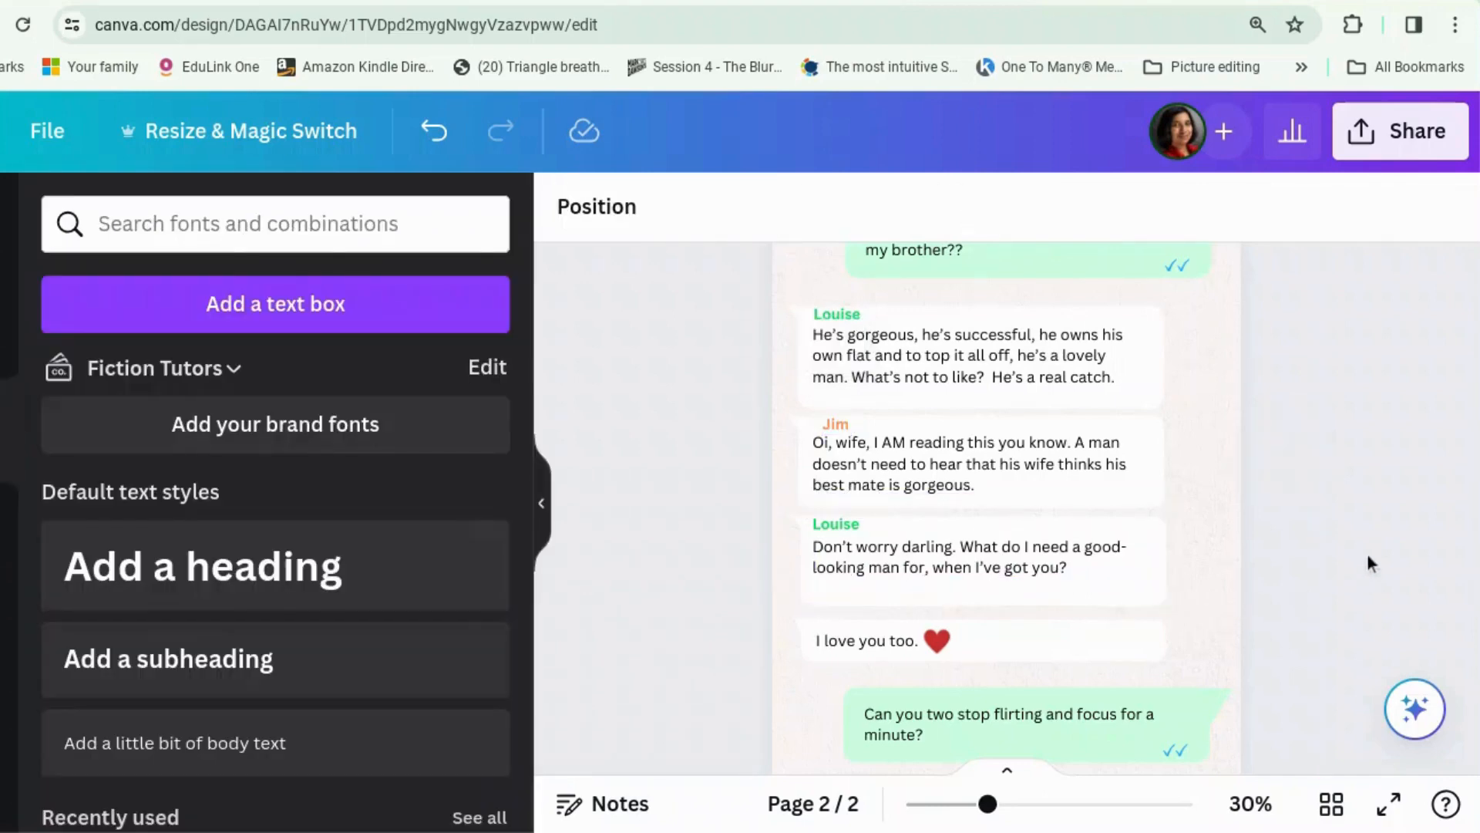
click(836, 427)
drag(824, 421, 827, 423)
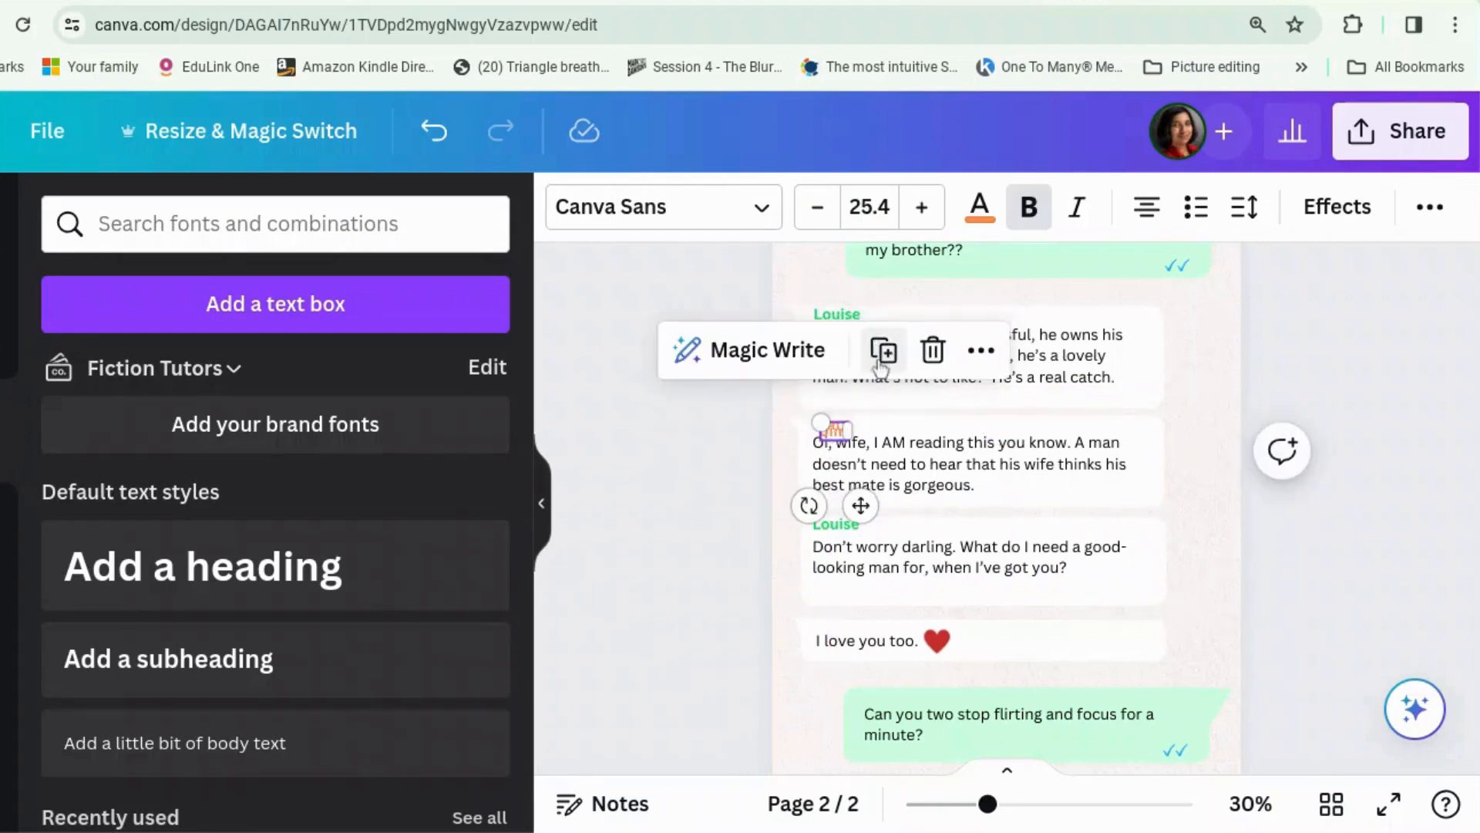
Step: Place a copy of the orange sender name above the "I love you too" text
click(858, 484)
drag(854, 500, 848, 691)
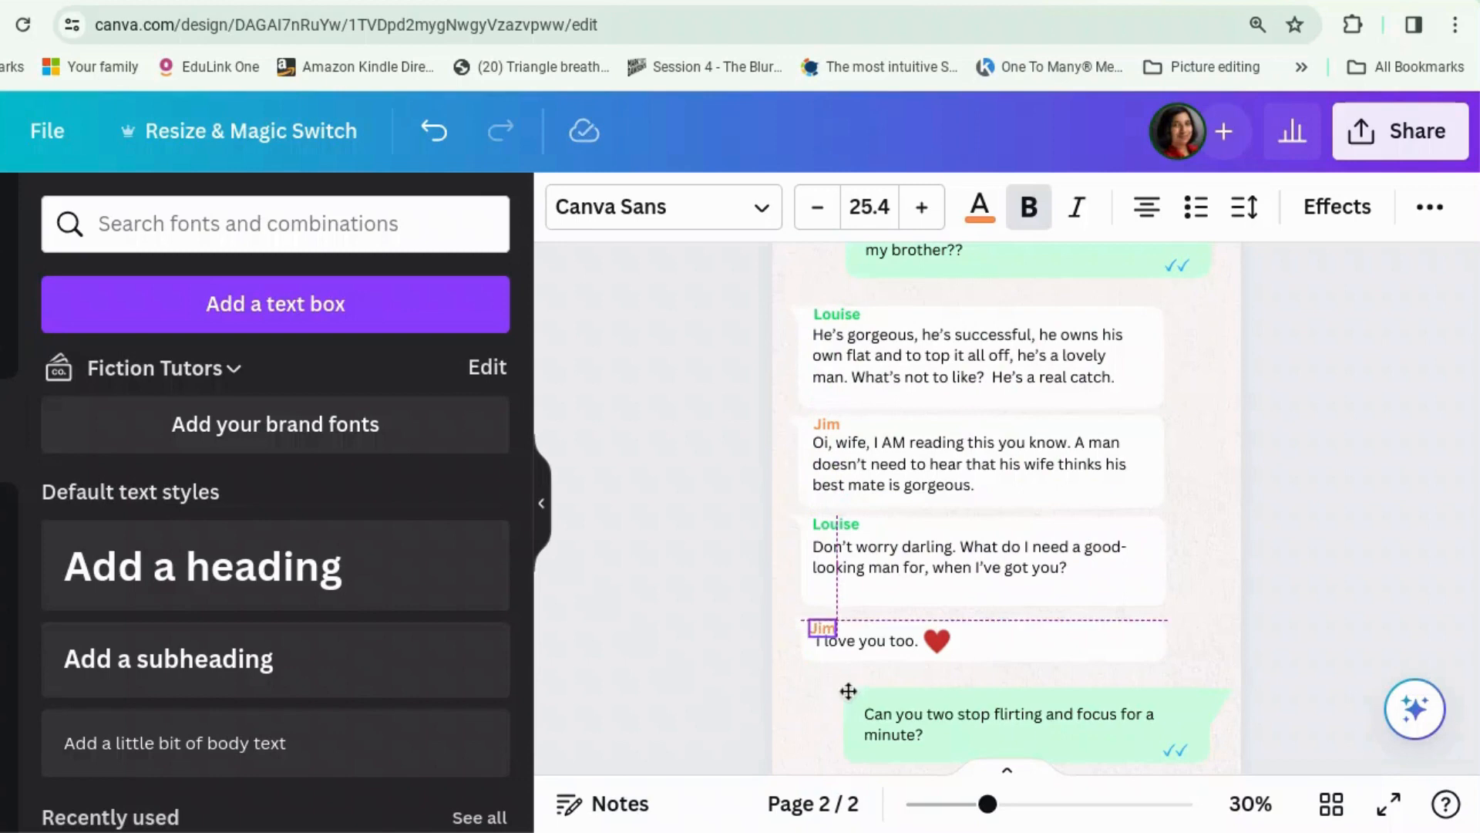
drag(822, 627, 822, 628)
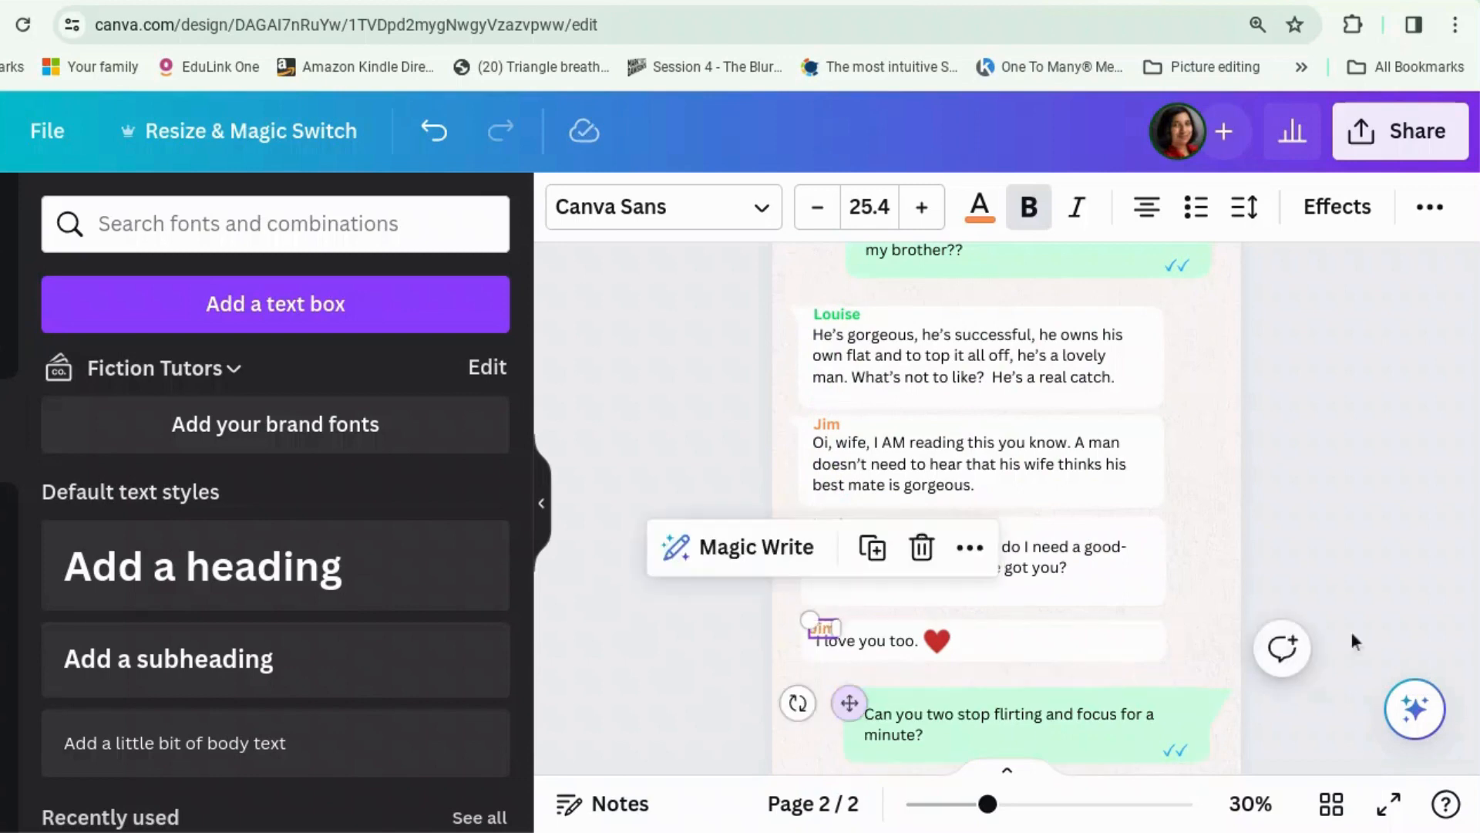
click(1395, 576)
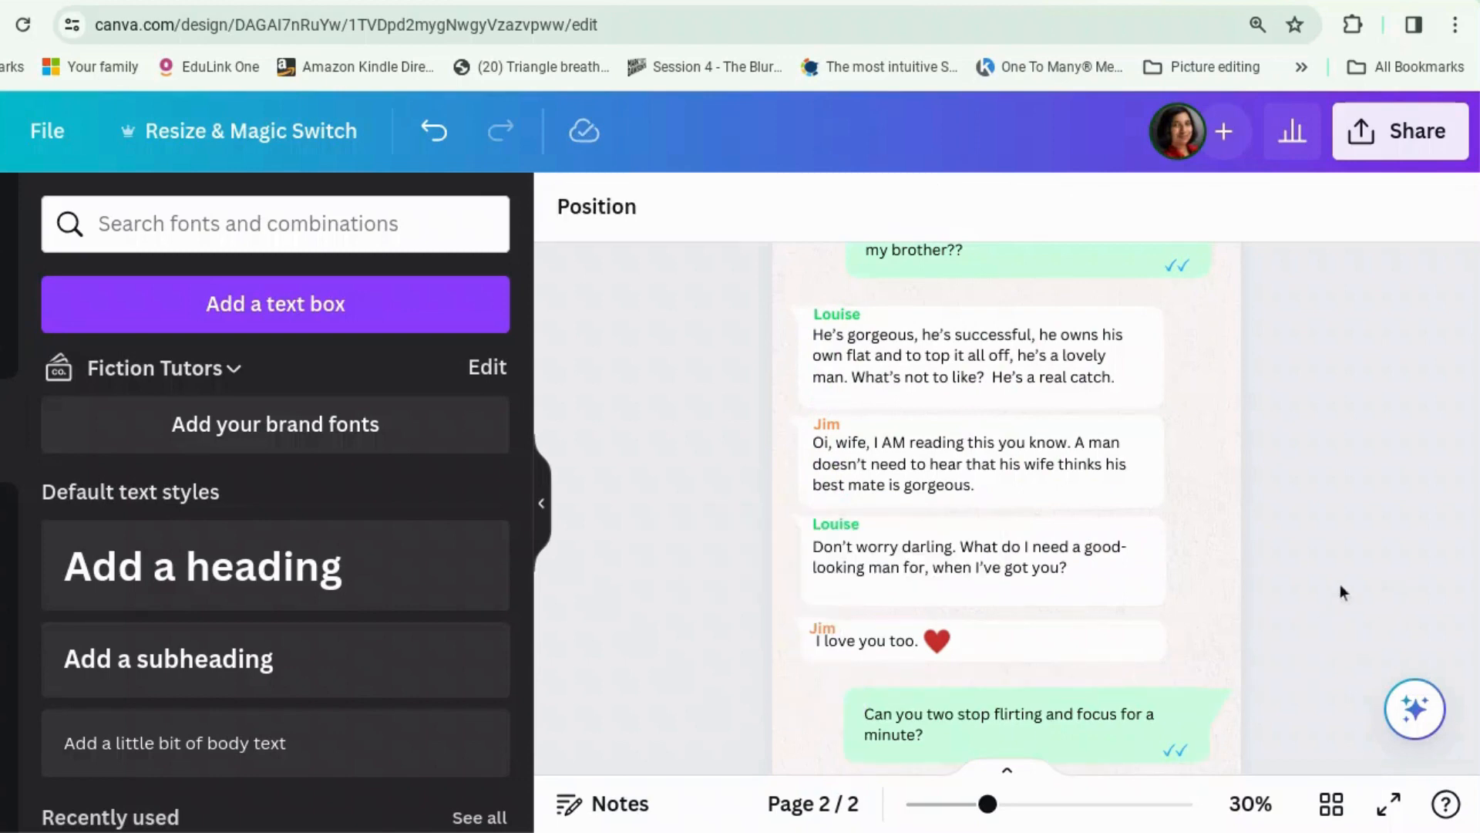
Step: Check the lower part of the chat, including the three dots and message bar, and view the whole page
scroll(1340, 584, down, 1)
scroll(1303, 547, down, 3)
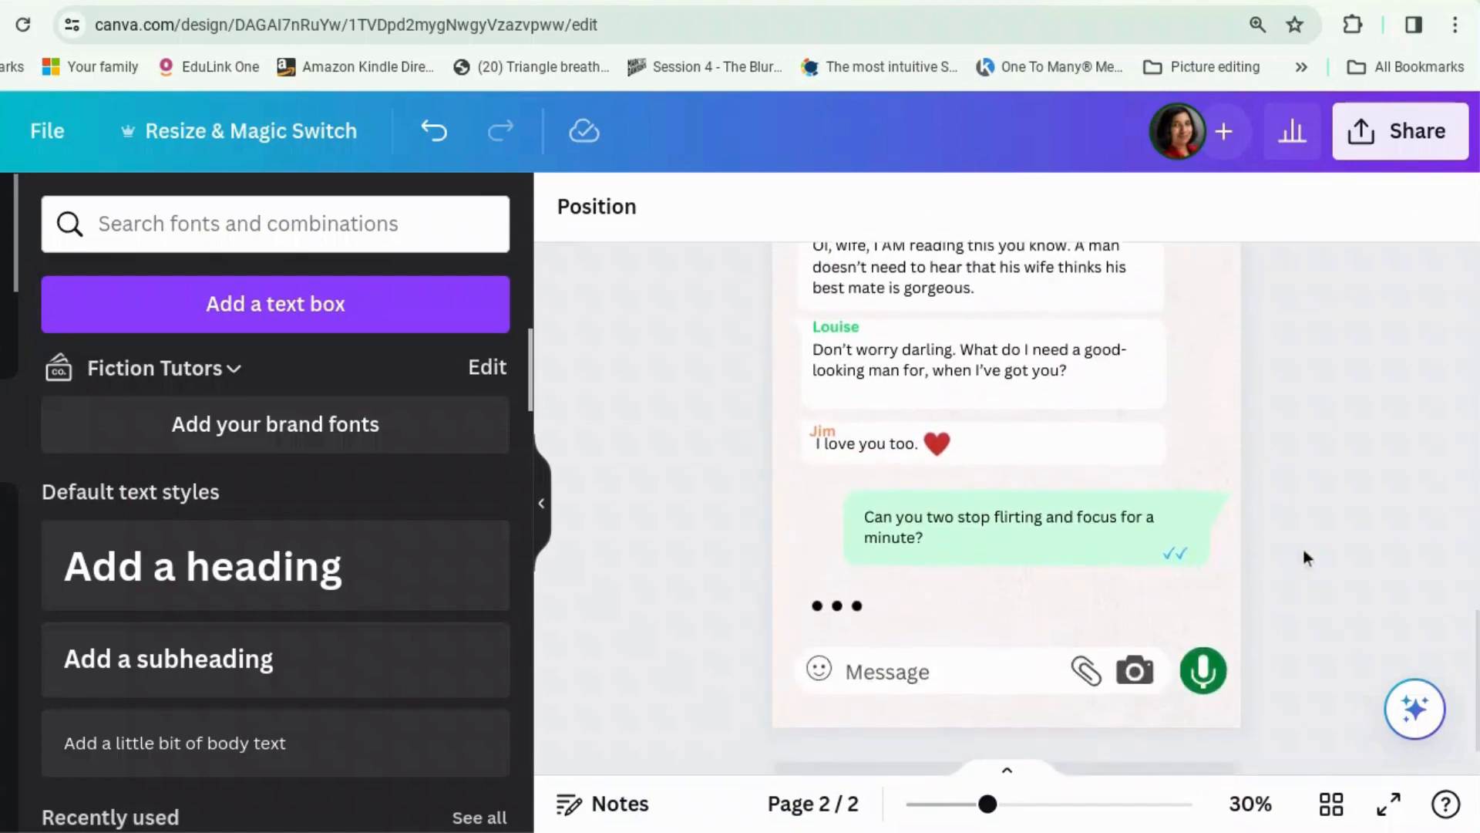
click(840, 544)
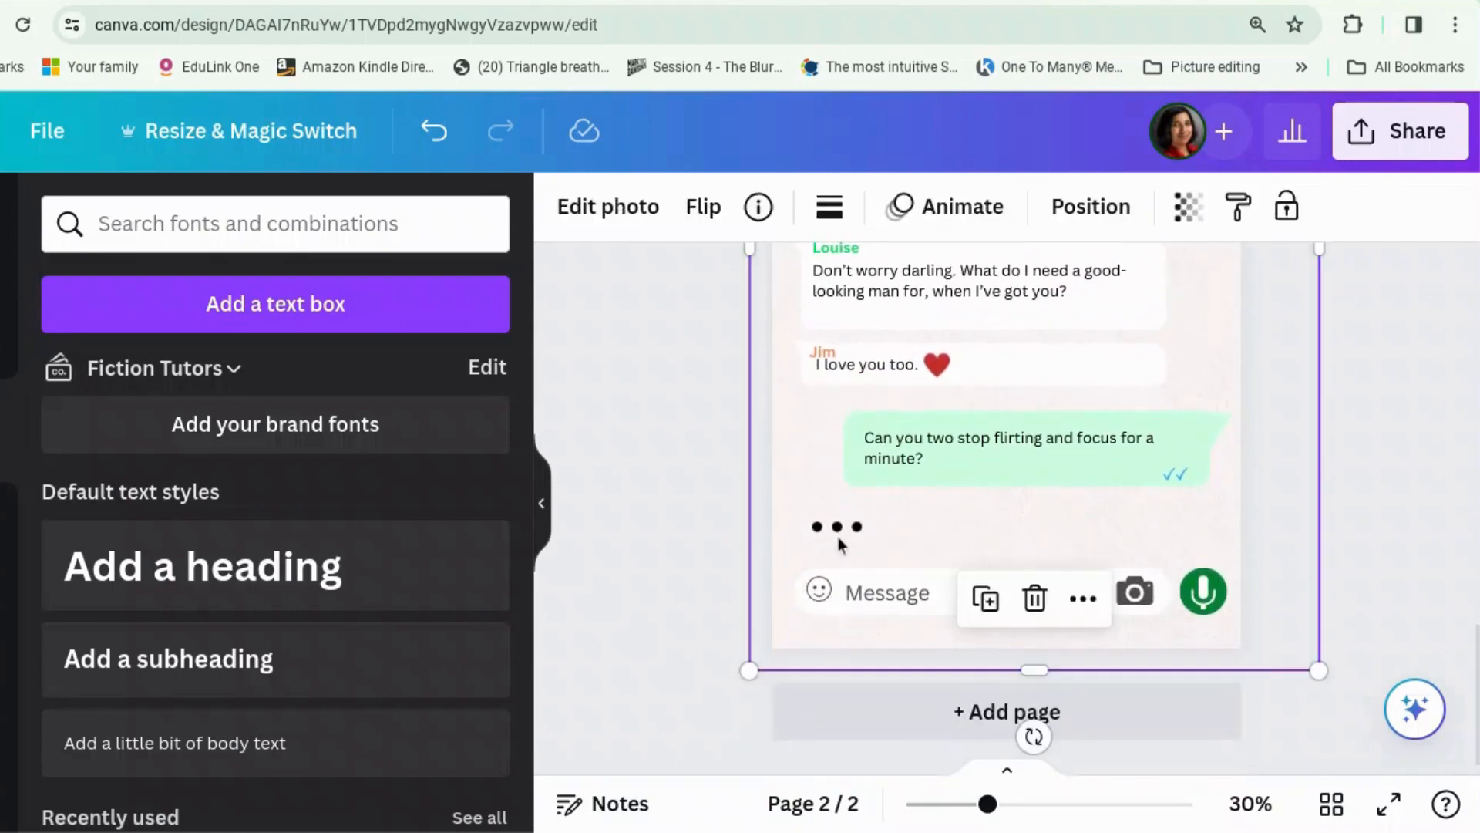
click(1457, 511)
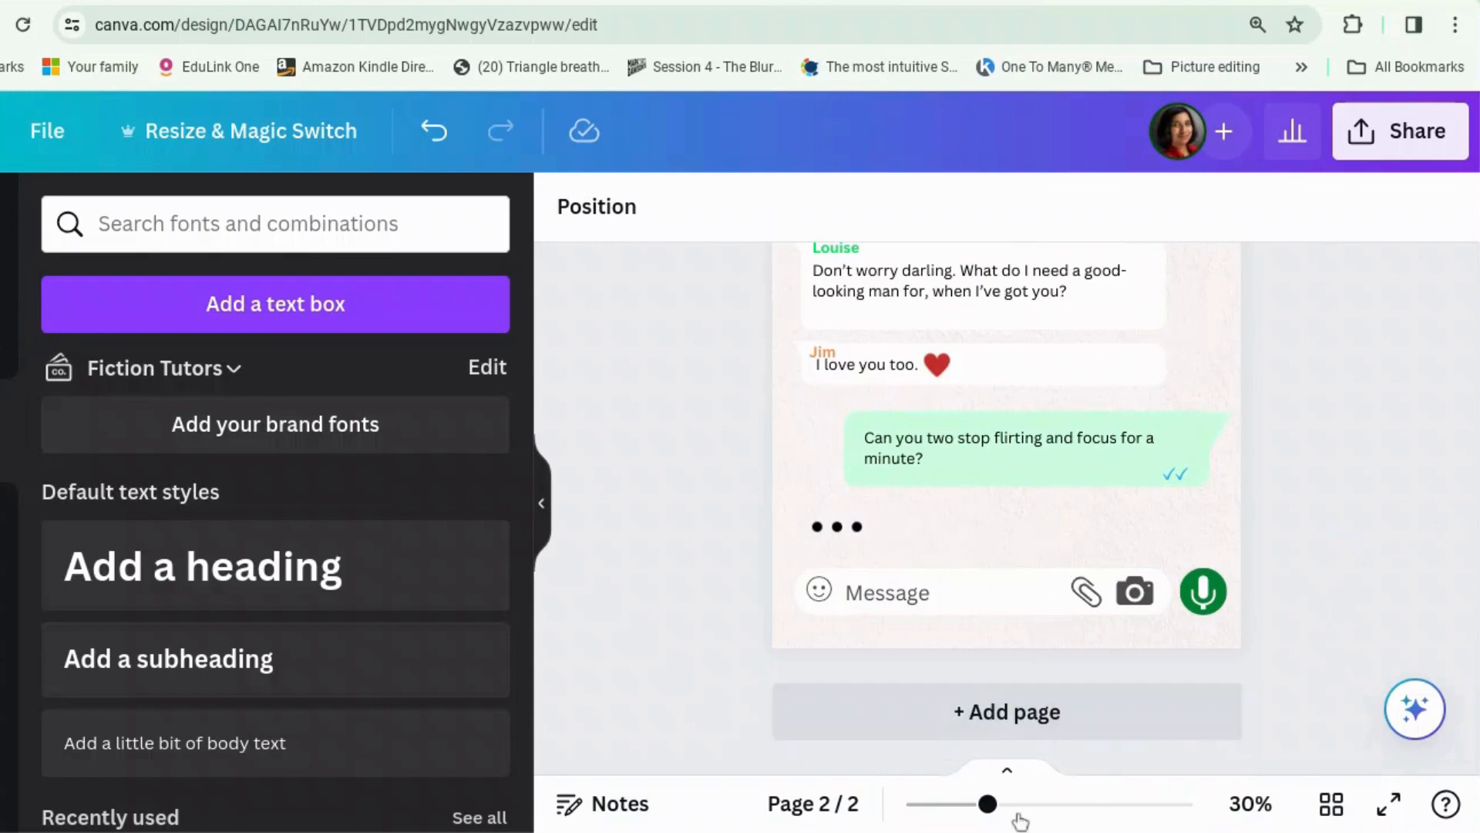
drag(989, 805, 939, 804)
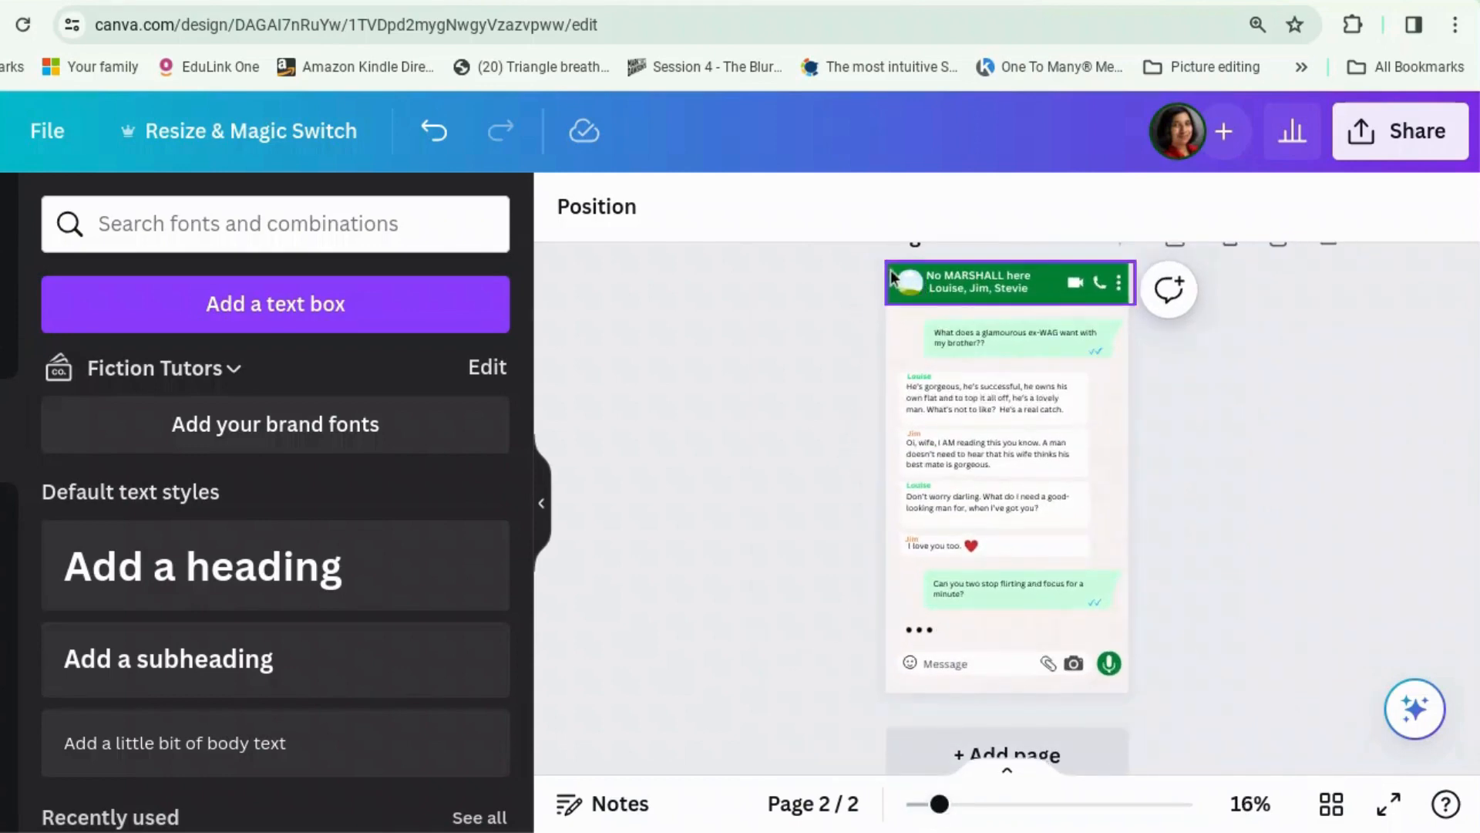
Step: Search photos for "group people" and place the picture of people high-fiving around a table into the chat header's round profile frame
click(8, 231)
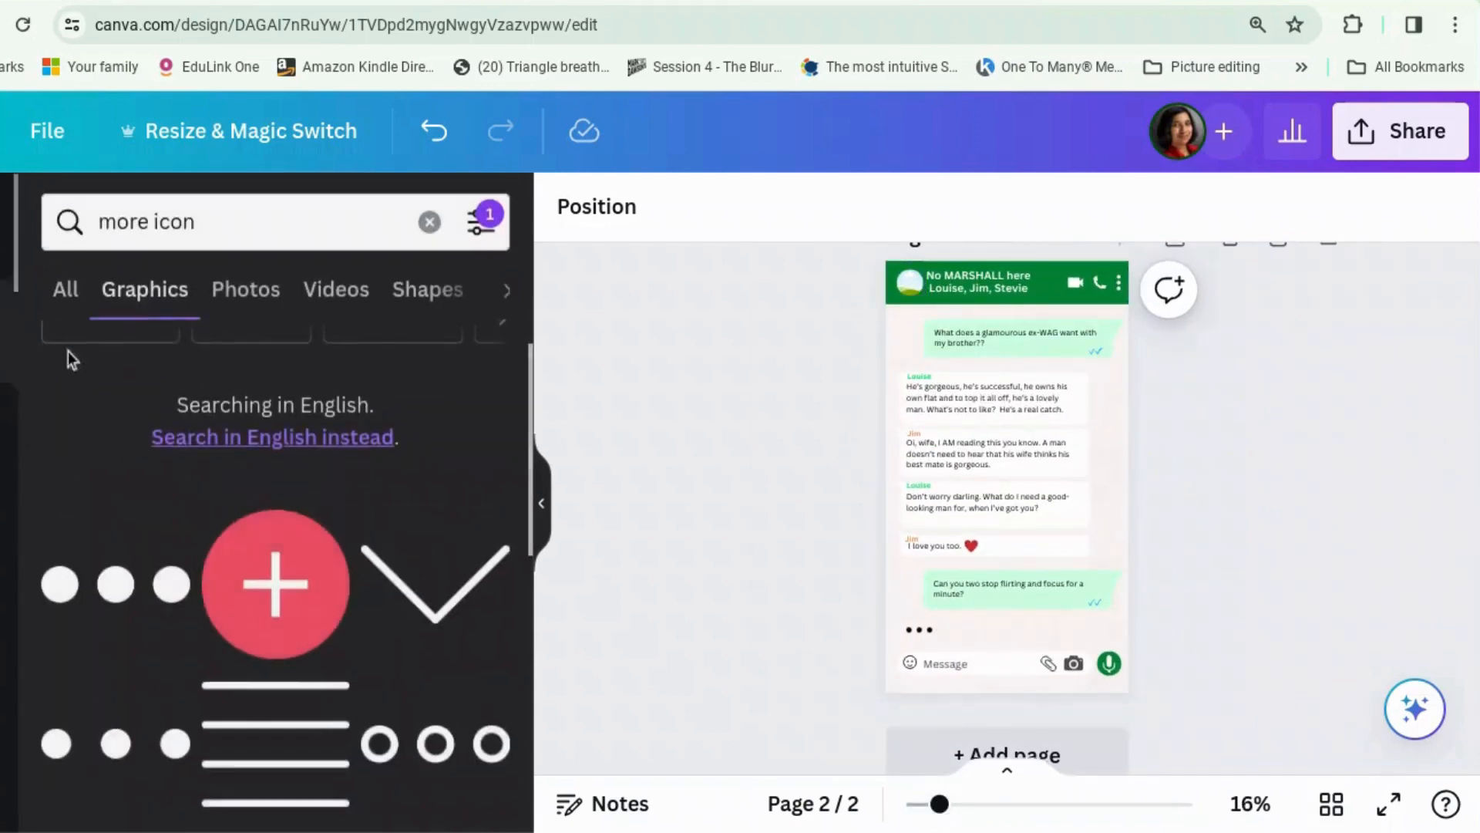
click(197, 224)
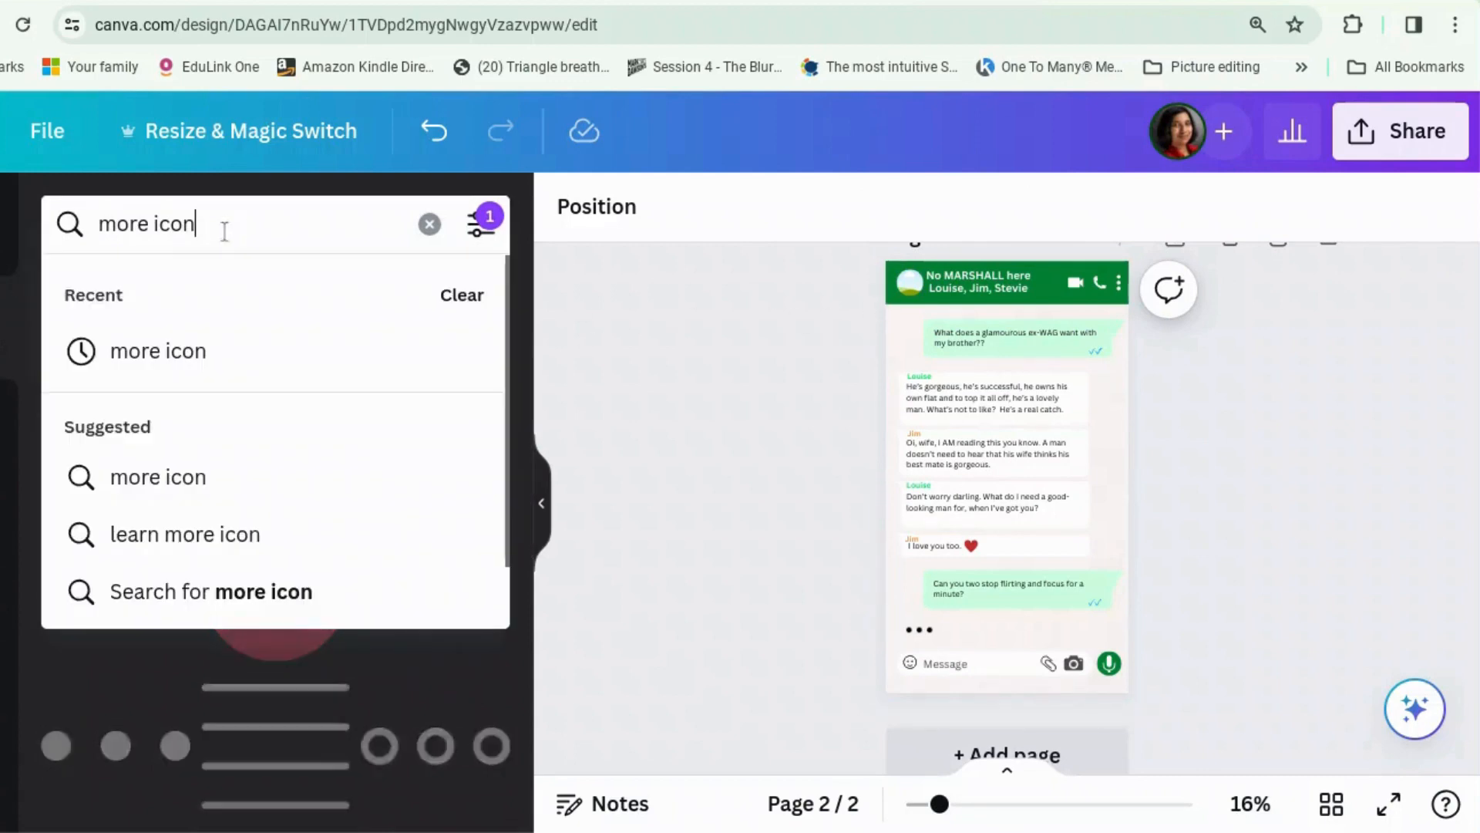
drag(198, 223, 63, 224)
right_click(63, 223)
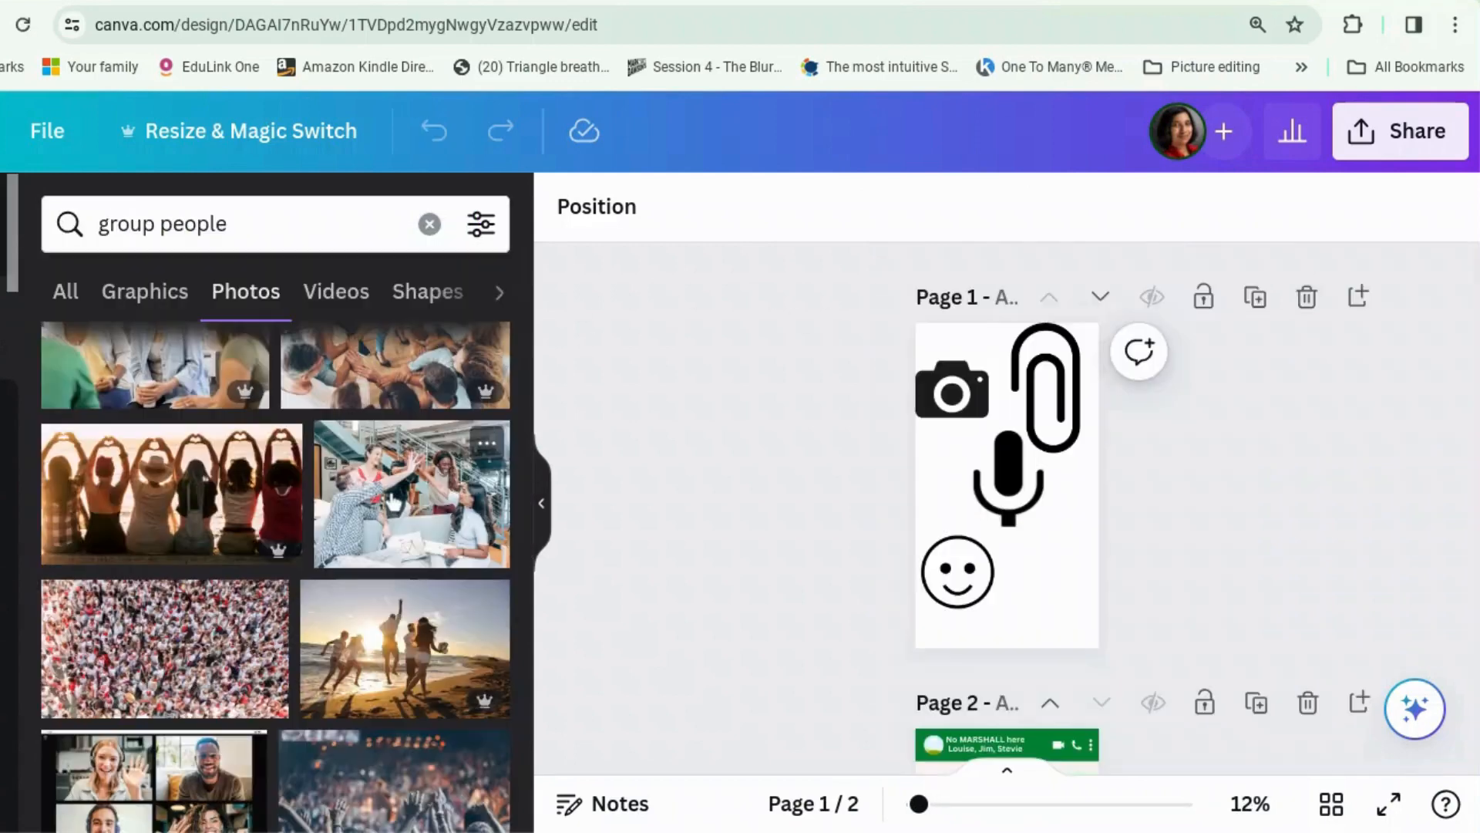
click(394, 503)
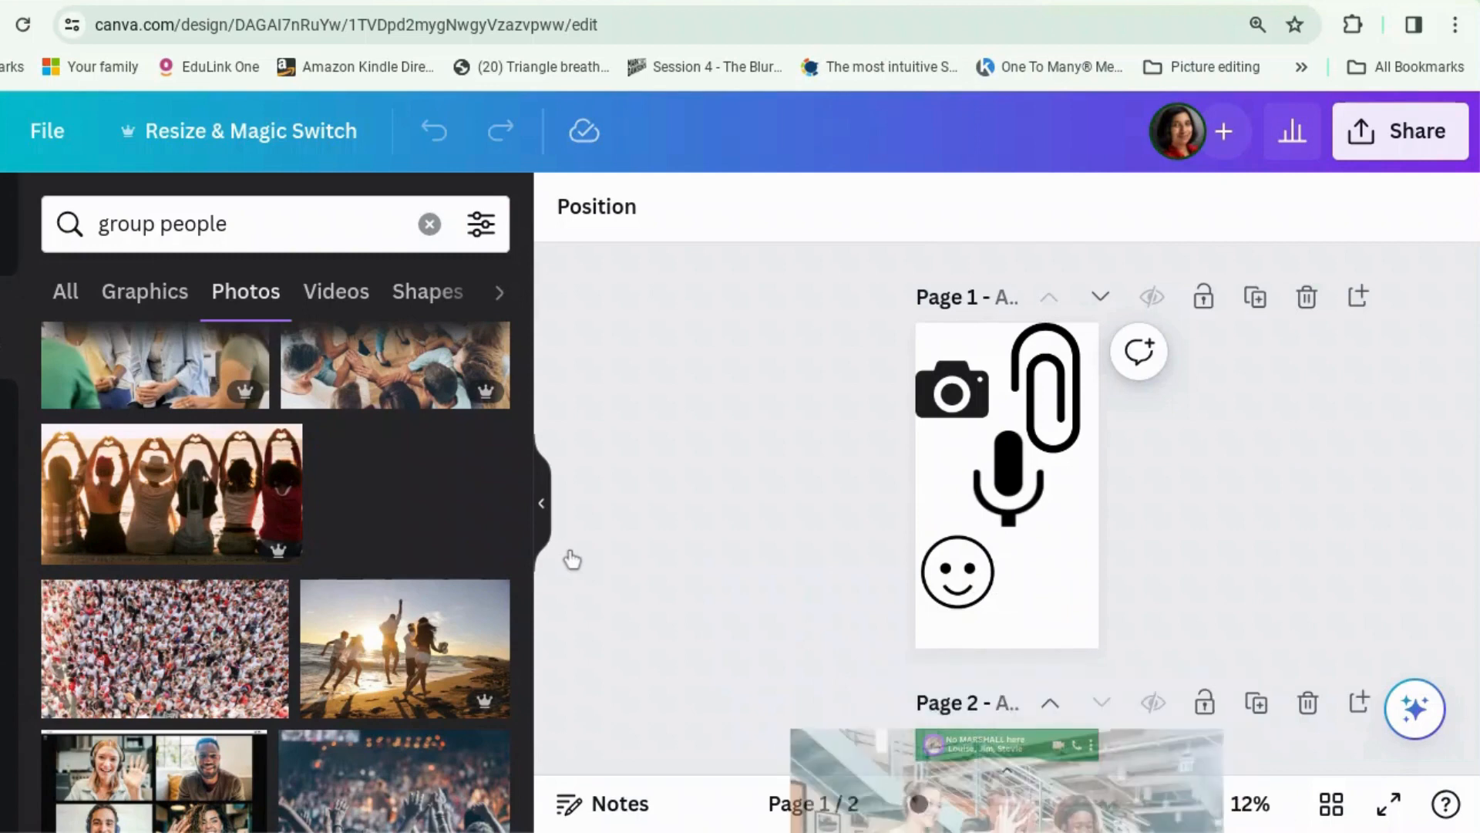
scroll(1388, 487, down, 3)
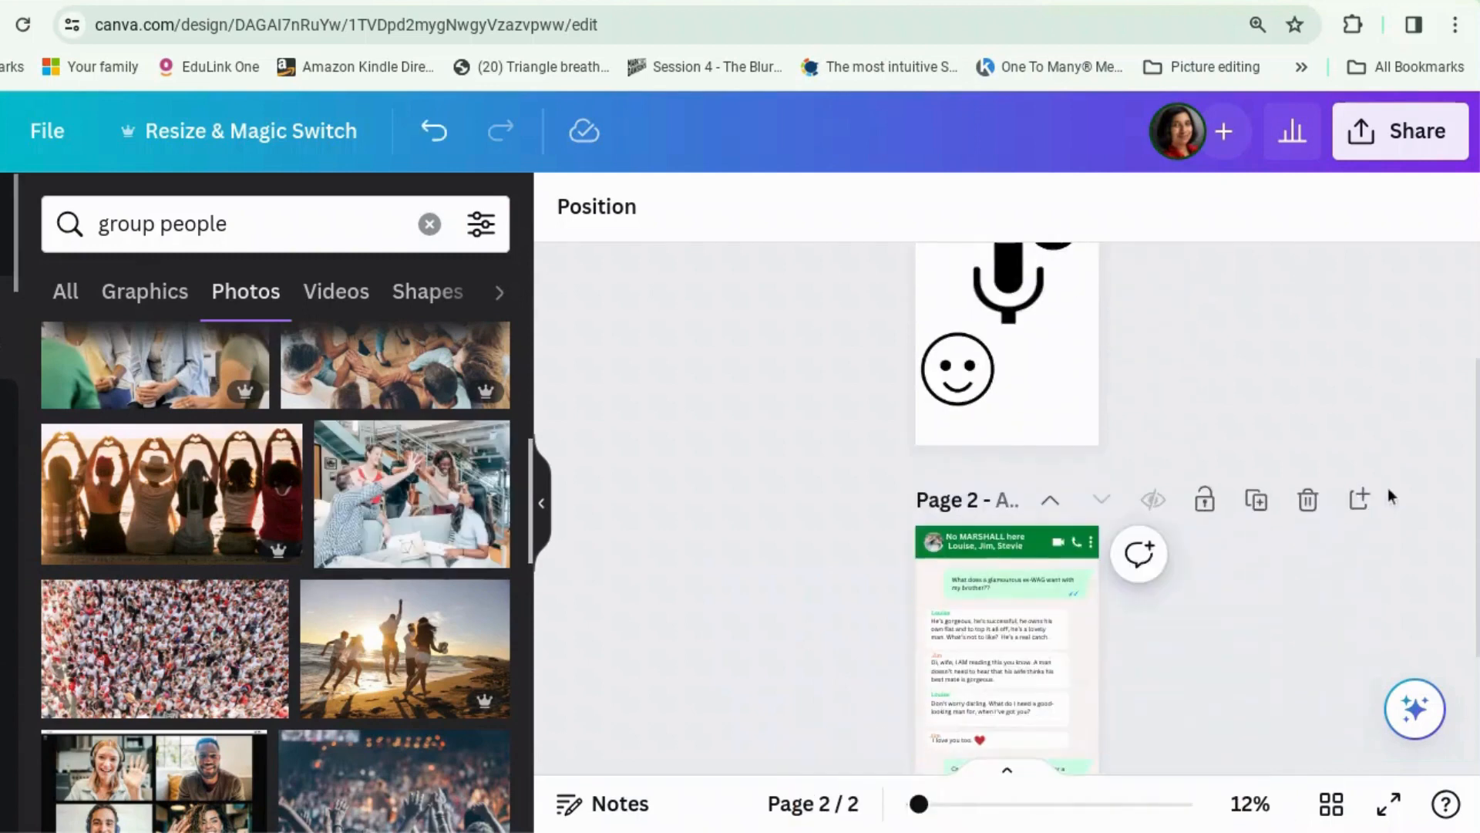
scroll(1388, 487, down, 2)
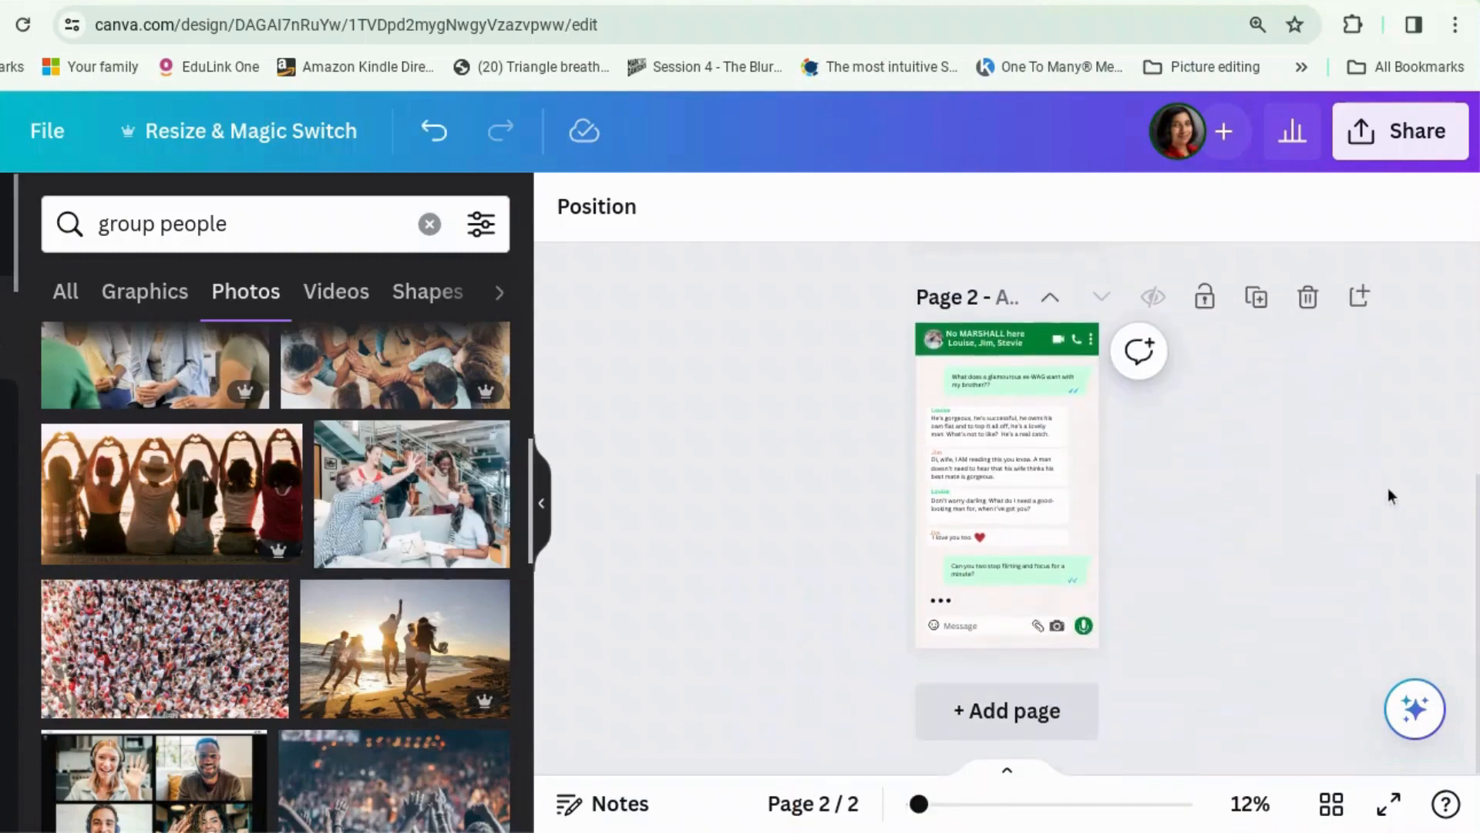
drag(918, 804, 954, 807)
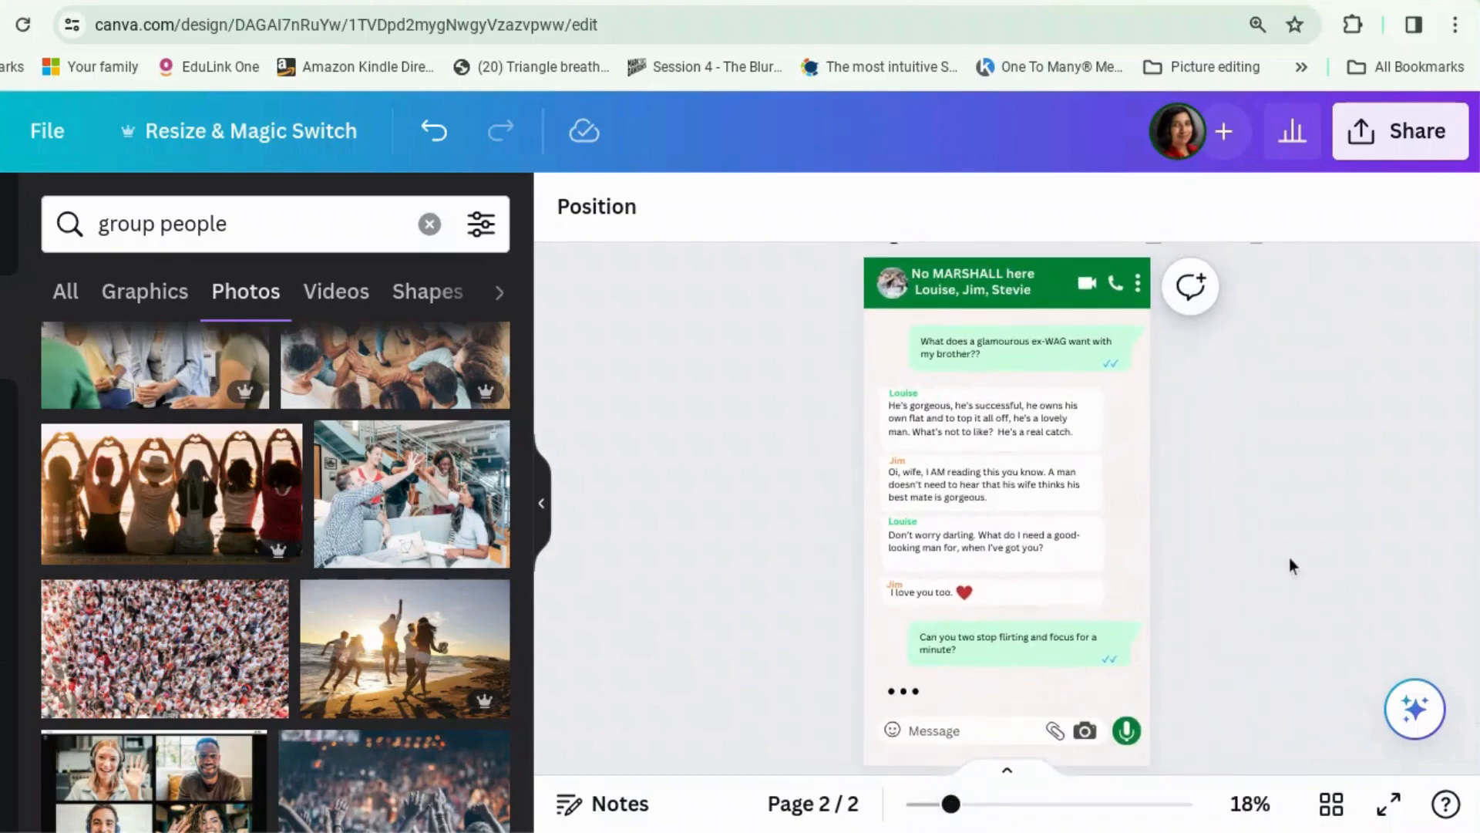
Step: Review the completed chat page, switch to the separate animated version of the design and play its video preview
scroll(1290, 559, down, 1)
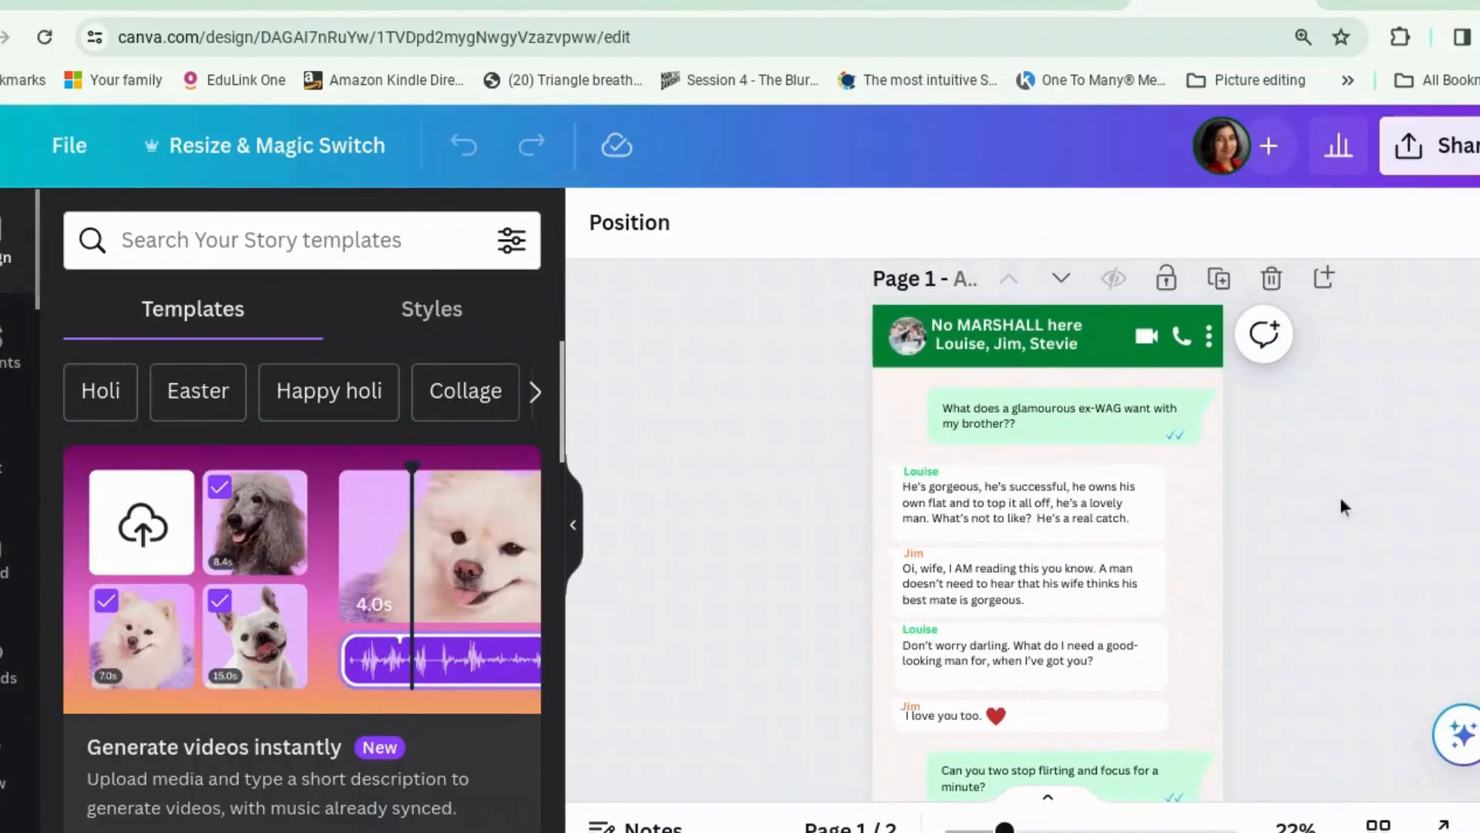
scroll(1341, 501, down, 1)
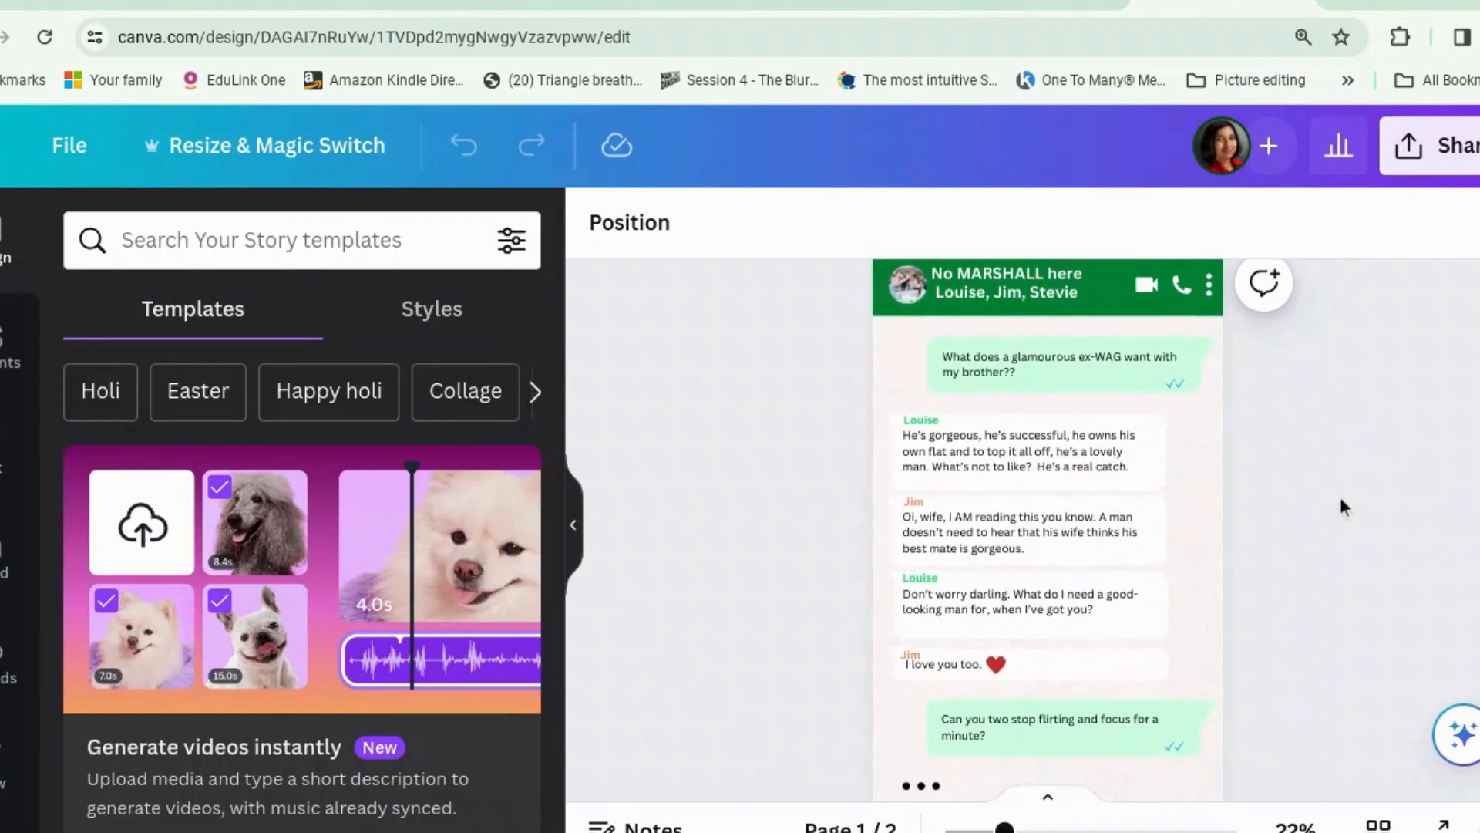
click(1016, 7)
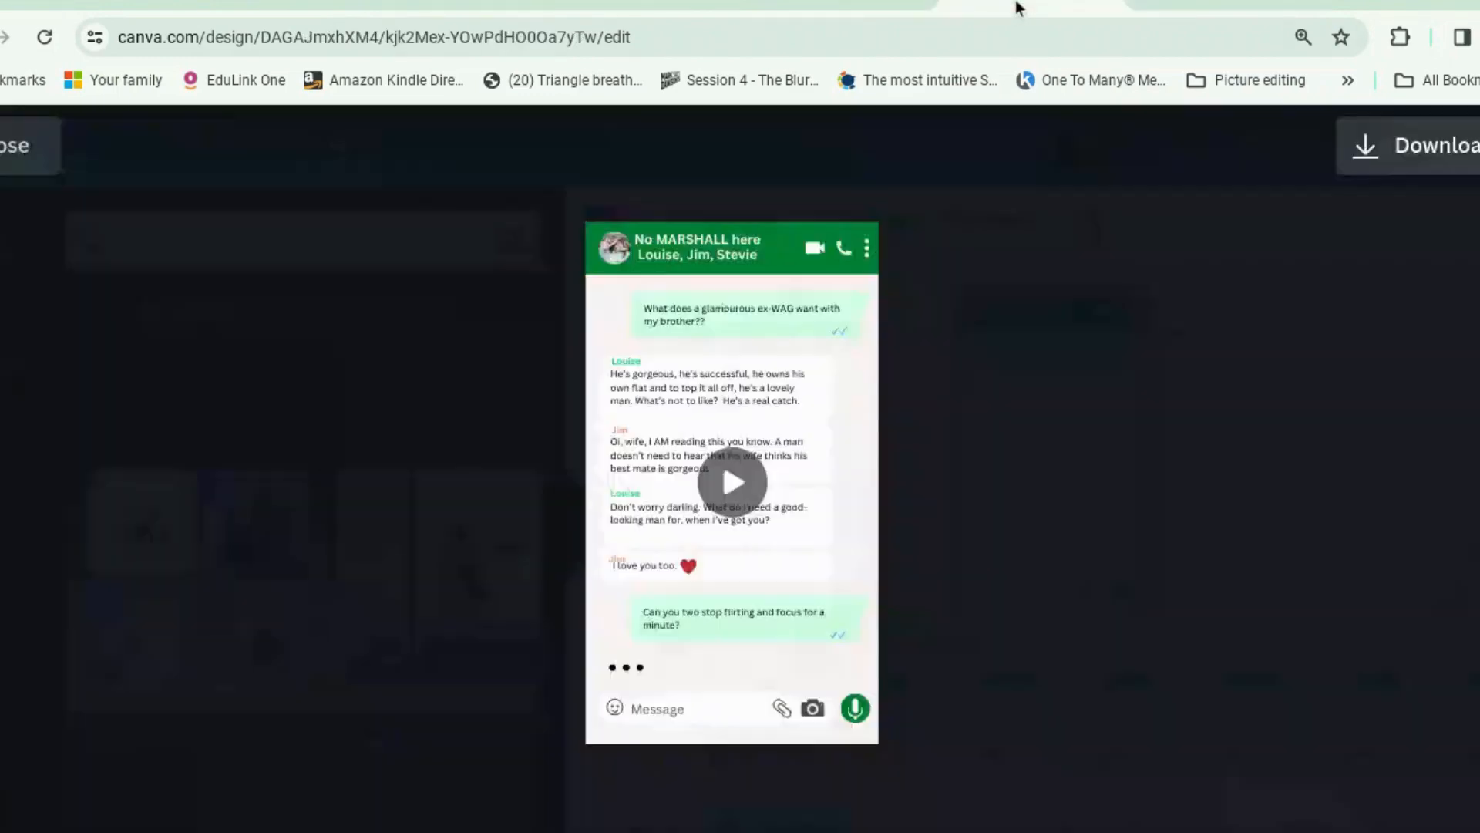
click(732, 482)
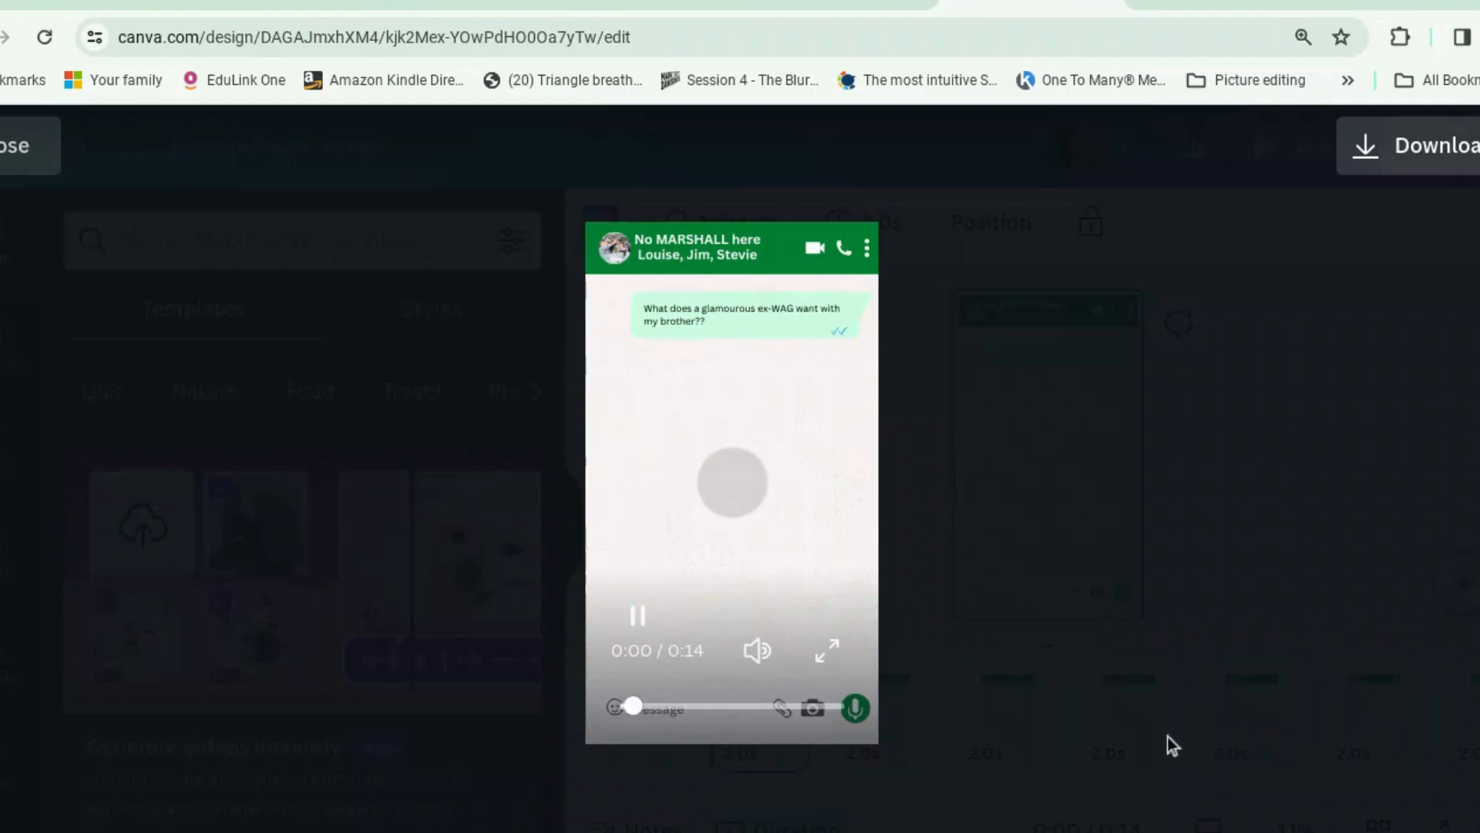